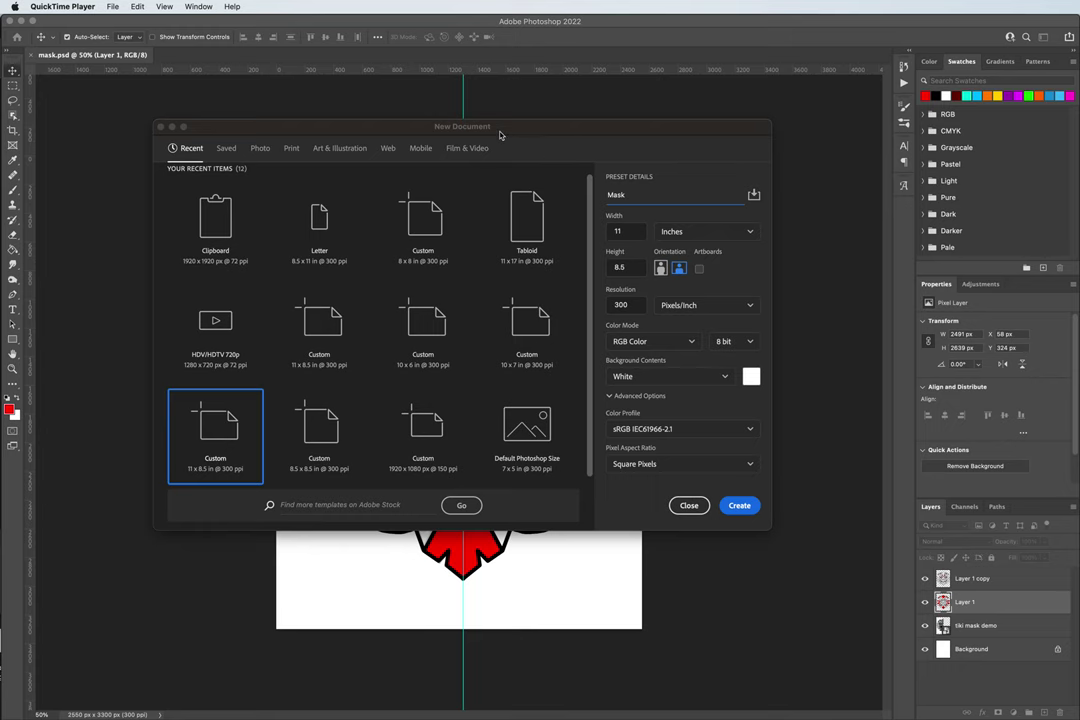
- Create the Mask document from the Letter preset, widened to 11 inches, at 300 ppi
drag(506, 134, 519, 138)
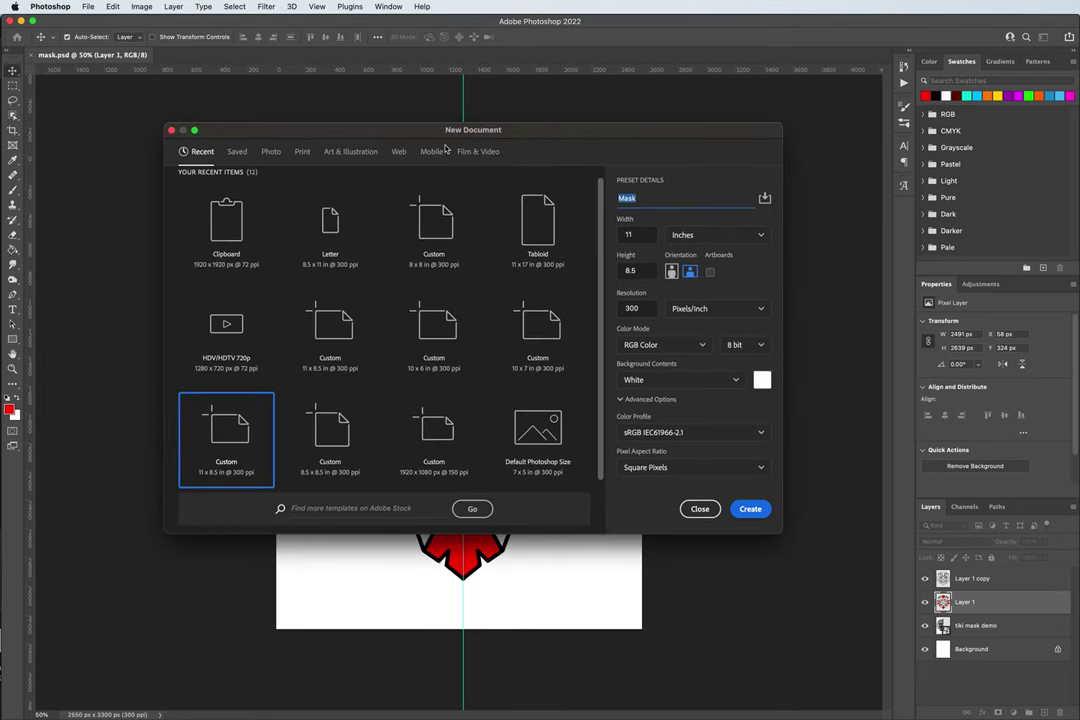
drag(436, 140, 934, 141)
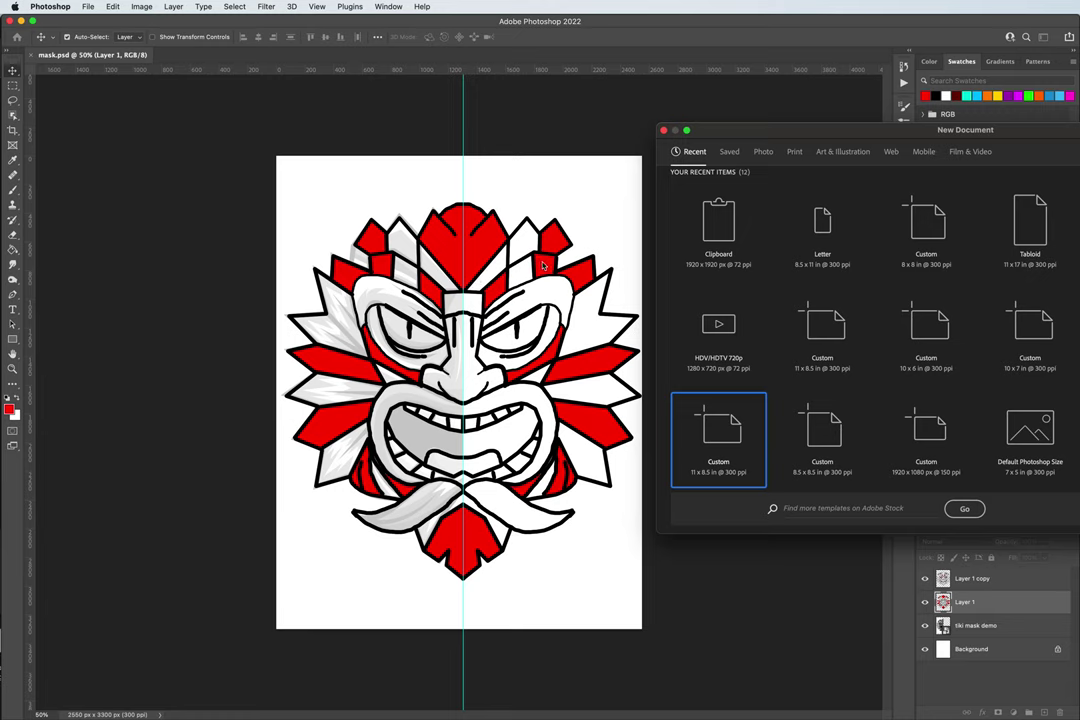
drag(771, 130, 283, 139)
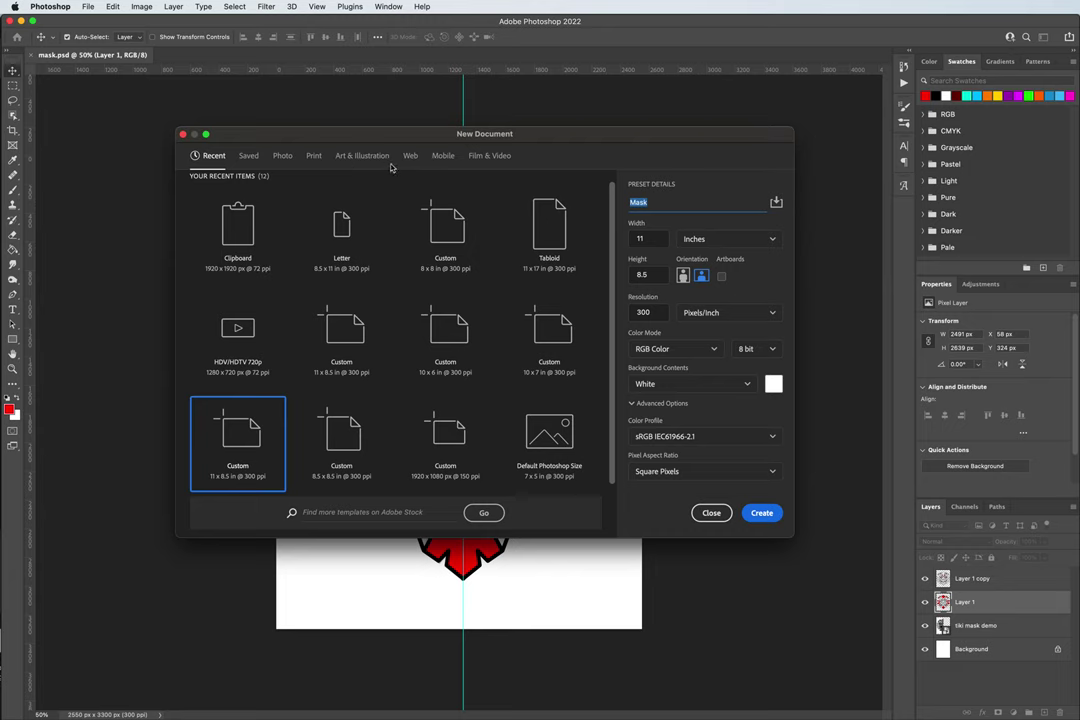
click(332, 224)
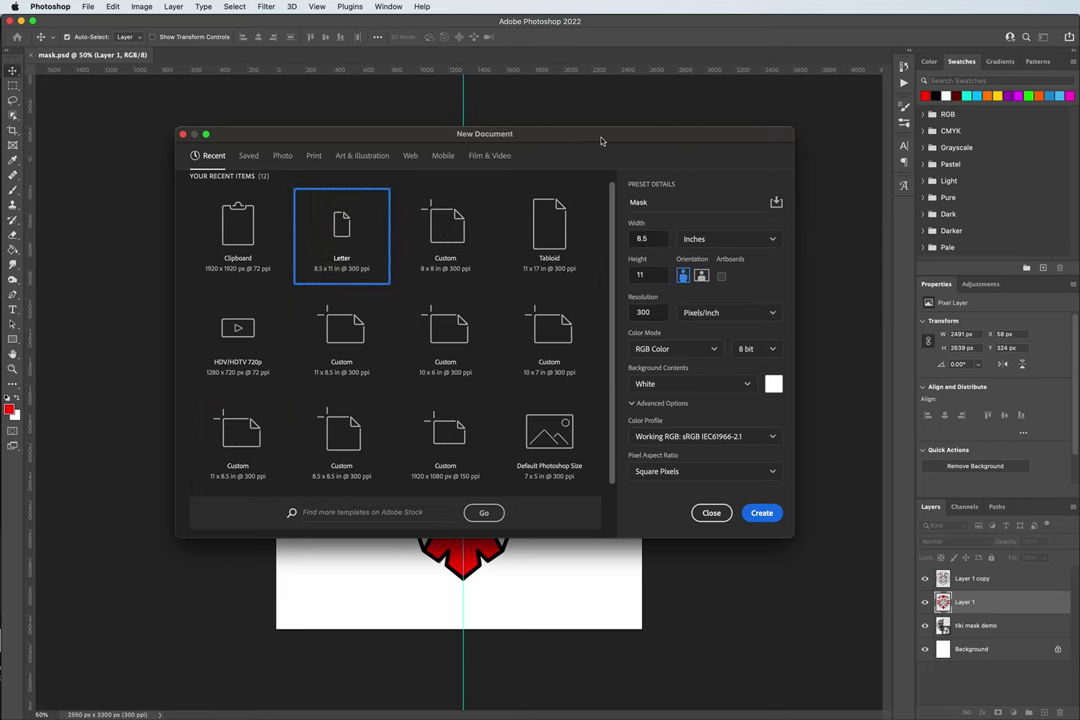
drag(602, 137, 584, 139)
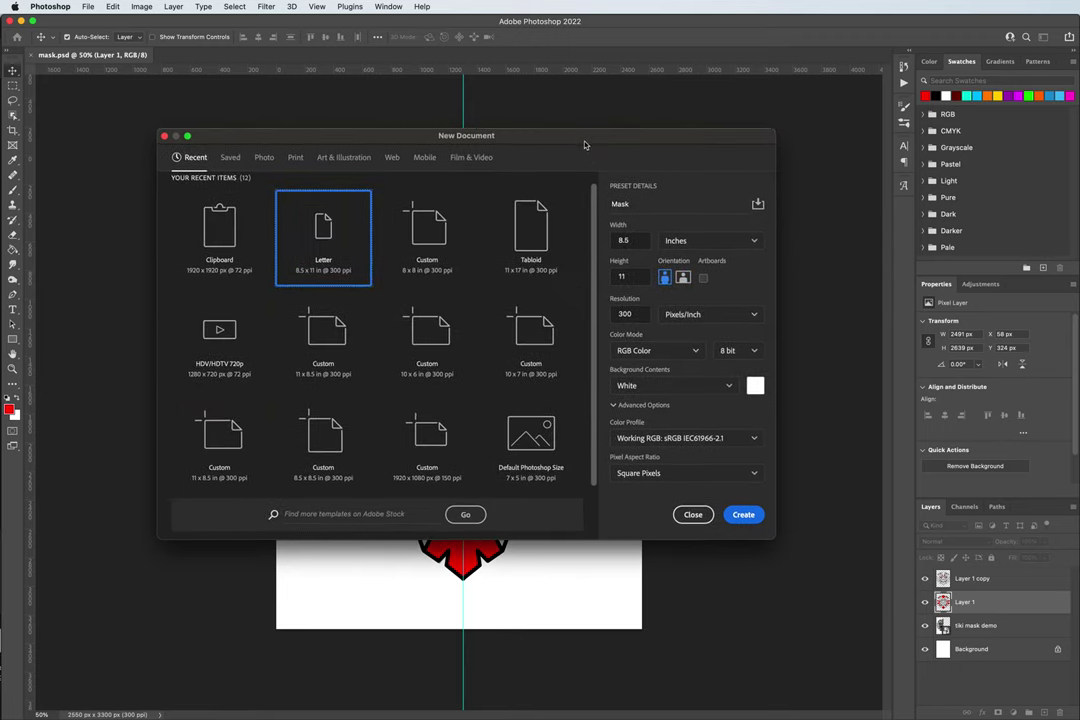
click(625, 240)
text(11)
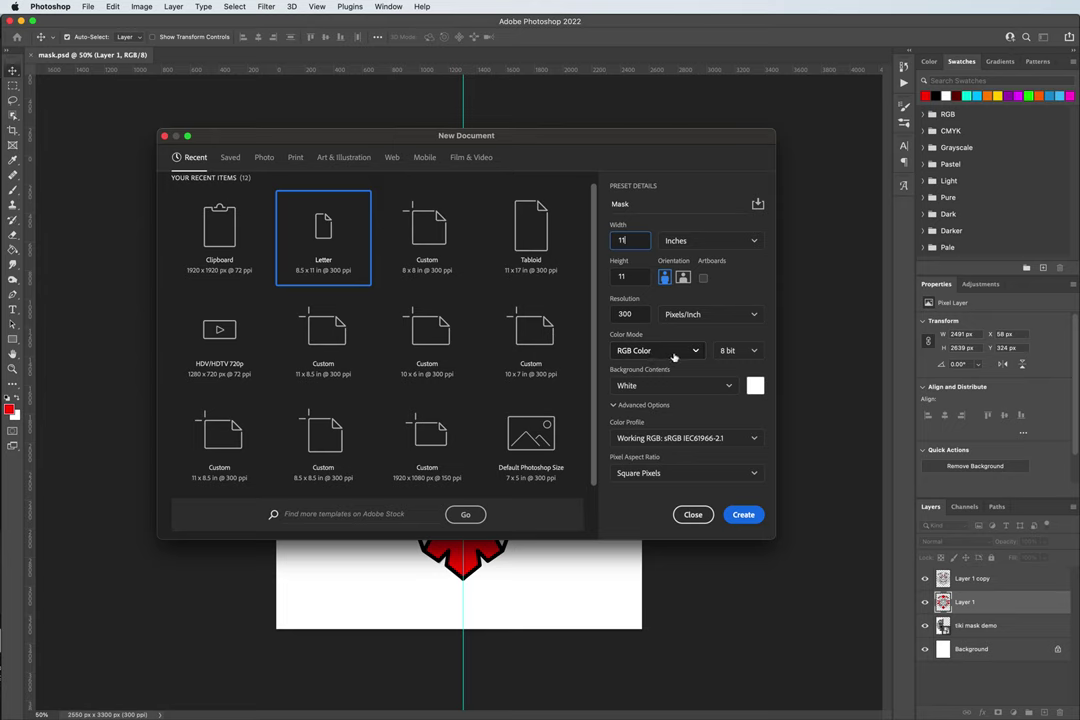
click(741, 515)
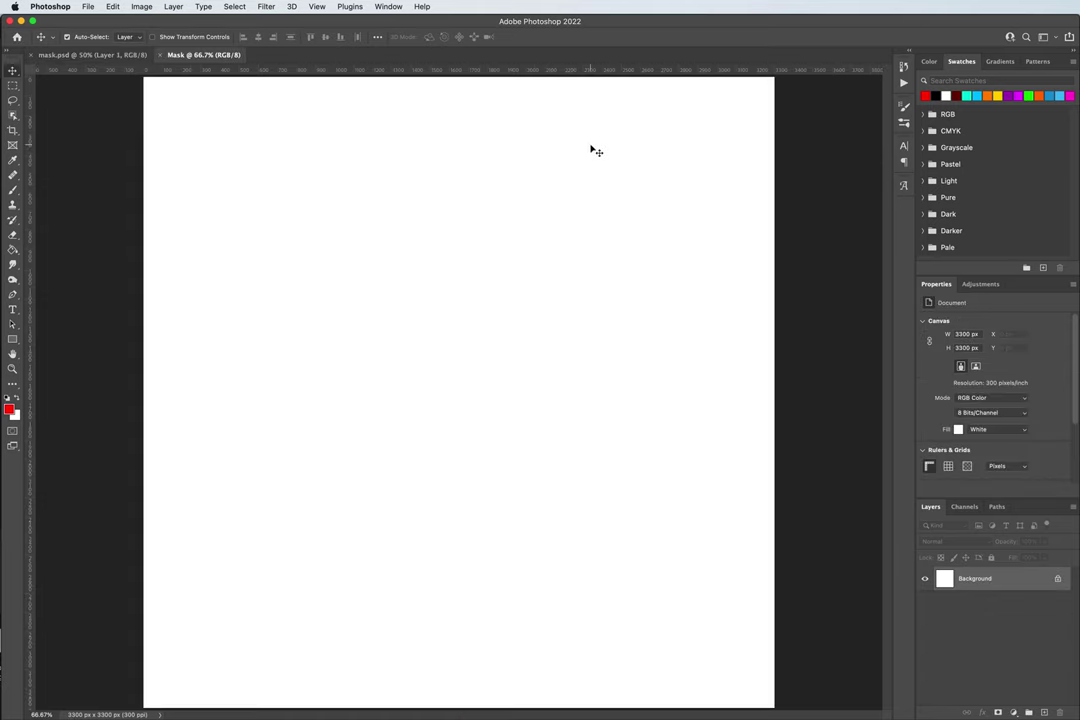
key(super+minus)
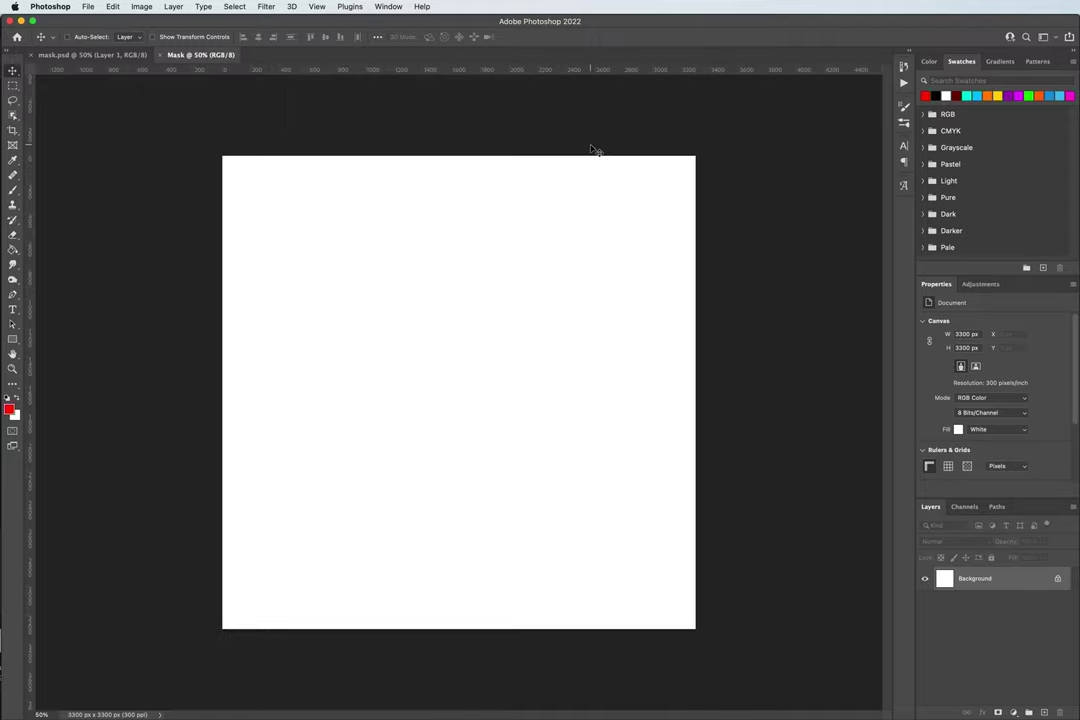
key(super+equal)
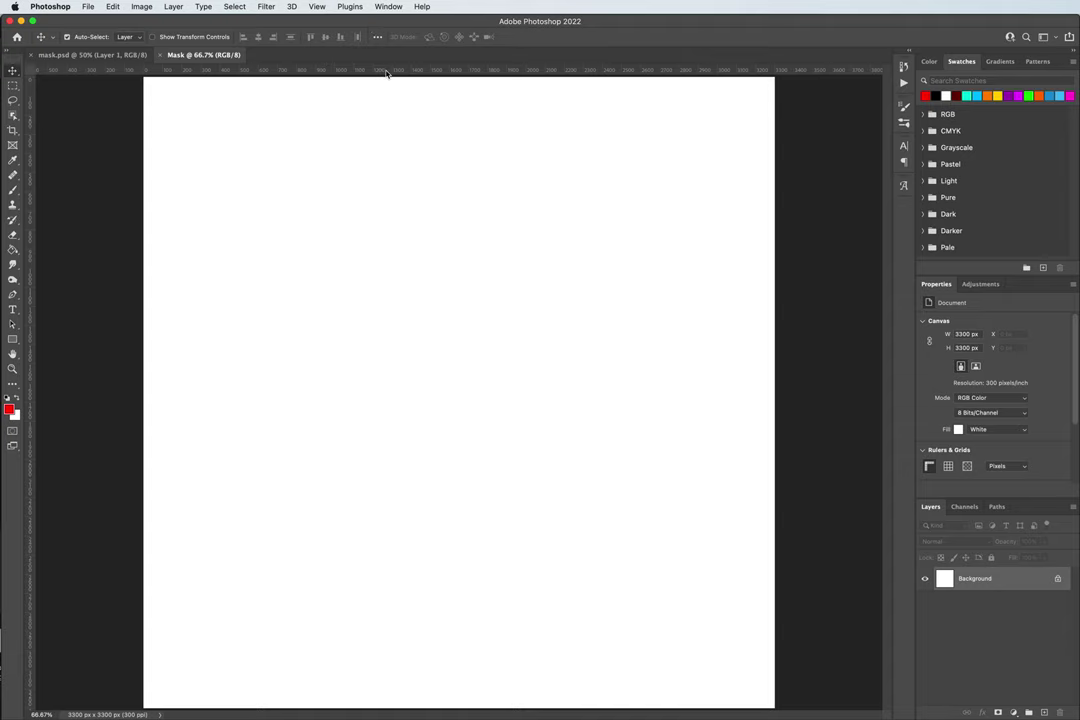
click(316, 7)
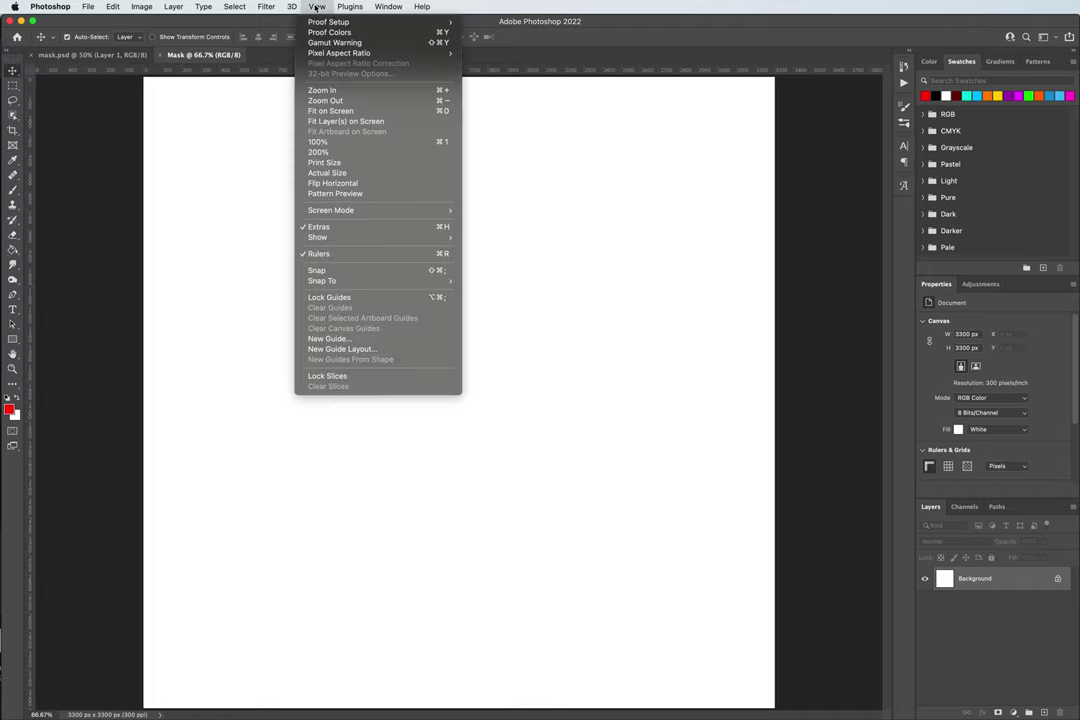
click(315, 259)
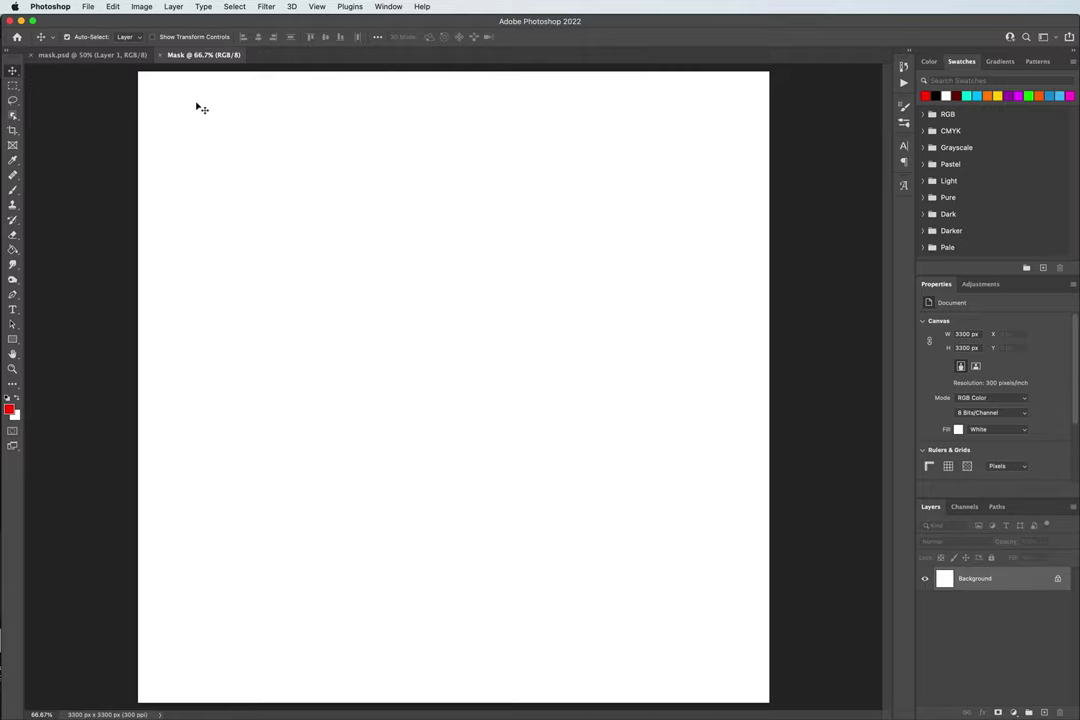
click(316, 6)
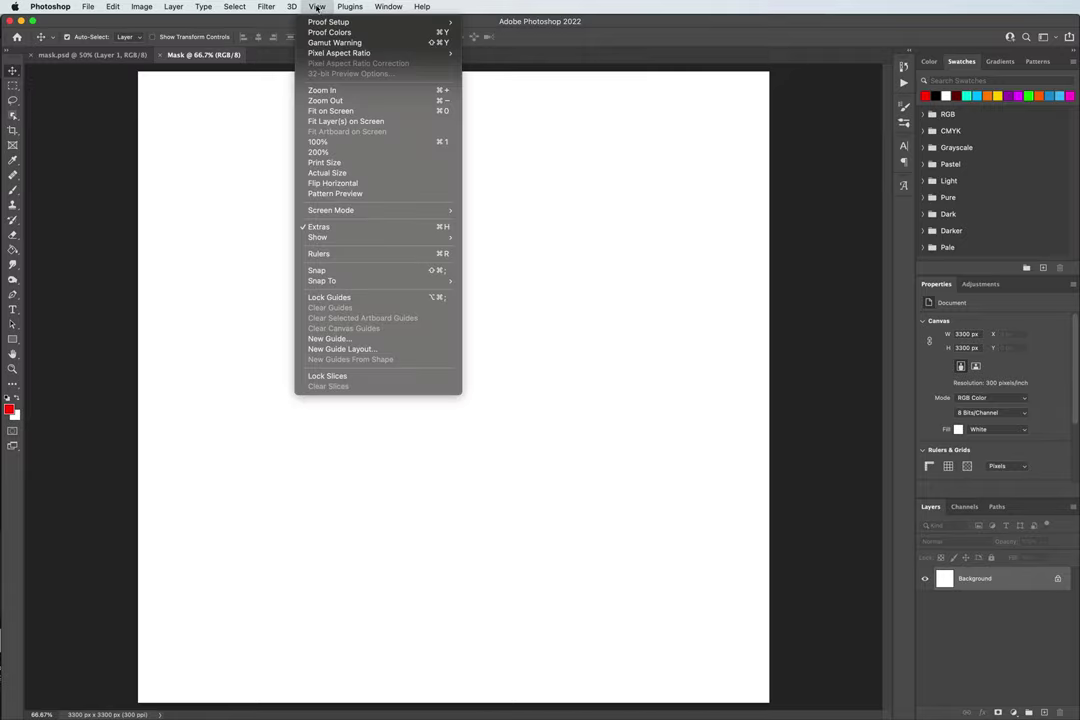
click(340, 258)
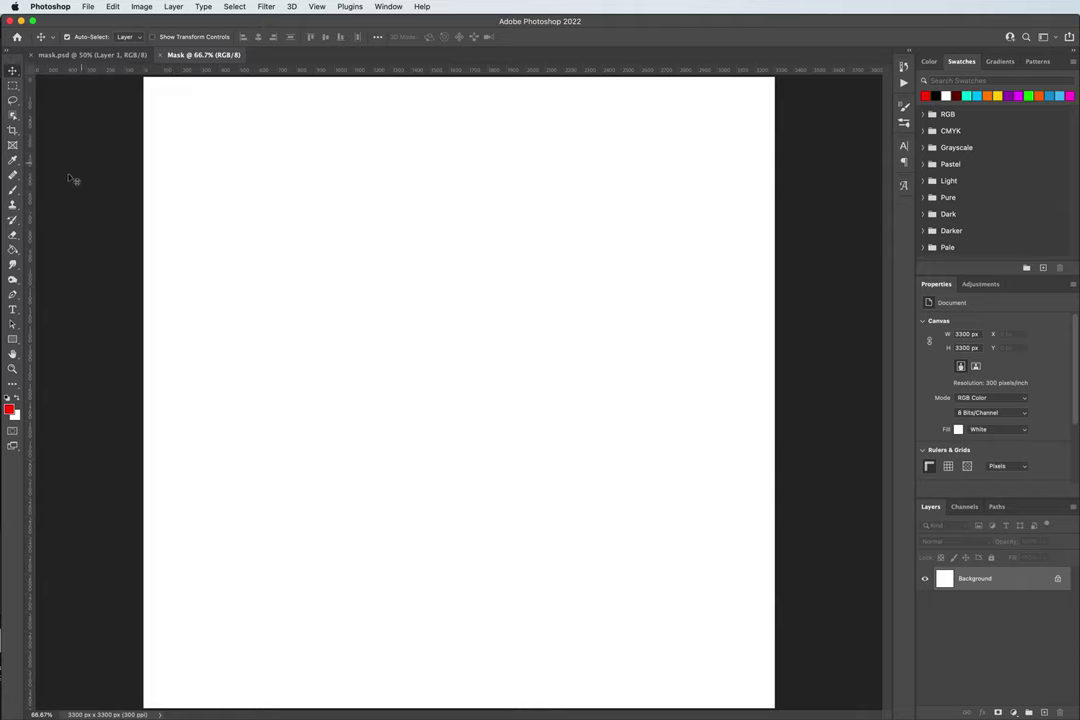
- Change the ruler units from pixels to Inches using the ruler's context menu
right_click(31, 222)
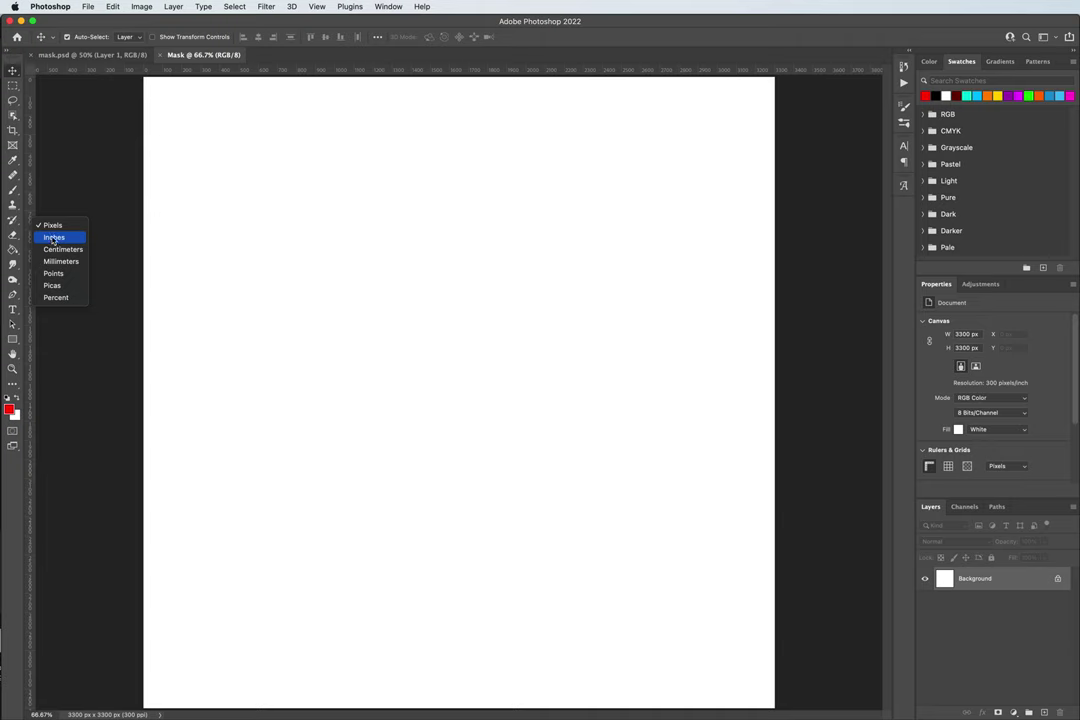
click(55, 238)
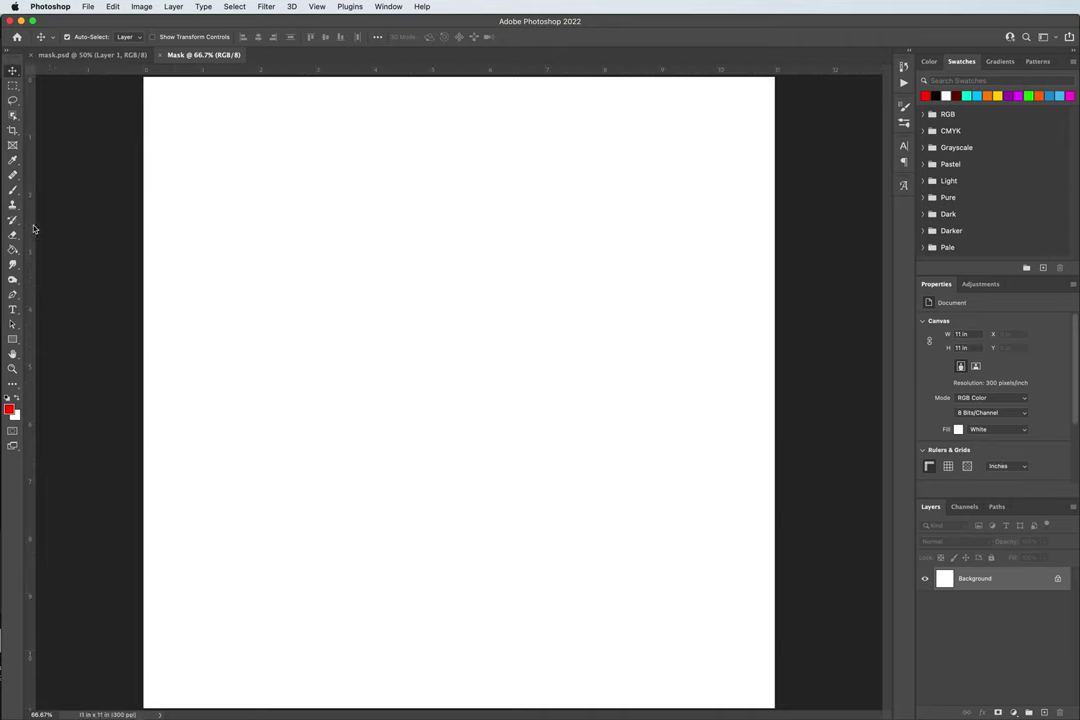
right_click(31, 226)
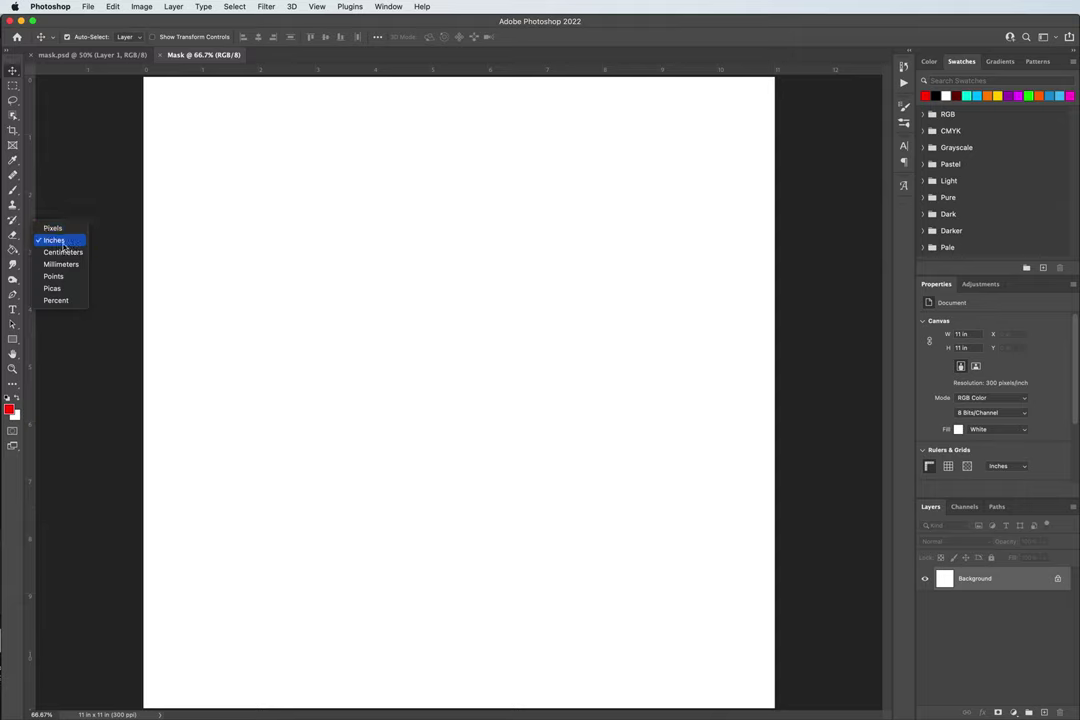
click(29, 208)
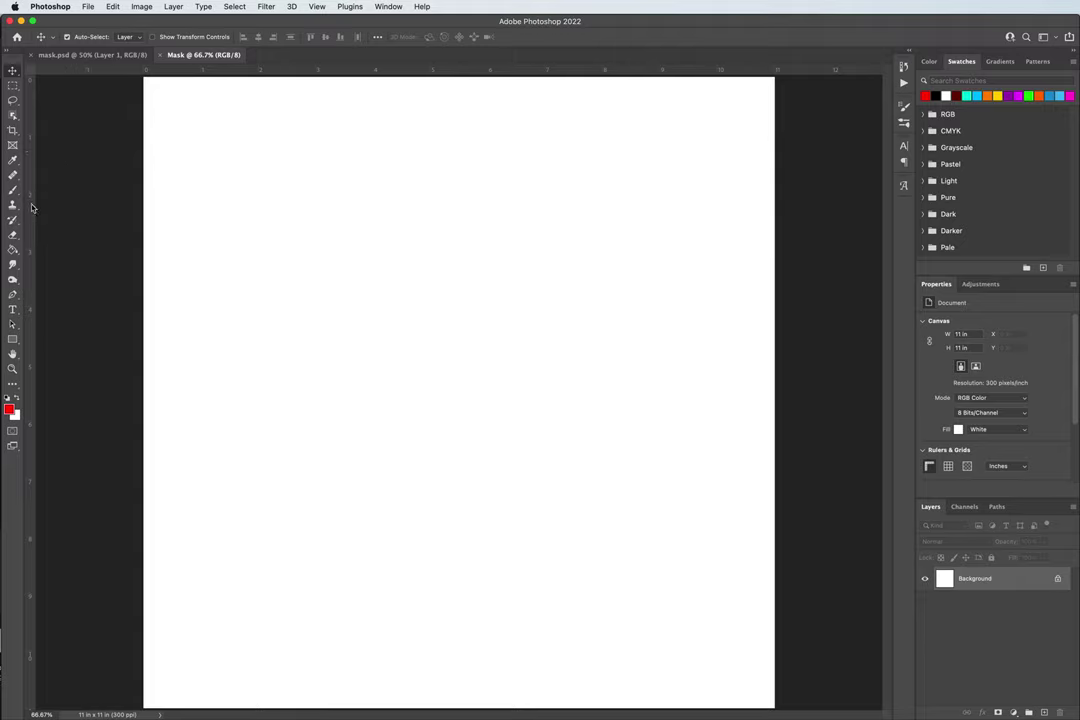
- Drag a vertical guide from the left ruler to the 5.5 inch canvas centre
drag(33, 212, 459, 252)
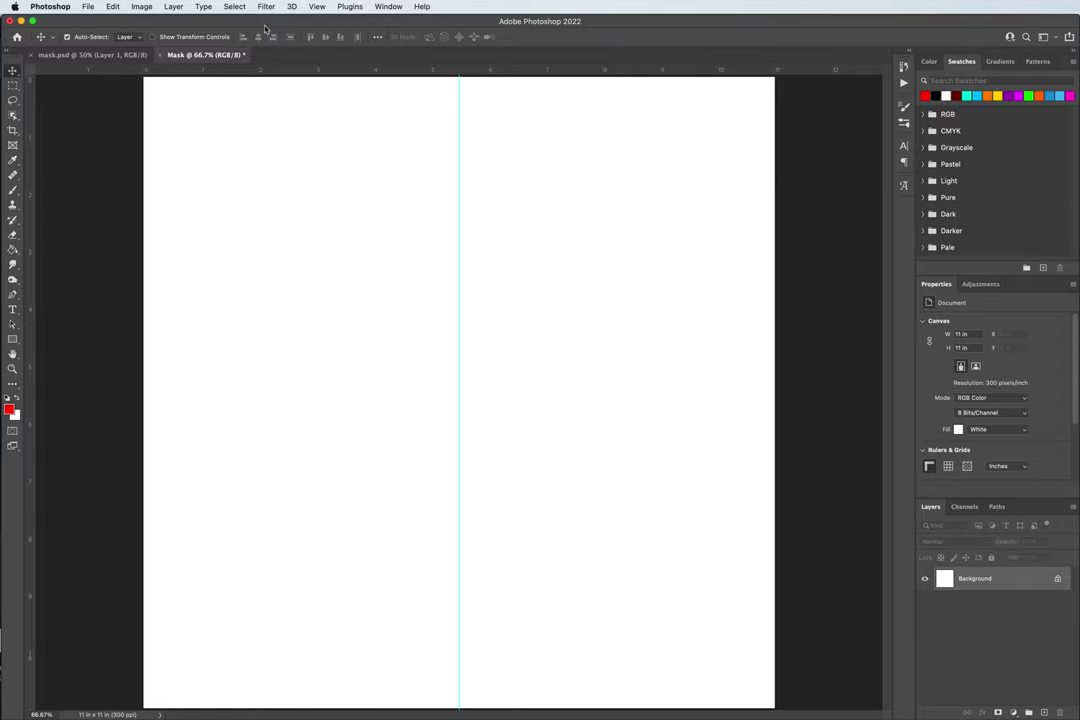
mouse_move(268, 28)
mouse_down()
mouse_move(312, 28)
mouse_move(274, 28)
mouse_up()
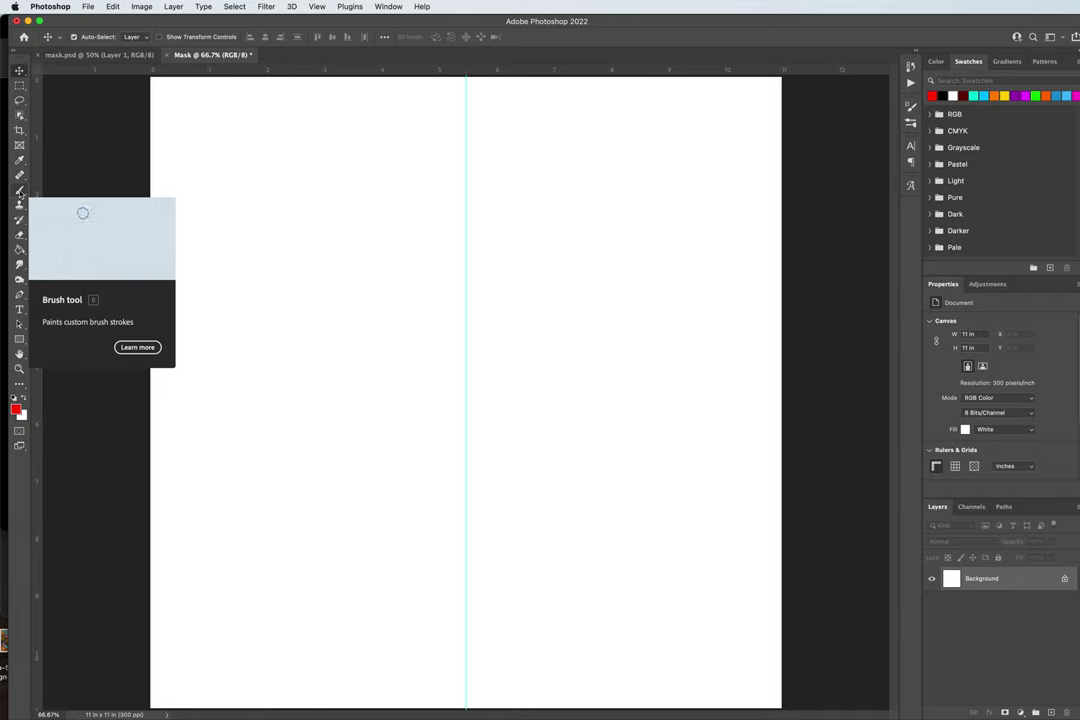
- Turn on Vertical painting symmetry for the Brush tool
click(19, 190)
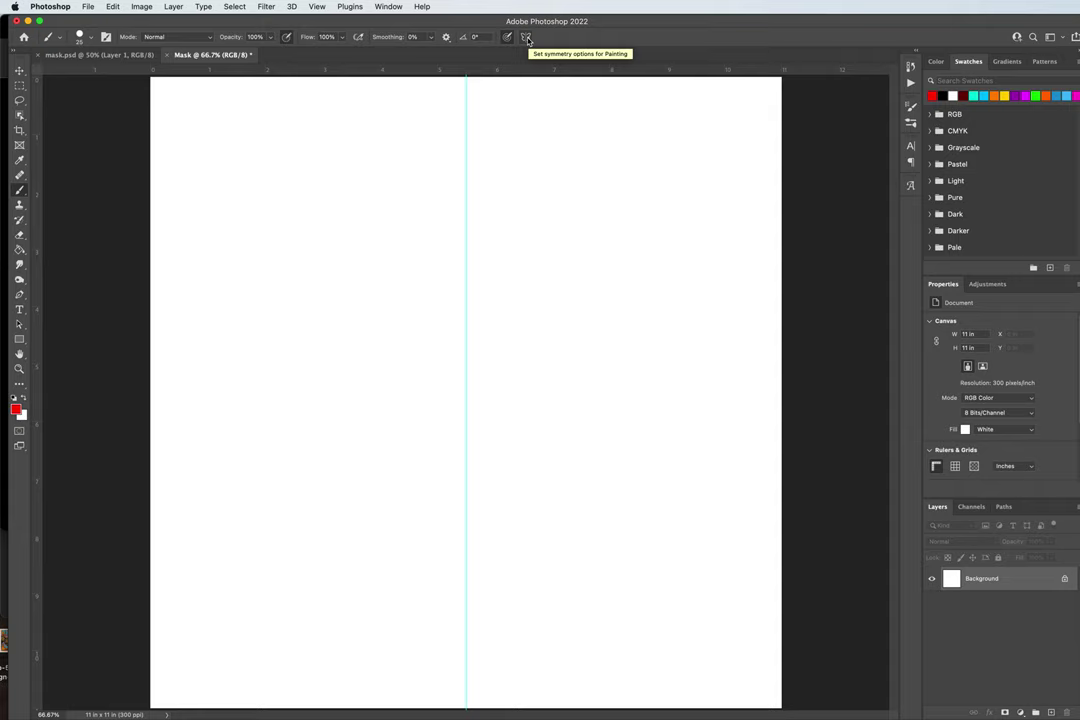
click(527, 38)
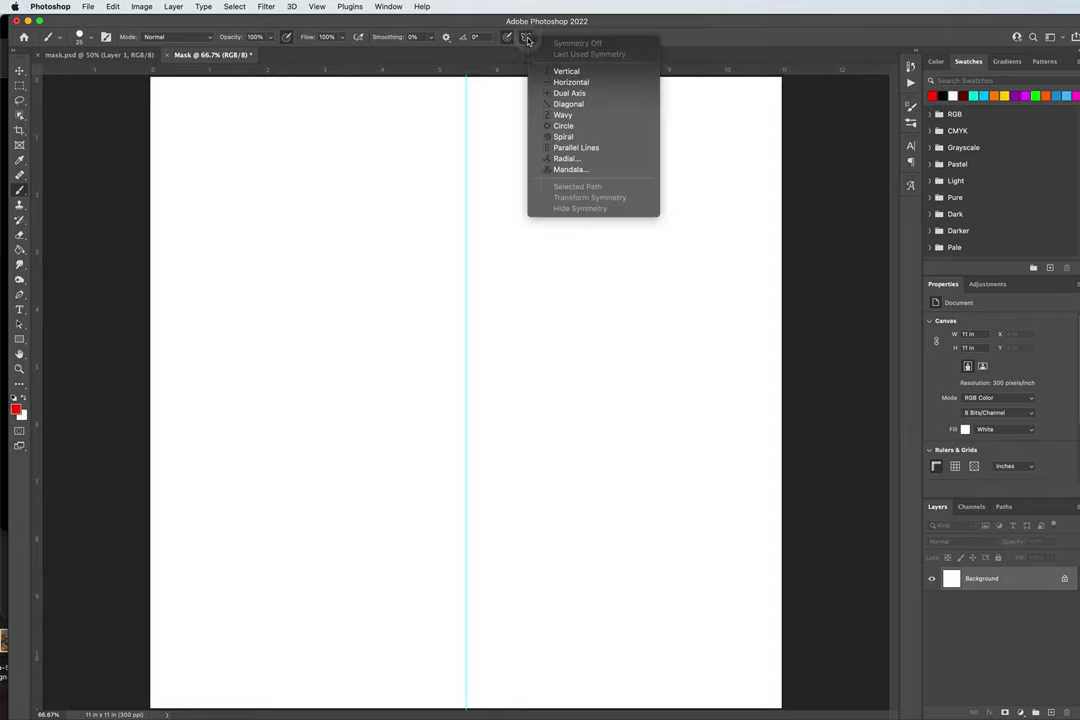
click(577, 73)
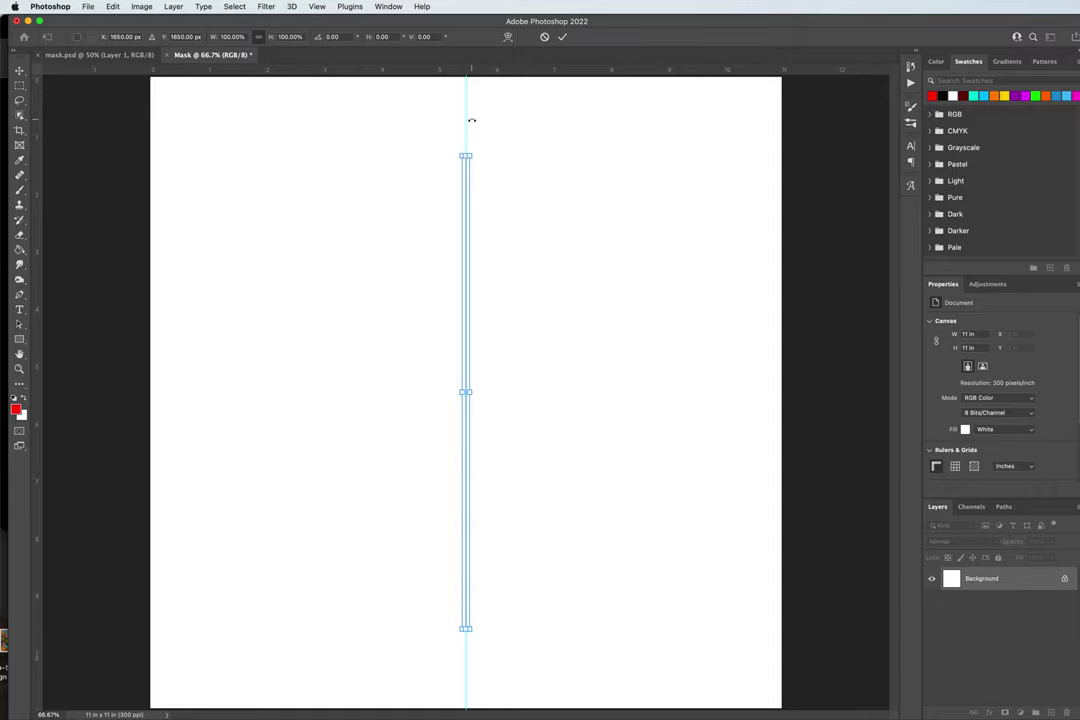
- Stretch the symmetry axis along the centre guide to the full canvas height and commit it
key(super+minus)
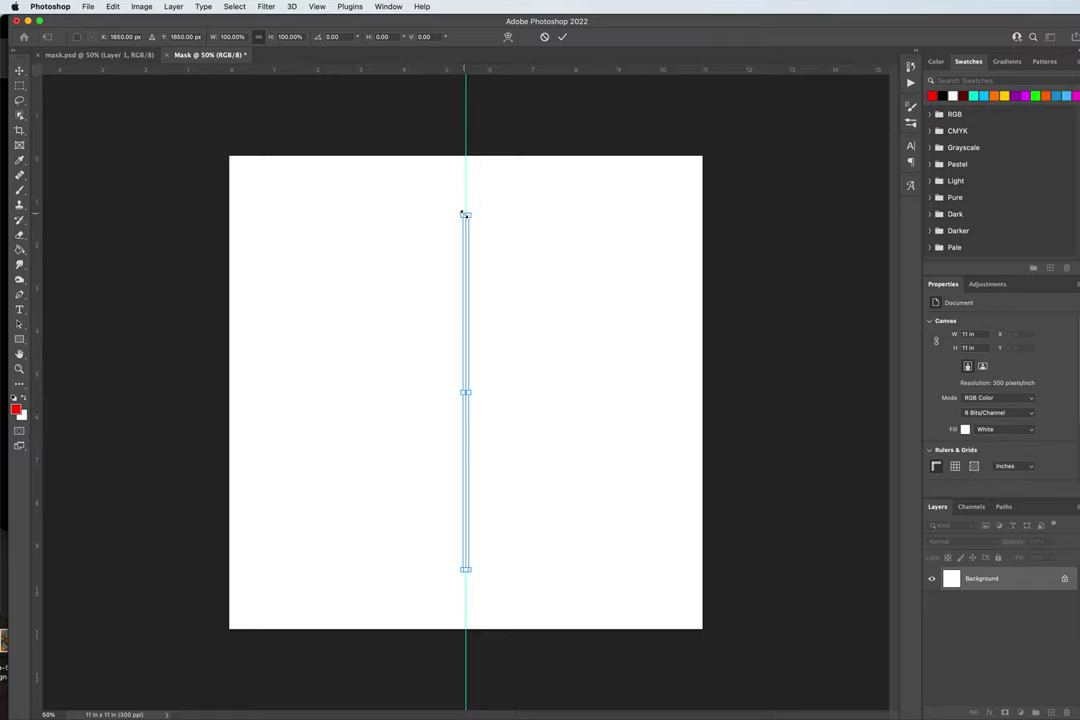
drag(465, 215, 463, 156)
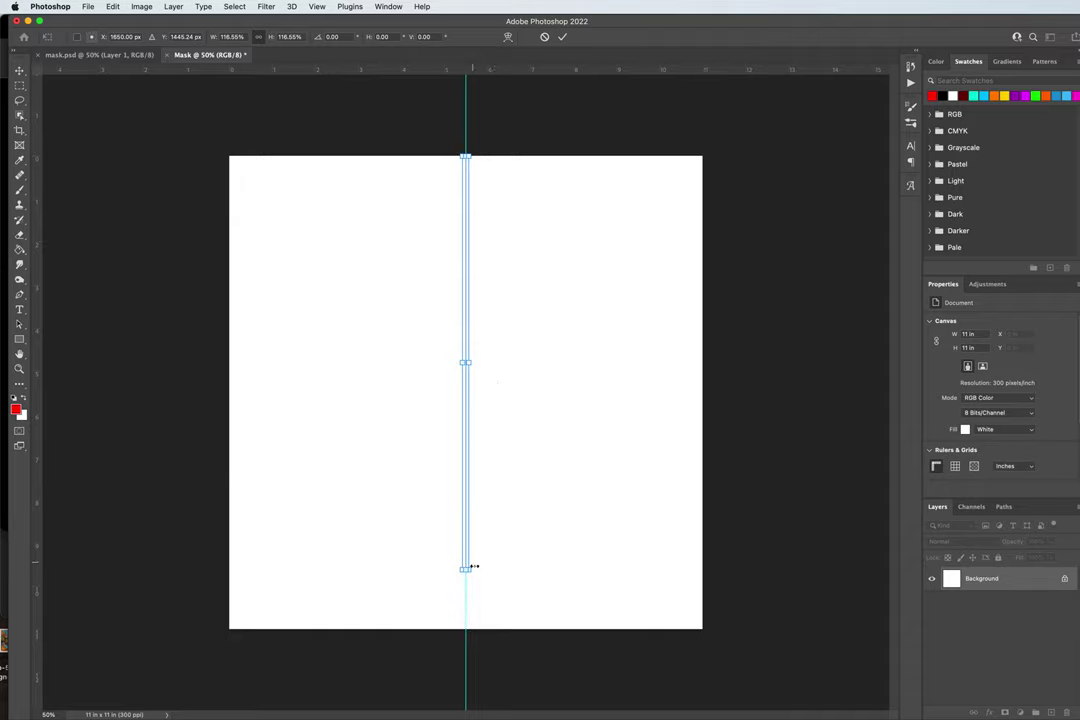
drag(465, 573, 465, 631)
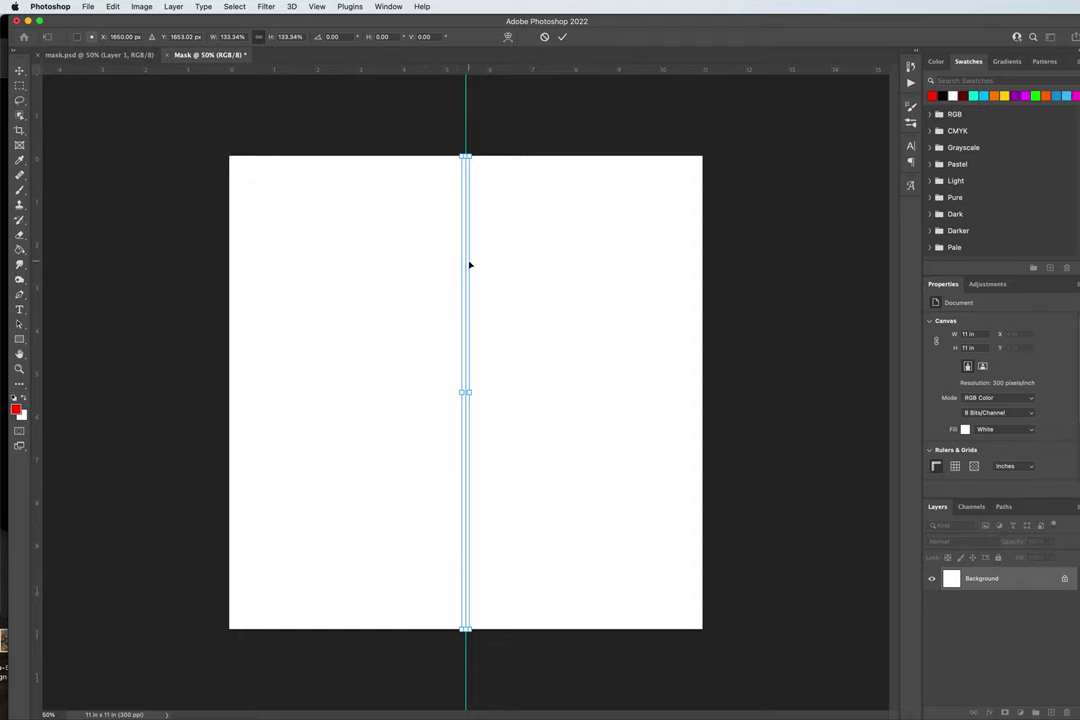
click(563, 38)
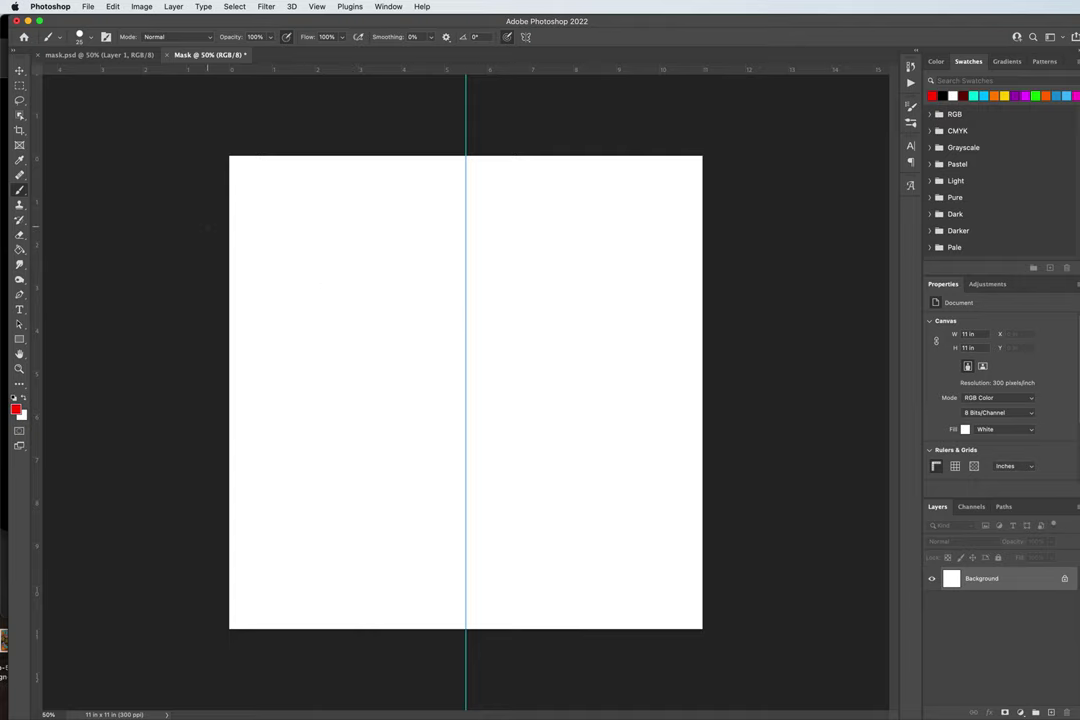
click(19, 190)
click(19, 198)
click(79, 36)
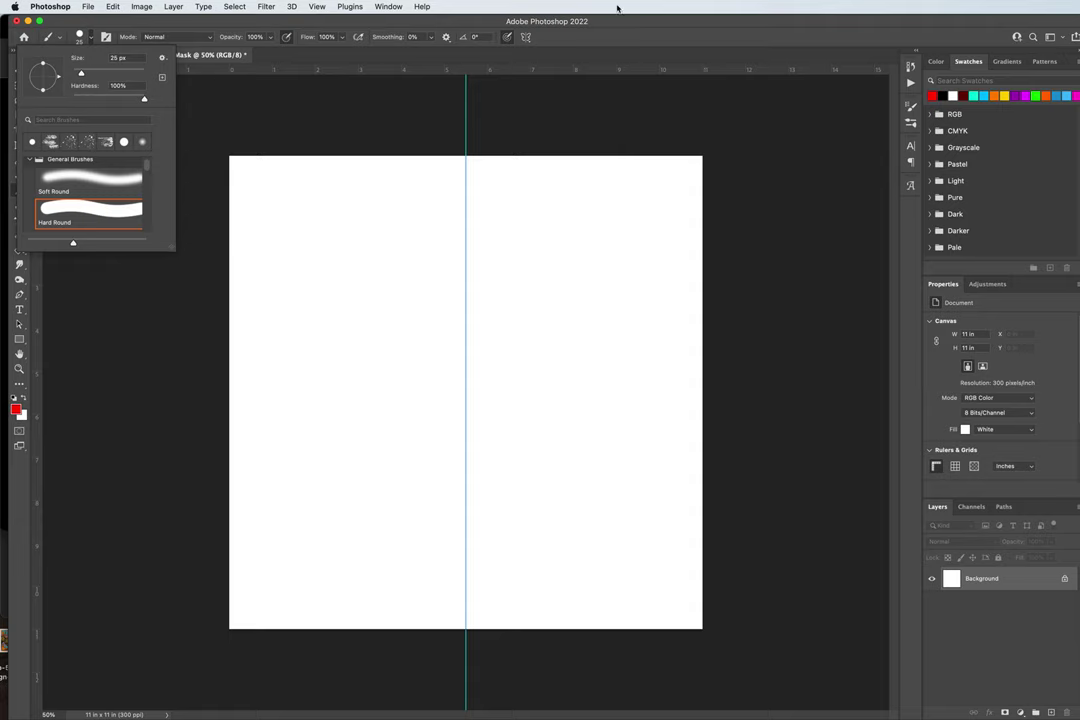
click(510, 25)
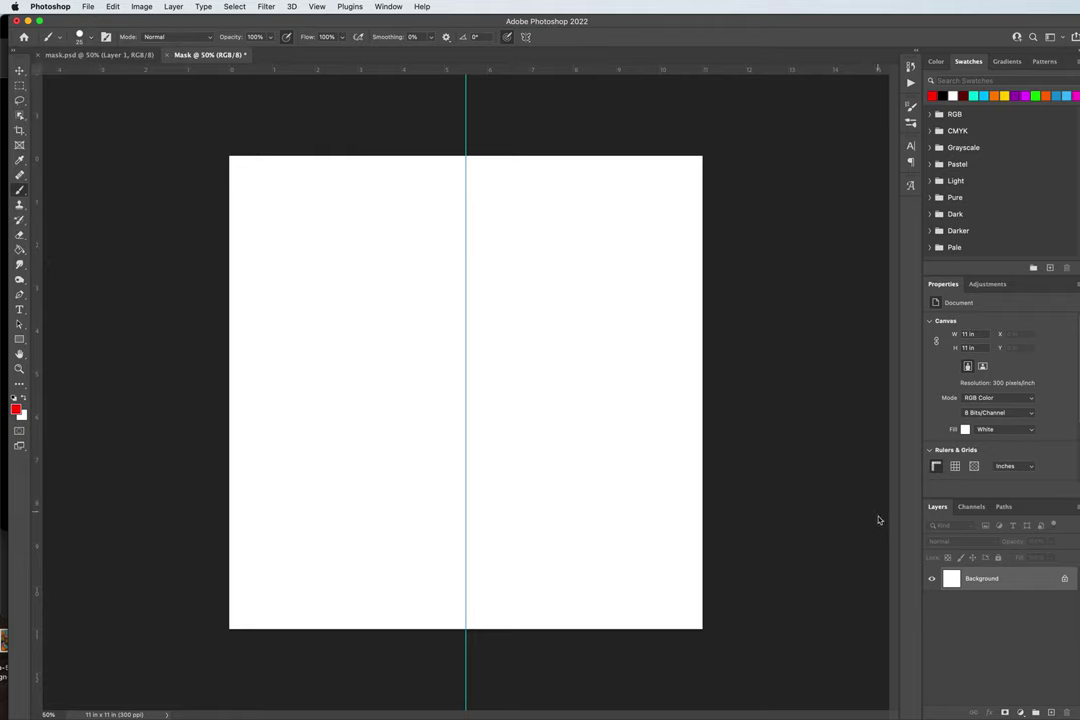
- Add a new empty layer named 'lines' above Background
click(1050, 713)
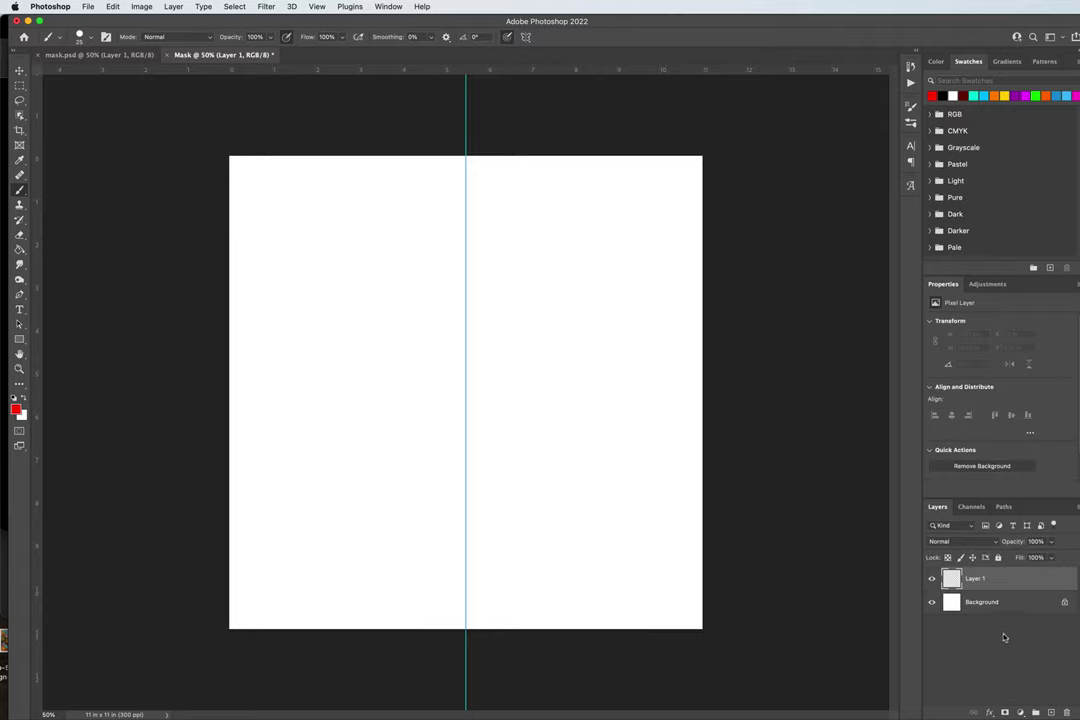
double_click(986, 580)
text(lines)
key(Return)
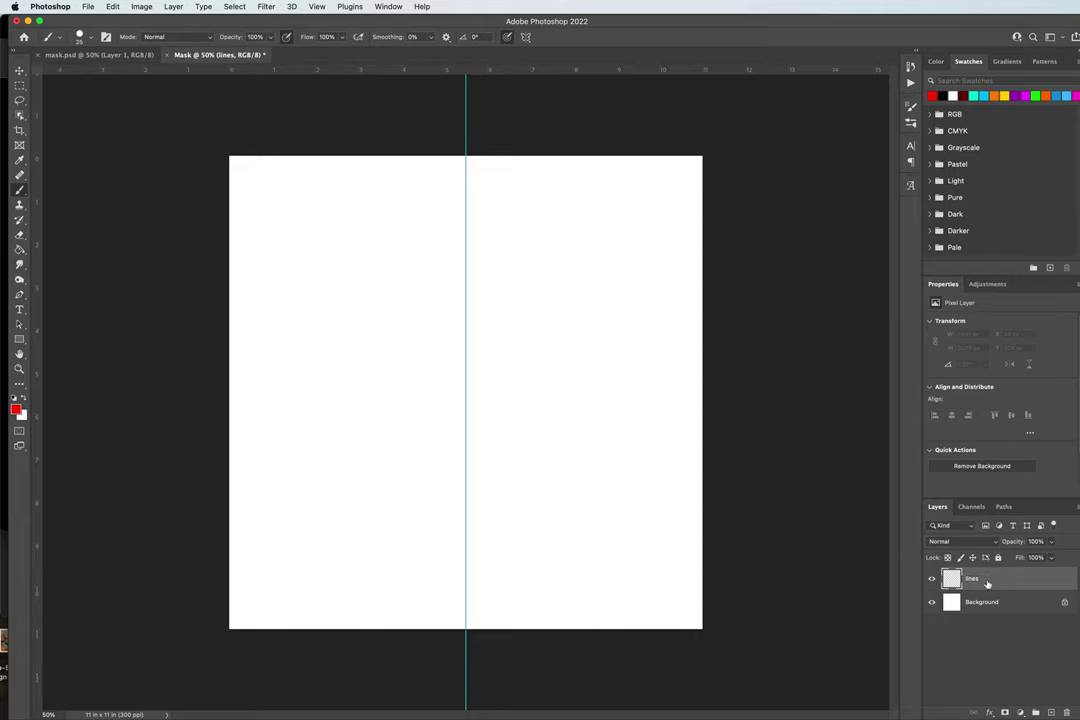
- Pick a new foreground colour, #ffea00, in the Color Picker
click(16, 409)
drag(524, 327, 437, 293)
mouse_move(475, 350)
mouse_down()
mouse_move(521, 405)
mouse_move(492, 376)
mouse_move(527, 340)
mouse_move(528, 315)
mouse_move(543, 412)
mouse_move(543, 327)
mouse_move(546, 462)
mouse_move(543, 335)
mouse_move(543, 438)
mouse_up()
- Try a magenta hue, then settle on red #ff0101 and close the Color Picker
click(540, 334)
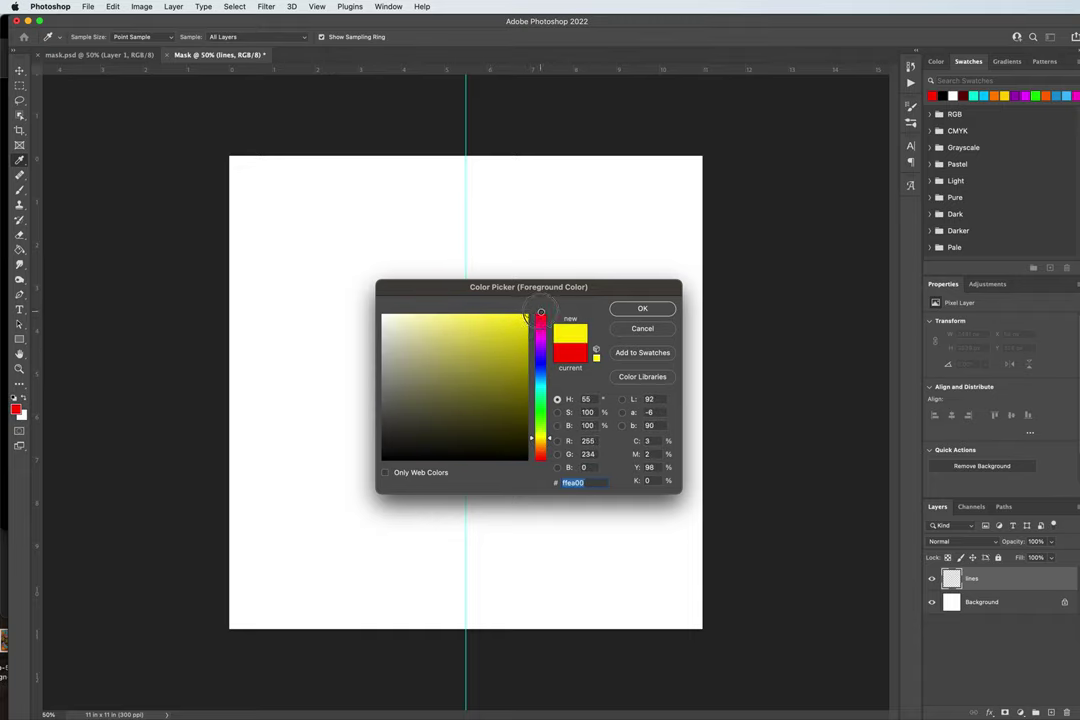
alt+click(619, 323)
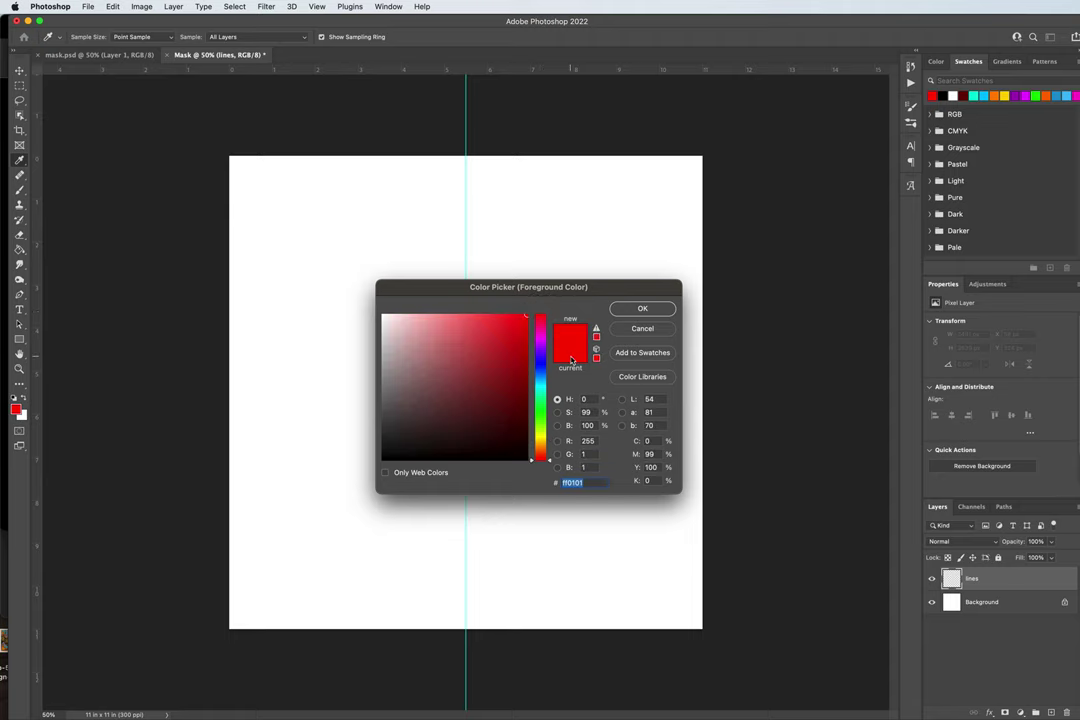
click(619, 323)
key(b)
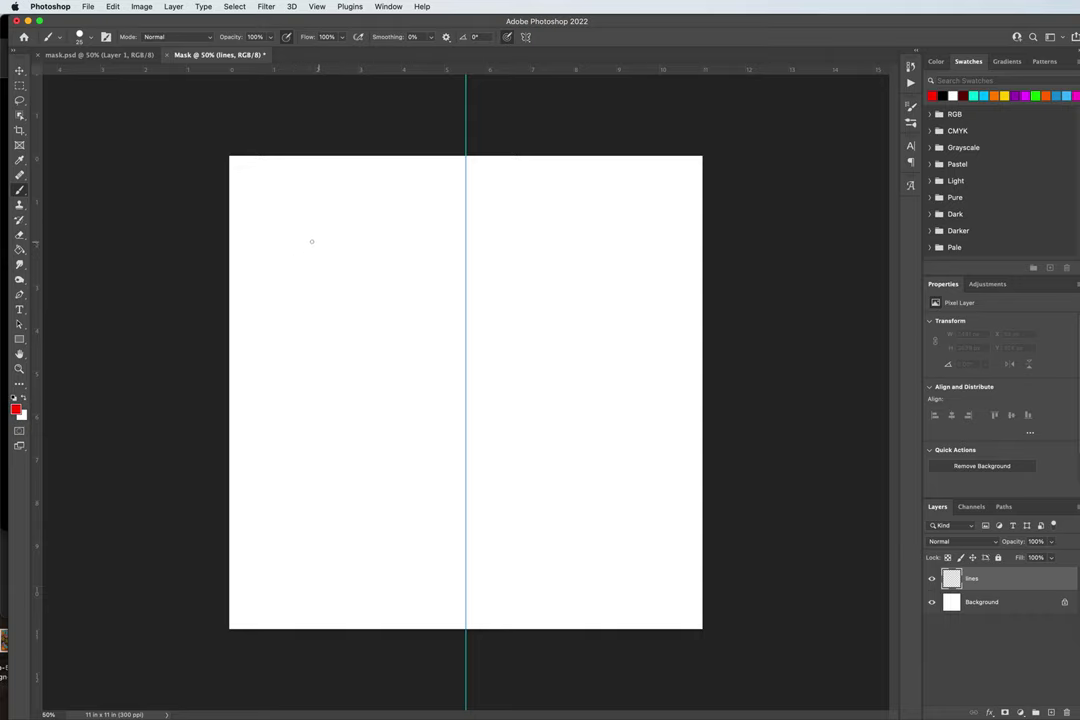
- Paint a mirrored red test curve, enable pressure for size, then undo the test strokes
mouse_move(310, 243)
mouse_down()
mouse_move(357, 263)
mouse_move(427, 319)
mouse_up()
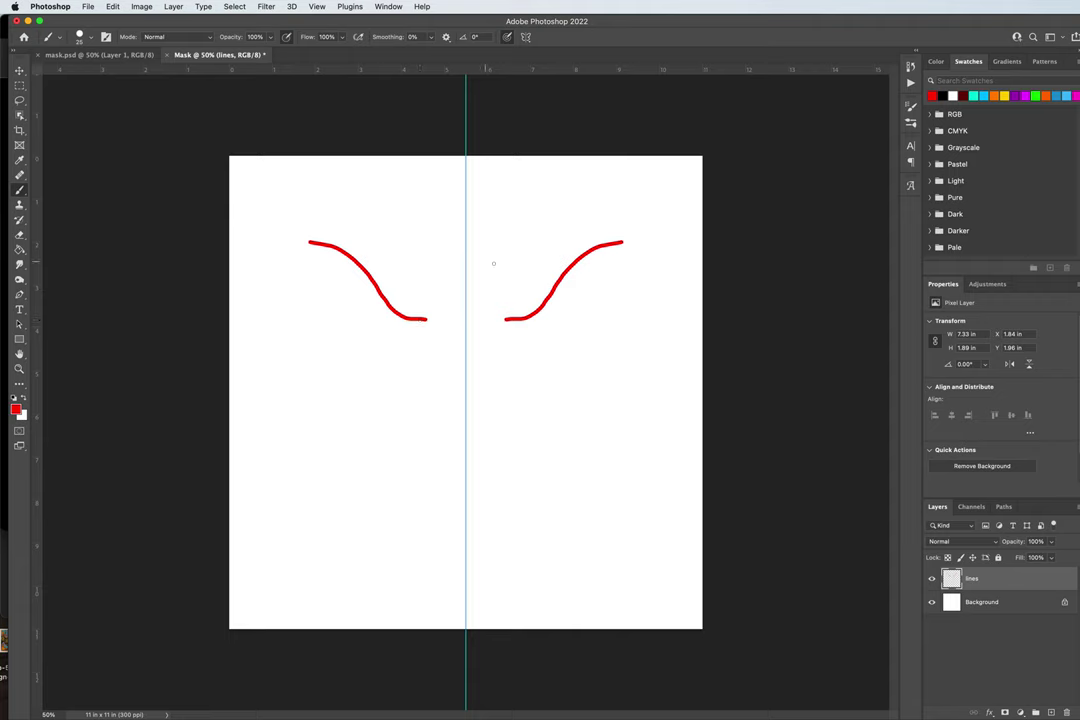
click(508, 38)
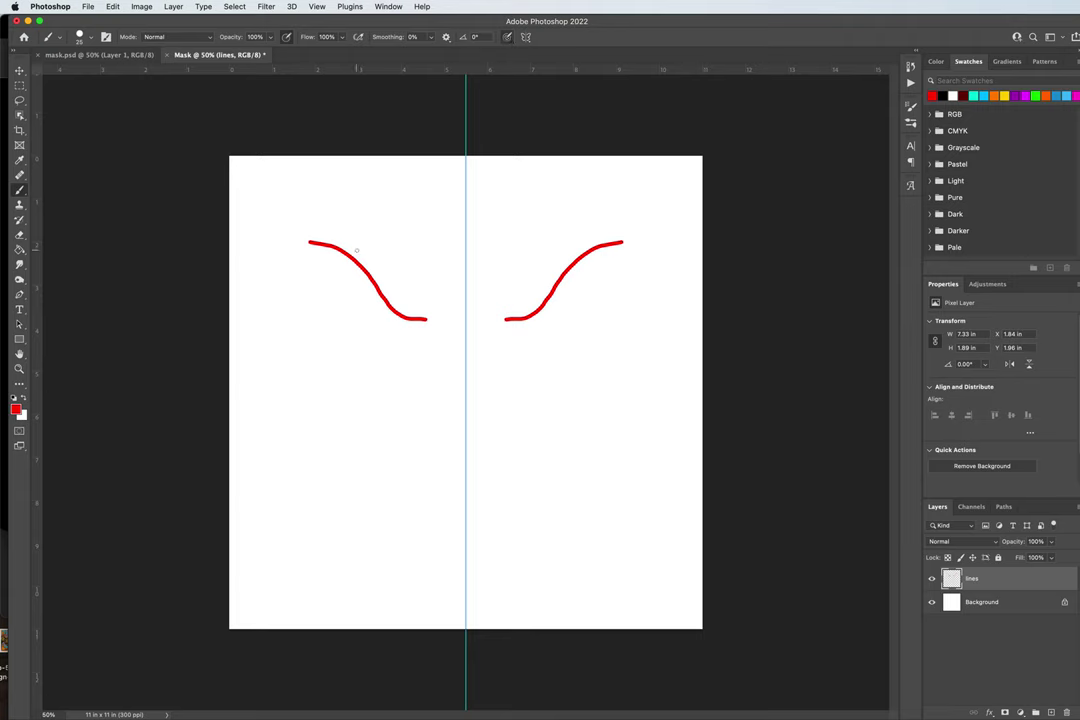
key(super+z)
key(super+z)
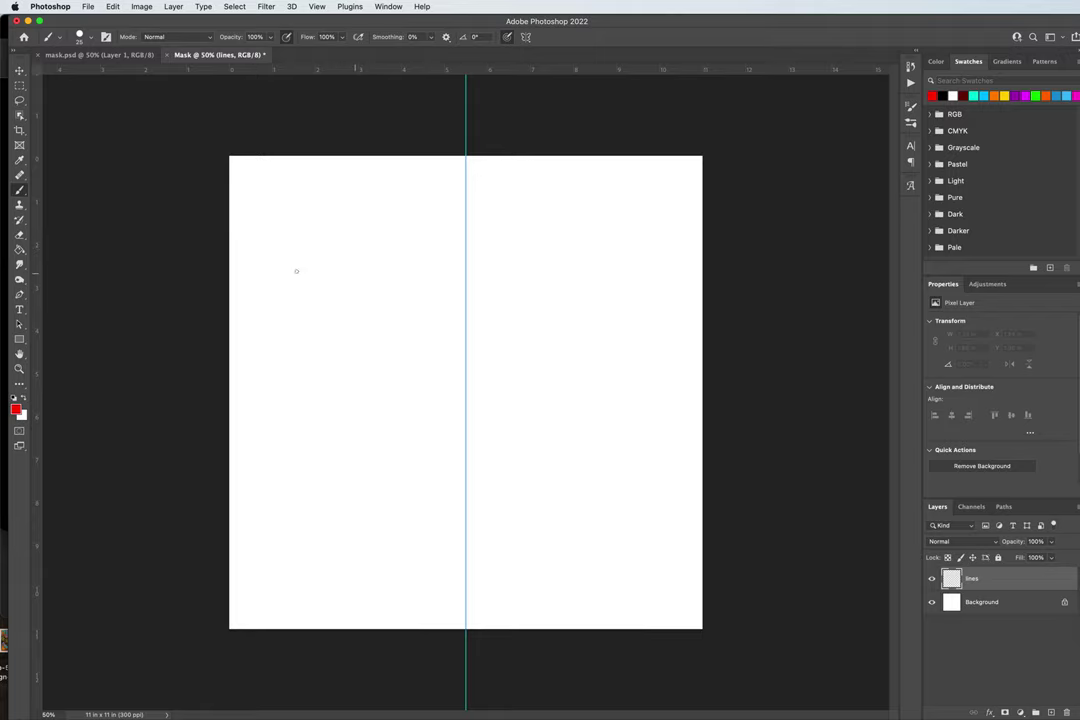
- Choose a light cyan shade from the cyan hue as the foreground colour
click(15, 408)
mouse_move(422, 439)
mouse_down()
mouse_move(468, 437)
mouse_move(525, 474)
mouse_up()
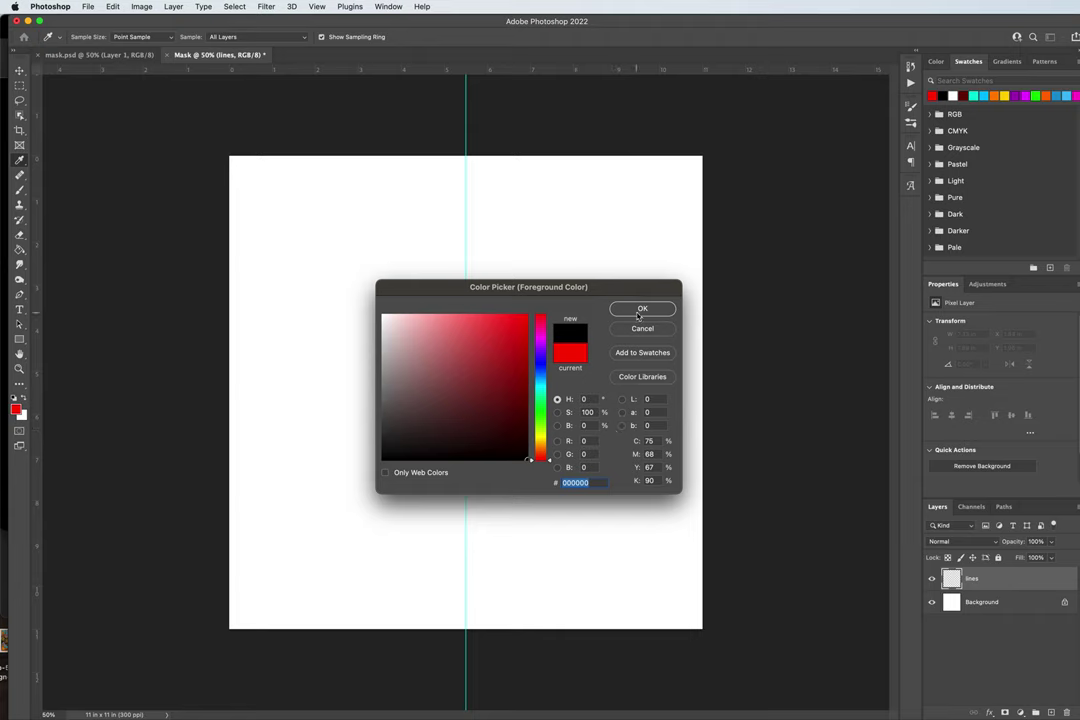
click(541, 384)
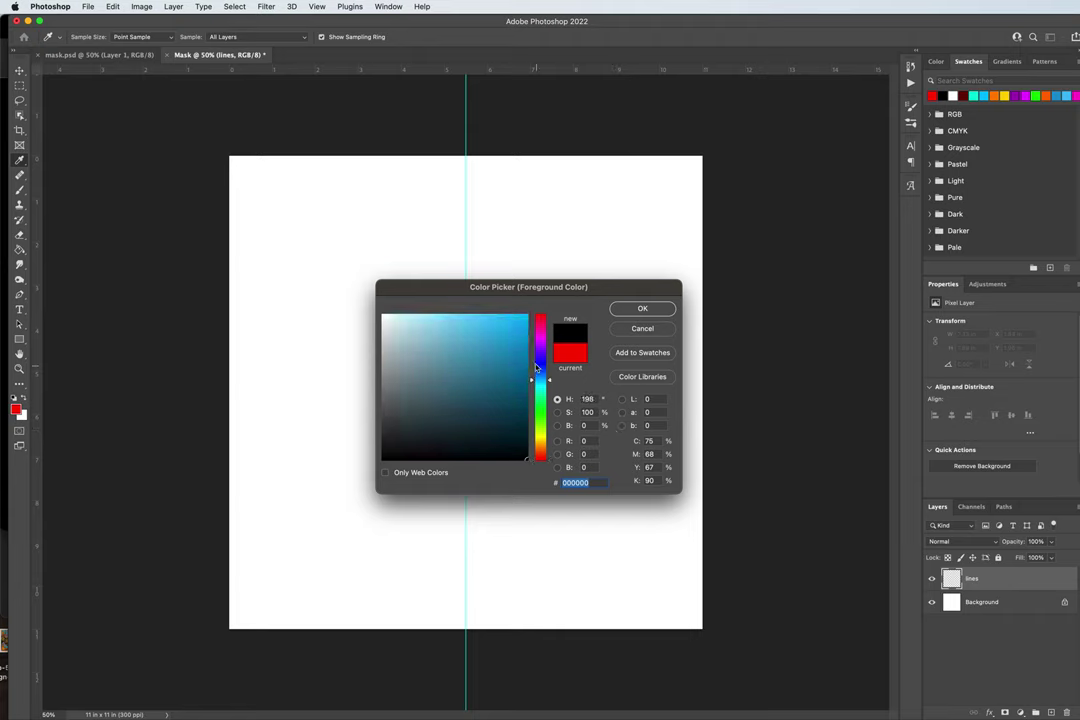
click(525, 317)
click(642, 308)
key(b)
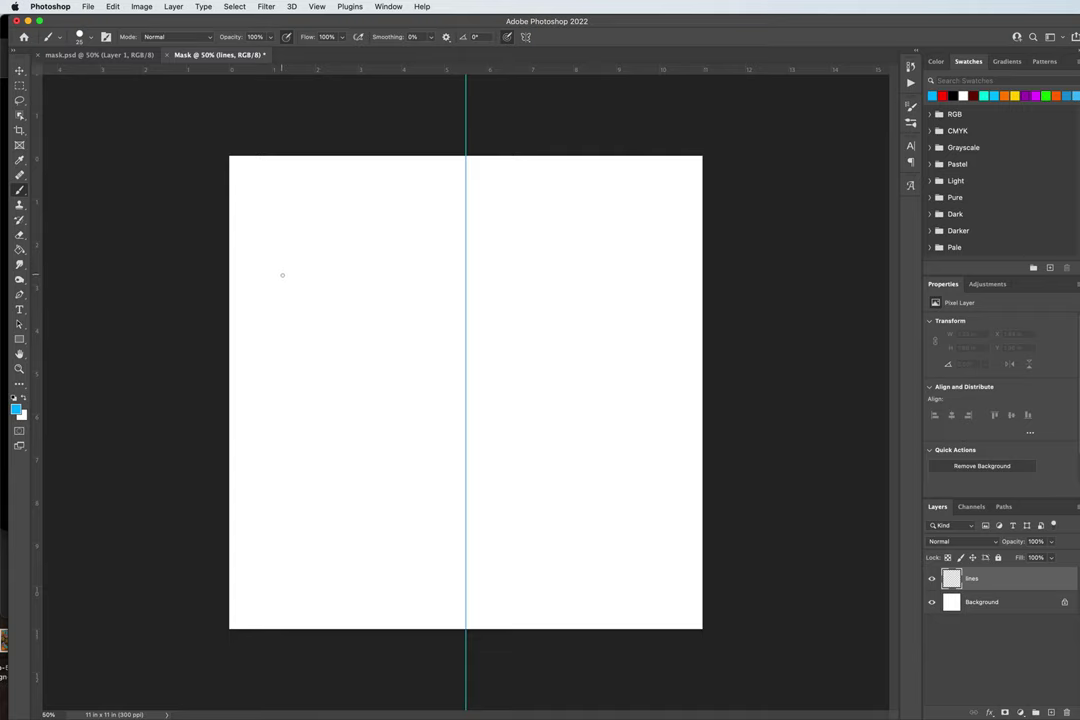
- Sketch the mirrored angled brow wedges with upper and lower edges reaching the centre line
drag(285, 277, 311, 312)
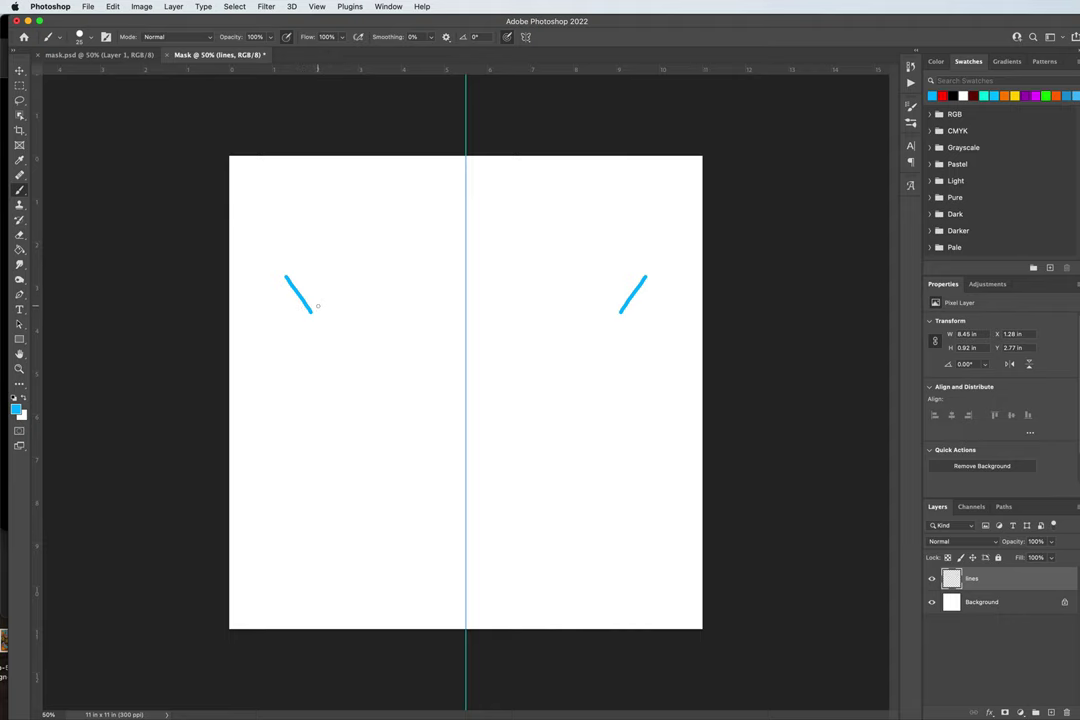
drag(312, 311, 357, 282)
mouse_move(288, 275)
mouse_down()
mouse_move(355, 240)
mouse_move(313, 261)
mouse_move(340, 245)
mouse_move(450, 269)
mouse_up()
drag(419, 267, 450, 279)
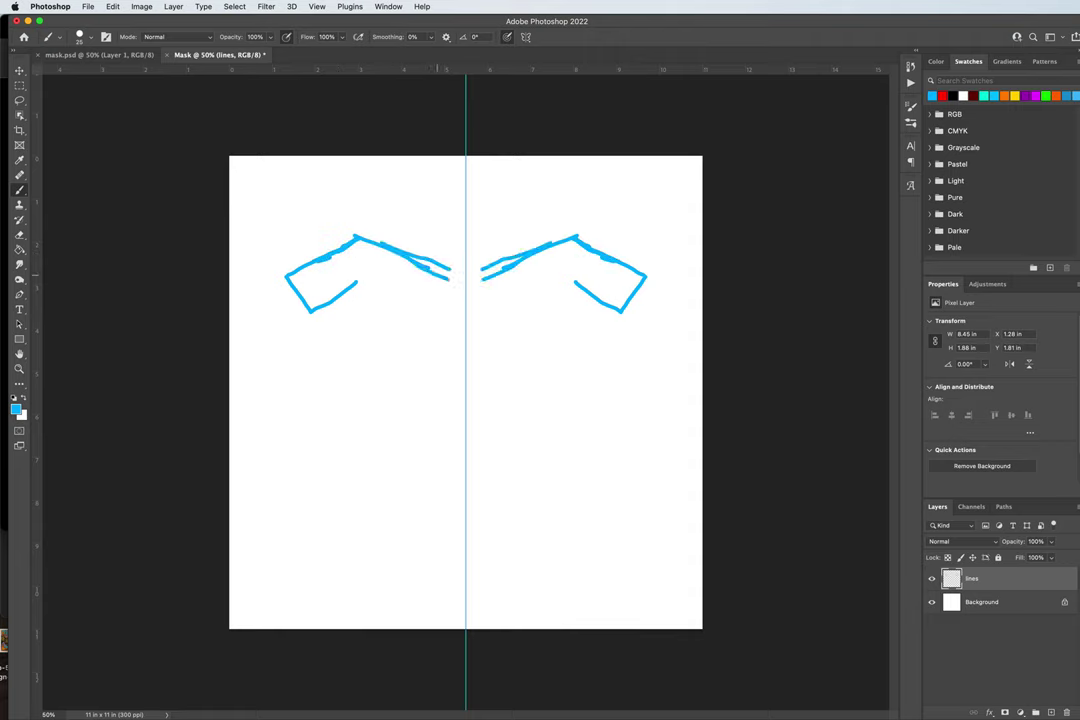
drag(369, 288, 452, 320)
drag(357, 285, 452, 322)
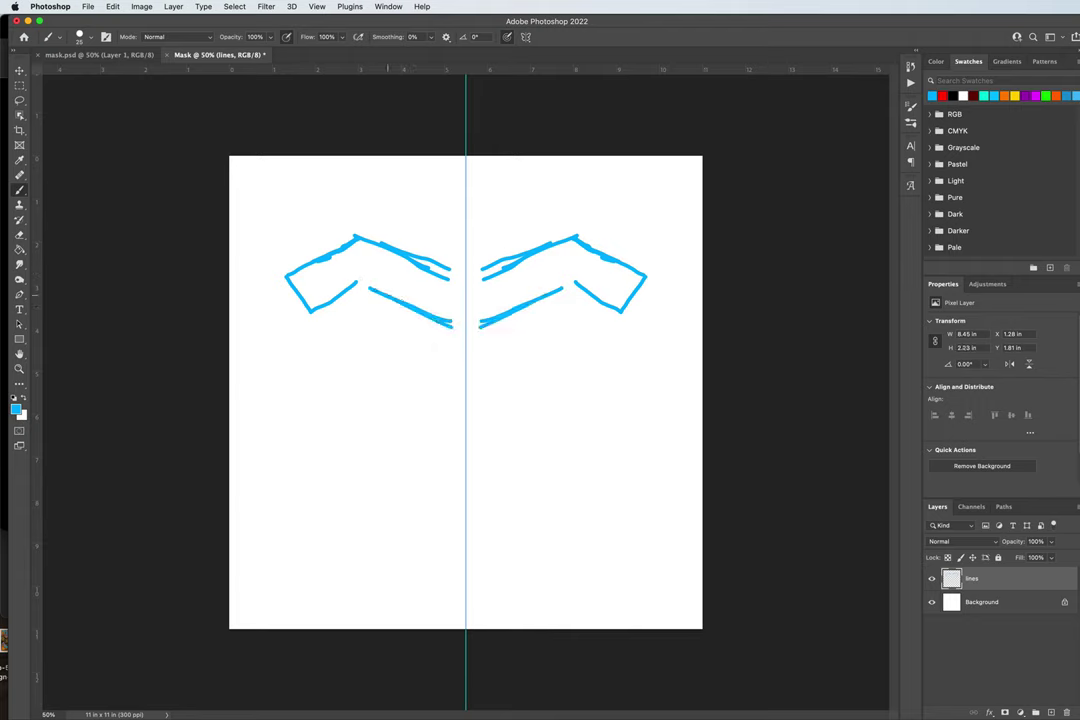
drag(362, 287, 450, 326)
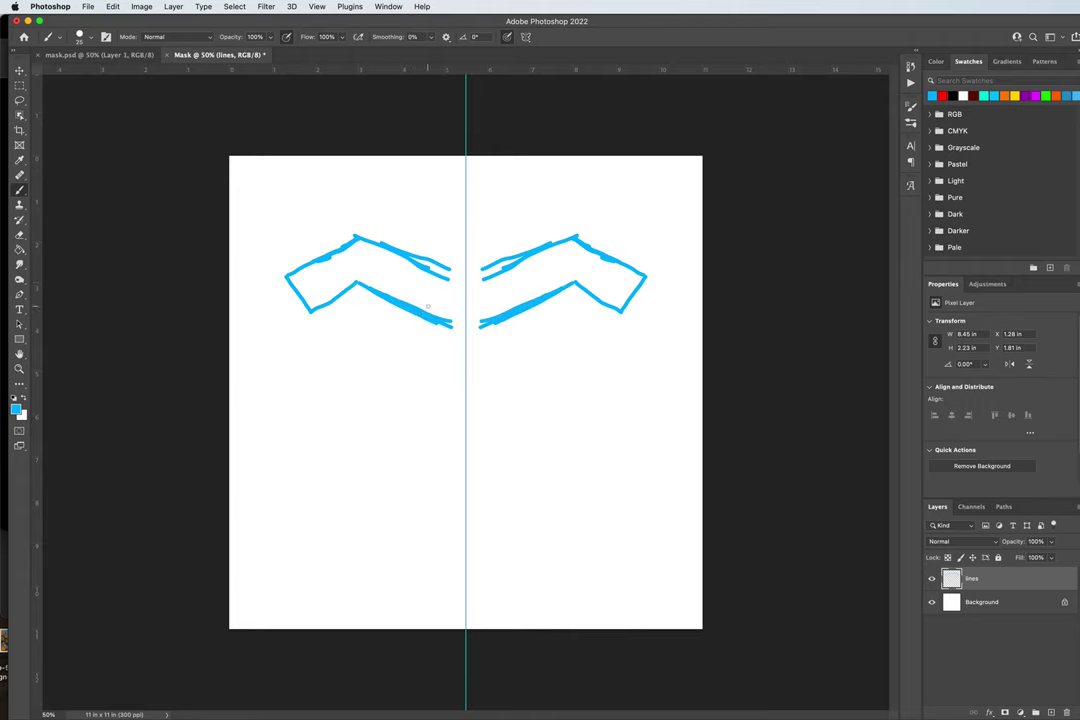
- Join the brows at the centre and sketch inner and outer arches above them
drag(450, 270, 465, 289)
drag(415, 233, 513, 231)
mouse_move(375, 240)
mouse_down()
mouse_move(431, 204)
mouse_move(462, 200)
mouse_move(415, 203)
mouse_move(430, 200)
mouse_up()
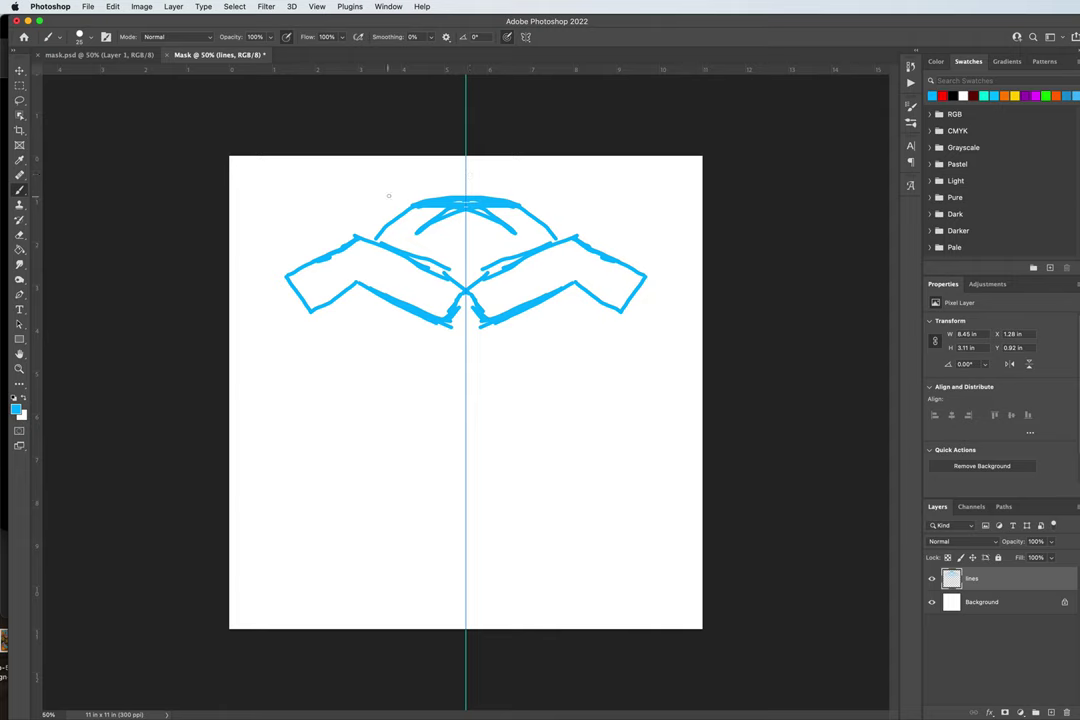
- Try wide arcs above the existing arch, then undo them
click(378, 195)
mouse_move(489, 181)
mouse_down()
mouse_move(569, 206)
mouse_move(443, 193)
mouse_move(500, 212)
mouse_up()
key(super+z)
- Brush mirrored round eye outlines with pupil strokes and a lengthened curve beneath each
mouse_move(359, 286)
mouse_down()
mouse_move(373, 348)
mouse_move(397, 361)
mouse_move(429, 356)
mouse_move(439, 330)
mouse_move(439, 352)
mouse_move(409, 363)
mouse_move(430, 354)
mouse_move(440, 383)
mouse_up()
drag(375, 375, 425, 384)
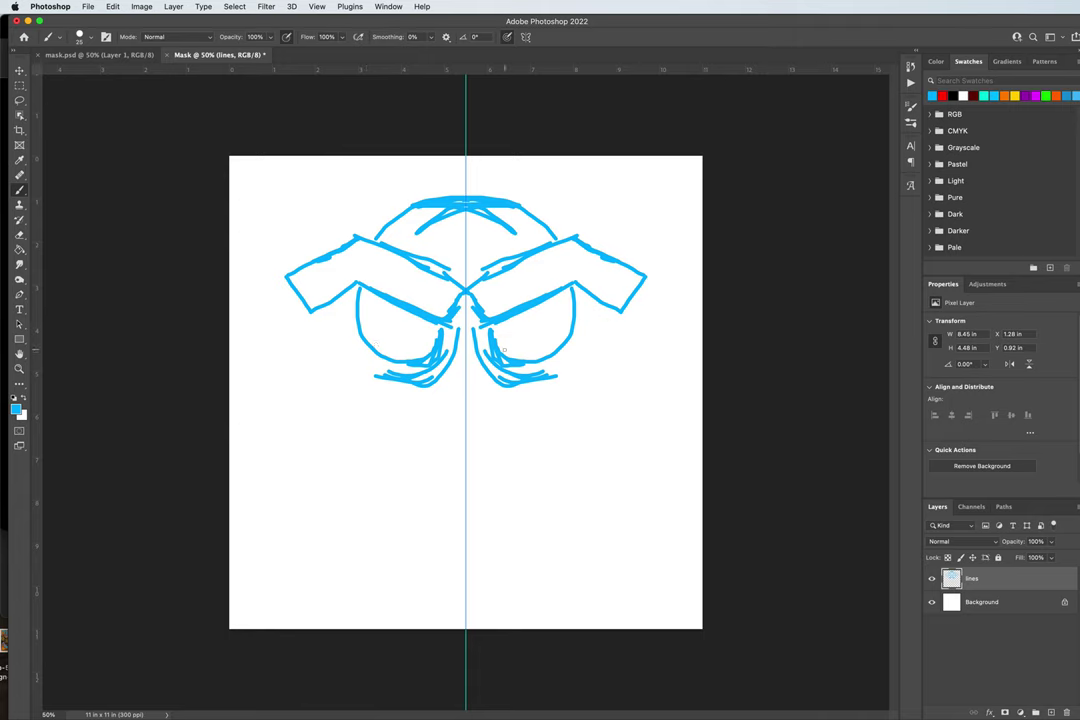
drag(390, 312, 440, 322)
mouse_move(372, 298)
mouse_down()
mouse_move(437, 303)
mouse_move(395, 323)
mouse_move(394, 338)
mouse_up()
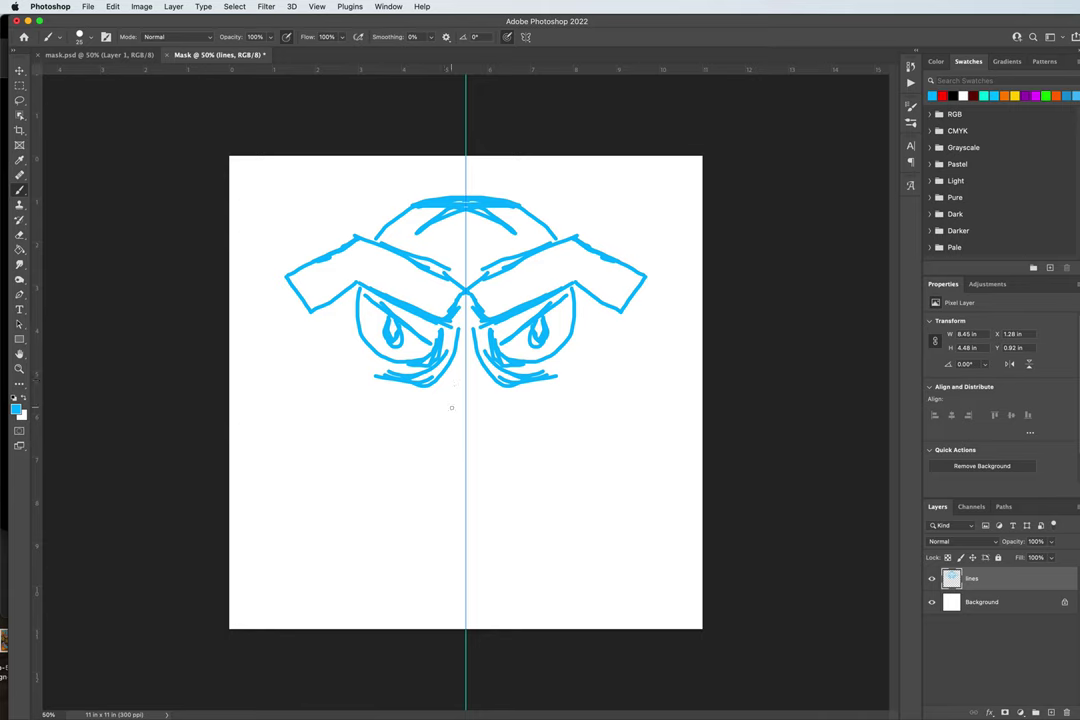
- Sketch mirrored nostril curves, mouth-side curves and V-shaped chin strokes below the eyes
drag(452, 414, 484, 409)
drag(502, 400, 516, 417)
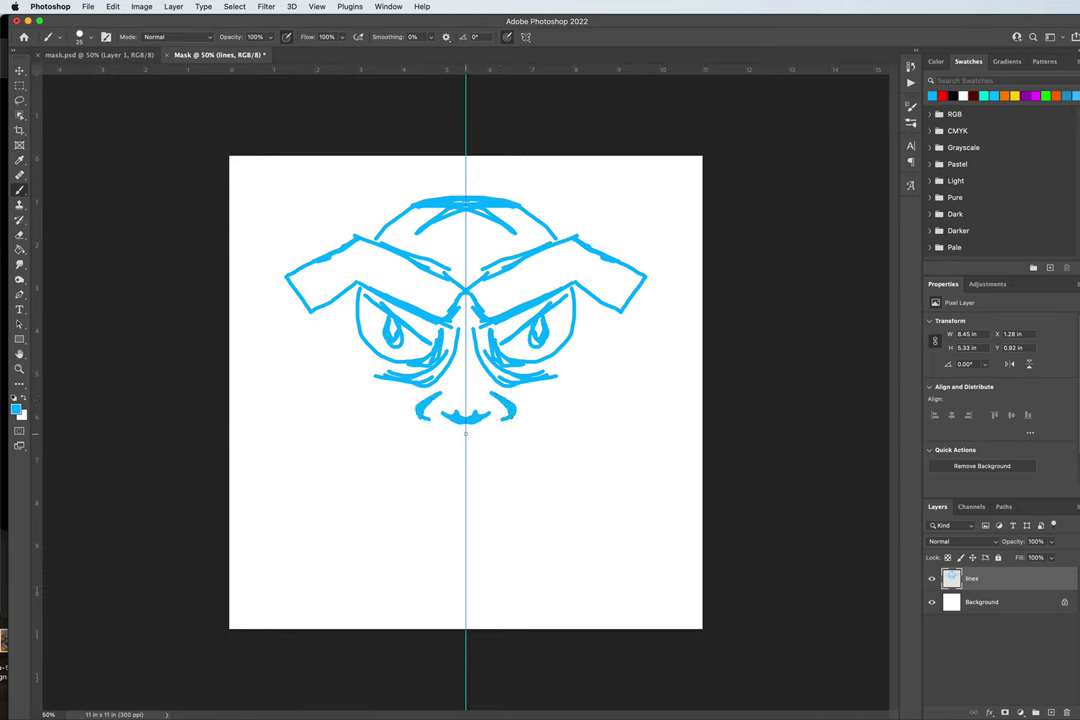
drag(447, 425, 460, 430)
drag(442, 426, 454, 444)
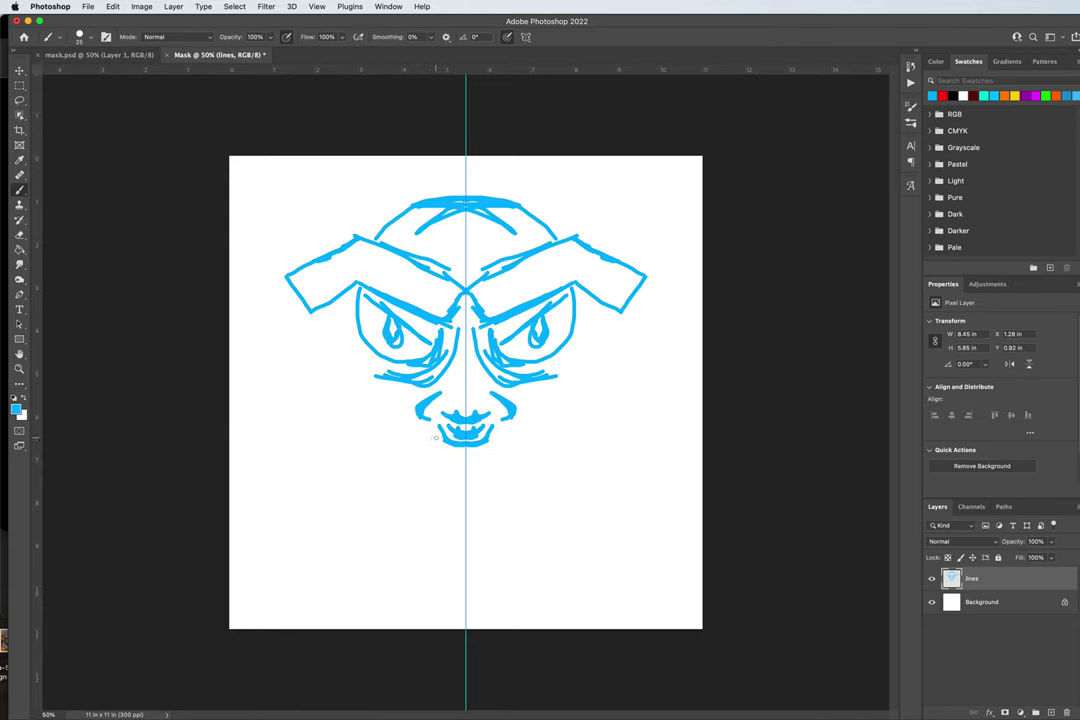
- Replace the old jaw strokes with a mirrored jaw outline and a lower curve across the chin
mouse_move(435, 437)
mouse_down()
mouse_move(395, 422)
mouse_move(429, 436)
mouse_move(358, 407)
mouse_move(322, 441)
mouse_move(360, 518)
mouse_move(466, 543)
mouse_move(415, 541)
mouse_up()
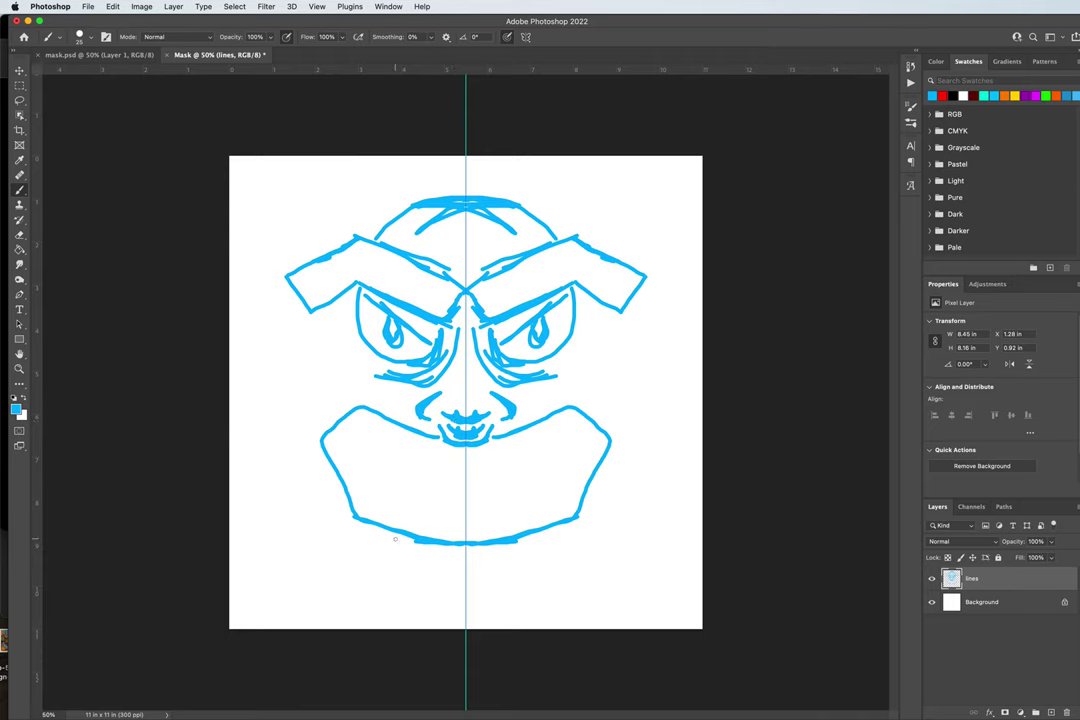
key(super+z)
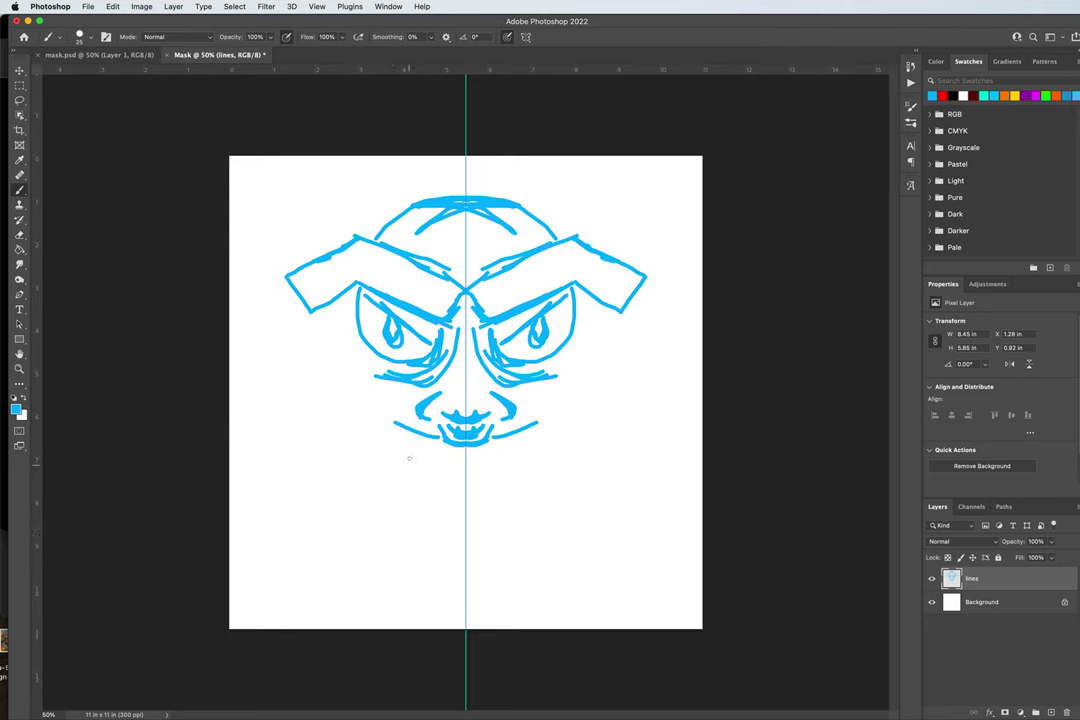
mouse_move(388, 420)
mouse_down()
mouse_move(338, 468)
mouse_move(353, 506)
mouse_move(372, 520)
mouse_move(466, 514)
mouse_up()
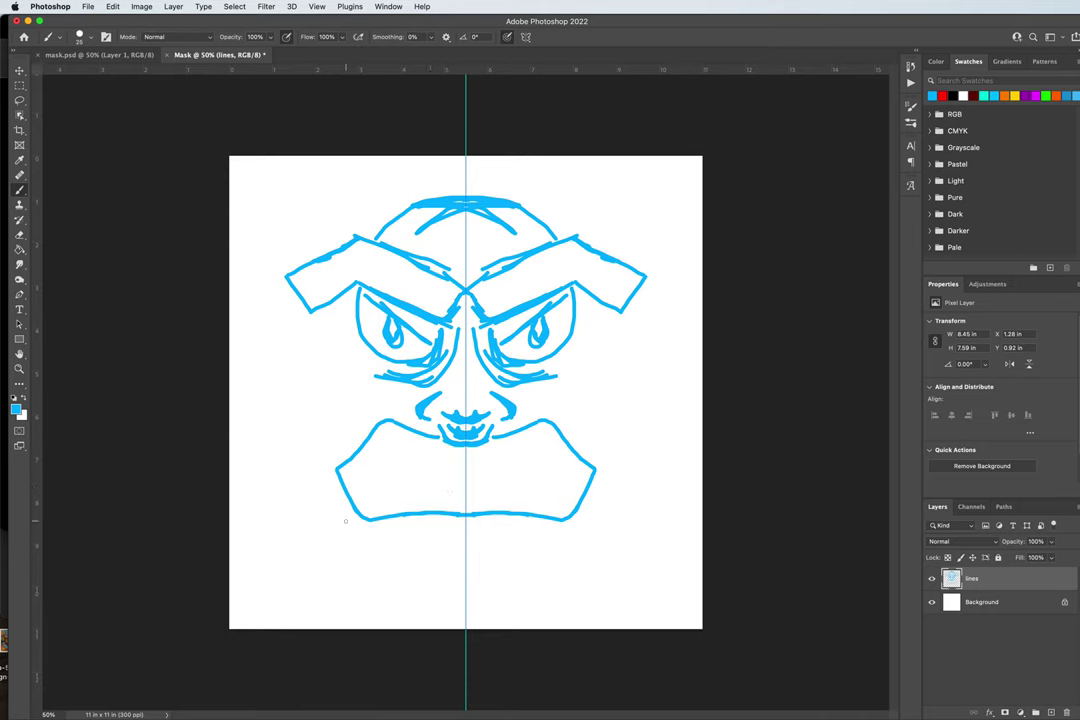
mouse_move(345, 521)
mouse_down()
mouse_move(378, 555)
mouse_move(460, 541)
mouse_up()
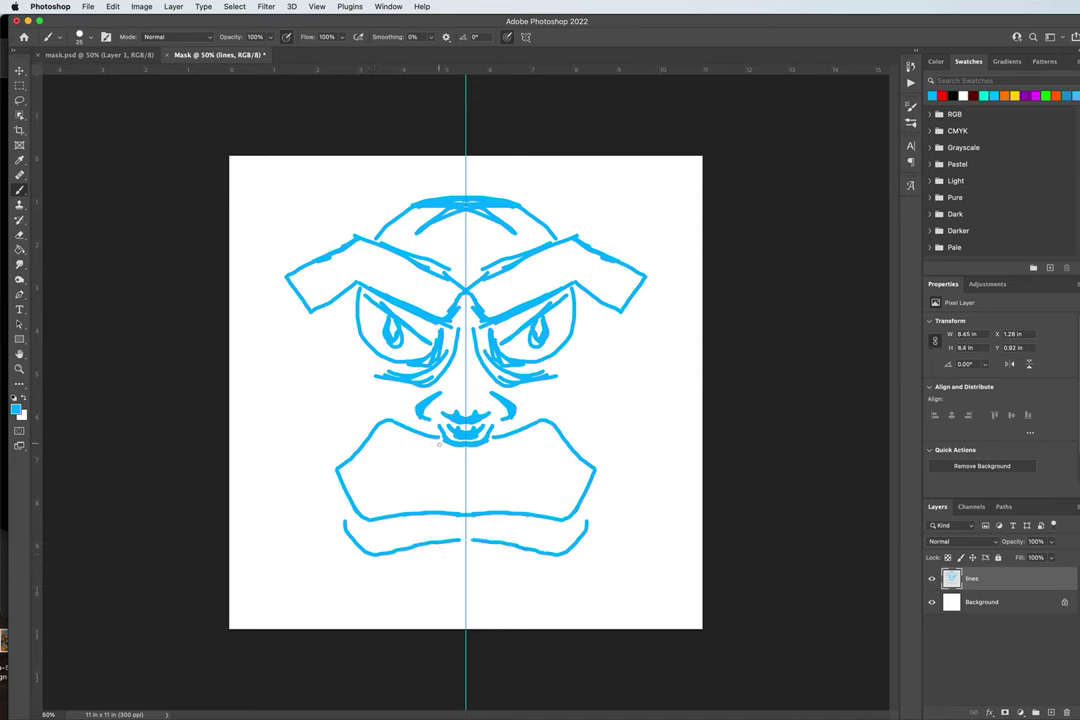
- Draw the upper lip line down the jaw sides and two lines across the mouth
drag(396, 437, 451, 454)
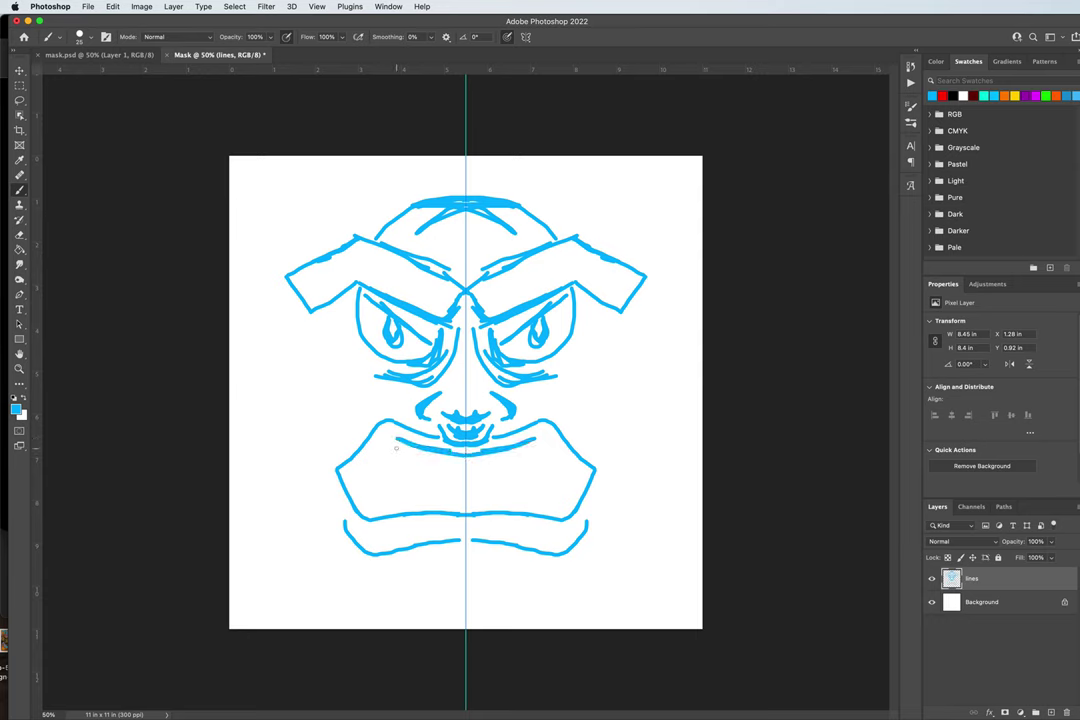
drag(396, 440, 330, 467)
drag(338, 468, 455, 473)
drag(366, 463, 456, 479)
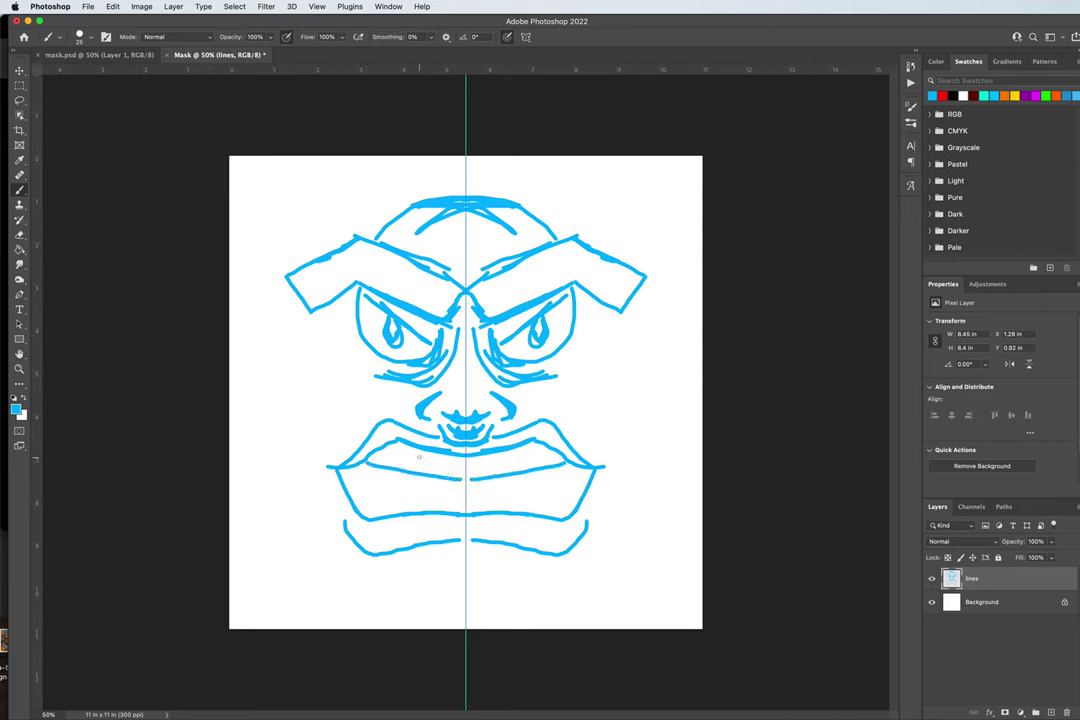
- Draw mirrored tooth dividers and a lower fang in the mouth, undoing stray tooth strokes
mouse_move(399, 448)
mouse_down()
mouse_move(399, 473)
mouse_move(422, 472)
mouse_move(441, 492)
mouse_up()
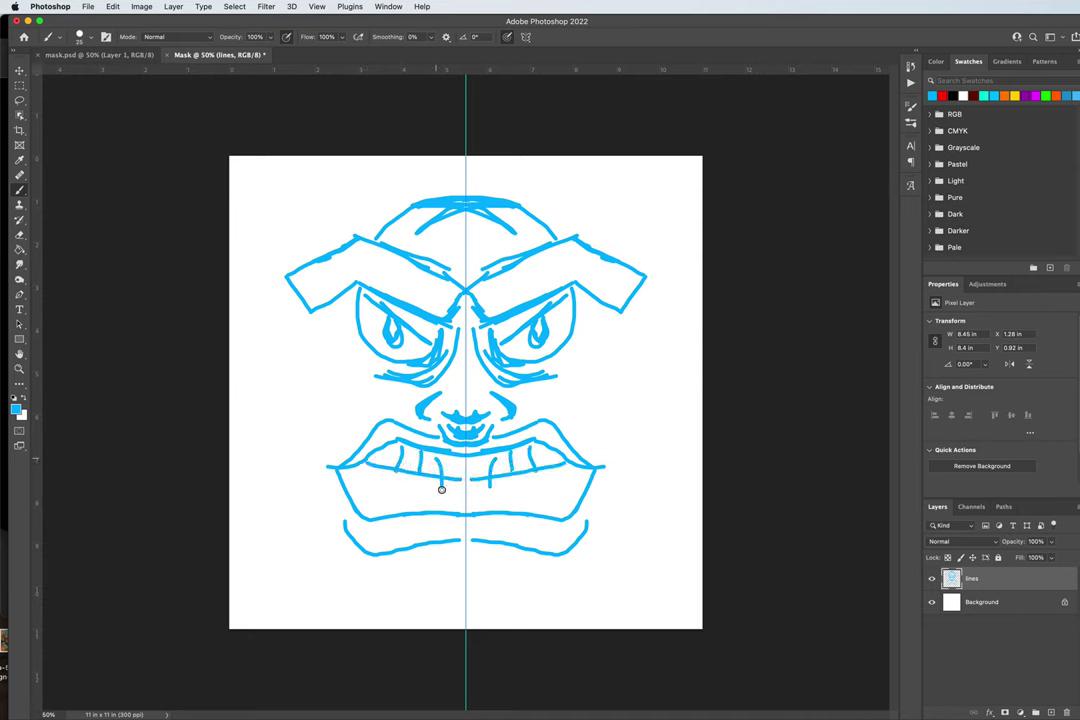
key(super+z)
key(super+z)
key(super+z)
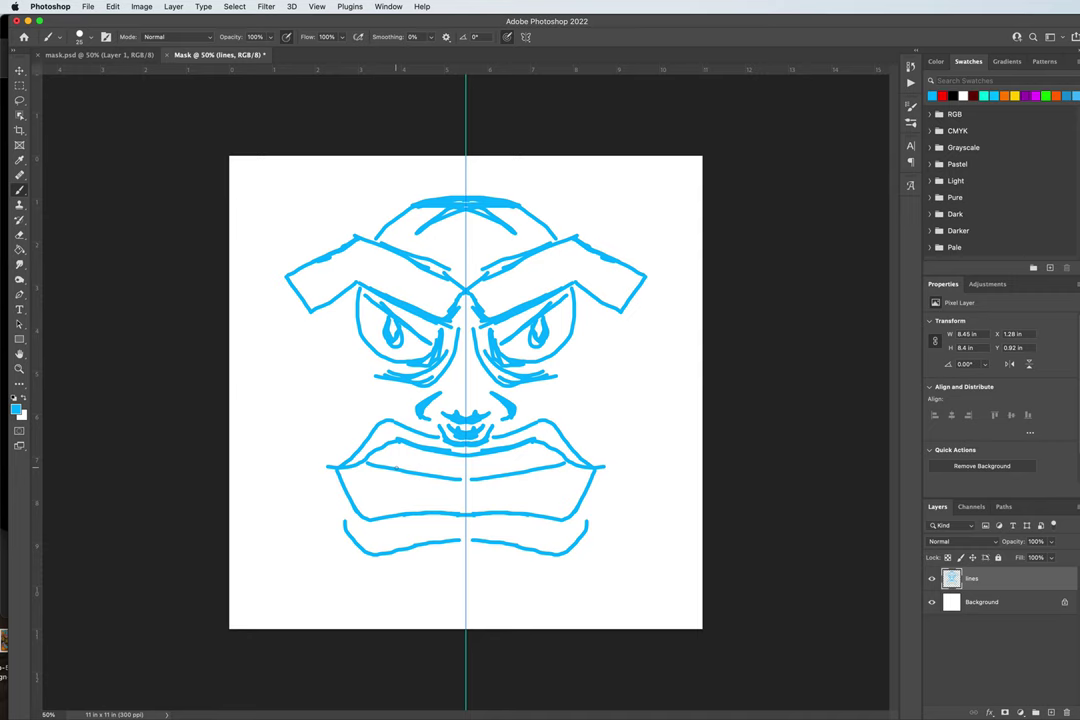
drag(397, 467, 398, 442)
drag(423, 474, 424, 446)
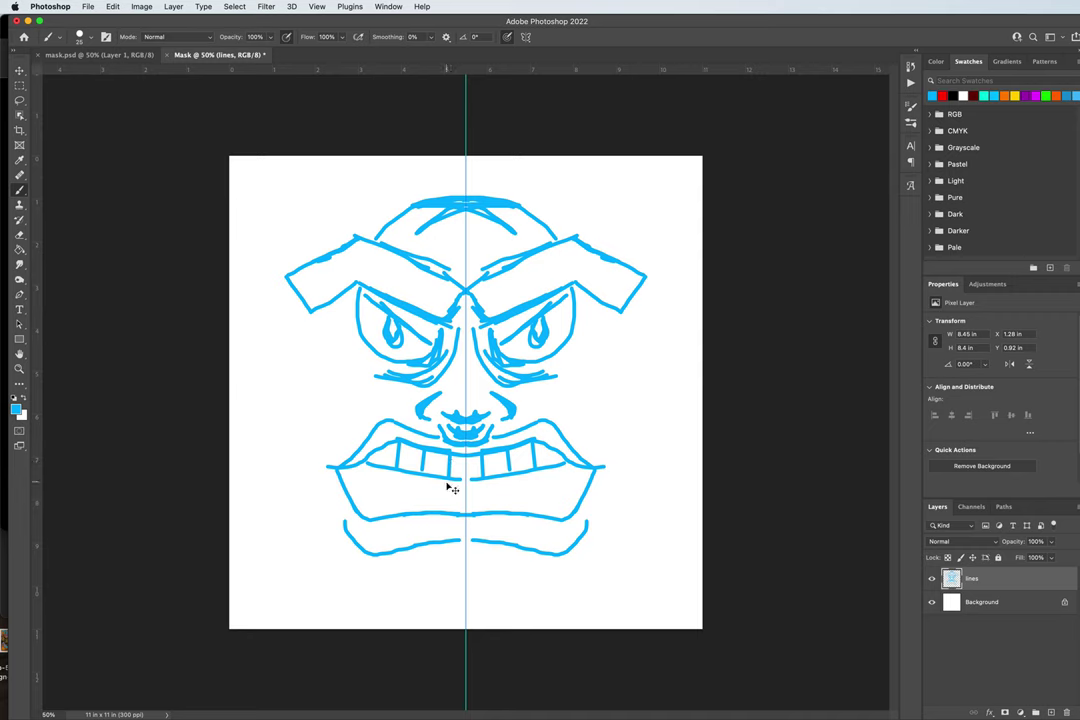
key(super+z)
key(super+z)
key(super+z)
key(super+z)
key(super+z)
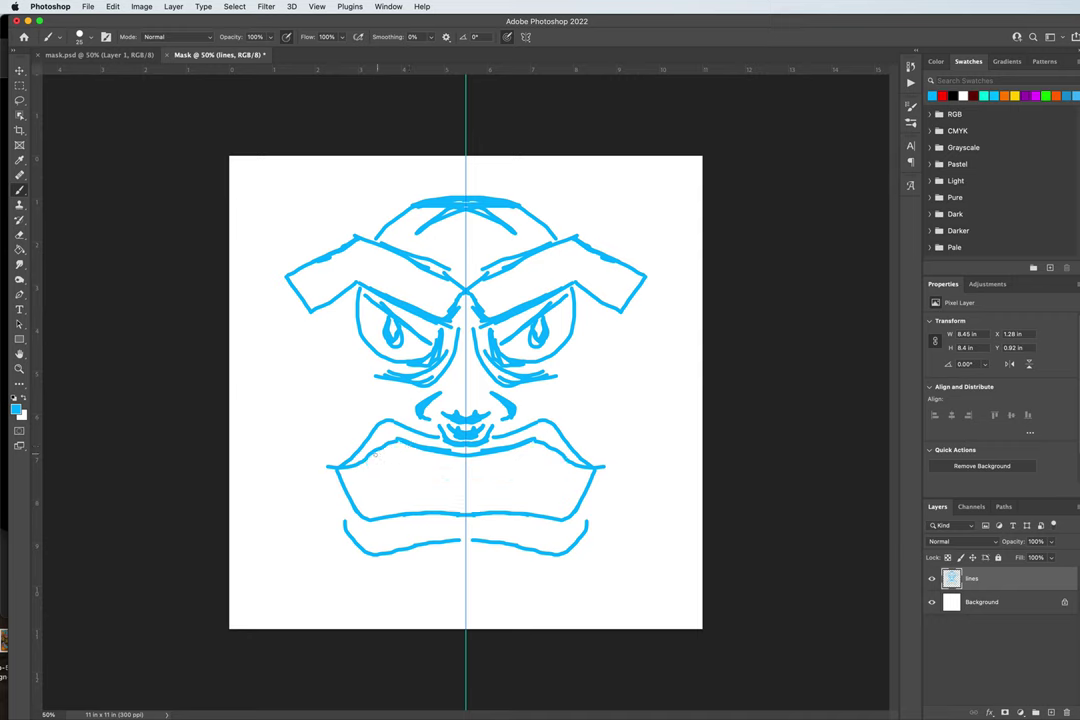
mouse_move(373, 454)
mouse_down()
mouse_move(382, 479)
mouse_move(394, 462)
mouse_move(383, 472)
mouse_move(396, 486)
mouse_move(404, 447)
mouse_move(418, 481)
mouse_move(427, 455)
mouse_move(439, 476)
mouse_move(442, 453)
mouse_move(447, 481)
mouse_move(464, 482)
mouse_up()
key(super+z)
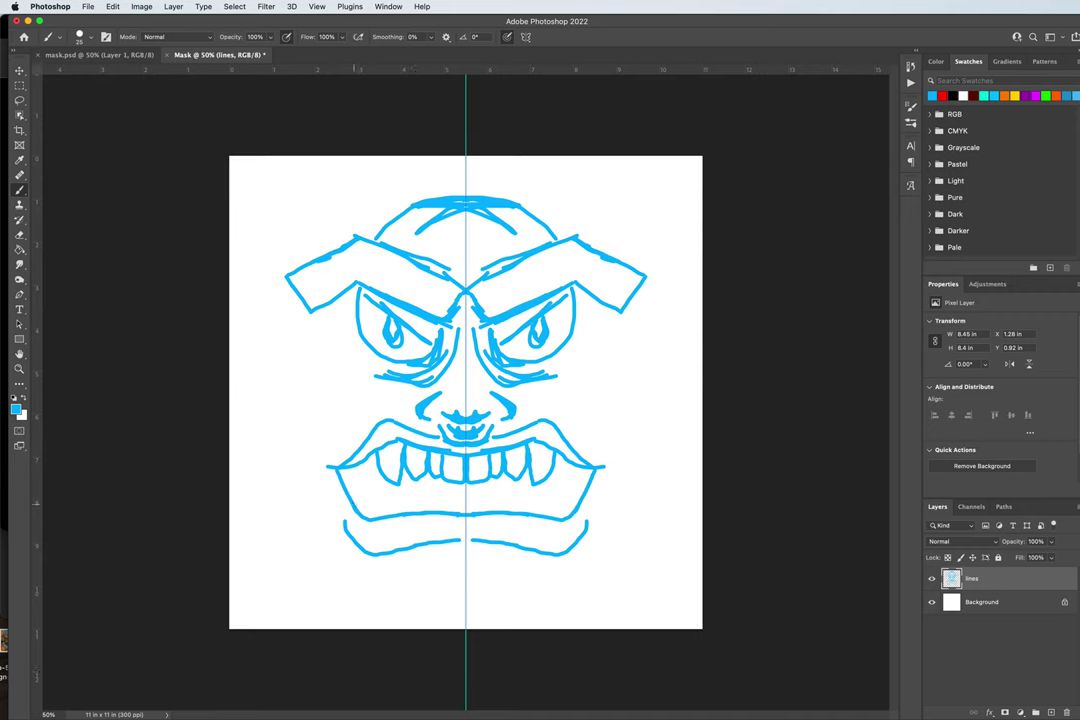
mouse_move(360, 506)
mouse_down()
mouse_move(366, 475)
mouse_move(392, 511)
mouse_move(403, 497)
mouse_move(435, 507)
mouse_move(457, 499)
mouse_move(465, 511)
mouse_up()
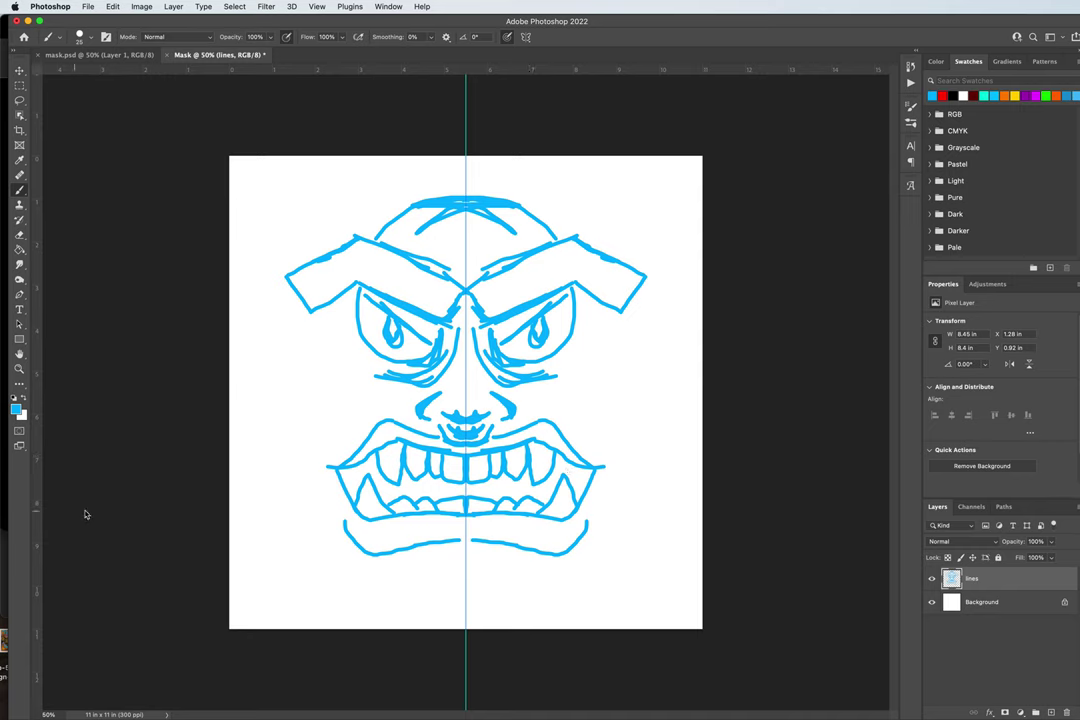
- Draw mirrored cheek lines down the face and a thickened rounded chin below the mouth
mouse_move(589, 288)
mouse_down()
mouse_move(604, 318)
mouse_move(600, 366)
mouse_move(569, 393)
mouse_move(567, 417)
mouse_up()
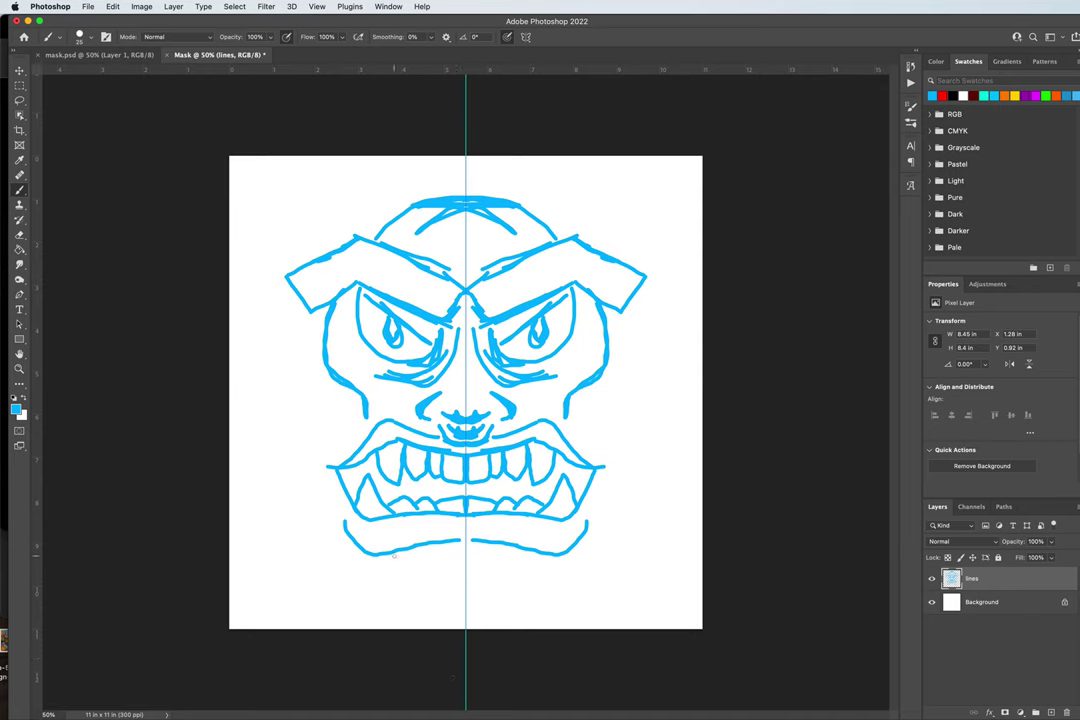
mouse_move(392, 553)
mouse_down()
mouse_move(415, 579)
mouse_move(461, 590)
mouse_up()
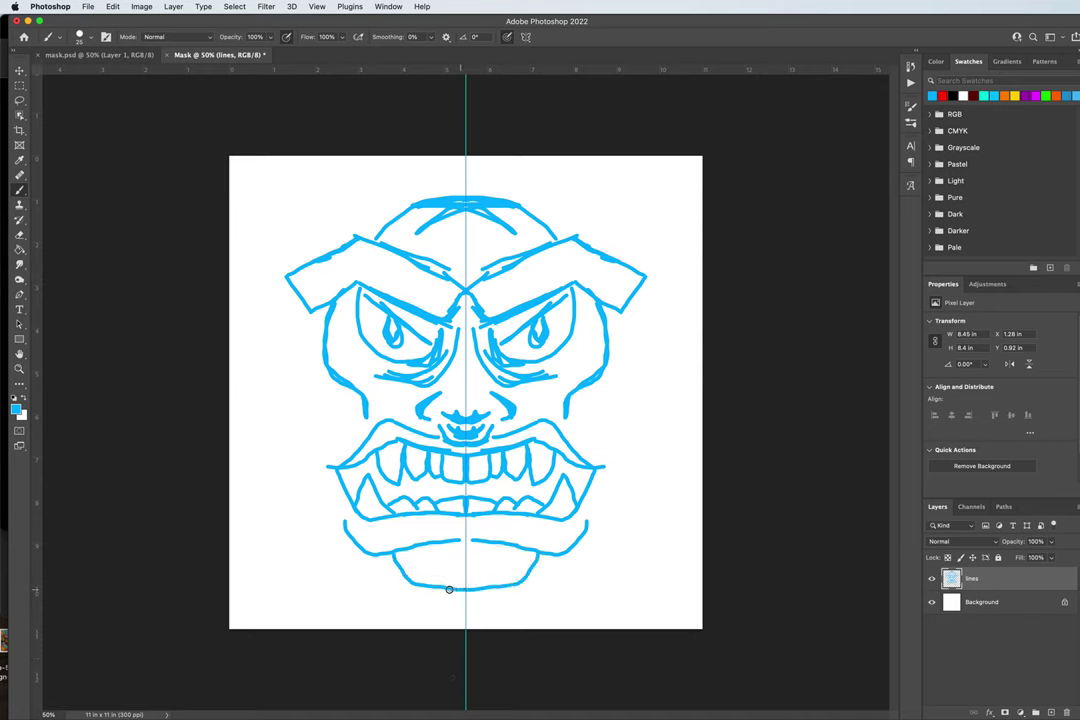
drag(397, 553, 448, 586)
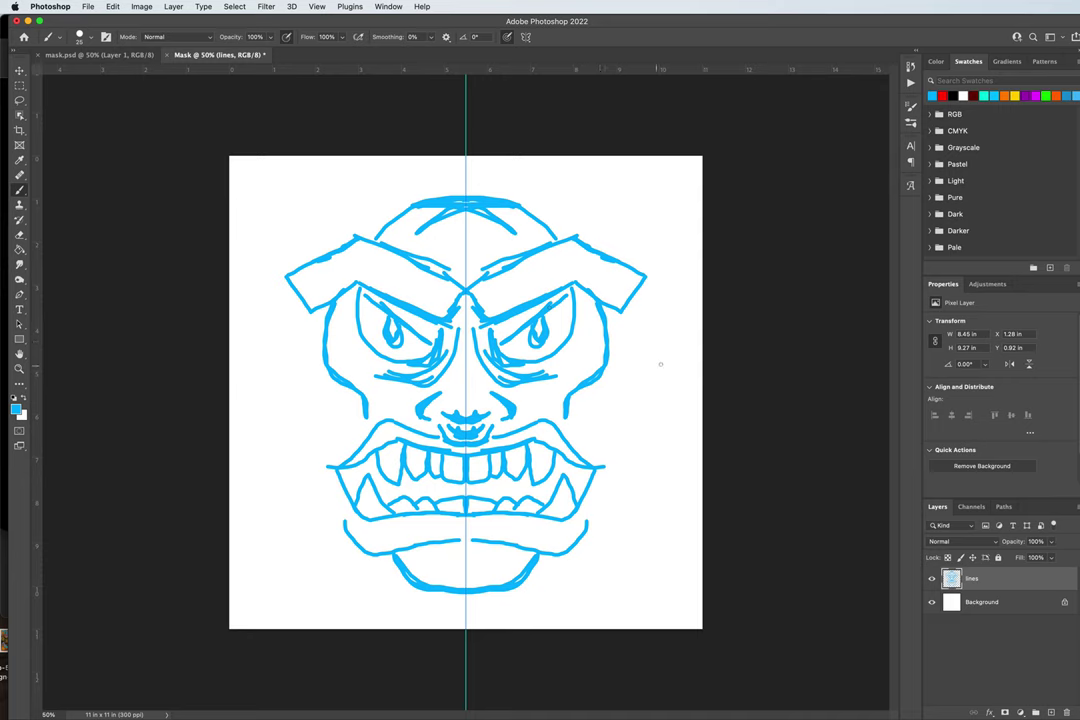
- Add pointed ears and two horns above the brow, then create a new empty layer
mouse_move(606, 370)
mouse_down()
mouse_move(630, 353)
mouse_move(606, 426)
mouse_move(582, 440)
mouse_up()
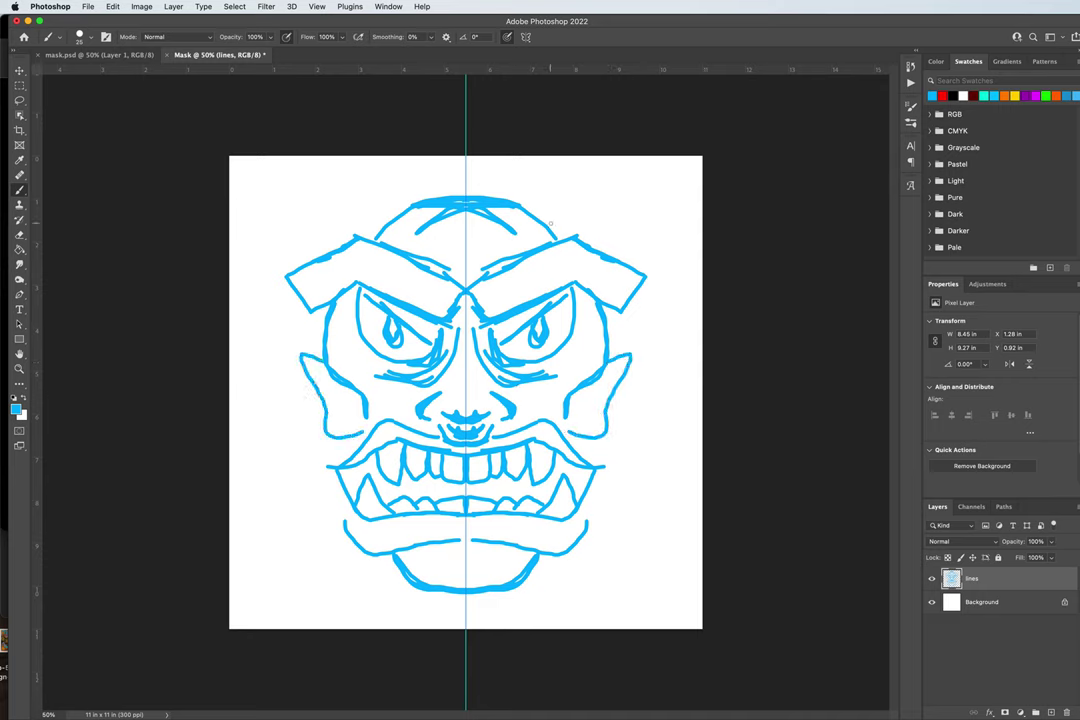
mouse_move(550, 224)
mouse_down()
mouse_move(580, 187)
mouse_move(575, 172)
mouse_move(605, 213)
mouse_move(597, 246)
mouse_move(608, 223)
mouse_move(576, 176)
mouse_up()
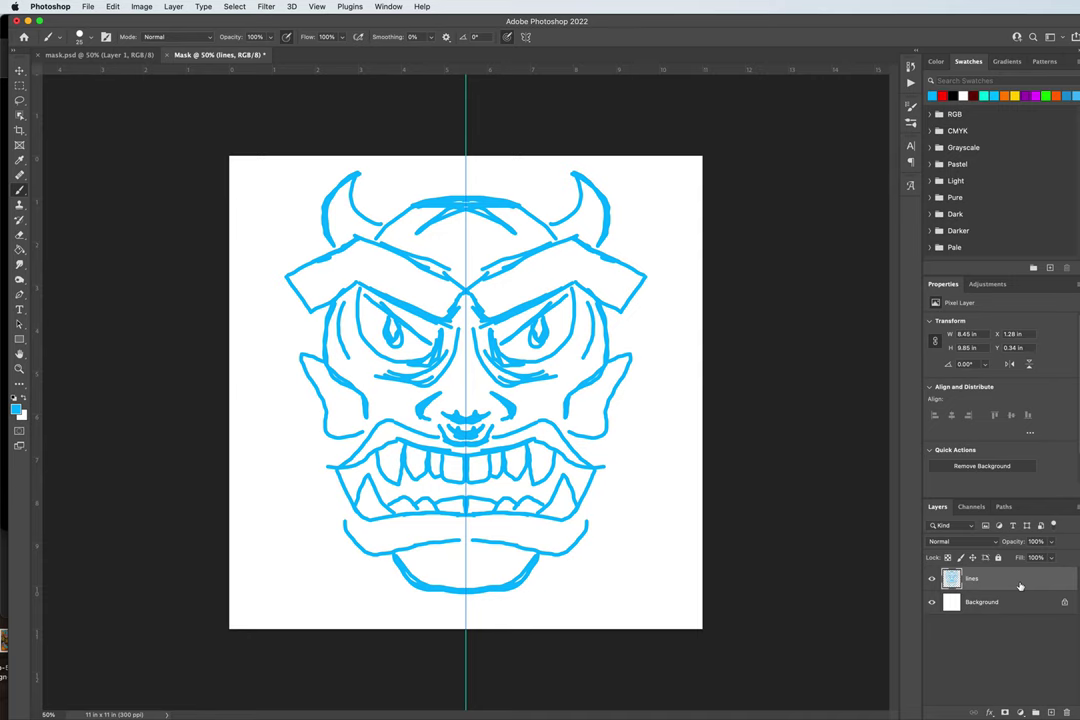
key(super+shift+alt+n)
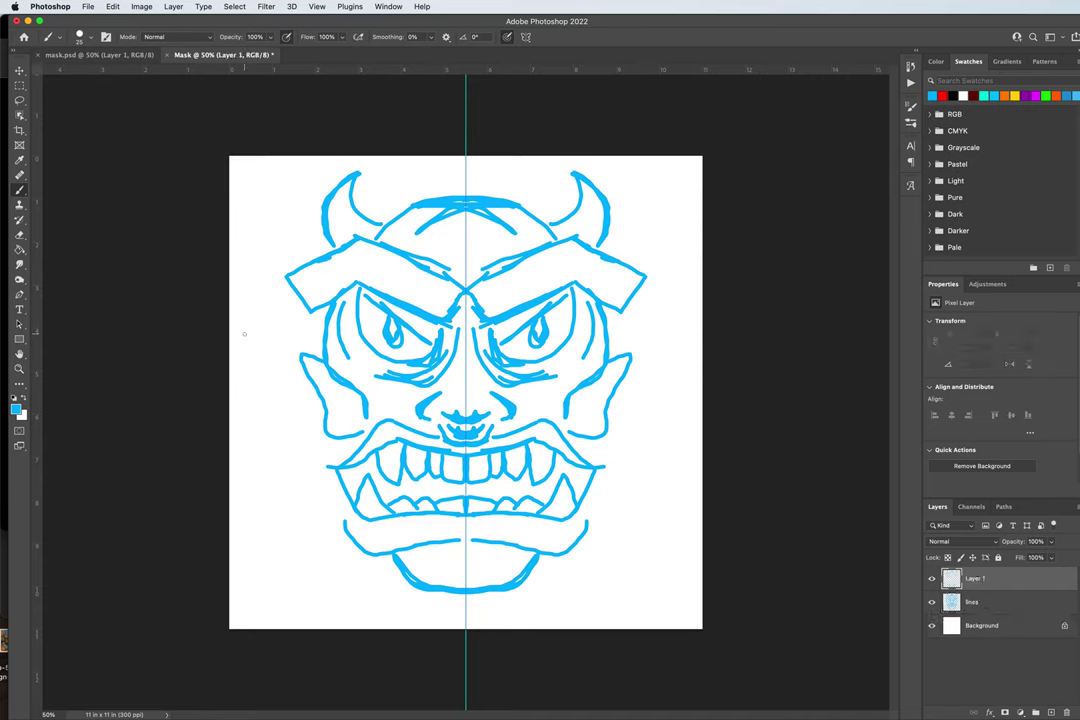
- Set black as the foreground colour and lower the lines sketch layer to 21% opacity
click(16, 409)
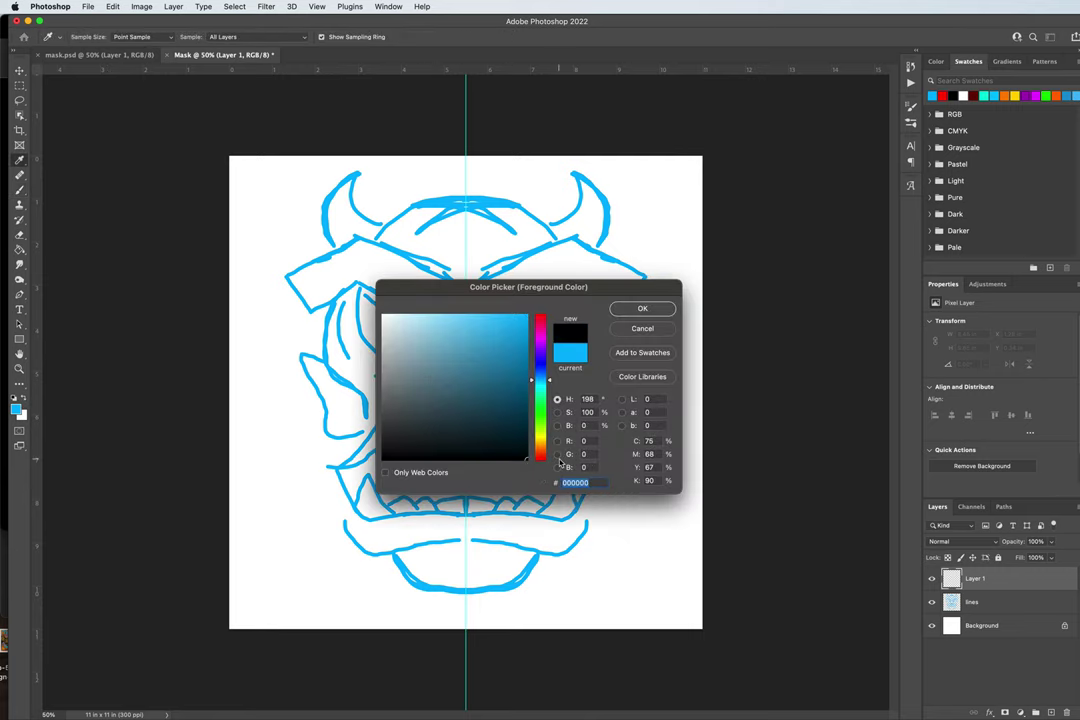
click(643, 309)
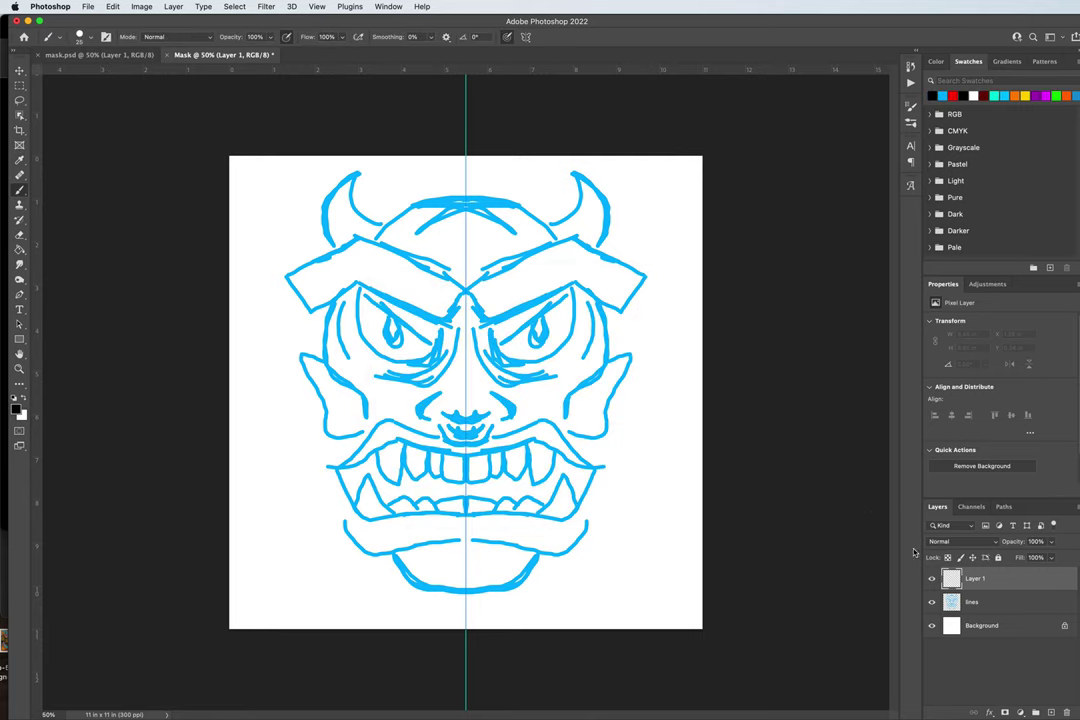
click(995, 604)
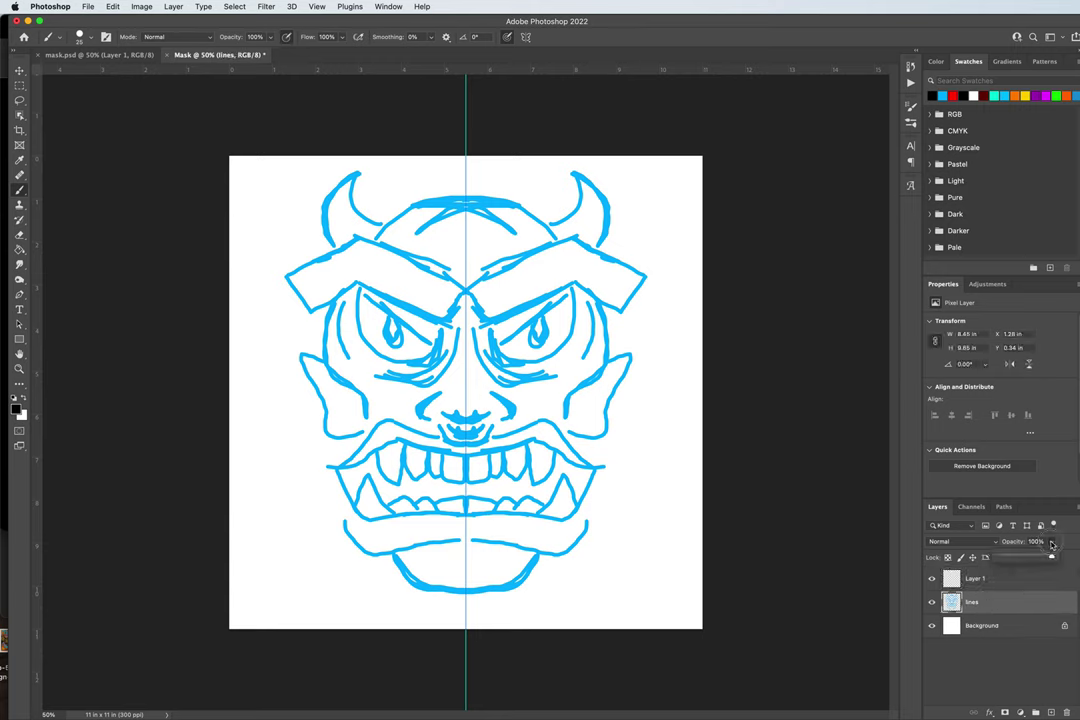
drag(1051, 541, 1010, 558)
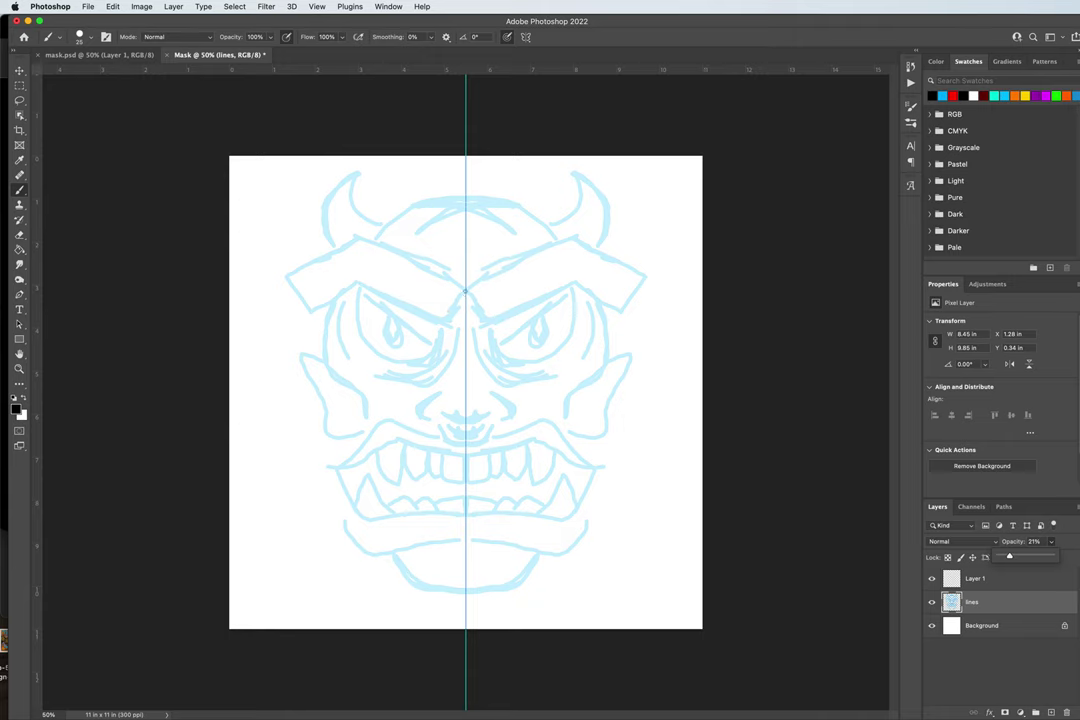
click(459, 297)
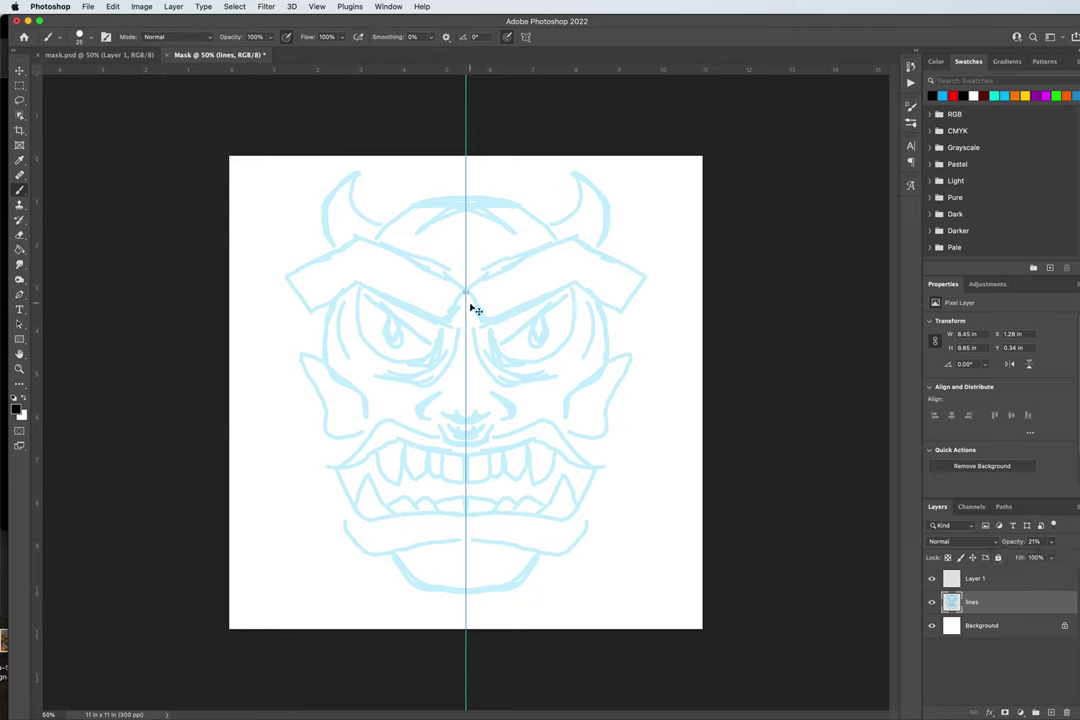
- Rename Layer 1 to 'new lines'
double_click(975, 578)
text(new lines)
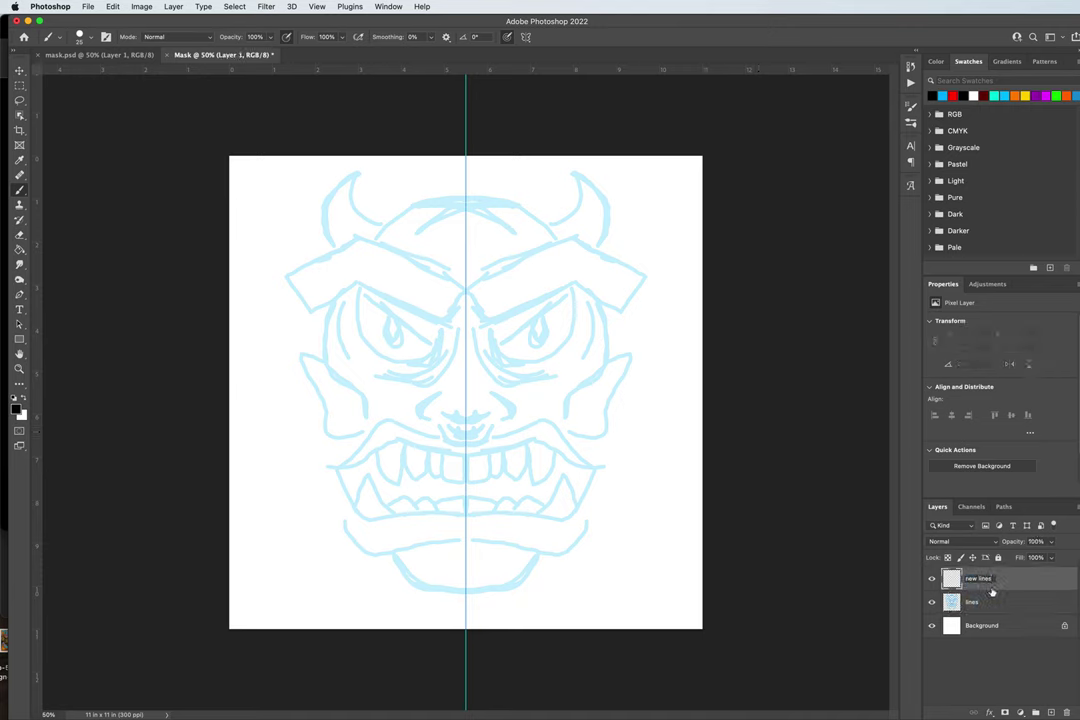
key(Return)
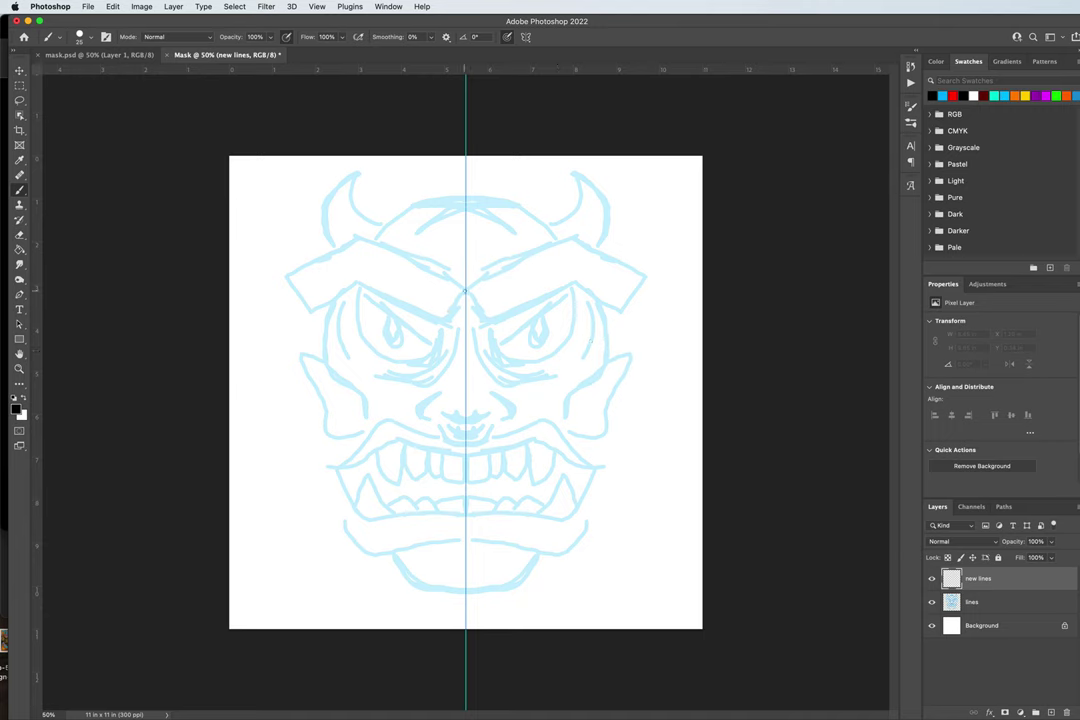
- Ink a chevron at the brow centre and extend the brow lines out to both sides
click(465, 291)
shift+click(444, 322)
click(465, 291)
shift+click(487, 322)
shift+click(357, 280)
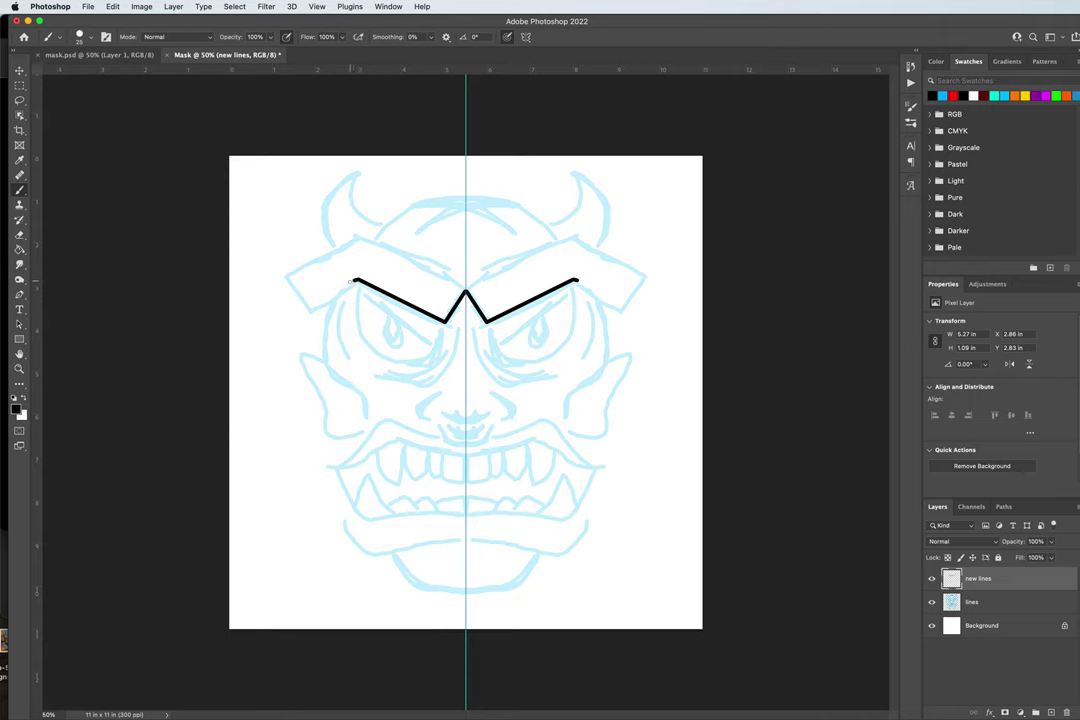
- Finish the brows with hooked, thickened ends and add vertical strokes above them, then shrink the brush
drag(357, 280, 326, 310)
mouse_move(324, 308)
mouse_down()
mouse_move(331, 271)
mouse_move(377, 253)
mouse_up()
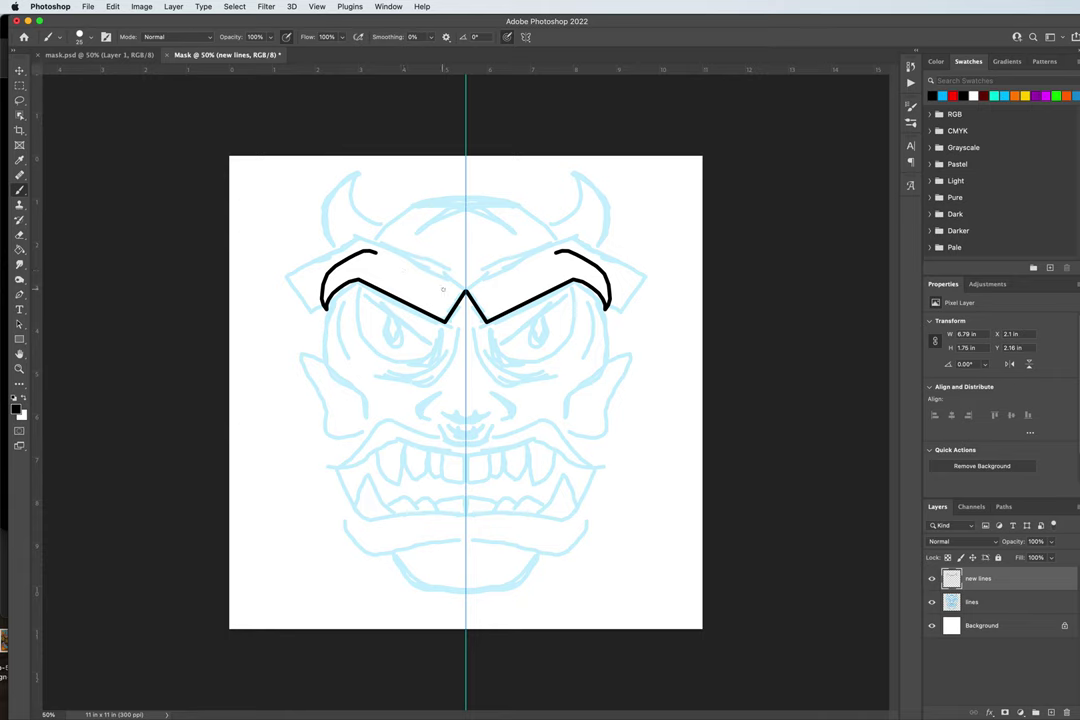
shift+click(444, 288)
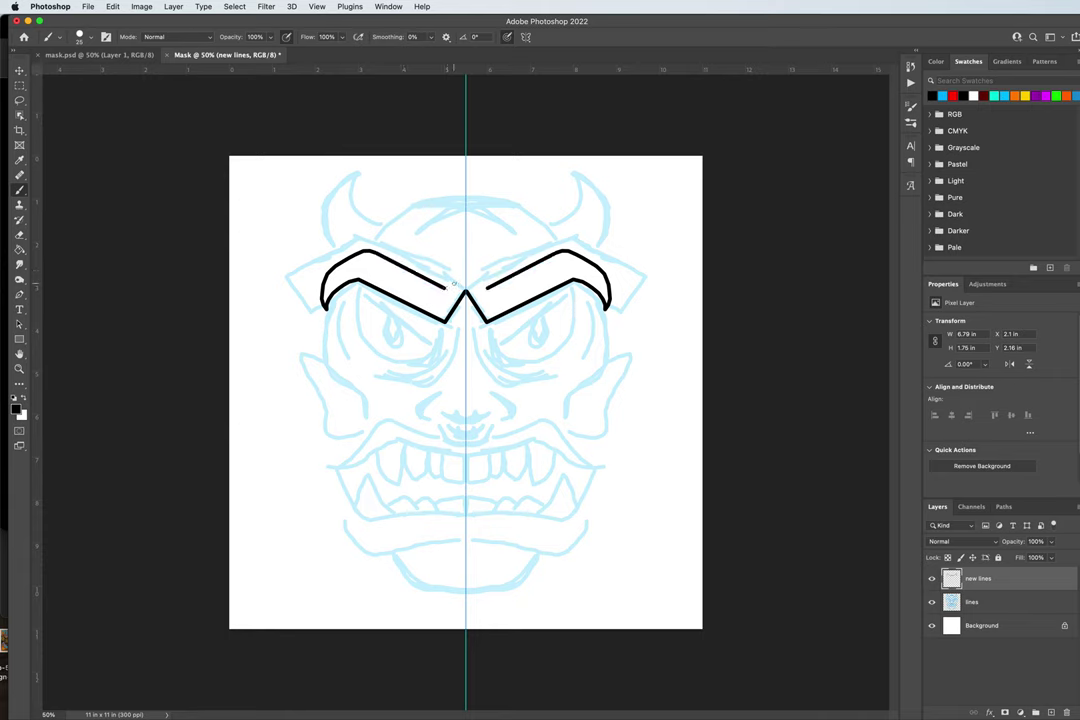
drag(452, 285, 465, 272)
mouse_move(377, 220)
mouse_down()
mouse_move(377, 254)
mouse_move(381, 216)
mouse_move(406, 212)
mouse_up()
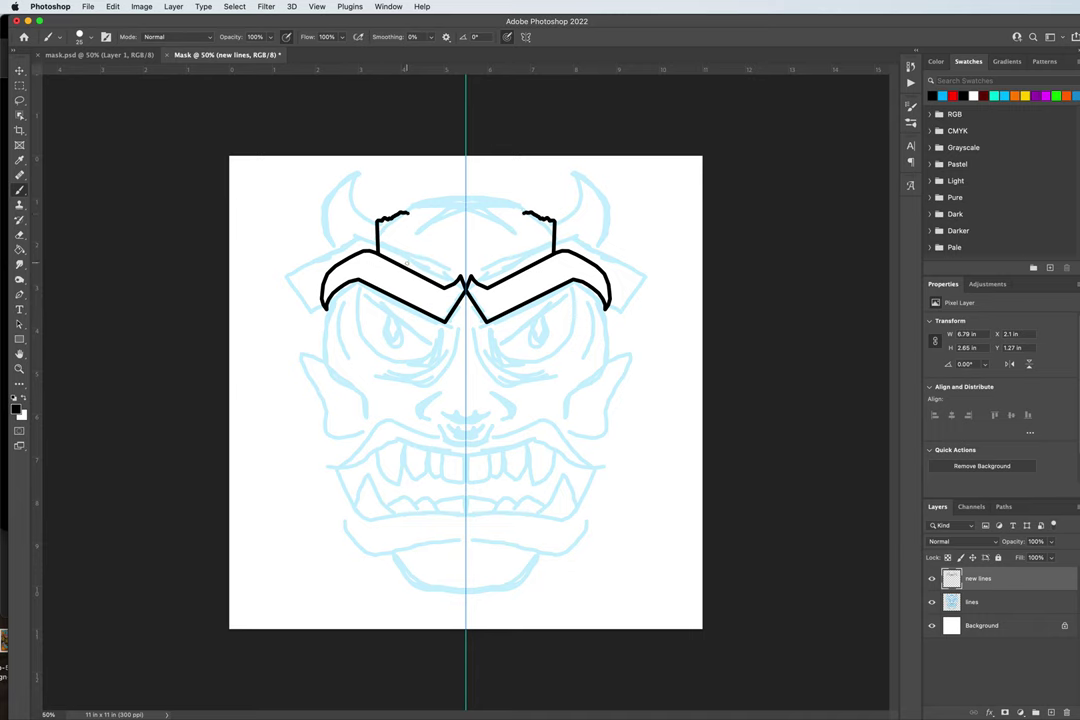
key(bracketleft)
key(bracketleft)
- Ink the mirrored plank outlines above the brows with a larger brush, extending their tops and inner edges
drag(406, 214, 409, 268)
key(bracketright)
key(bracketright)
mouse_move(407, 213)
mouse_down()
mouse_move(419, 199)
mouse_move(447, 204)
mouse_up()
drag(446, 204, 446, 287)
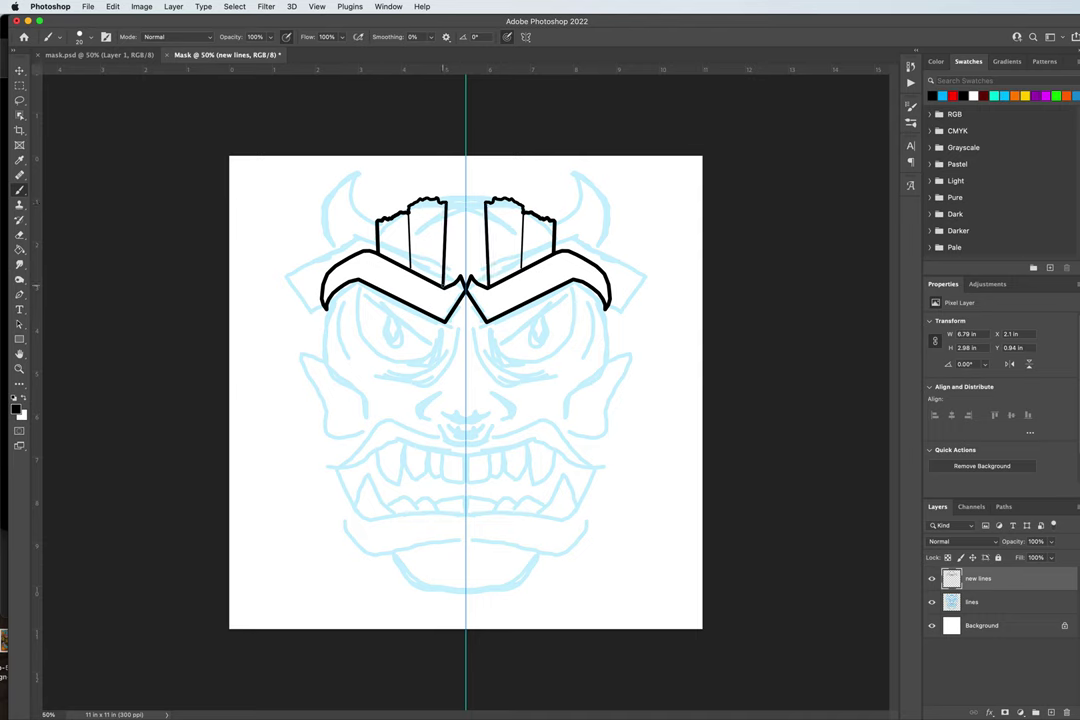
key(super+z)
key(super+shift+z)
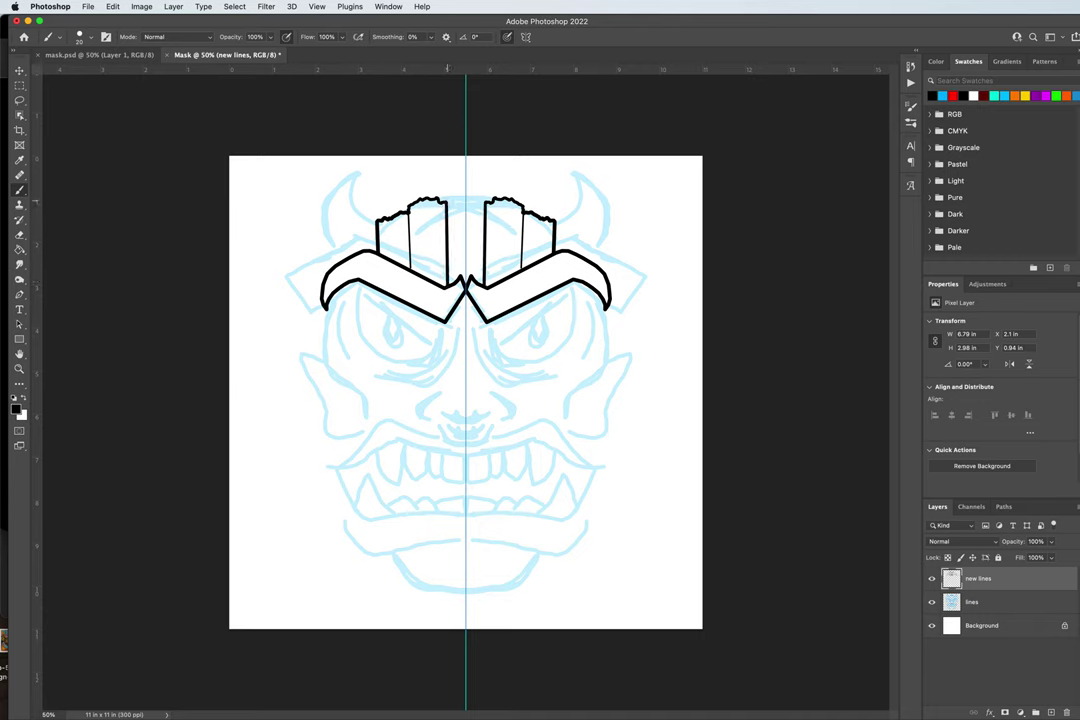
drag(447, 205, 462, 195)
- With a smaller brush, add vertical grain lines inside the left and right planks
key(bracketleft)
drag(437, 214, 440, 272)
drag(497, 213, 497, 245)
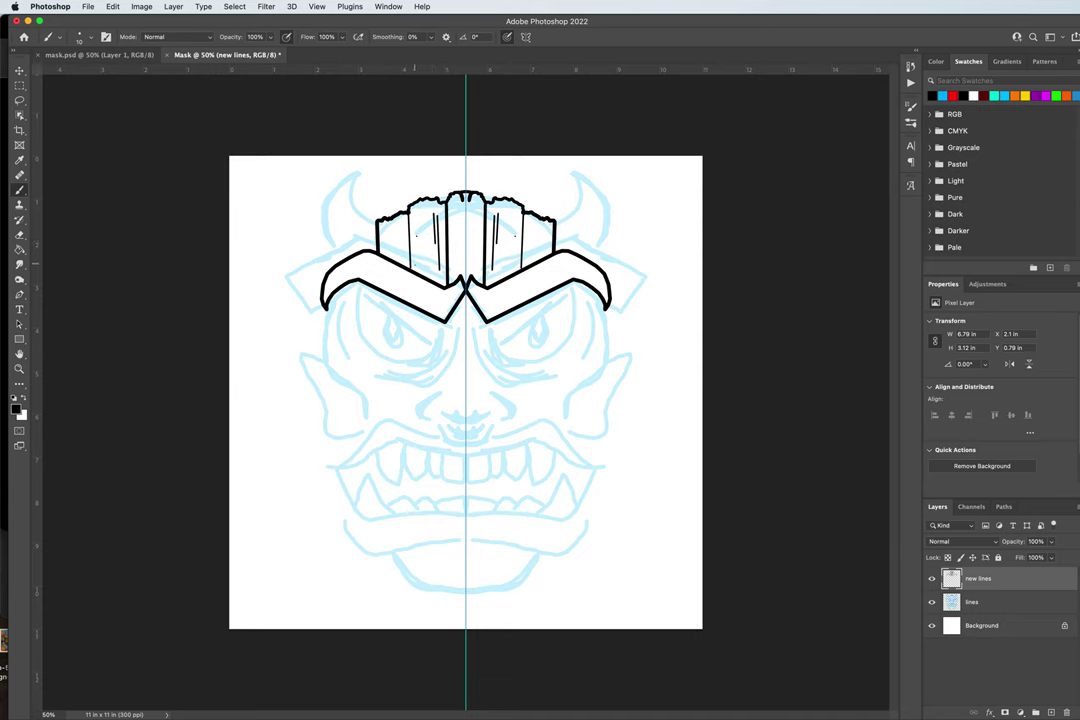
drag(417, 234, 419, 273)
drag(420, 253, 423, 268)
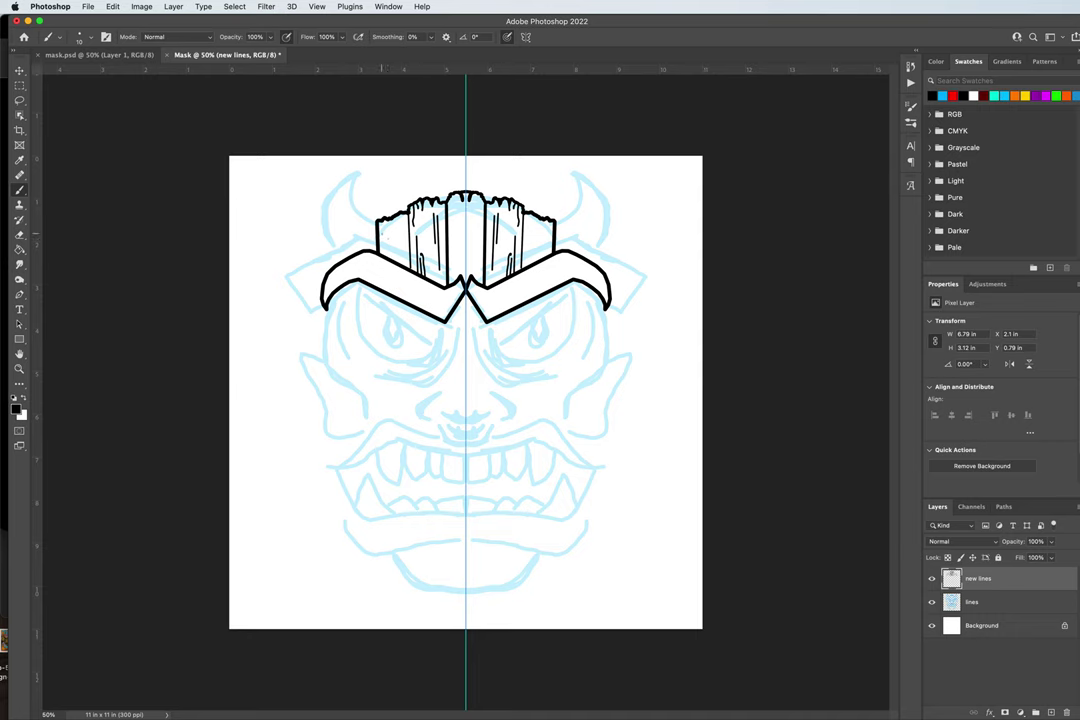
- Add grain strokes to the side planks and two wavy grain lines down the middle plank
mouse_move(387, 234)
mouse_down()
mouse_move(389, 250)
mouse_move(397, 236)
mouse_up()
drag(405, 266, 404, 240)
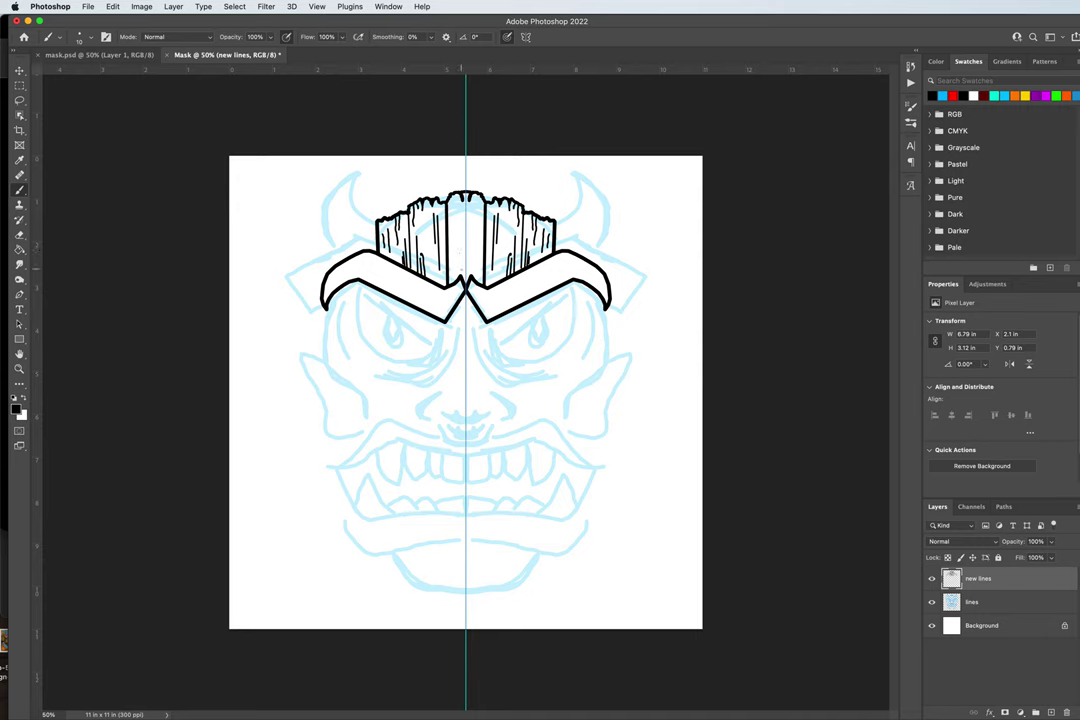
drag(460, 268, 462, 222)
drag(456, 272, 454, 223)
drag(384, 210, 385, 194)
click(526, 37)
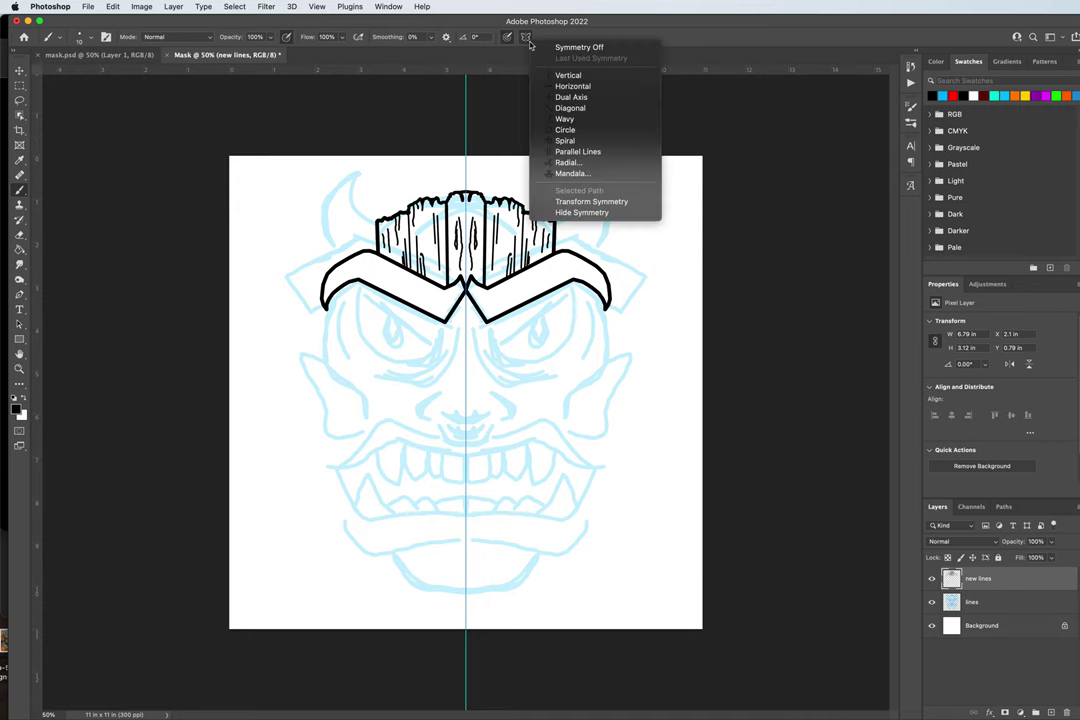
click(567, 48)
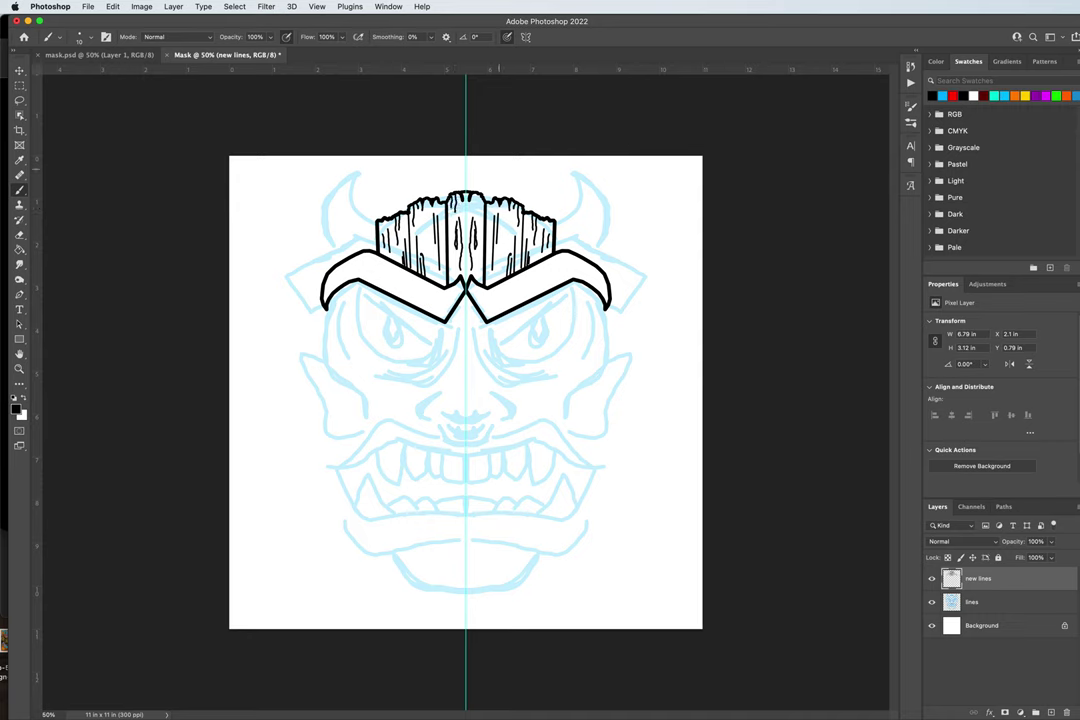
click(525, 39)
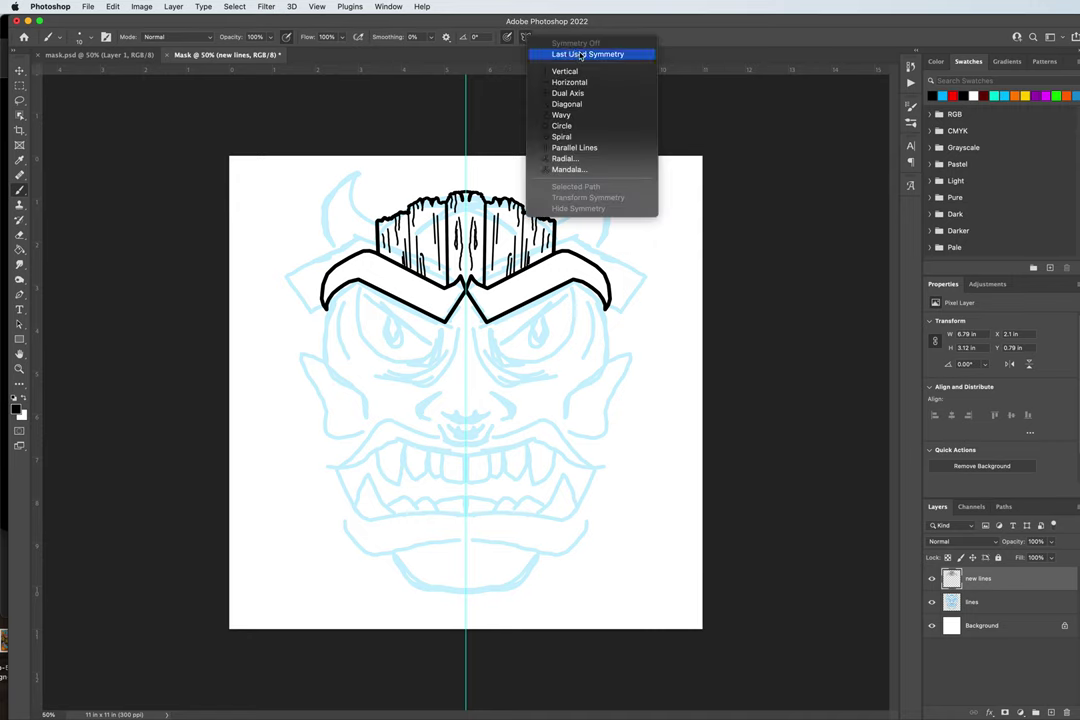
click(581, 55)
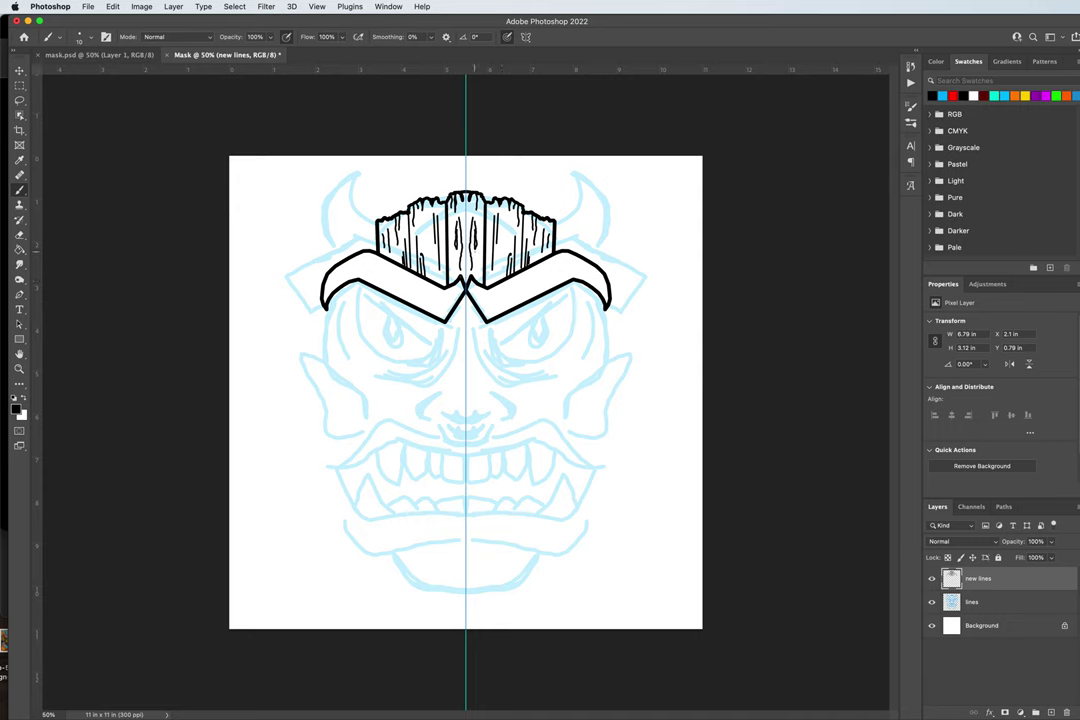
- Add grain marks to the centre plank and try strokes under the brows, then undo them
drag(482, 232, 476, 238)
drag(437, 326, 436, 330)
shift+click(358, 288)
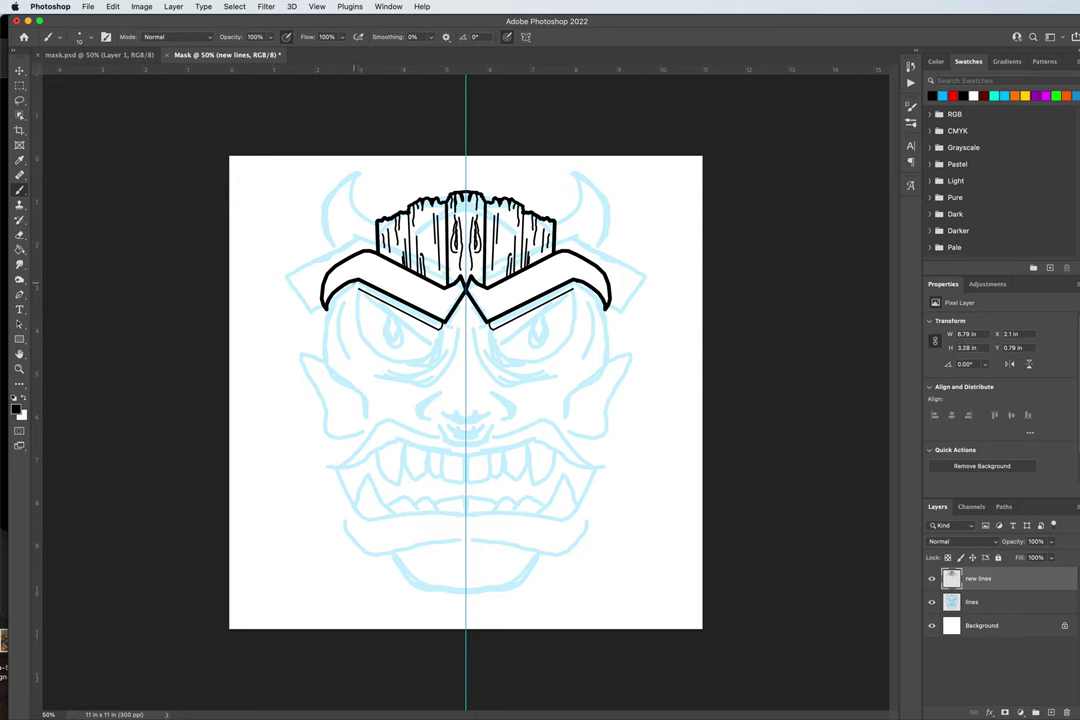
drag(353, 284, 362, 340)
key(super+z)
- Ink the mirrored eye outlines, running down from each brow tip and curving beneath the brows
drag(352, 292, 355, 302)
click(351, 298)
drag(352, 306, 352, 317)
mouse_move(352, 318)
mouse_down()
mouse_move(362, 350)
mouse_move(393, 366)
mouse_move(425, 363)
mouse_move(440, 343)
mouse_up()
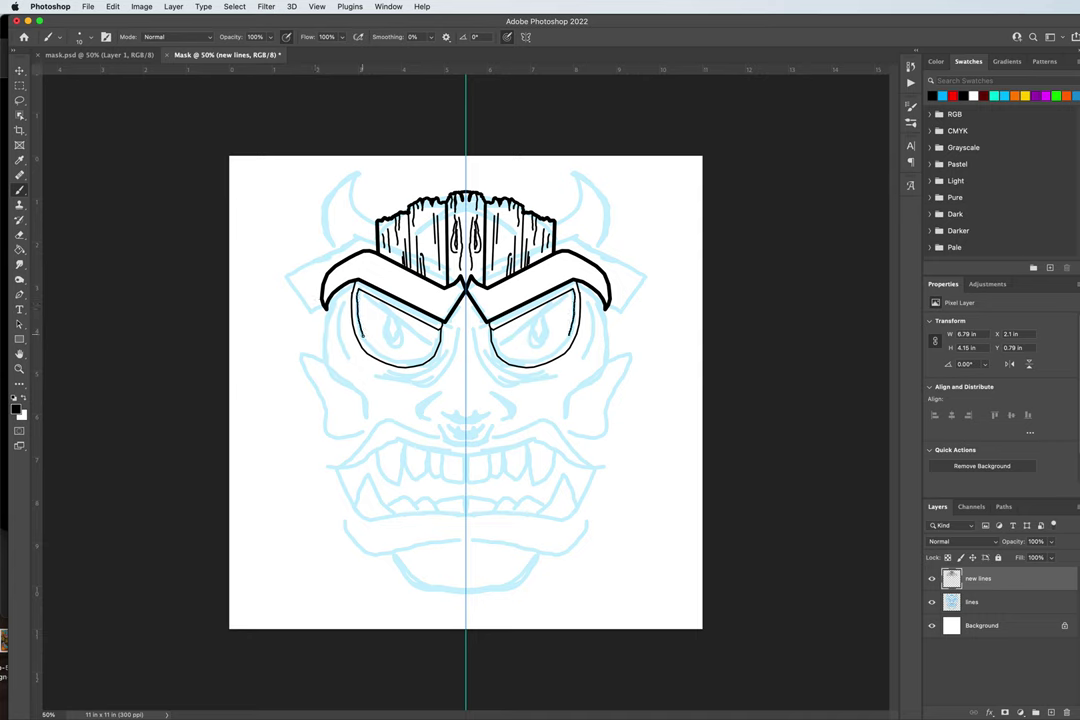
- Ink the lower outlines and vertical side lines that frame both eyes
mouse_move(375, 352)
mouse_down()
mouse_move(419, 355)
mouse_move(433, 333)
mouse_up()
drag(348, 287, 348, 381)
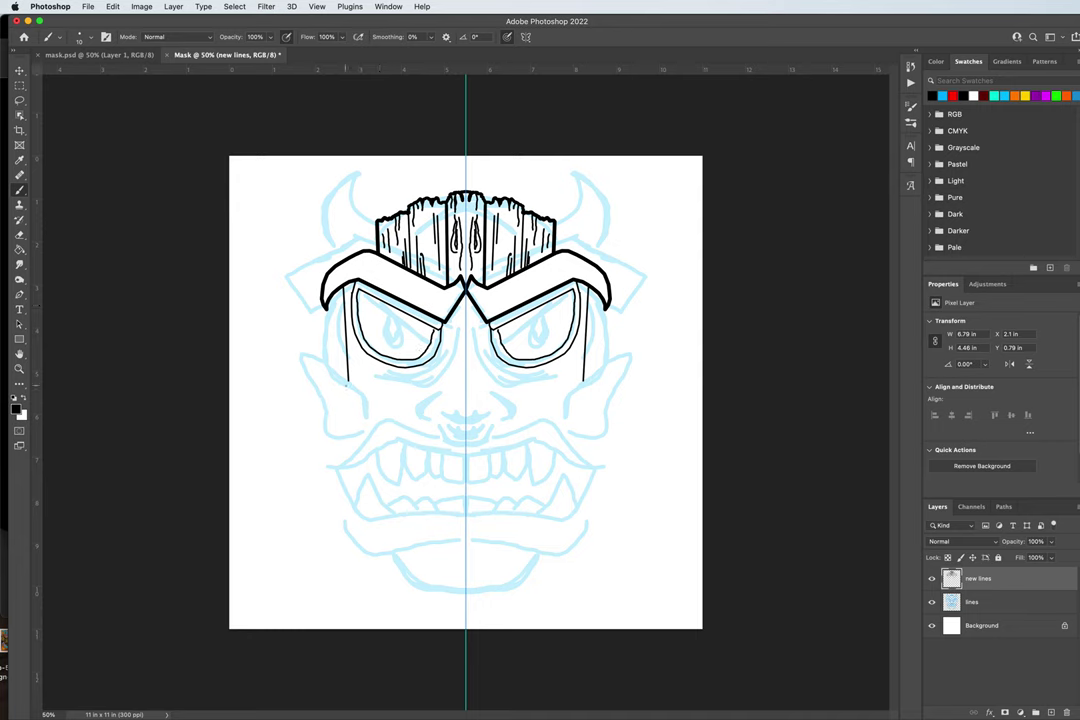
click(585, 383)
- Draw the mirrored rounded cheek shapes beneath both eyes with curved and diagonal edges
drag(347, 383, 364, 376)
shift+click(426, 385)
drag(425, 386, 422, 394)
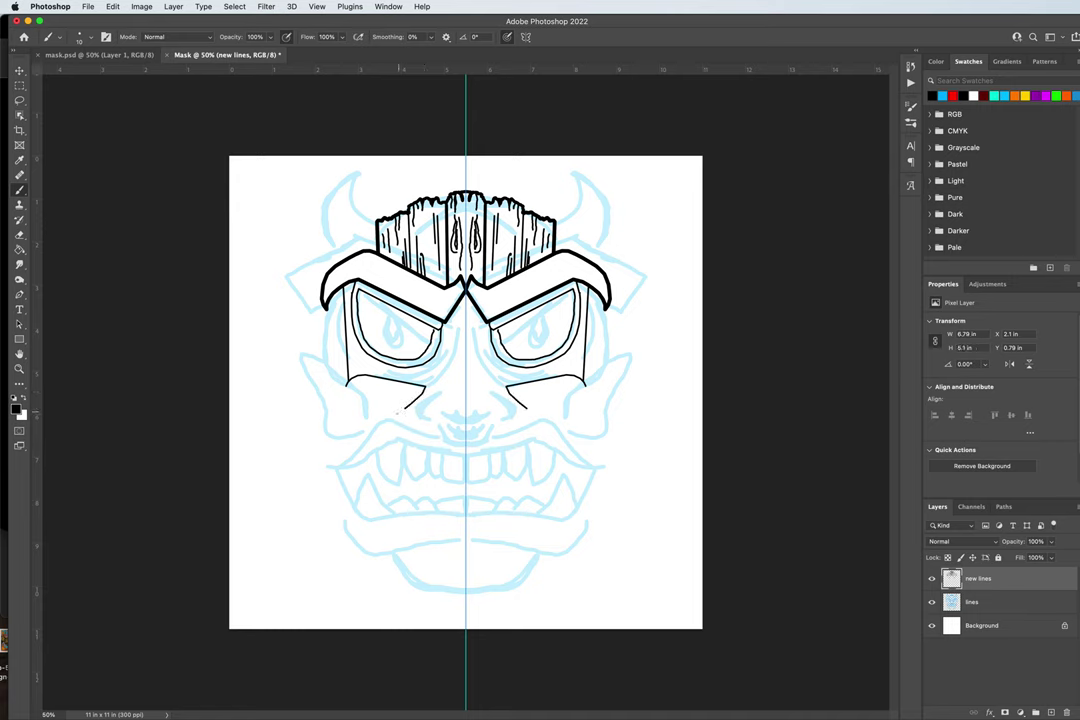
mouse_move(424, 391)
mouse_down()
mouse_move(366, 425)
mouse_move(346, 382)
mouse_up()
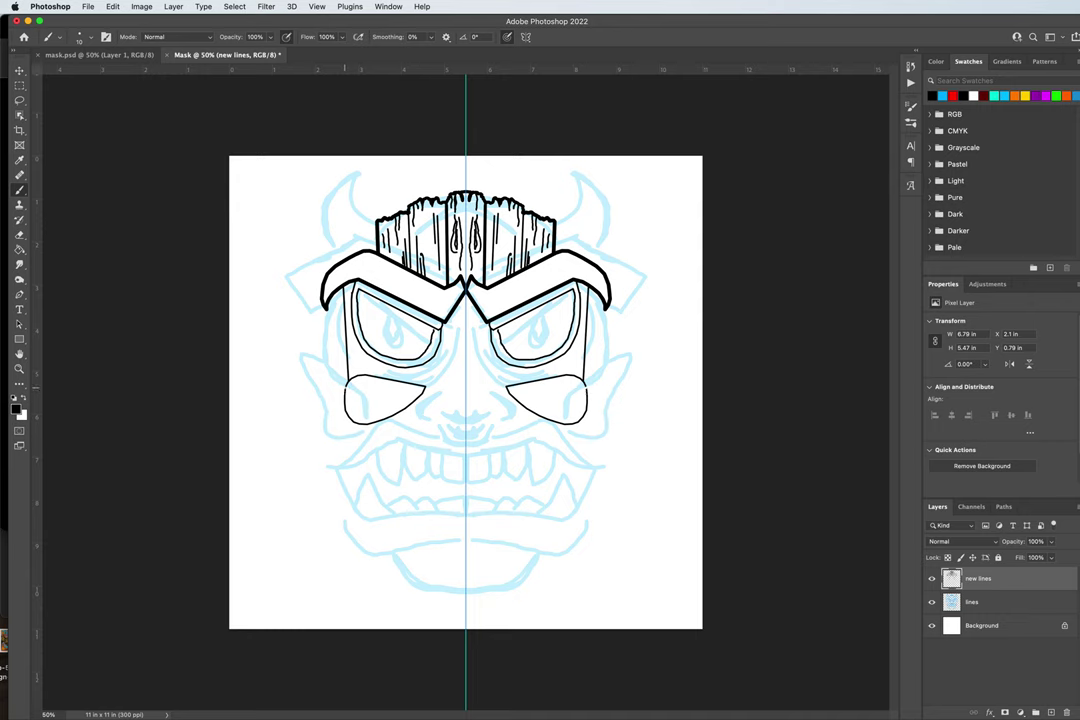
click(932, 603)
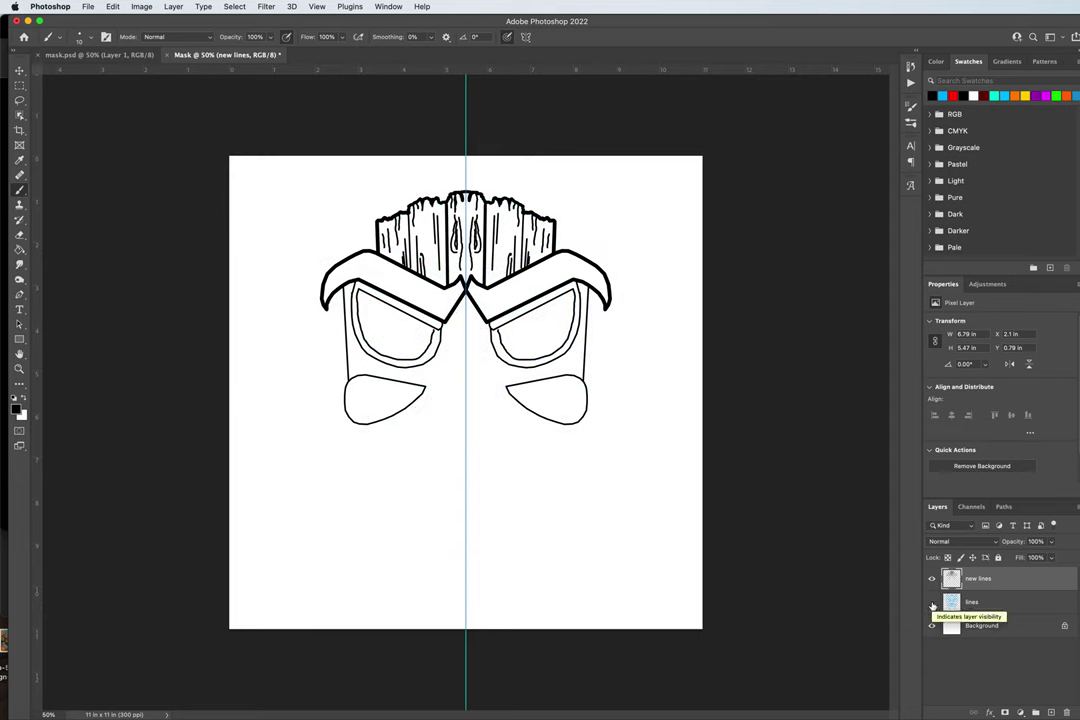
click(932, 603)
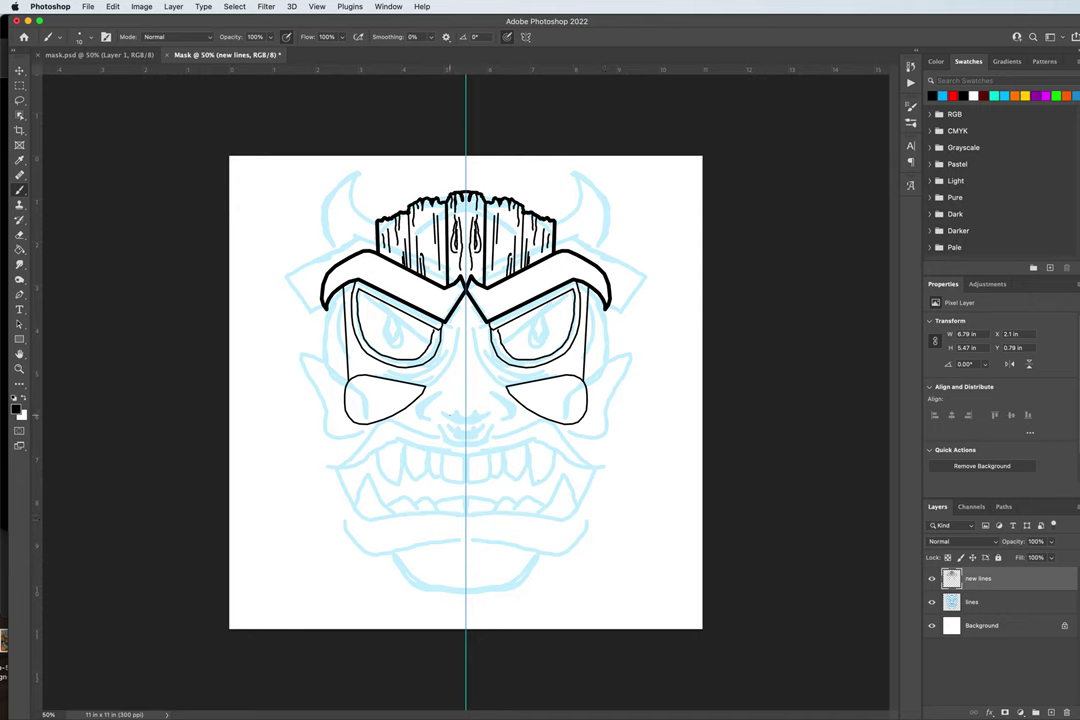
- Ink the curved line under the nose and the curved strokes beside the nostrils
mouse_move(444, 413)
mouse_down()
mouse_move(486, 415)
mouse_move(434, 418)
mouse_up()
drag(427, 416, 431, 399)
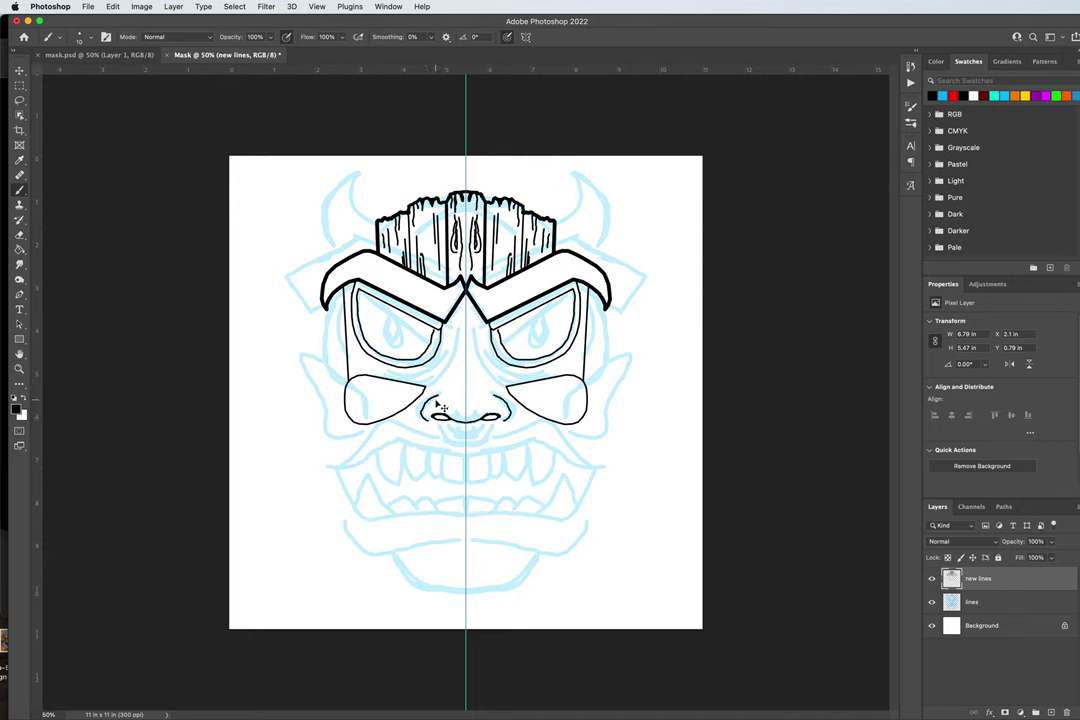
key(super+z)
drag(428, 418, 429, 400)
- Finish the nose's top and curved sides, add a line under the eyes, hook the eyebrow tip
drag(452, 370, 449, 334)
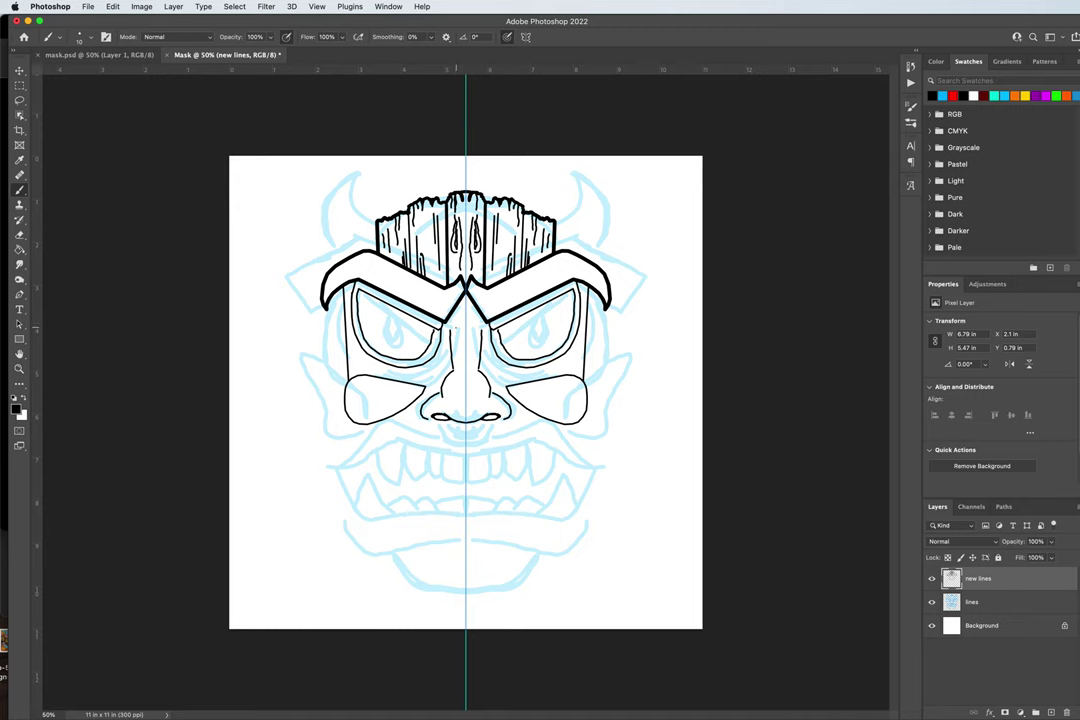
drag(451, 328, 464, 329)
key(bracketright)
key(bracketright)
key(bracketleft)
key(bracketleft)
drag(487, 350, 493, 385)
drag(509, 377, 562, 369)
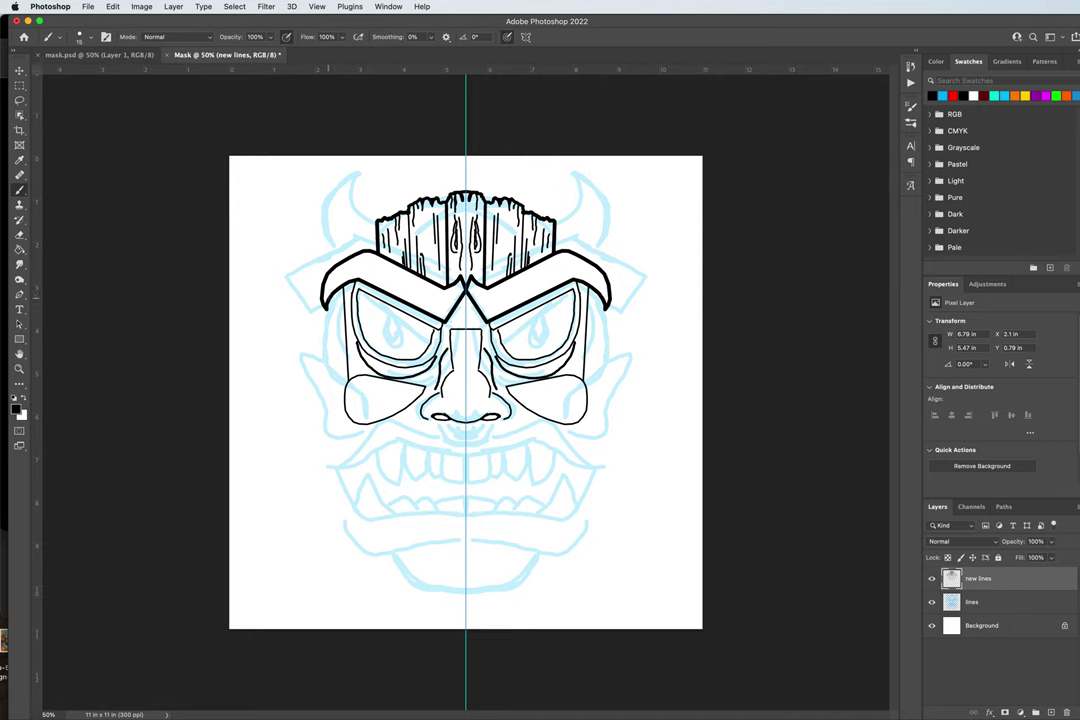
mouse_move(331, 268)
mouse_down()
mouse_move(328, 296)
mouse_move(356, 278)
mouse_up()
- Close the small triangle at the eyebrow tip and ink mirrored curved cheek lines
drag(369, 260, 356, 283)
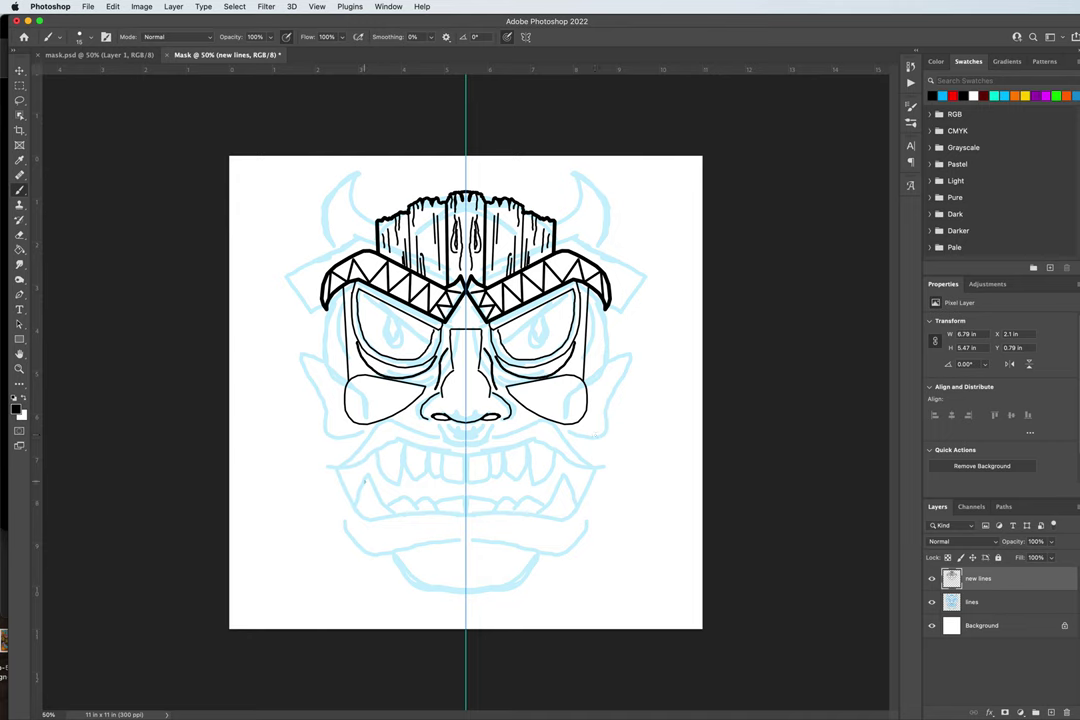
mouse_move(364, 483)
mouse_down()
mouse_move(356, 437)
mouse_move(370, 424)
mouse_move(443, 433)
mouse_up()
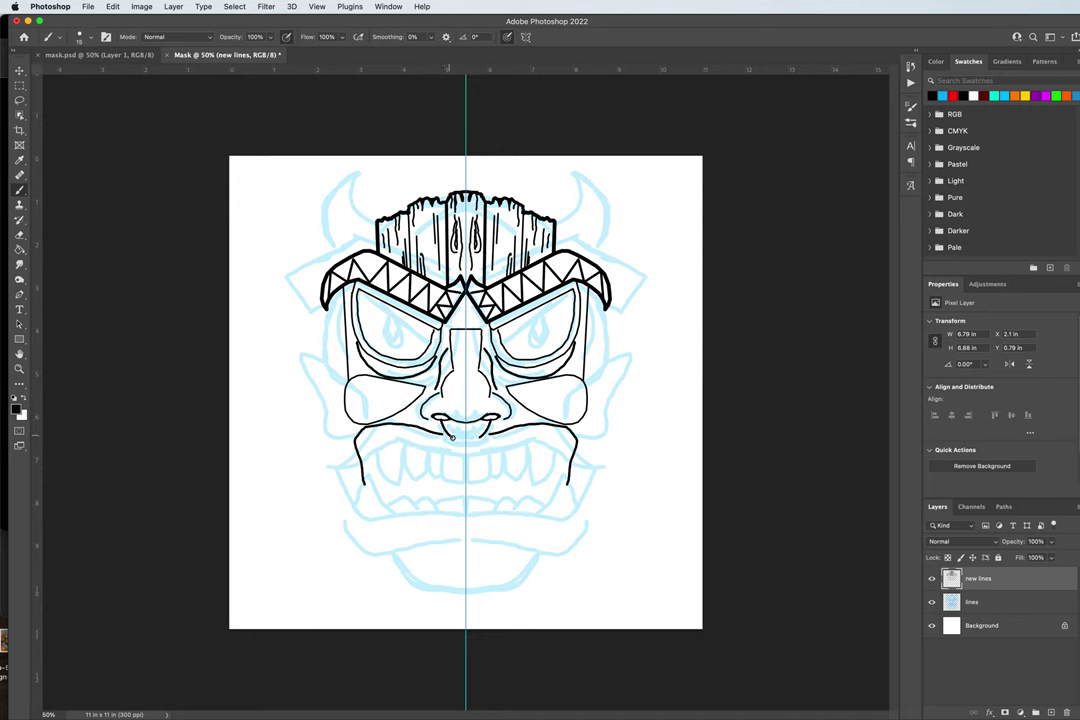
- Close the upper lip, add a nose detail, and extend the jaw and lower mouth lines
drag(452, 437, 465, 441)
drag(480, 411, 488, 409)
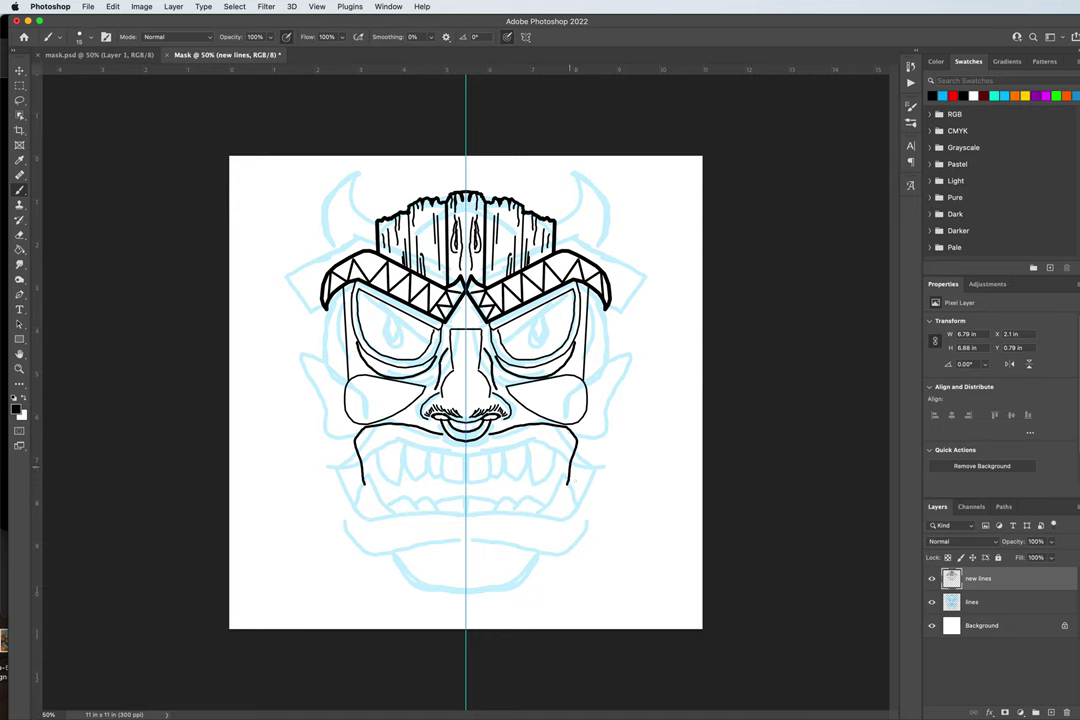
mouse_move(569, 485)
mouse_down()
mouse_move(580, 510)
mouse_move(545, 543)
mouse_up()
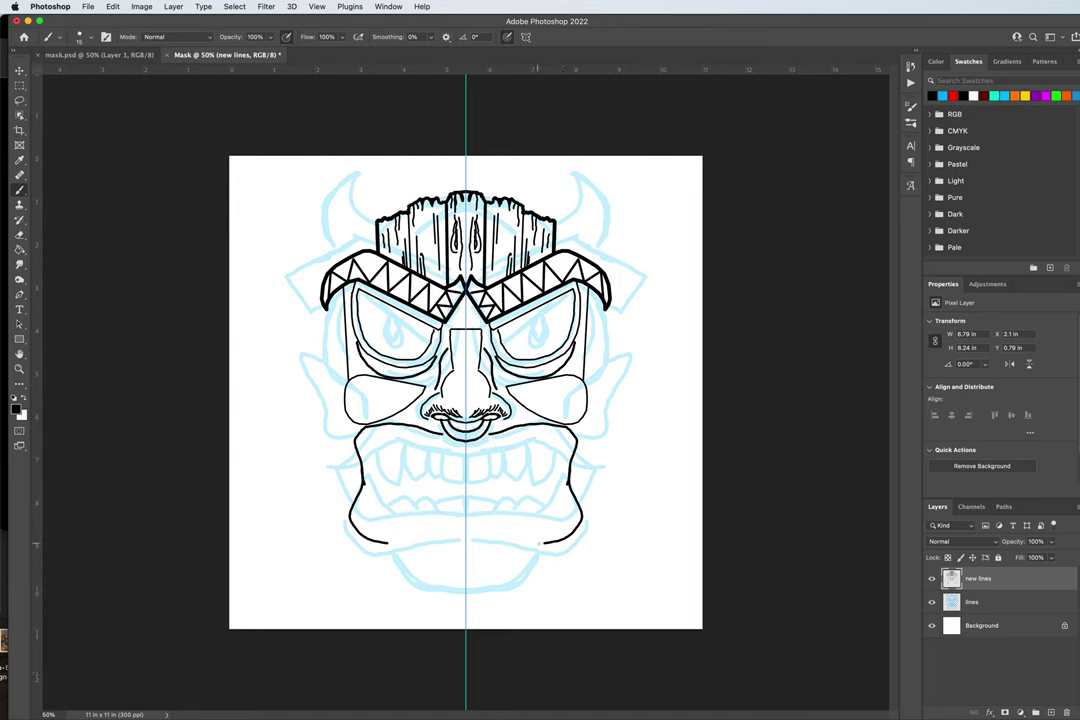
drag(544, 541, 466, 534)
mouse_move(371, 486)
mouse_down()
mouse_move(391, 442)
mouse_move(465, 450)
mouse_up()
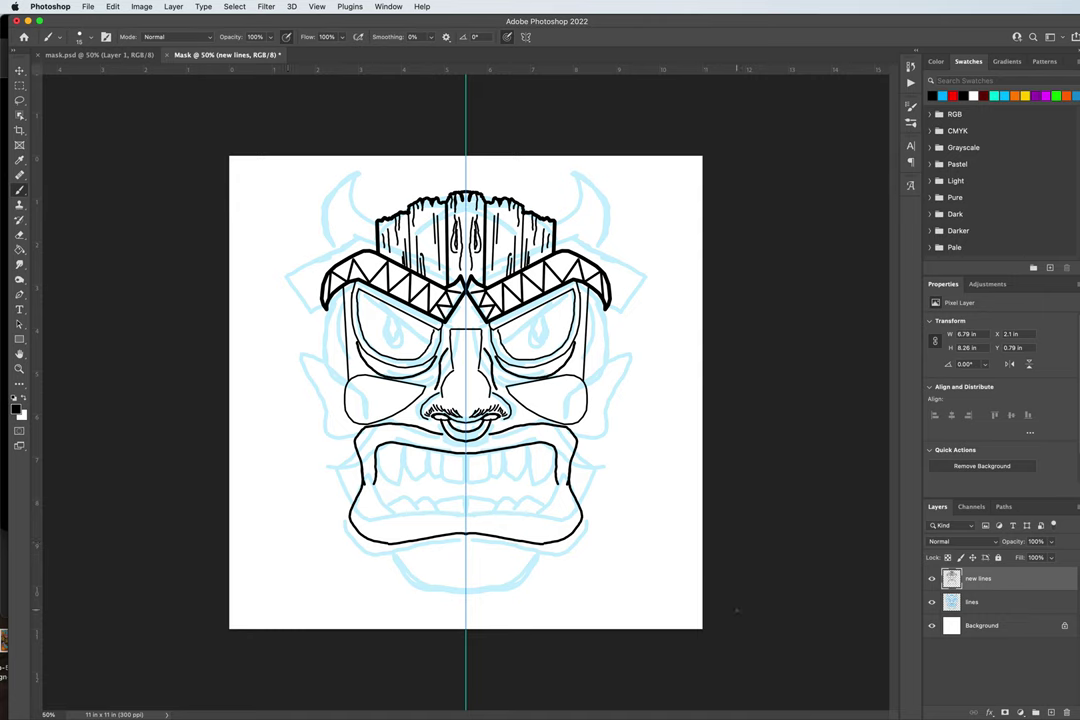
- Hide the blue sketch layer, then ink the inner mouth line, upper teeth and two fangs
click(931, 602)
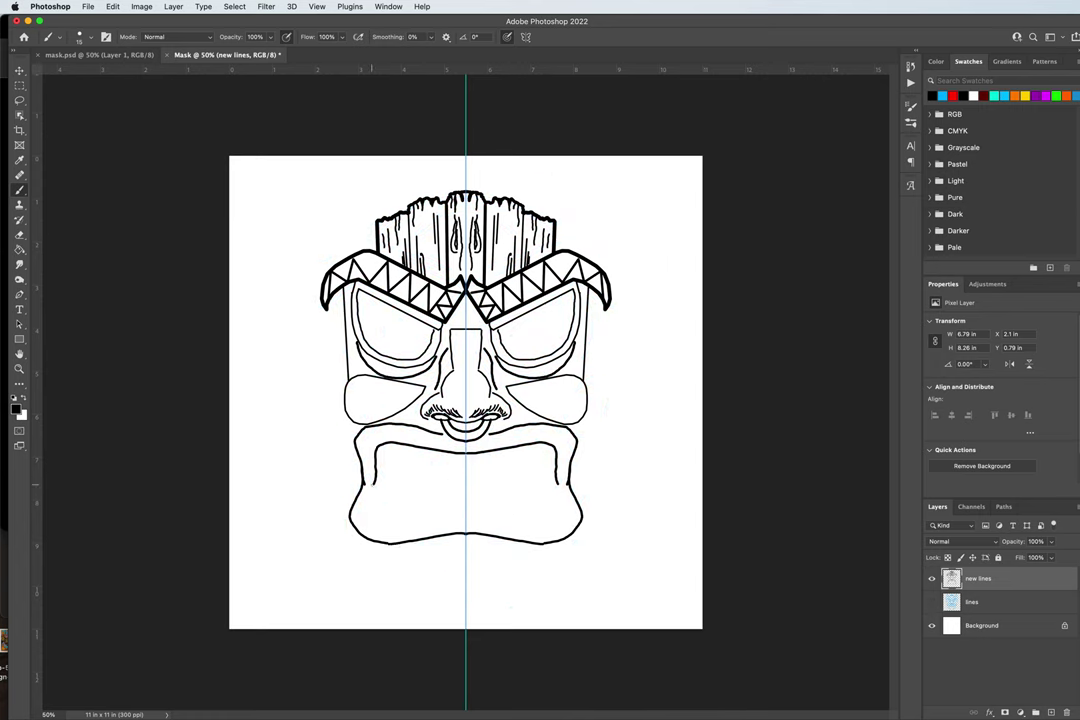
mouse_move(372, 486)
mouse_down()
mouse_move(408, 522)
mouse_move(465, 519)
mouse_up()
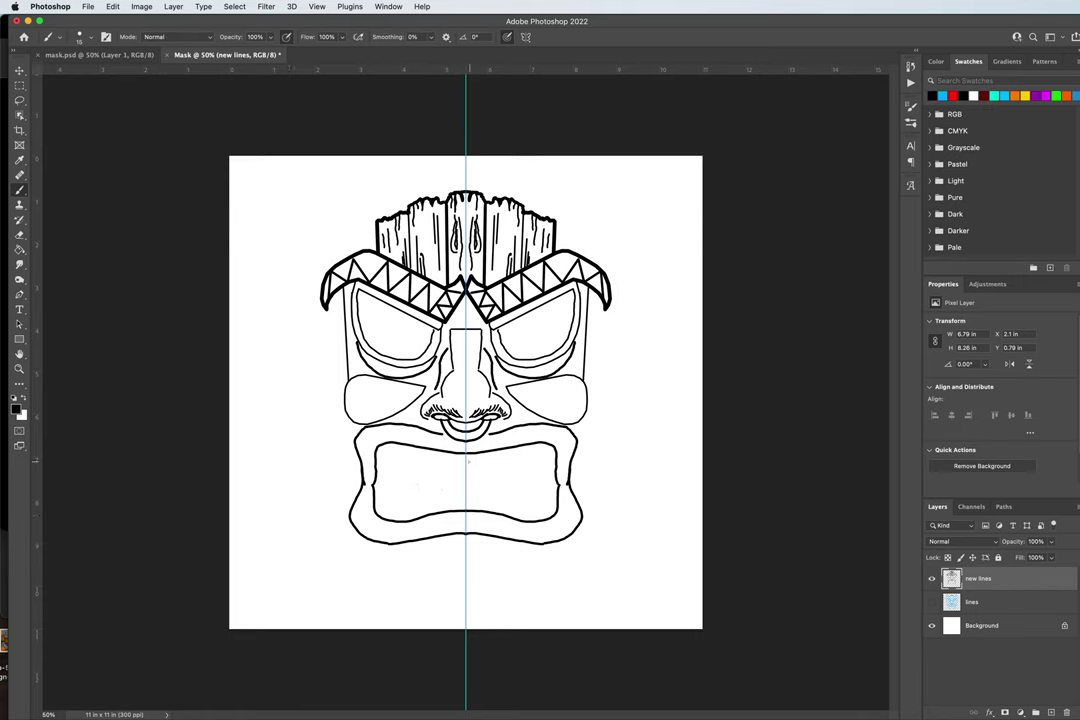
mouse_move(466, 455)
mouse_down()
mouse_move(466, 473)
mouse_move(476, 473)
mouse_move(442, 473)
mouse_move(441, 453)
mouse_up()
mouse_move(506, 471)
mouse_down()
mouse_move(422, 471)
mouse_move(420, 451)
mouse_up()
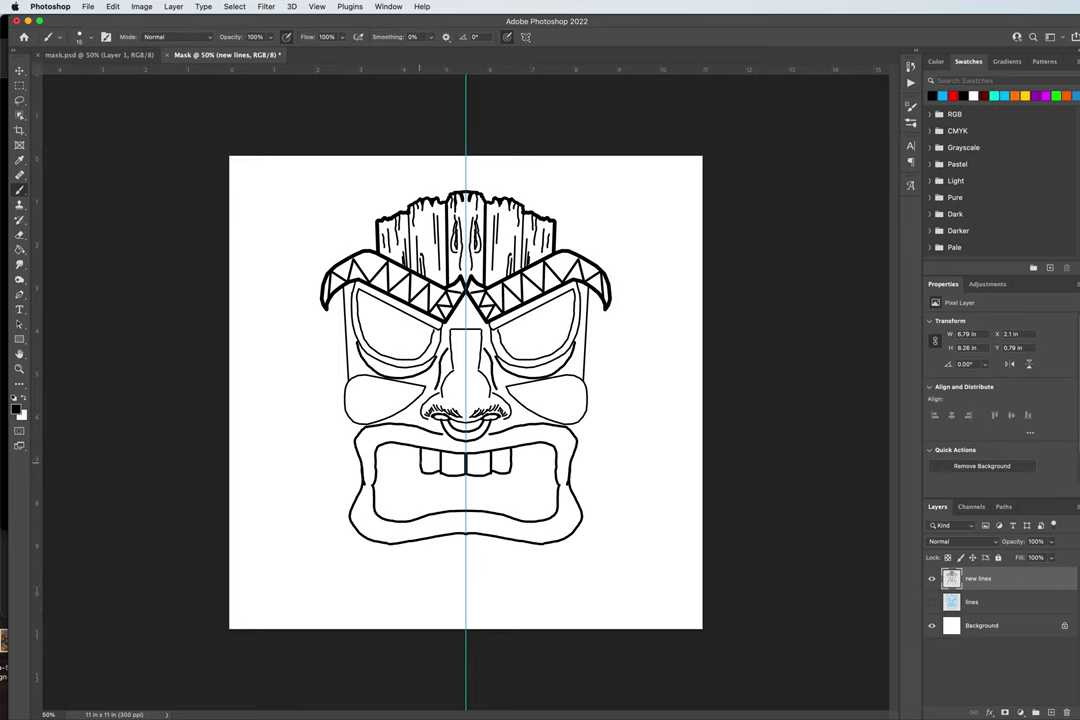
mouse_move(420, 456)
mouse_down()
mouse_move(406, 473)
mouse_move(403, 452)
mouse_up()
drag(402, 479, 379, 460)
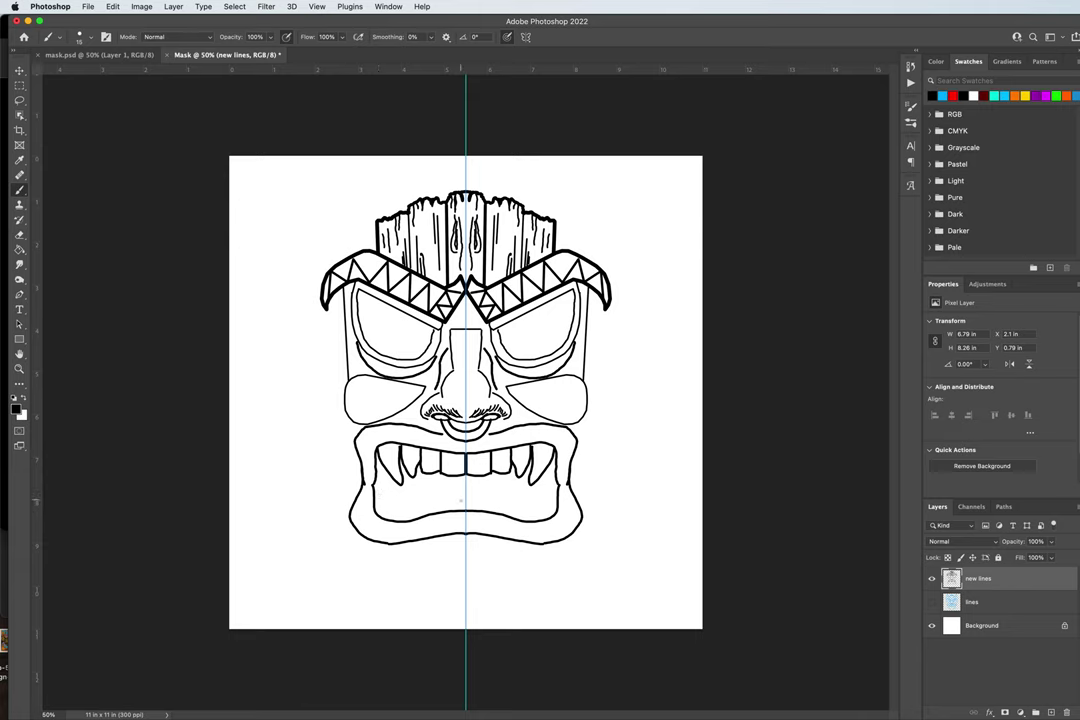
- Ink a mirrored row of lower teeth, undoing one stray stroke across the centre
drag(464, 504, 478, 496)
key(super+z)
mouse_move(463, 497)
mouse_down()
mouse_move(446, 497)
mouse_move(464, 510)
mouse_up()
mouse_move(445, 497)
mouse_down()
mouse_move(428, 497)
mouse_move(445, 512)
mouse_move(417, 495)
mouse_move(410, 512)
mouse_up()
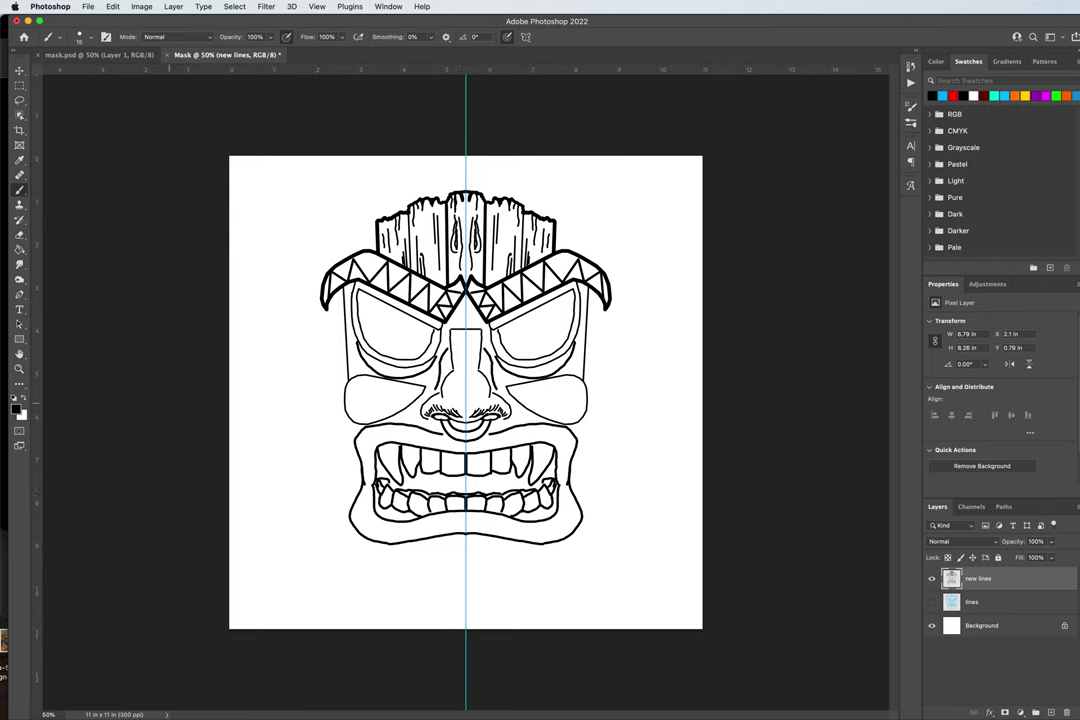
- Switch to the Eraser with a small tip at 100% opacity and 100% hardness
click(19, 234)
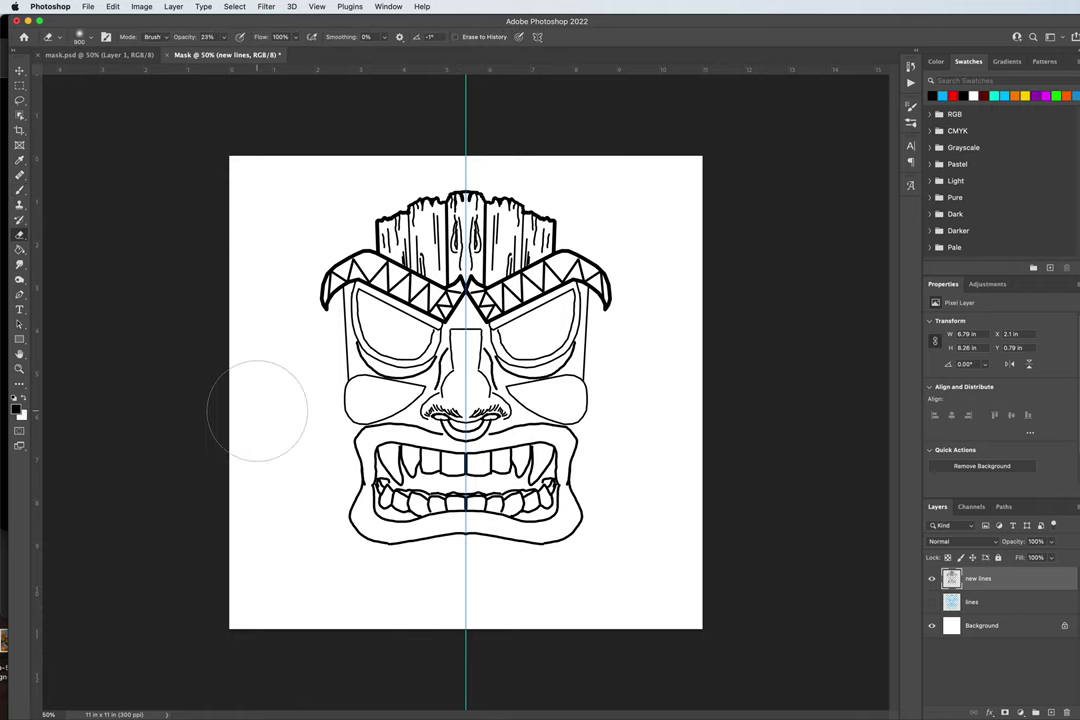
key(bracketleft)
key(bracketleft)
key(bracketleft)
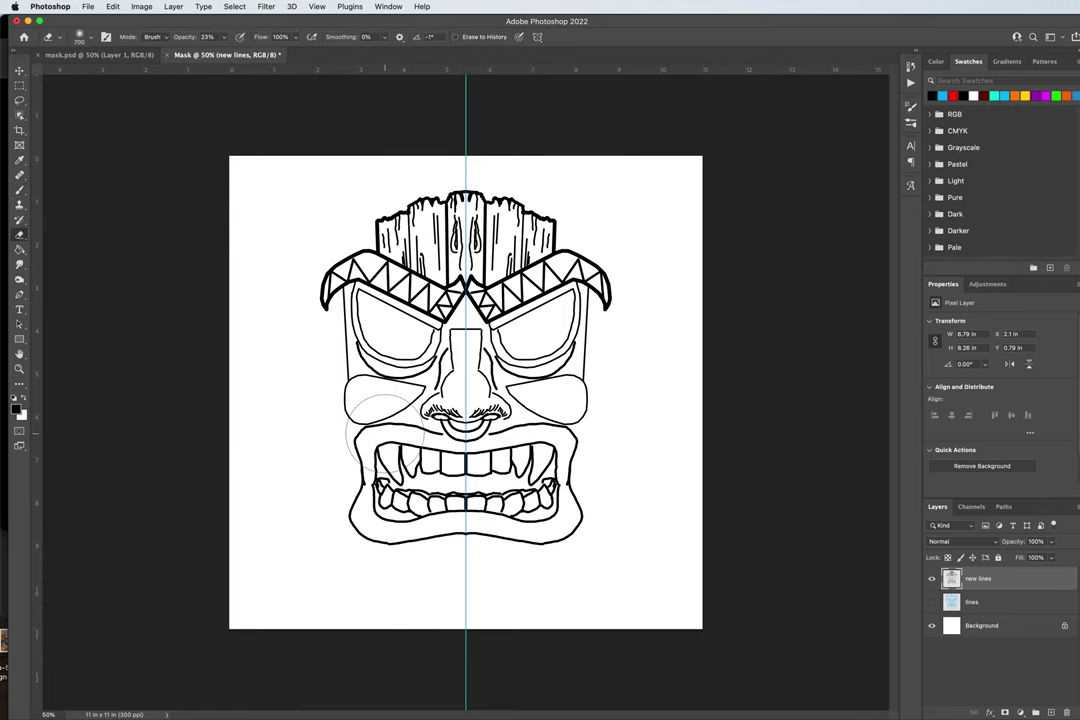
key(bracketleft)
key(bracketleft)
key(bracketleft)
key(bracketleft)
key(bracketleft)
key(bracketleft)
key(bracketleft)
click(223, 37)
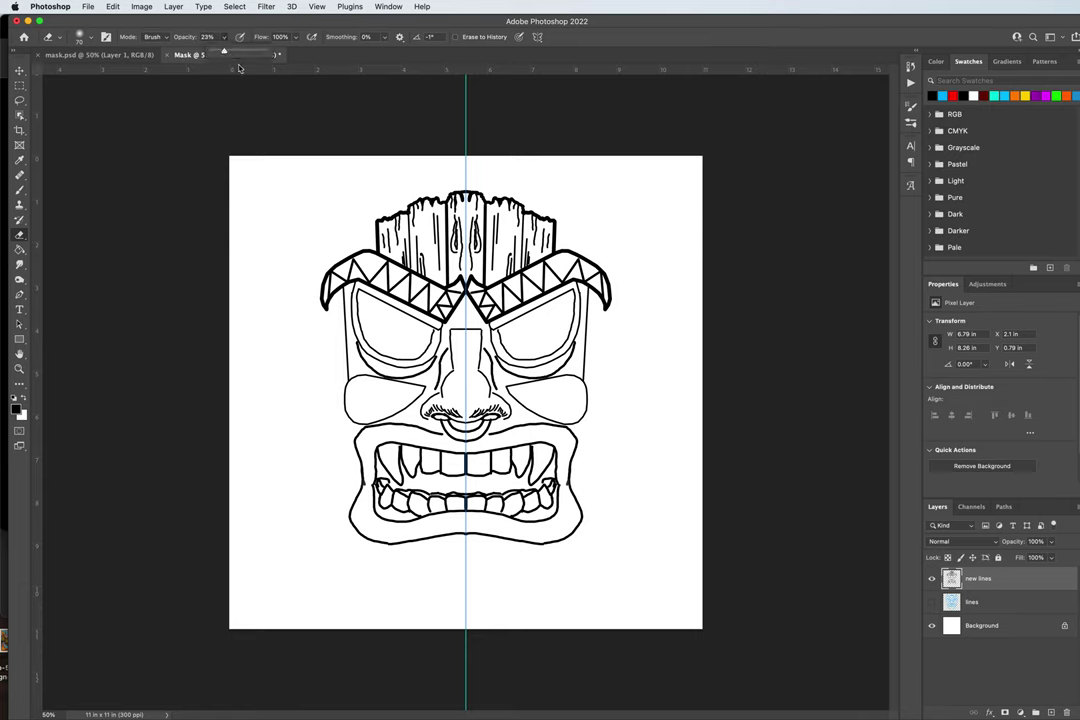
drag(223, 50, 266, 50)
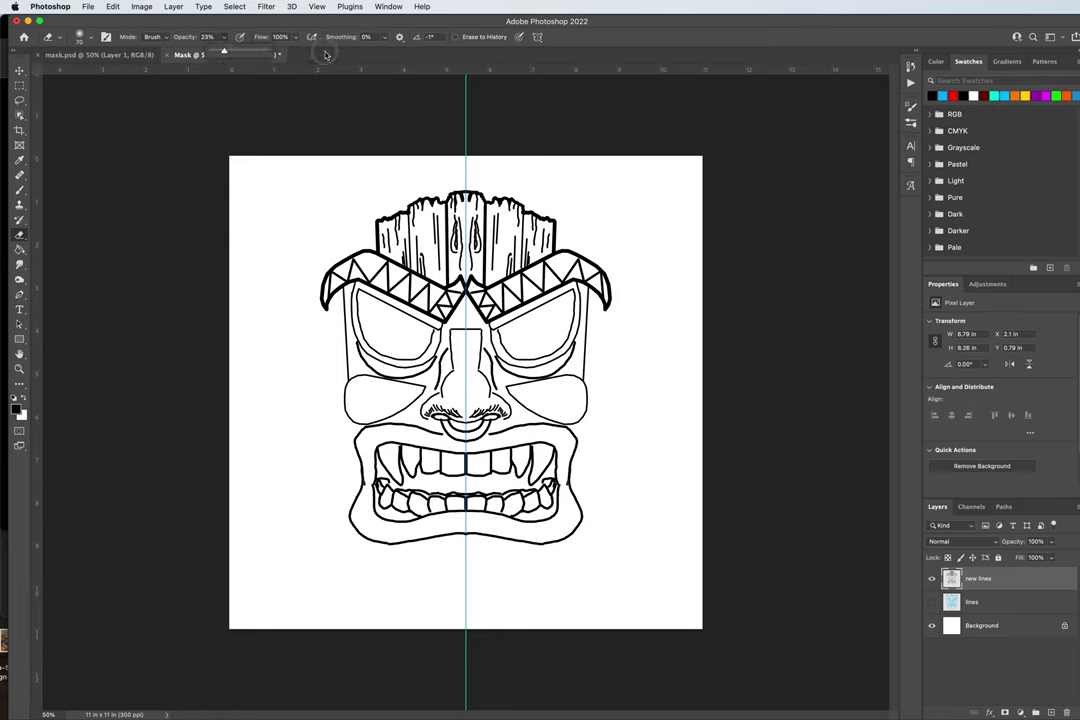
click(92, 37)
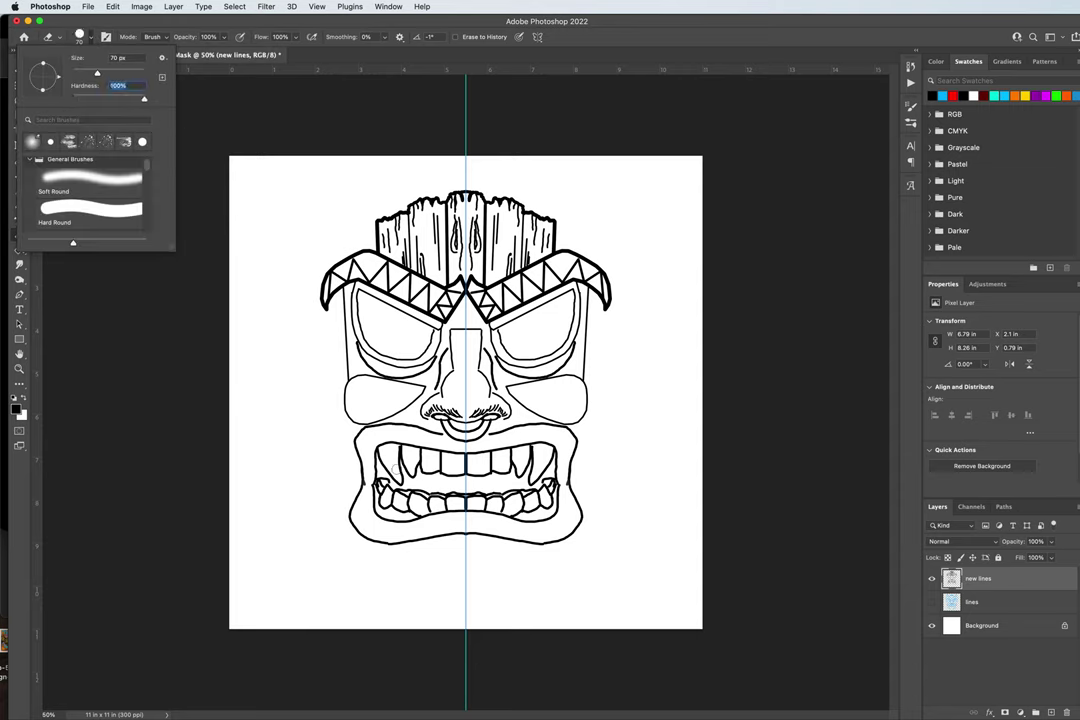
click(325, 465)
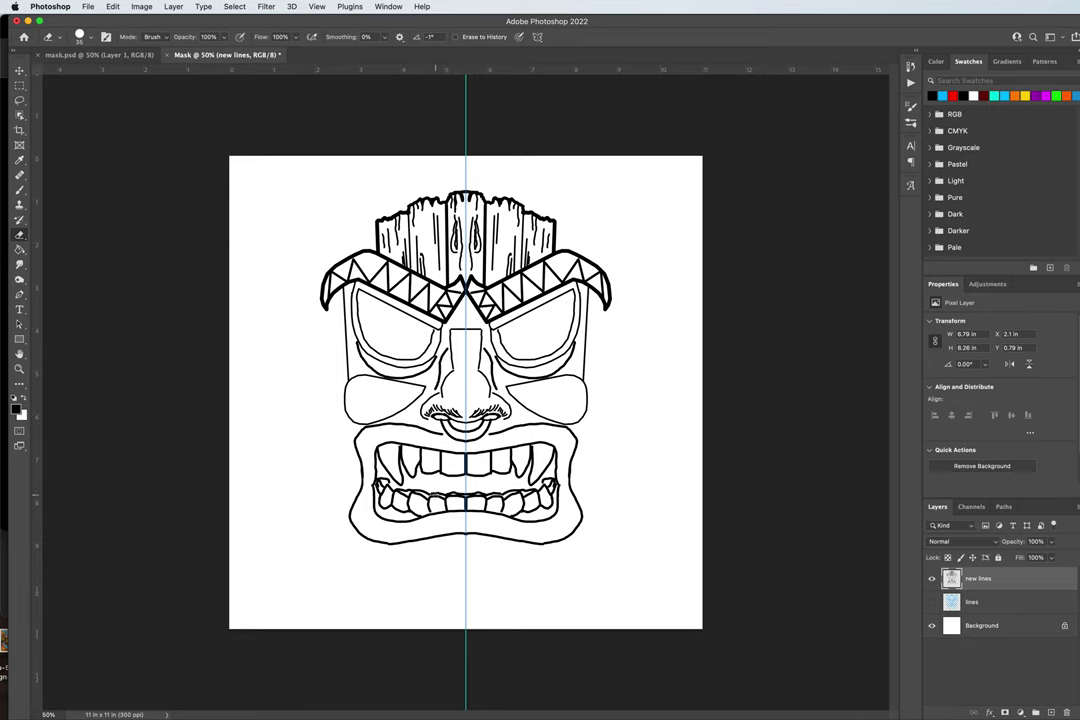
key(bracketleft)
key(bracketleft)
- With a smaller brush, ink a thick mirrored line under both eyes, ending on a 25 px brush
key(b)
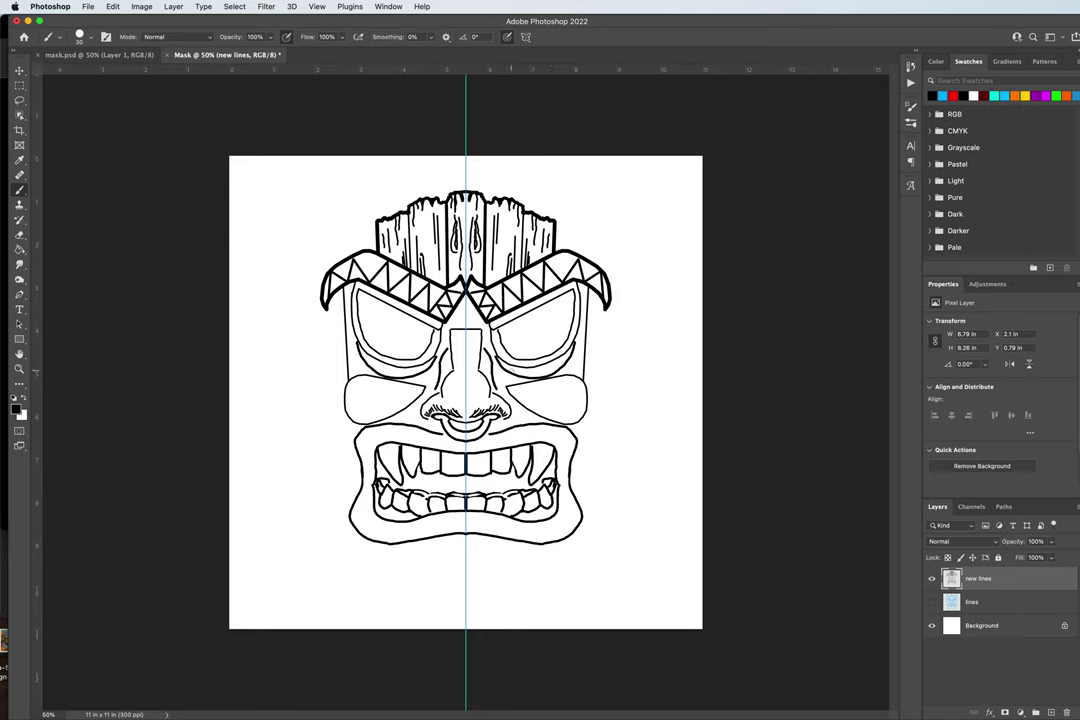
key(bracketleft)
mouse_move(498, 365)
mouse_down()
mouse_move(539, 376)
mouse_move(576, 342)
mouse_up()
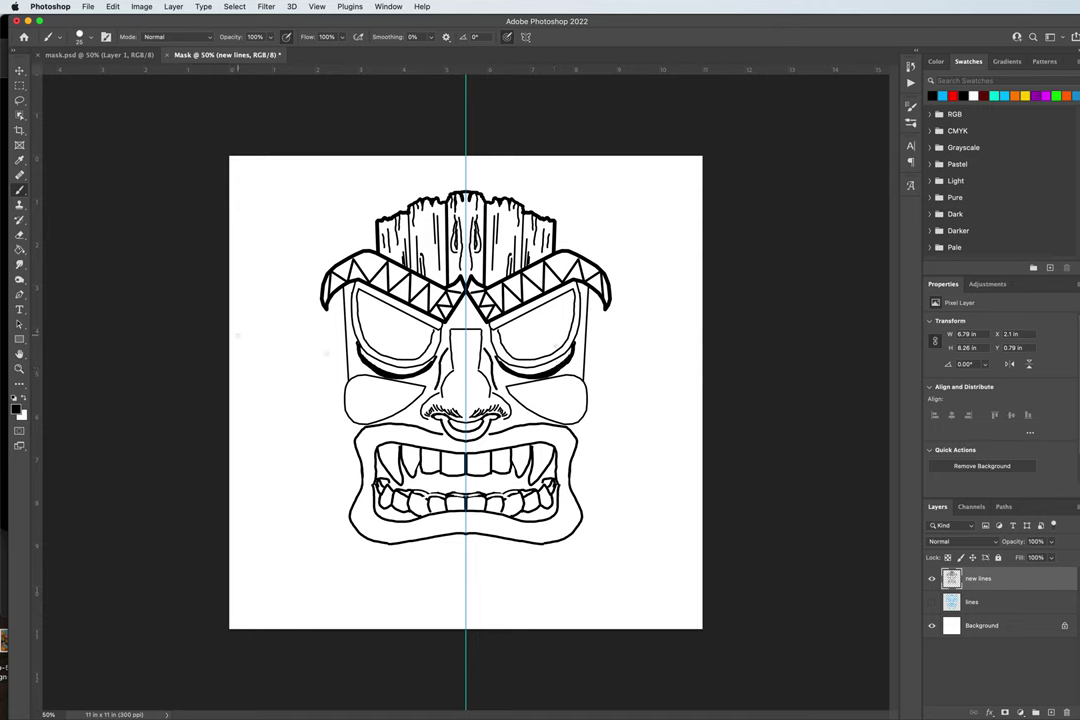
key(e)
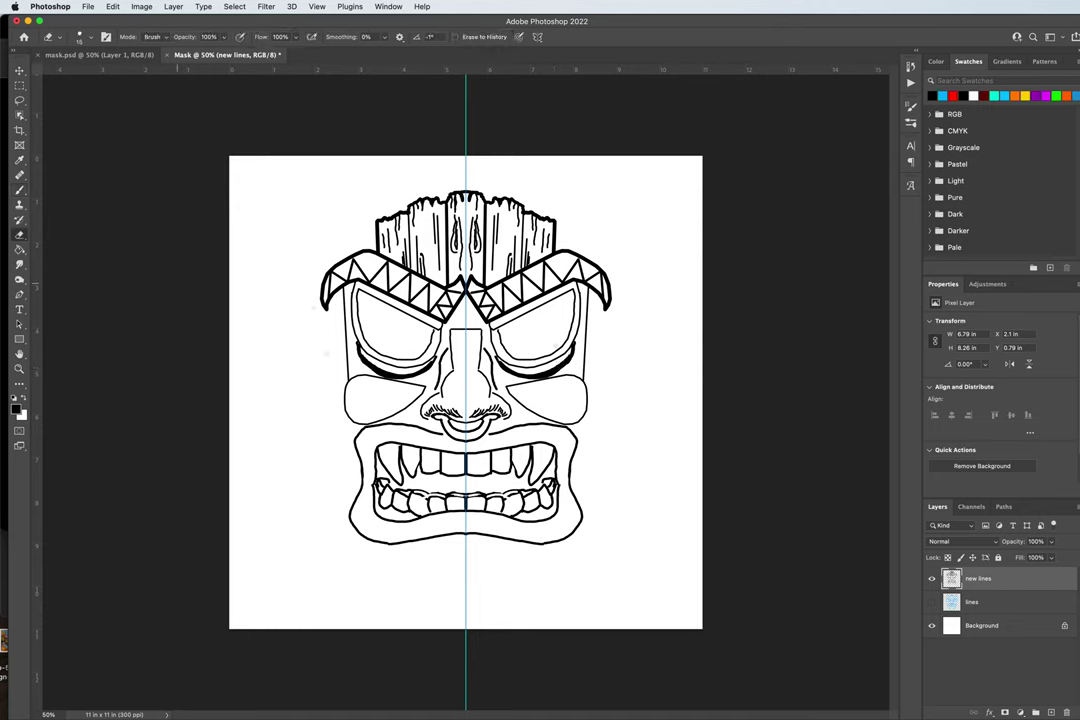
key(bracketright)
key(bracketright)
key(bracketright)
key(b)
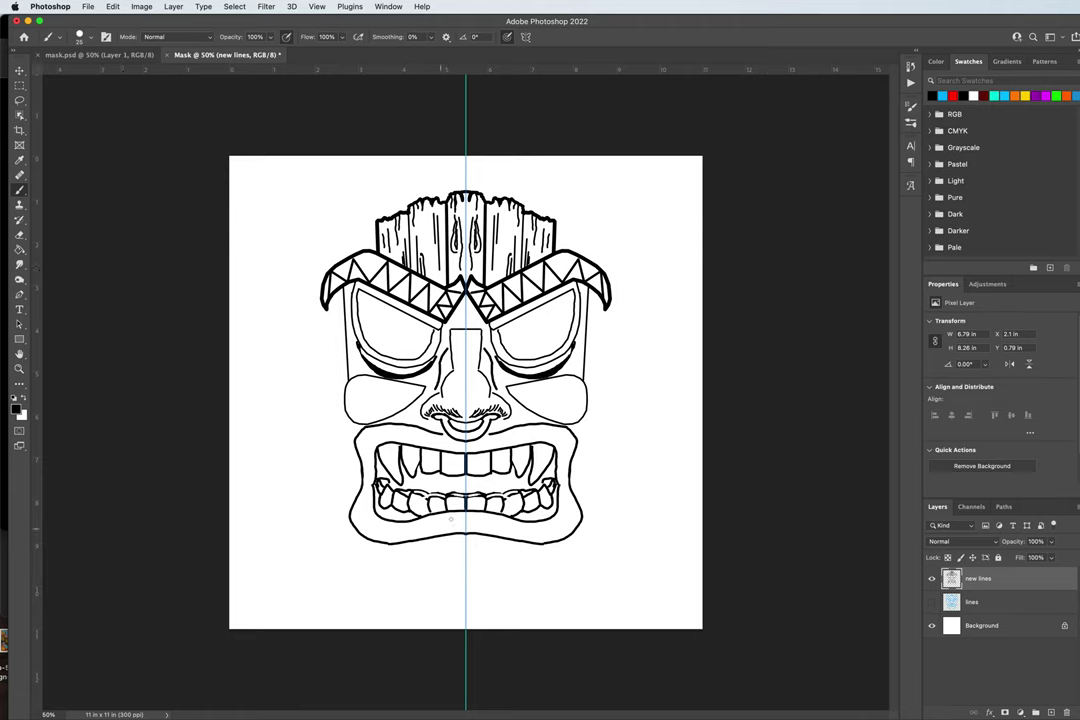
- Draw the long tongue below the mouth, round off its closed bottom and add an inner line
drag(430, 537, 434, 562)
key(super+z)
key(bracketleft)
key(bracketleft)
key(bracketleft)
drag(430, 540, 446, 568)
mouse_move(448, 551)
mouse_down()
mouse_move(442, 604)
mouse_move(465, 611)
mouse_up()
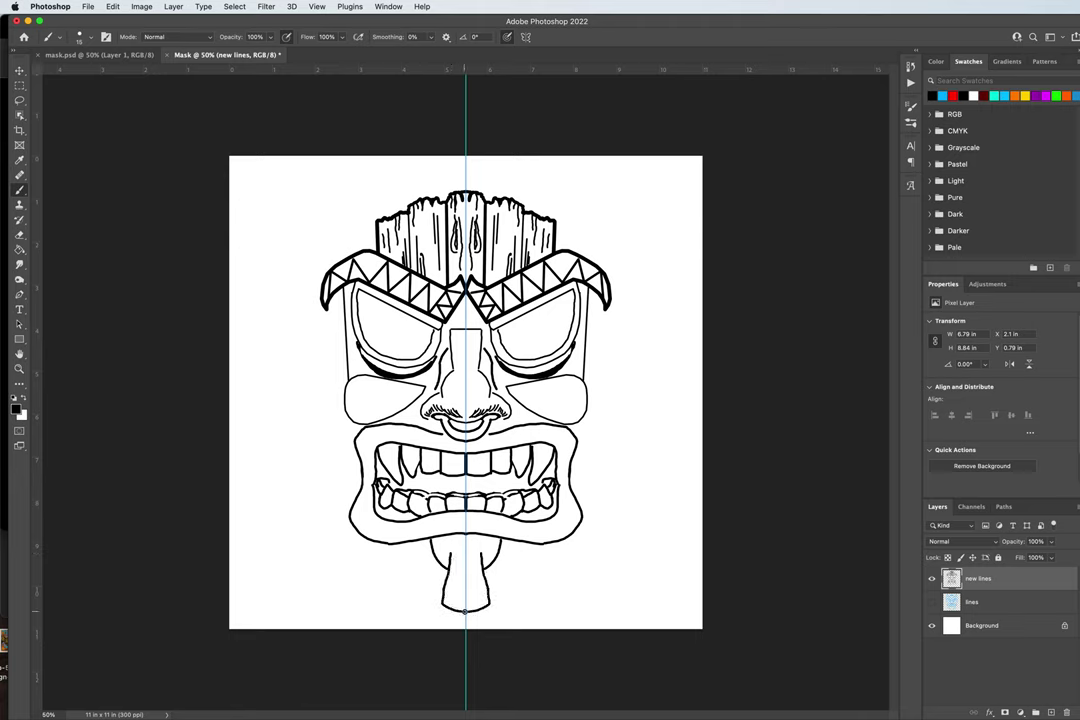
key(super+z)
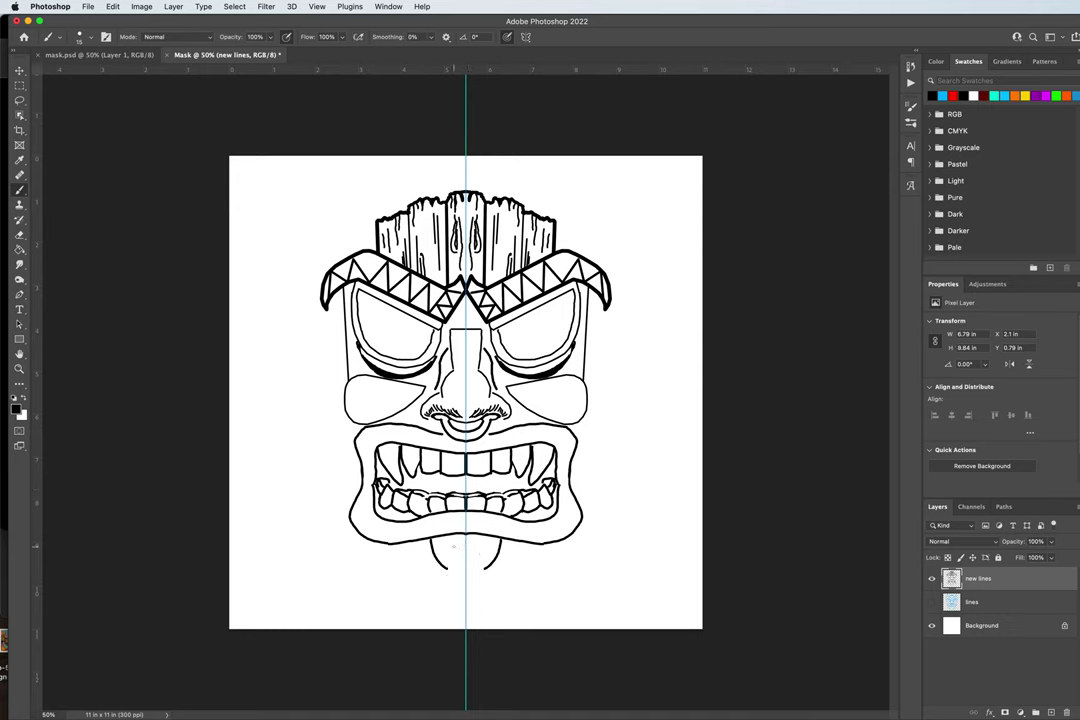
drag(450, 547, 445, 601)
key(super+z)
drag(445, 601, 465, 601)
mouse_move(445, 600)
mouse_down()
mouse_move(487, 600)
mouse_move(461, 591)
mouse_up()
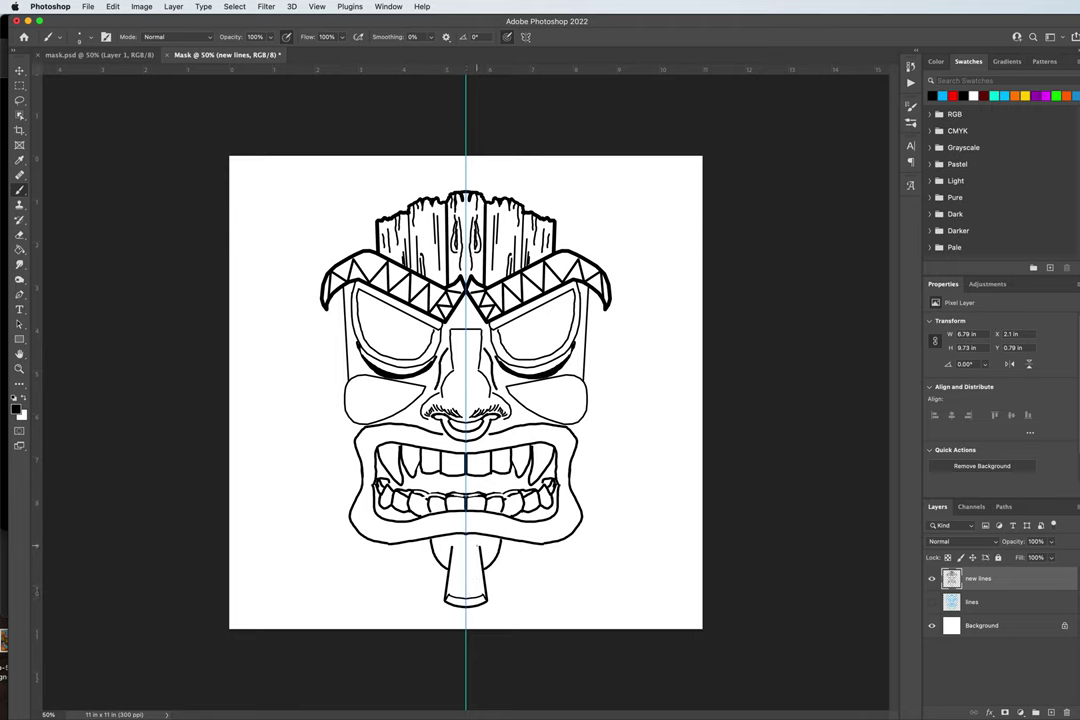
drag(474, 537, 483, 594)
- Ink plank lines below the jaw beside the tongue, then curled ear shapes flanking the face
mouse_move(375, 543)
mouse_down()
mouse_move(378, 572)
mouse_move(405, 573)
mouse_up()
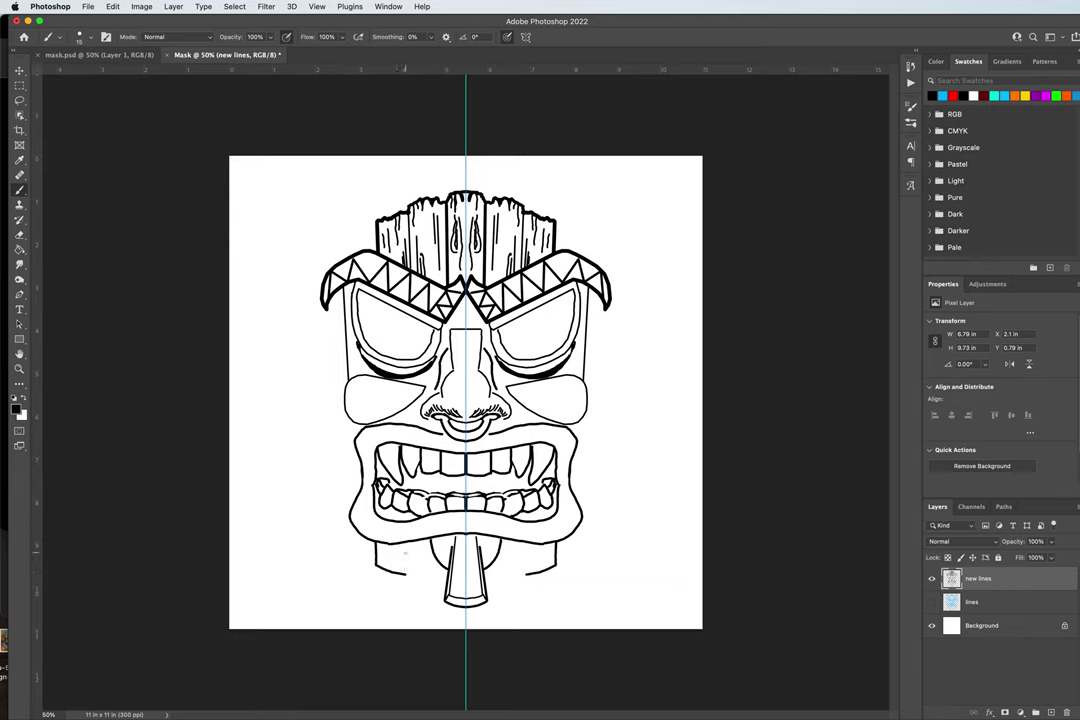
key(ctrl+z)
key(ctrl+z)
mouse_move(373, 543)
mouse_down()
mouse_move(373, 573)
mouse_move(403, 575)
mouse_up()
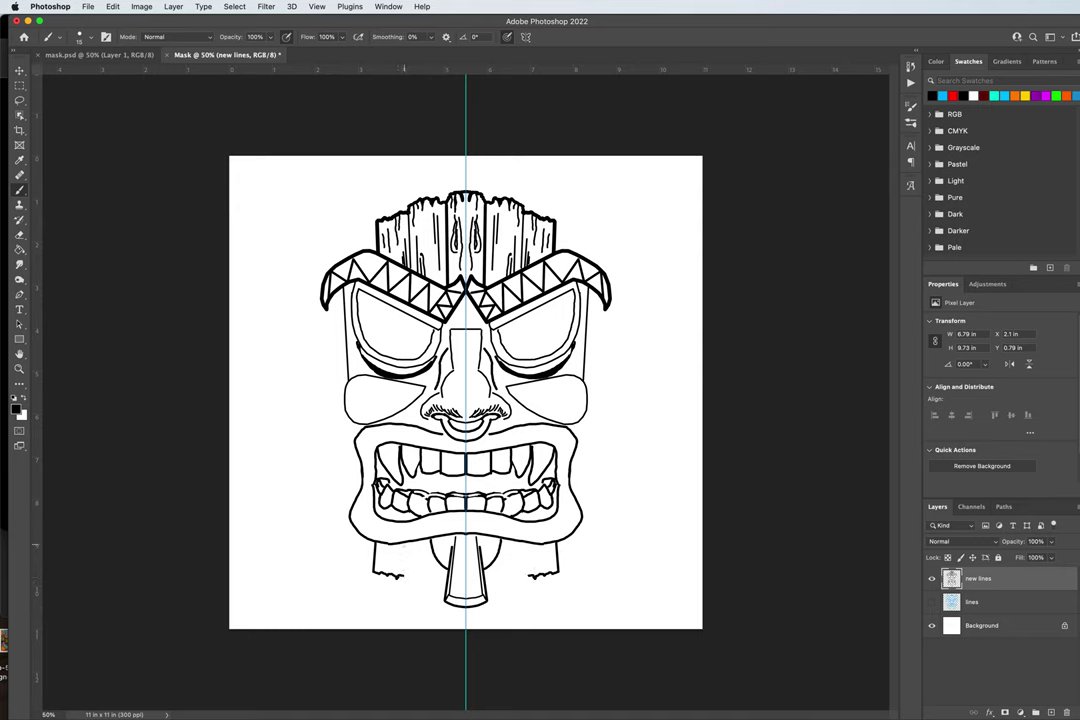
mouse_move(403, 575)
mouse_down()
mouse_move(405, 543)
mouse_move(405, 580)
mouse_move(427, 579)
mouse_up()
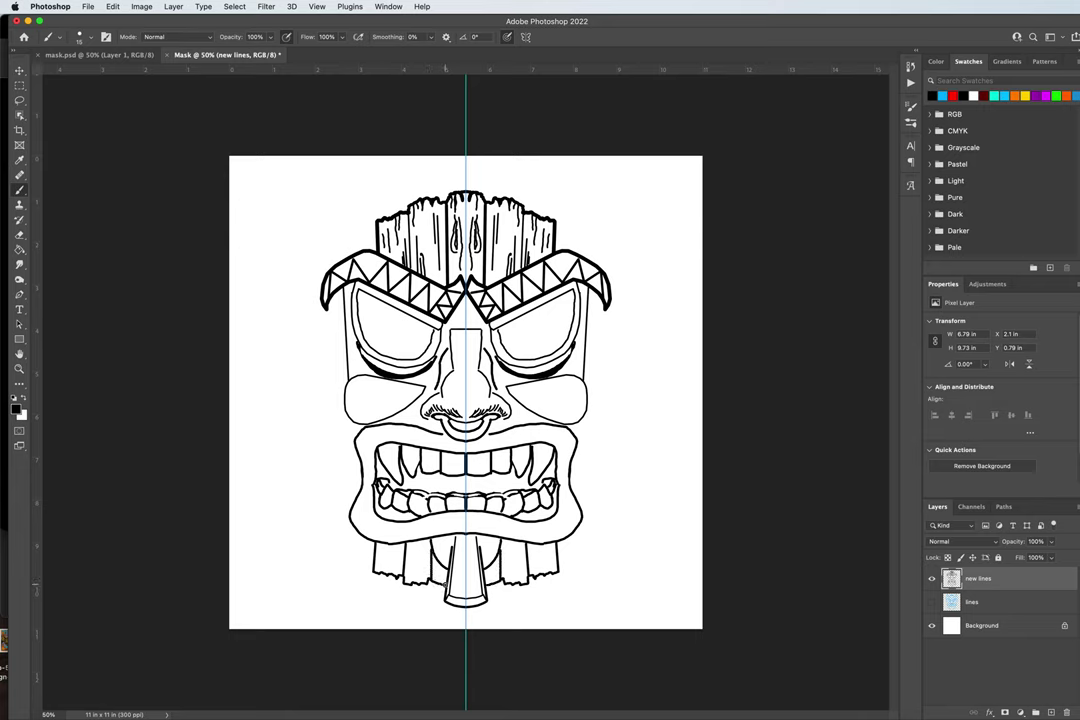
key(super+z)
mouse_move(587, 349)
mouse_down()
mouse_move(620, 334)
mouse_move(612, 349)
mouse_move(626, 344)
mouse_move(654, 288)
mouse_move(657, 353)
mouse_move(591, 409)
mouse_up()
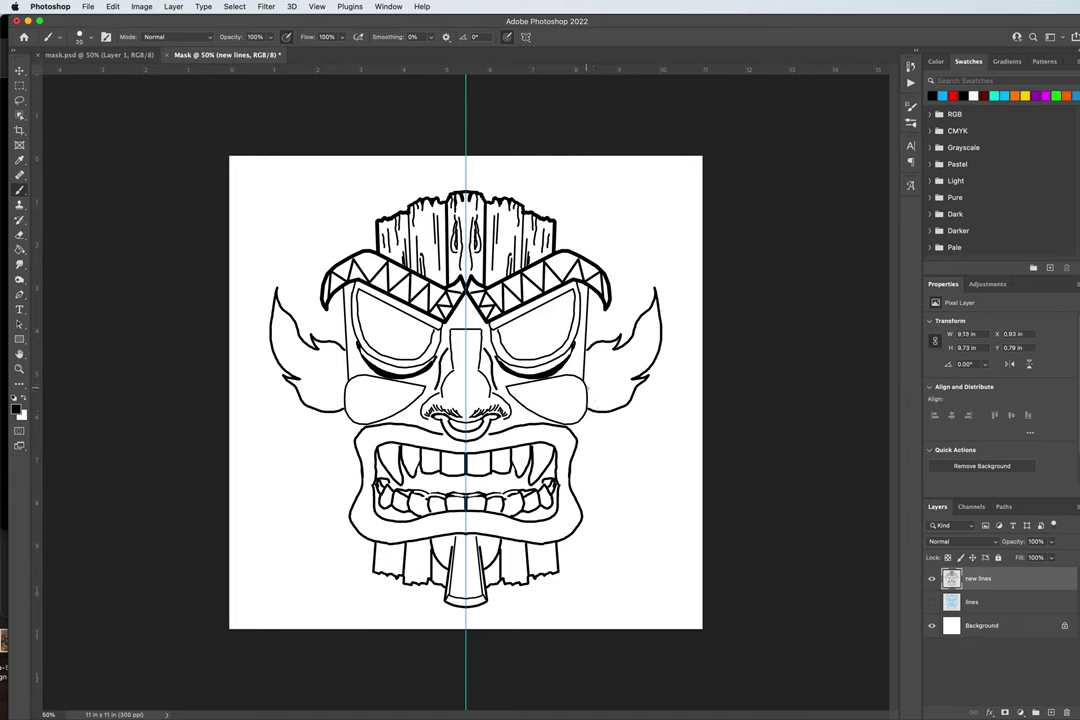
- Enlarge the brush to 25 and ink mirrored curled strokes where both ears join the cheeks
key(bracketright)
mouse_move(588, 388)
mouse_down()
mouse_move(600, 358)
mouse_move(596, 378)
mouse_move(650, 346)
mouse_up()
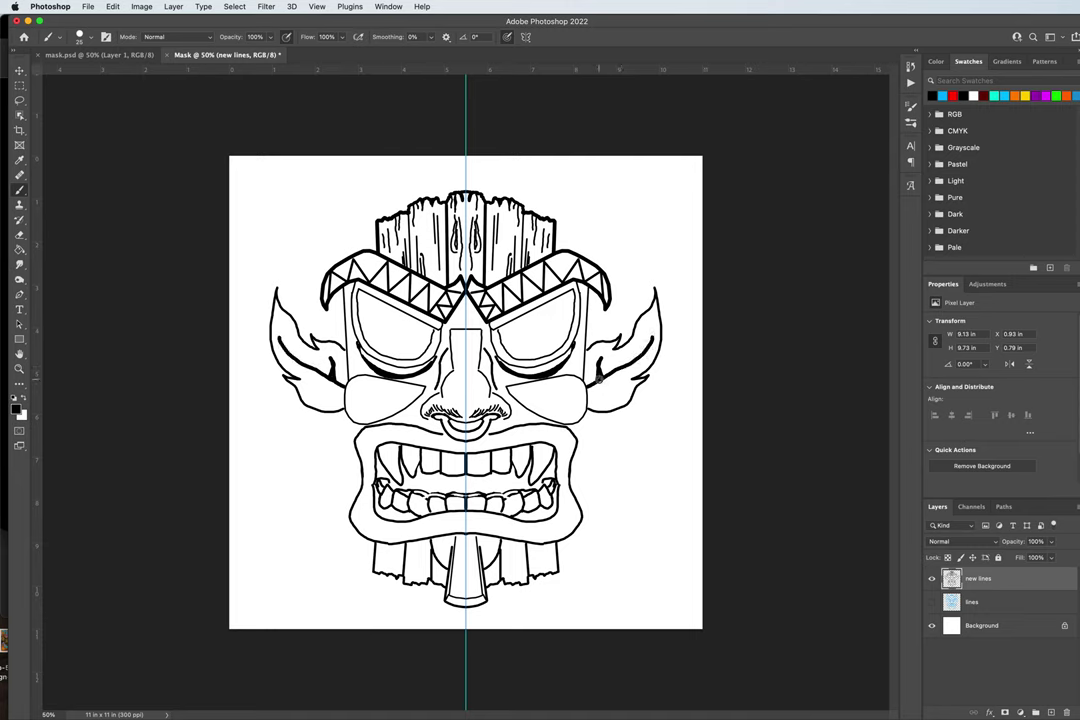
drag(598, 378, 610, 389)
key(e)
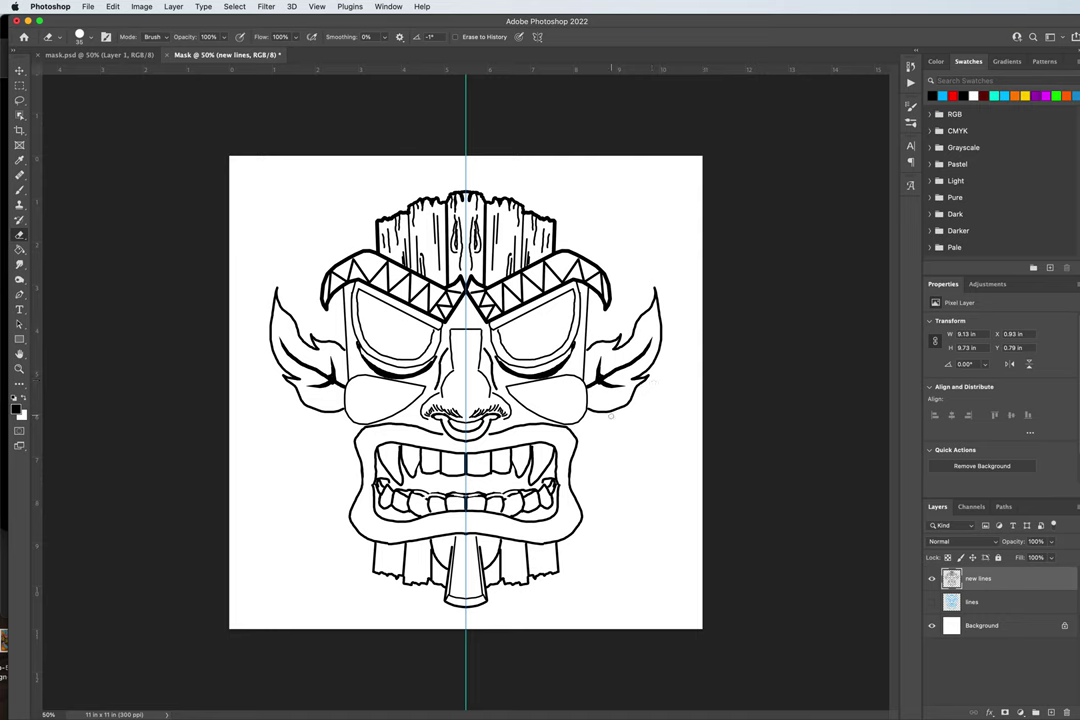
- Shrink the eraser, switch to a smaller Brush, and paint mirrored curved strokes below both ears
key(bracketleft)
key(bracketleft)
key(bracketleft)
click(19, 189)
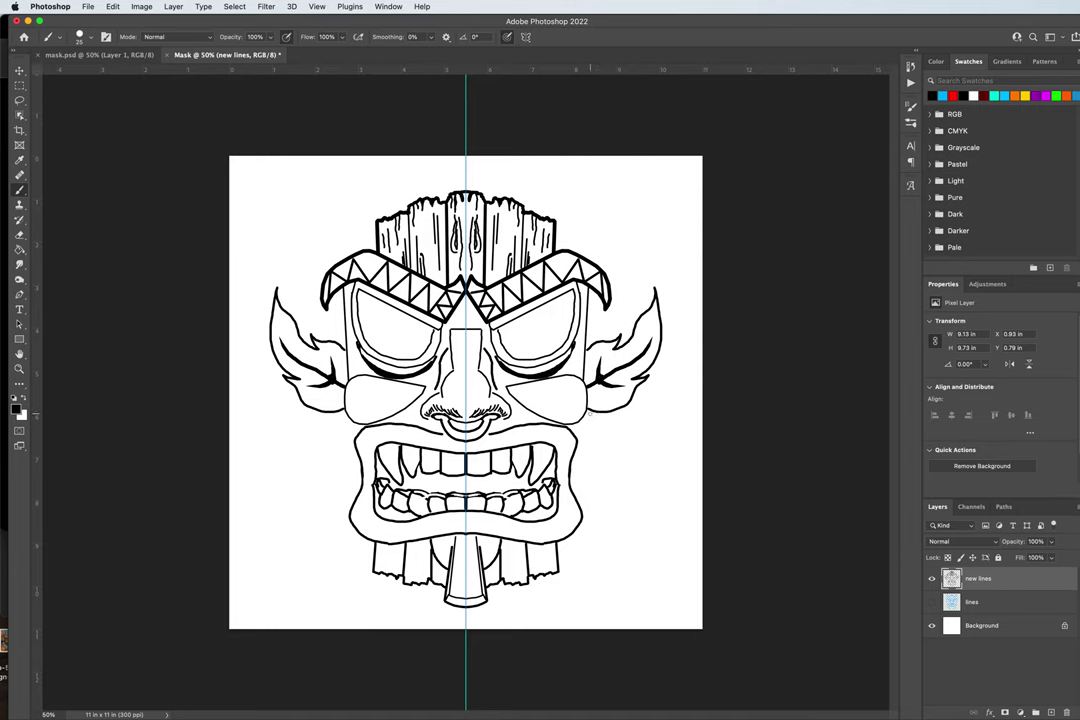
drag(598, 412, 600, 424)
key(bracketleft)
drag(598, 411, 600, 420)
mouse_move(600, 421)
mouse_down()
mouse_move(628, 413)
mouse_move(636, 425)
mouse_move(617, 452)
mouse_up()
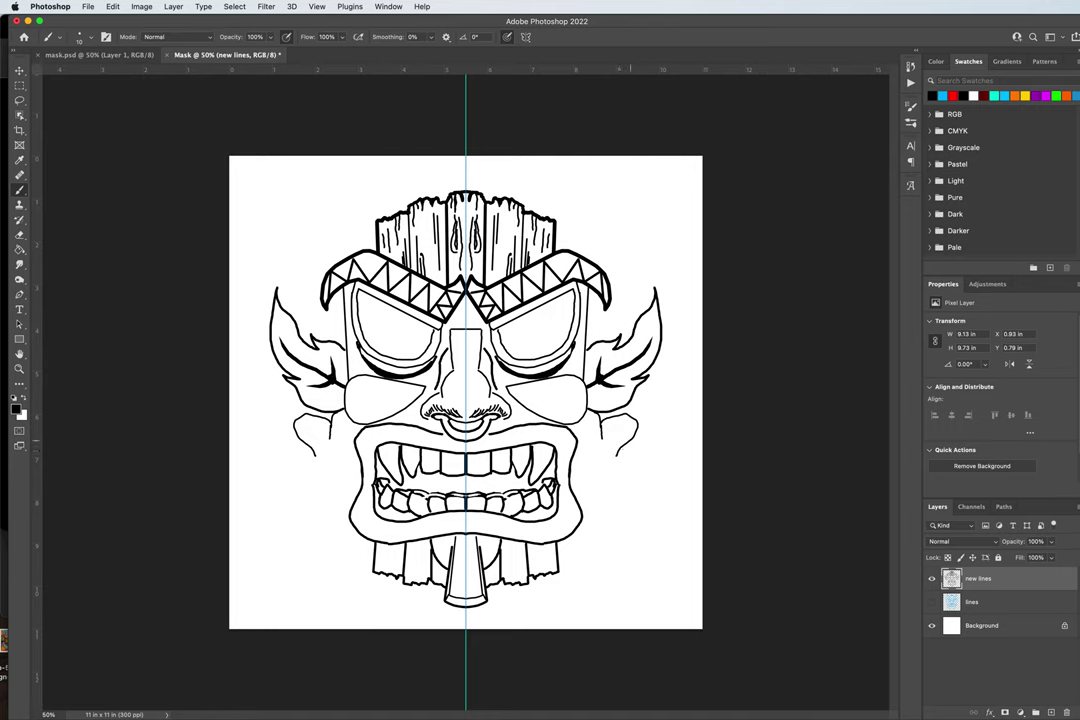
- Draw a mirrored hibiscus outline below each ear, with petal veins and a curling stem
mouse_move(632, 440)
mouse_down()
mouse_move(645, 442)
mouse_move(651, 470)
mouse_move(618, 477)
mouse_move(648, 486)
mouse_up()
mouse_move(637, 499)
mouse_down()
mouse_move(630, 518)
mouse_move(608, 494)
mouse_move(594, 501)
mouse_move(576, 473)
mouse_up()
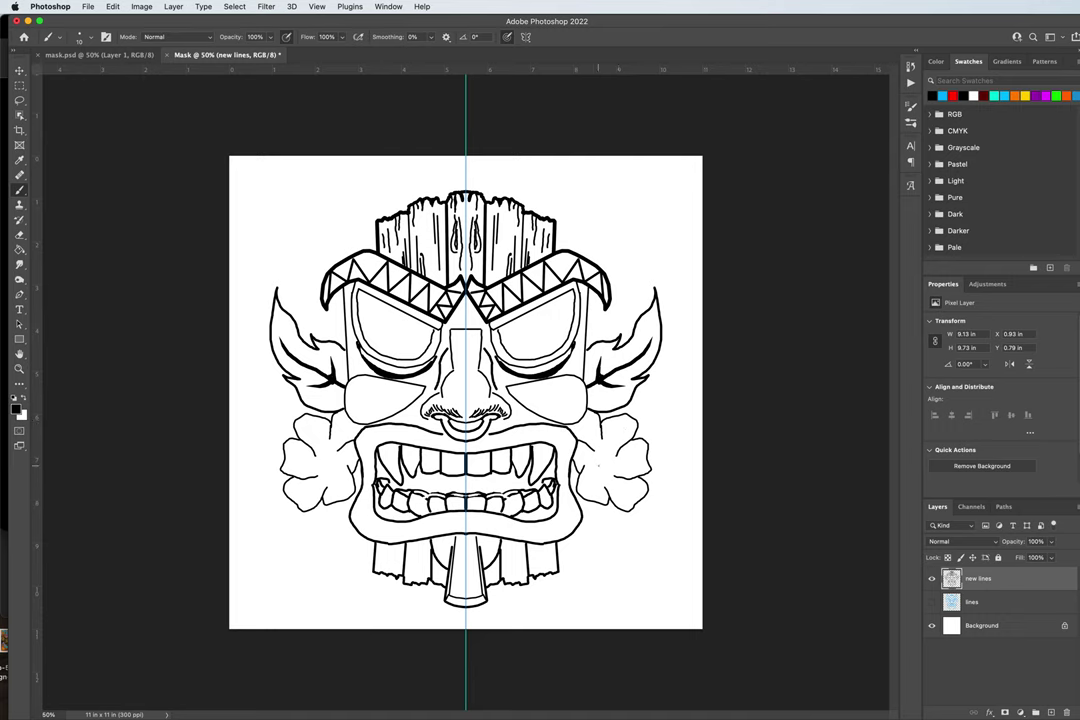
drag(601, 457, 601, 461)
drag(621, 465, 612, 463)
drag(603, 466, 604, 466)
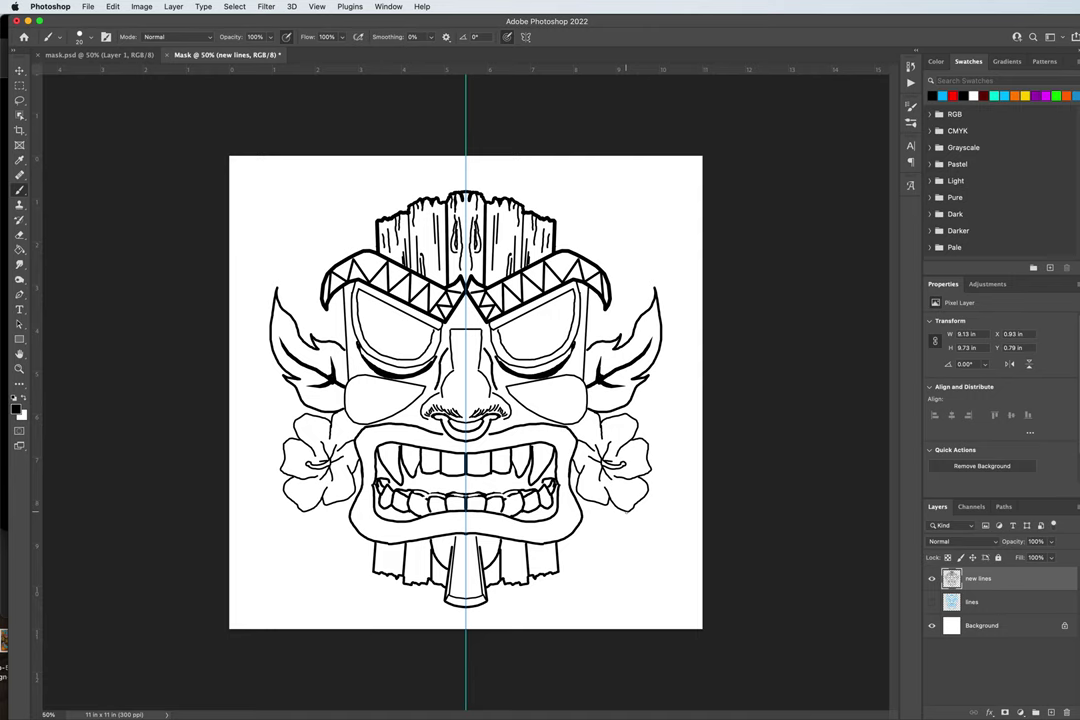
mouse_move(622, 511)
mouse_down()
mouse_move(629, 552)
mouse_move(648, 570)
mouse_move(590, 513)
mouse_up()
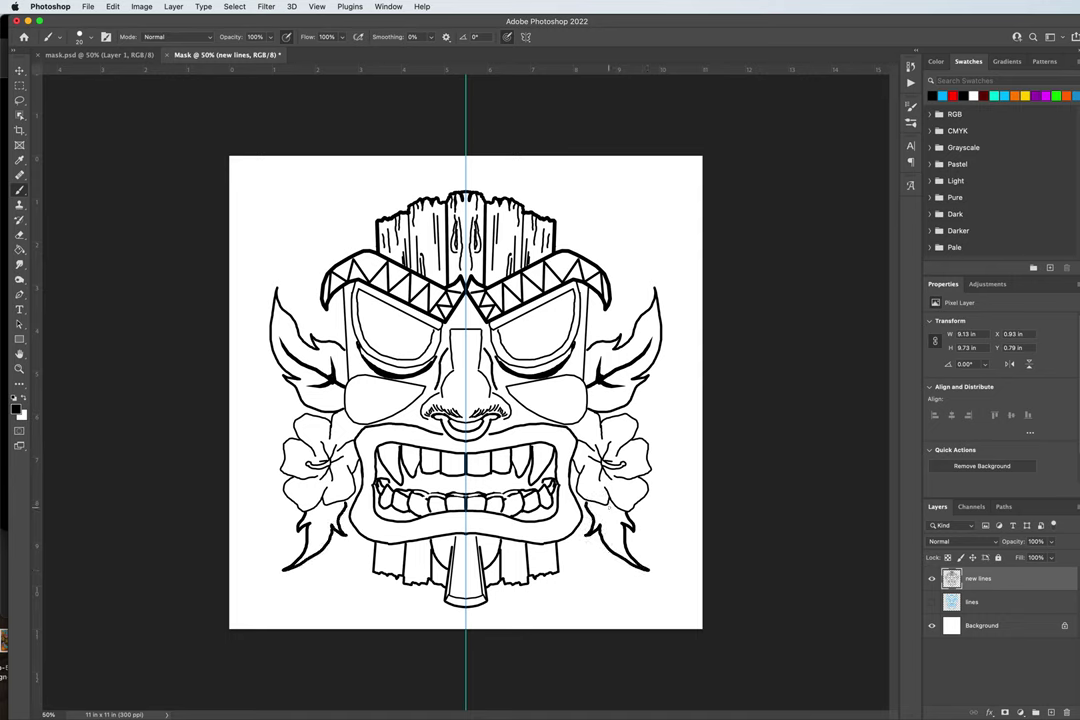
- Brush a pointed leaf curling under each lower flower, then fine-tune the brush size
drag(607, 506, 618, 543)
key(bracketright)
key(bracketleft)
- Paint curls beside the headdress, undo the extra curl, and add stamens to the upper flower centres
drag(351, 218, 366, 248)
mouse_move(566, 249)
mouse_down()
mouse_move(581, 222)
mouse_move(592, 230)
mouse_move(578, 212)
mouse_move(594, 196)
mouse_move(613, 204)
mouse_move(615, 232)
mouse_move(621, 211)
mouse_move(650, 232)
mouse_move(633, 251)
mouse_move(661, 246)
mouse_move(659, 265)
mouse_move(636, 283)
mouse_move(650, 250)
mouse_move(652, 279)
mouse_move(635, 281)
mouse_move(622, 256)
mouse_up()
key(super+z)
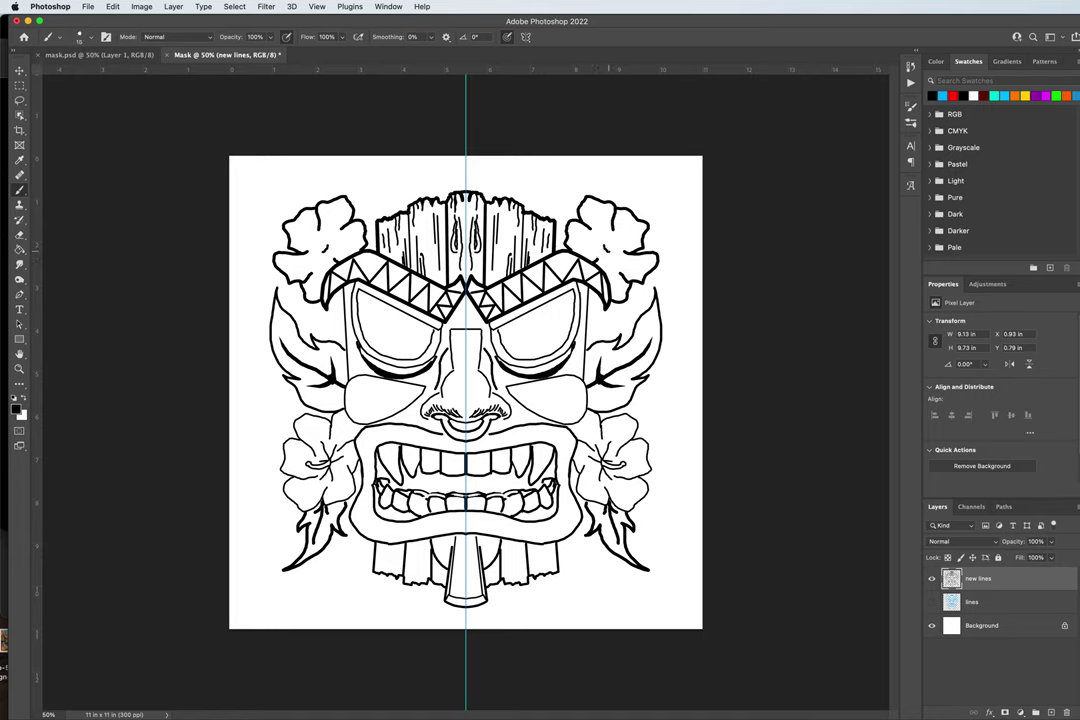
drag(605, 246, 628, 237)
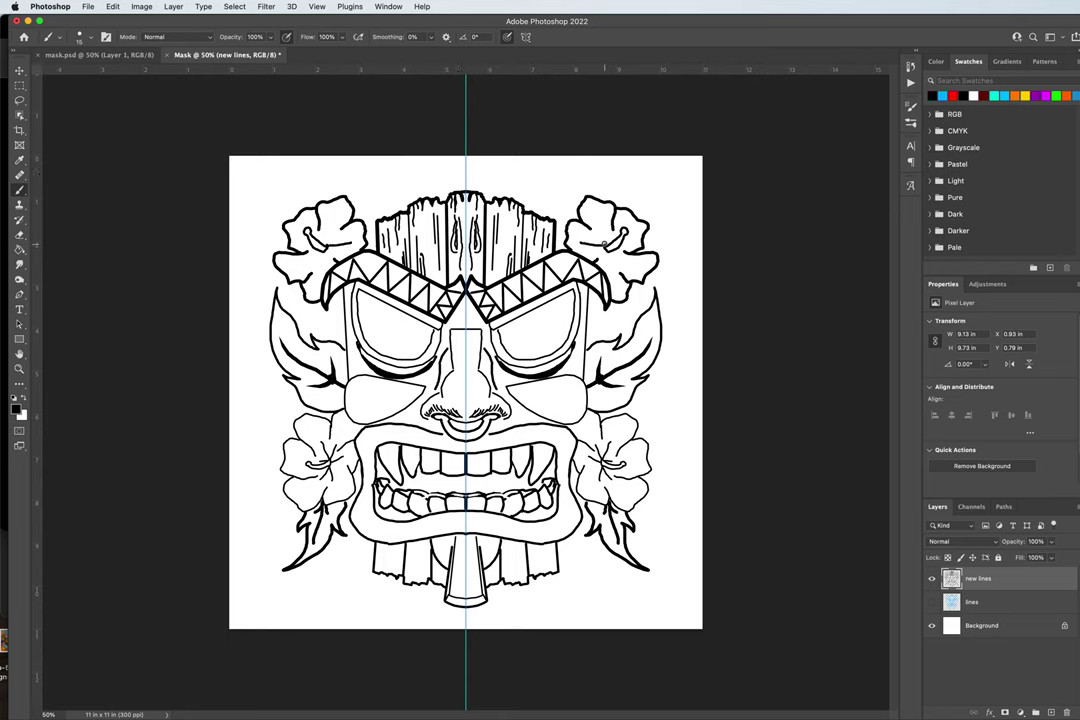
drag(604, 243, 608, 228)
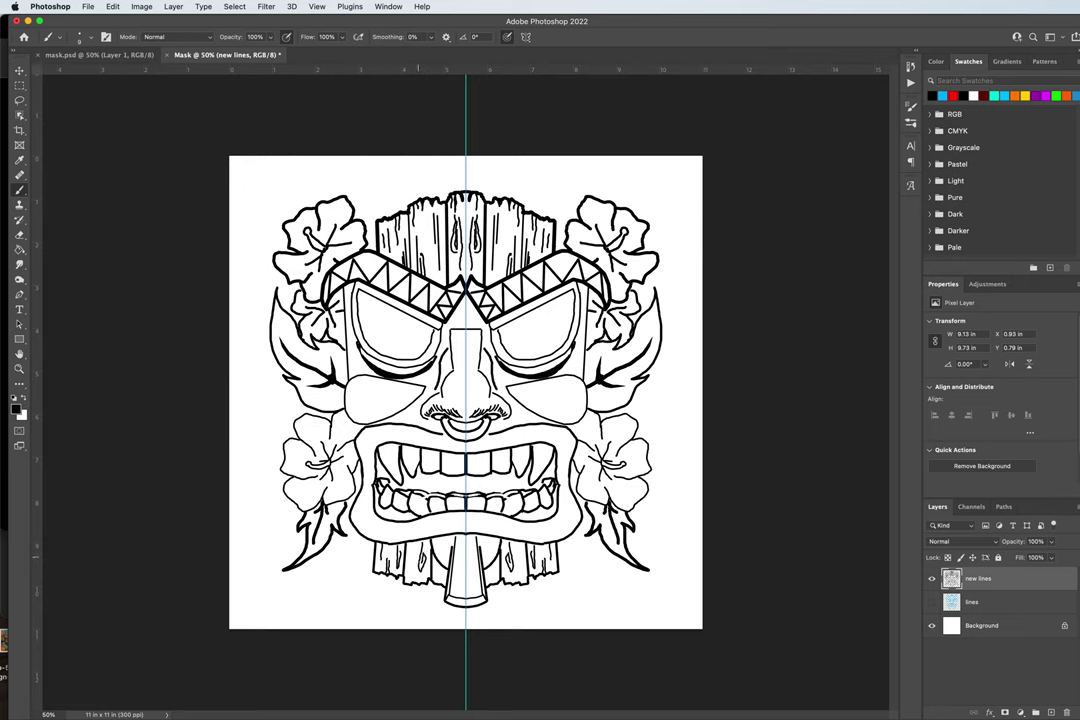
- Add a grain line to the chin plank and a mirrored stroke beneath each eye
drag(417, 552, 417, 565)
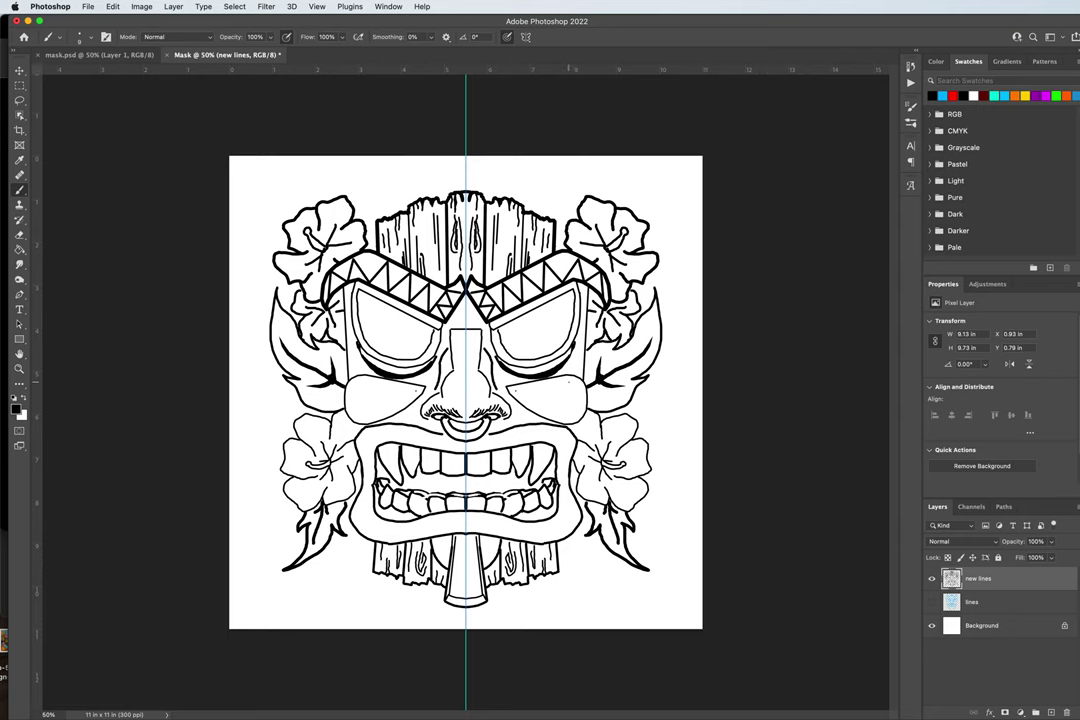
drag(567, 381, 515, 386)
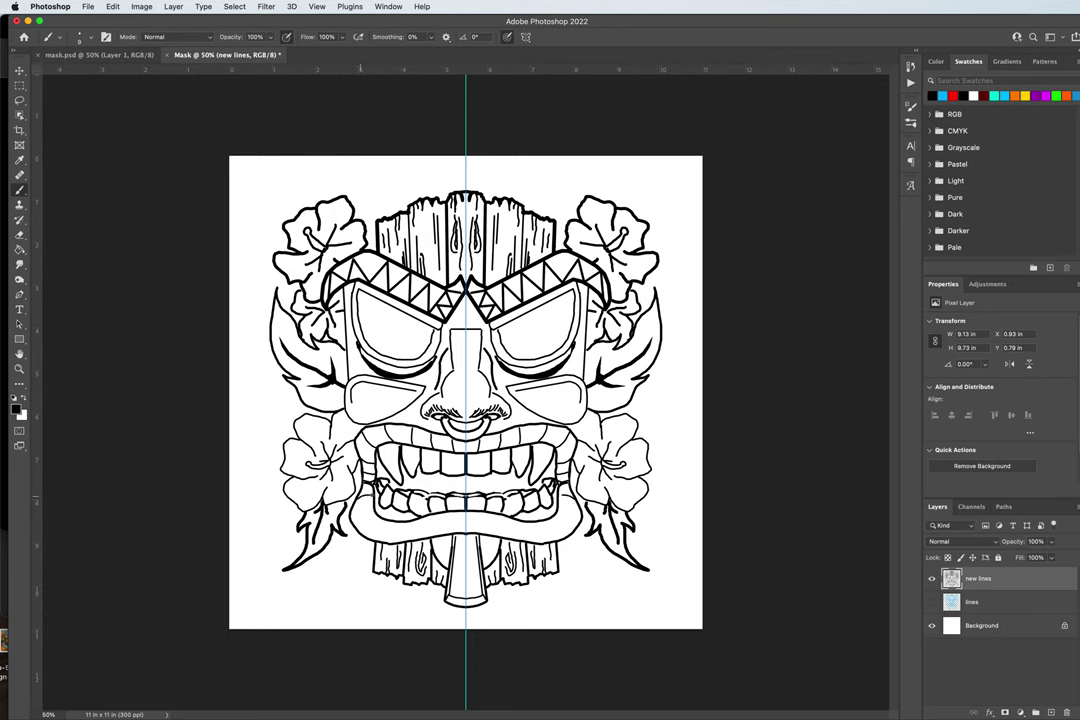
- Extend a band toward the left flower and thicken the left leaf's edge with a mirrored stroke
drag(295, 436, 316, 433)
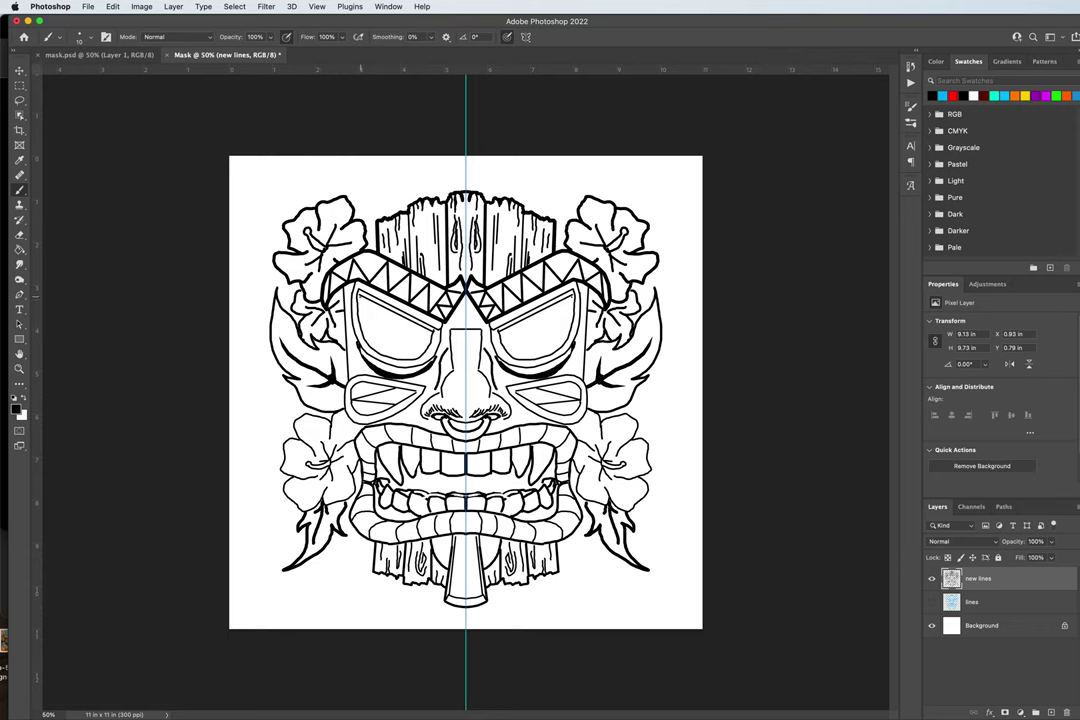
drag(300, 249, 324, 300)
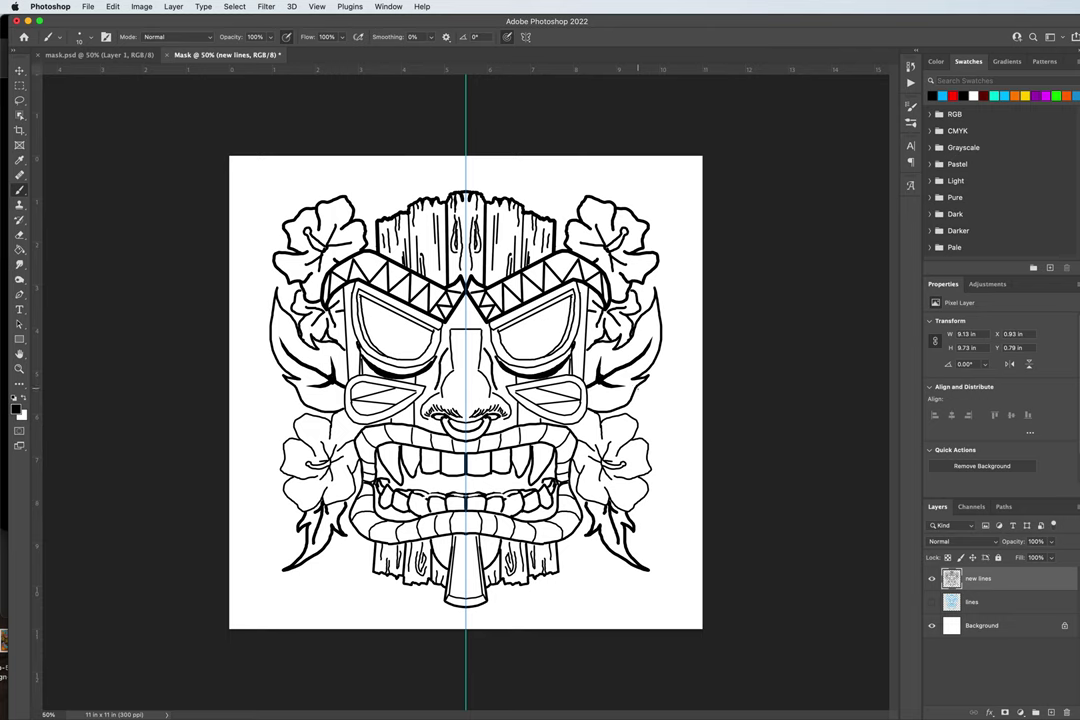
- Paint a mirrored leaf reaching outward beside the lower flowers, then raise the brush size to 20
mouse_move(645, 393)
mouse_down()
mouse_move(665, 401)
mouse_move(675, 393)
mouse_move(692, 405)
mouse_move(659, 436)
mouse_up()
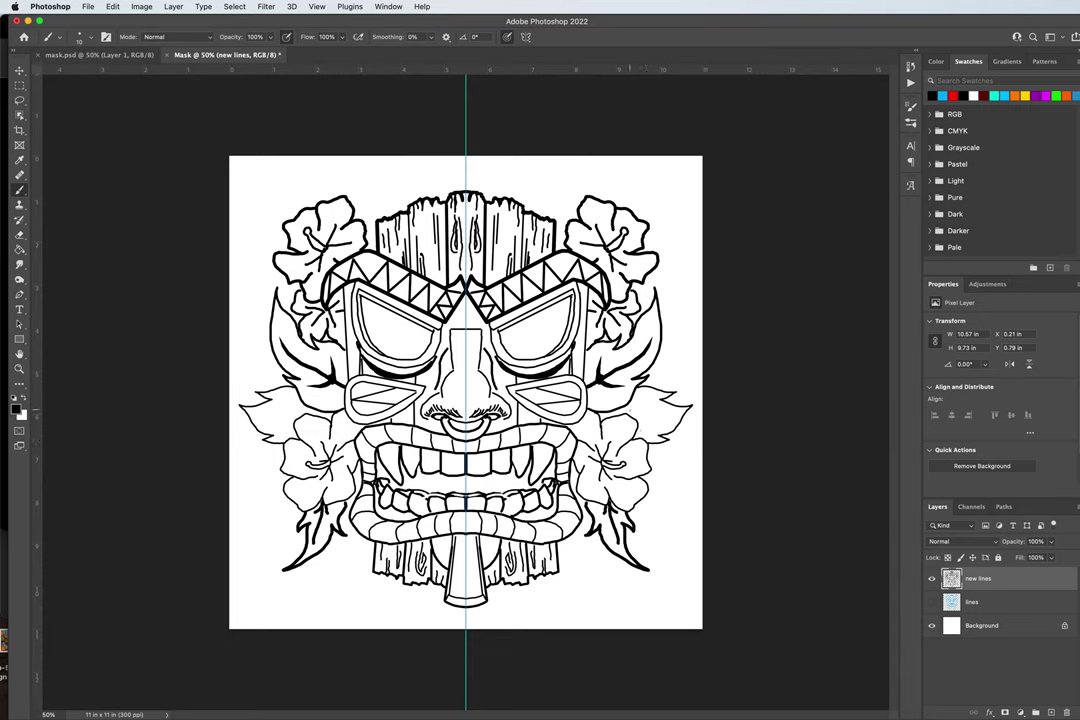
key(bracketright)
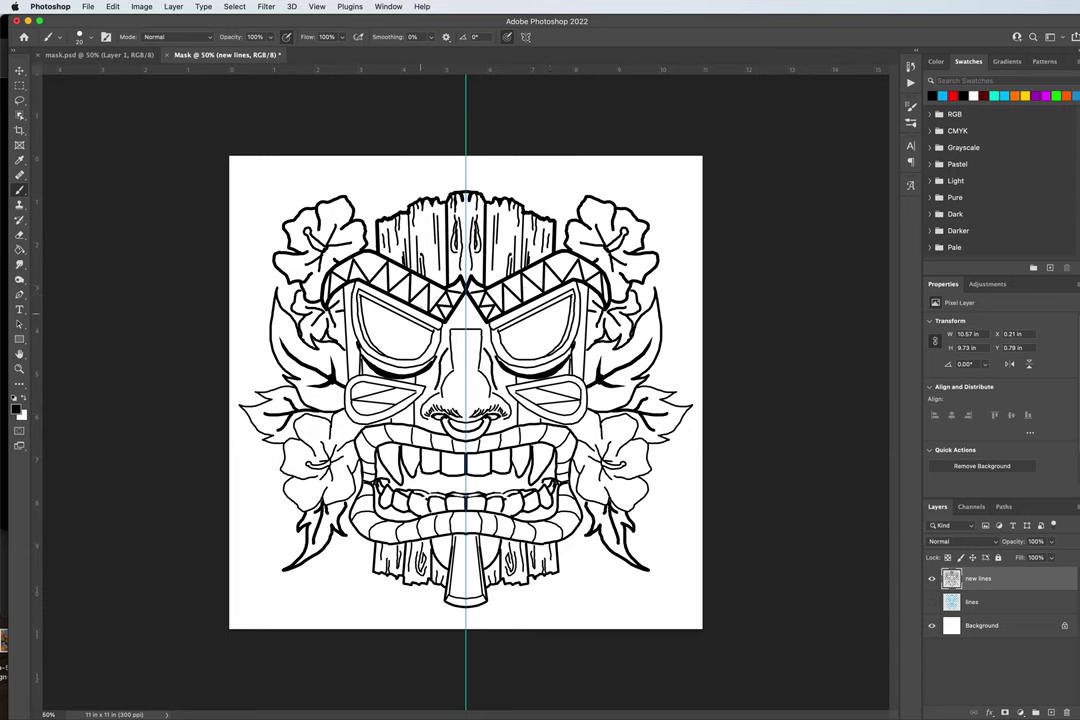
- Switch to the Eraser and set its size to 30
click(19, 233)
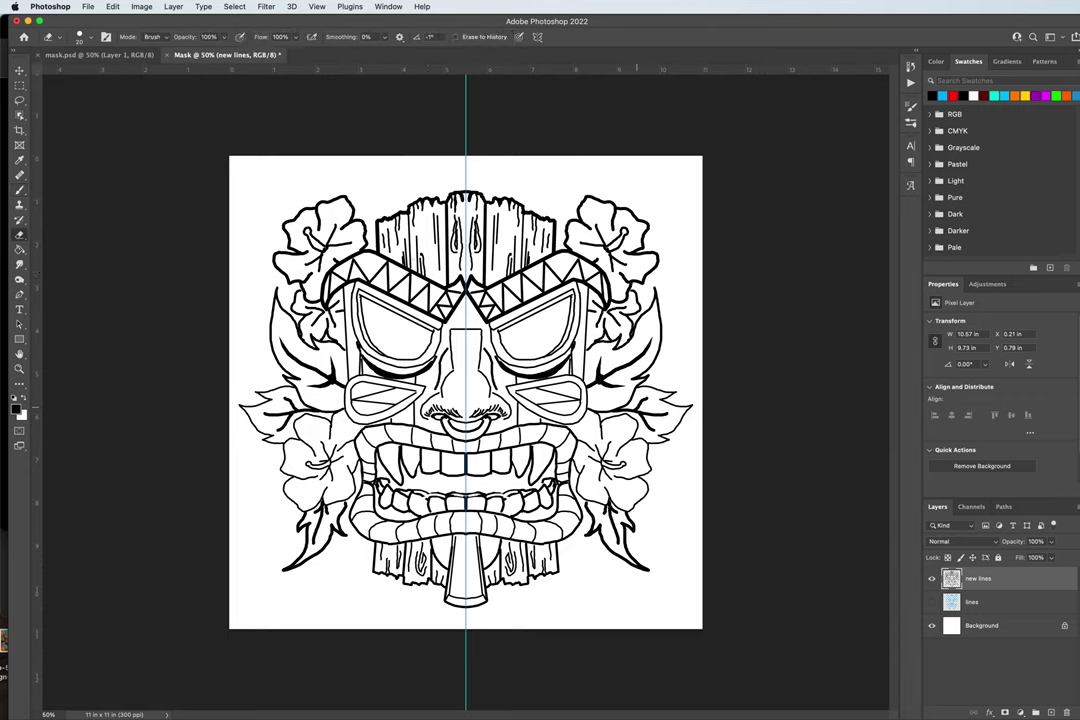
key(bracketleft)
key(bracketright)
key(bracketright)
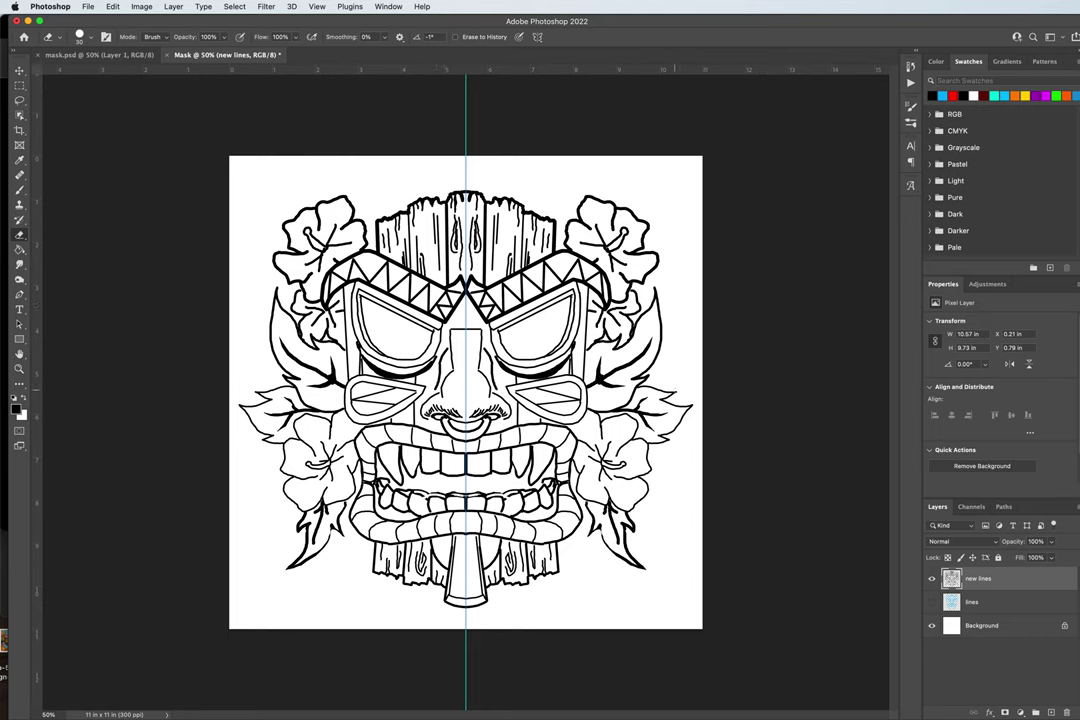
- Look through the gradient and selection tool groups and settle on the Magic Wand
click(19, 250)
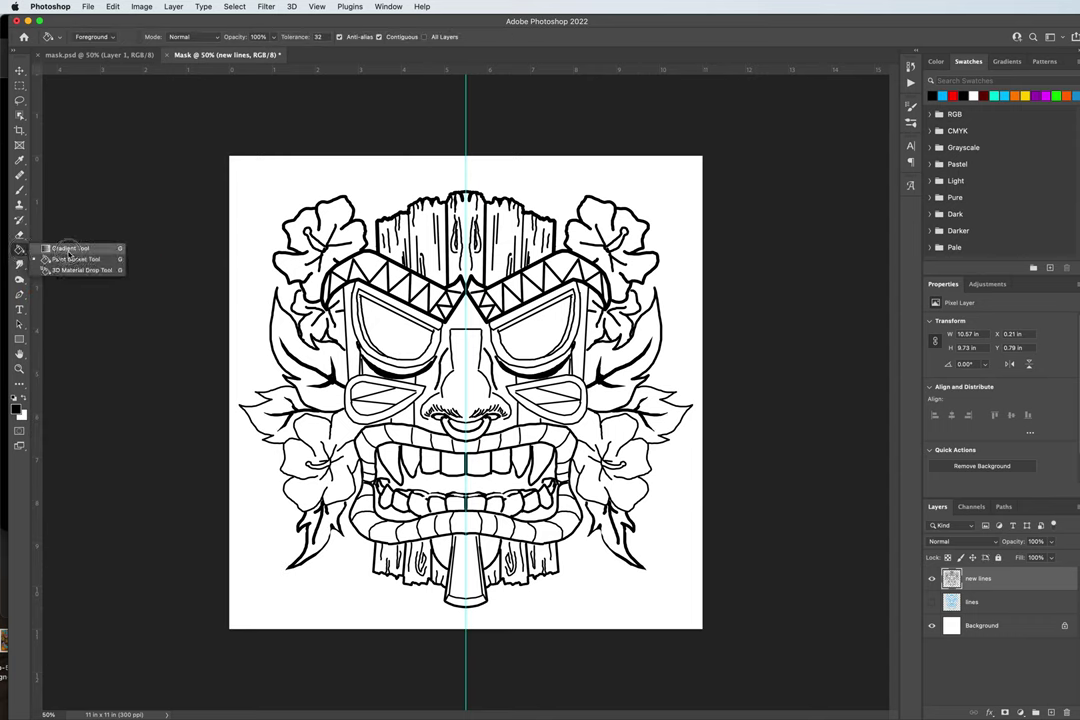
click(68, 248)
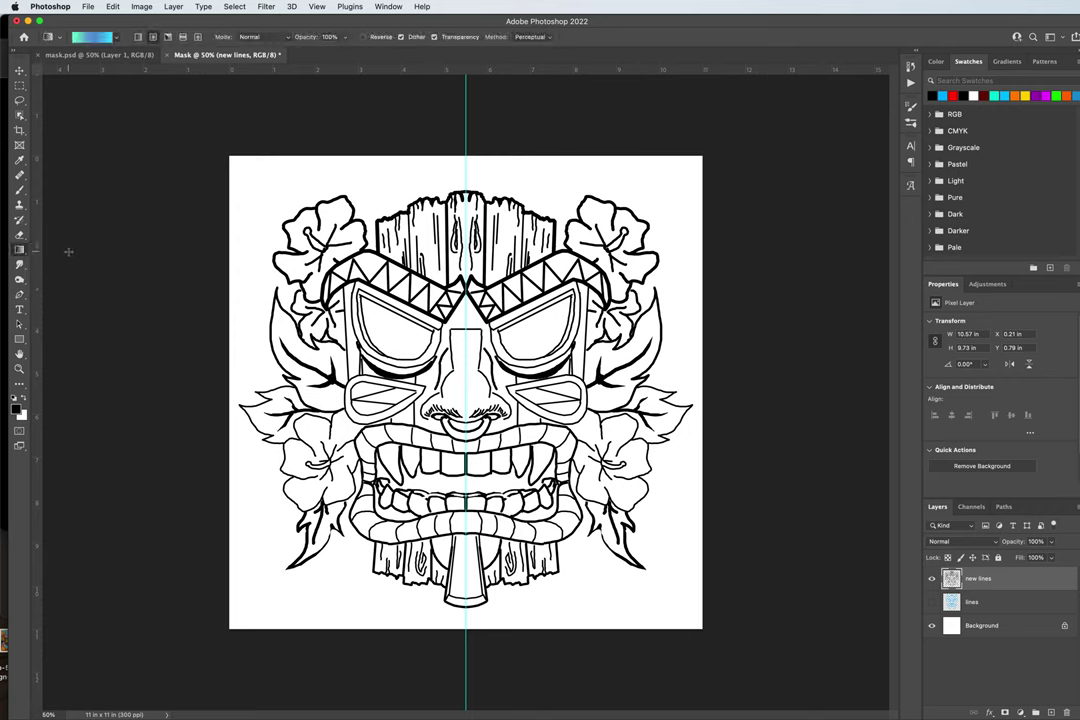
click(19, 250)
click(19, 250)
click(20, 116)
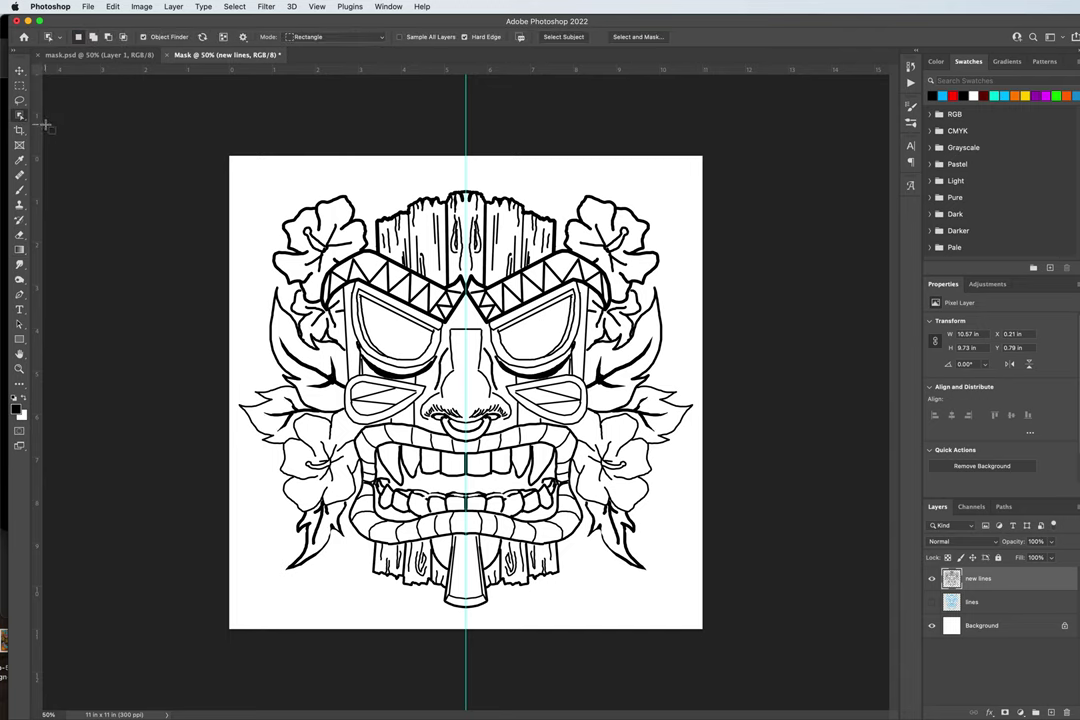
right_click(20, 116)
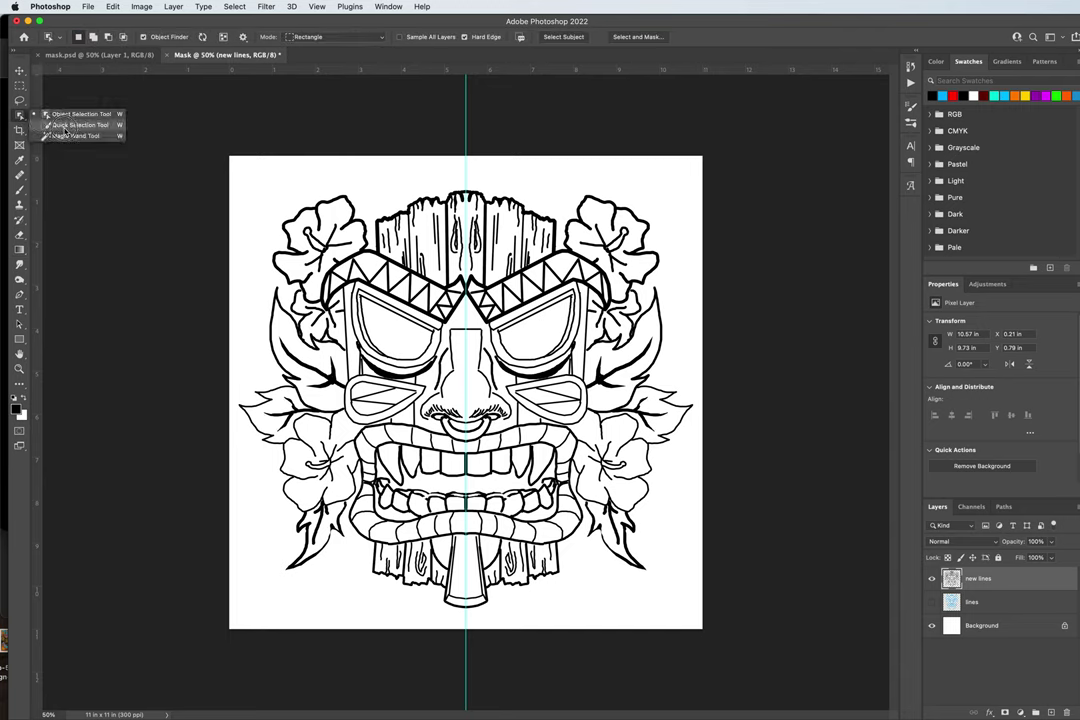
click(64, 125)
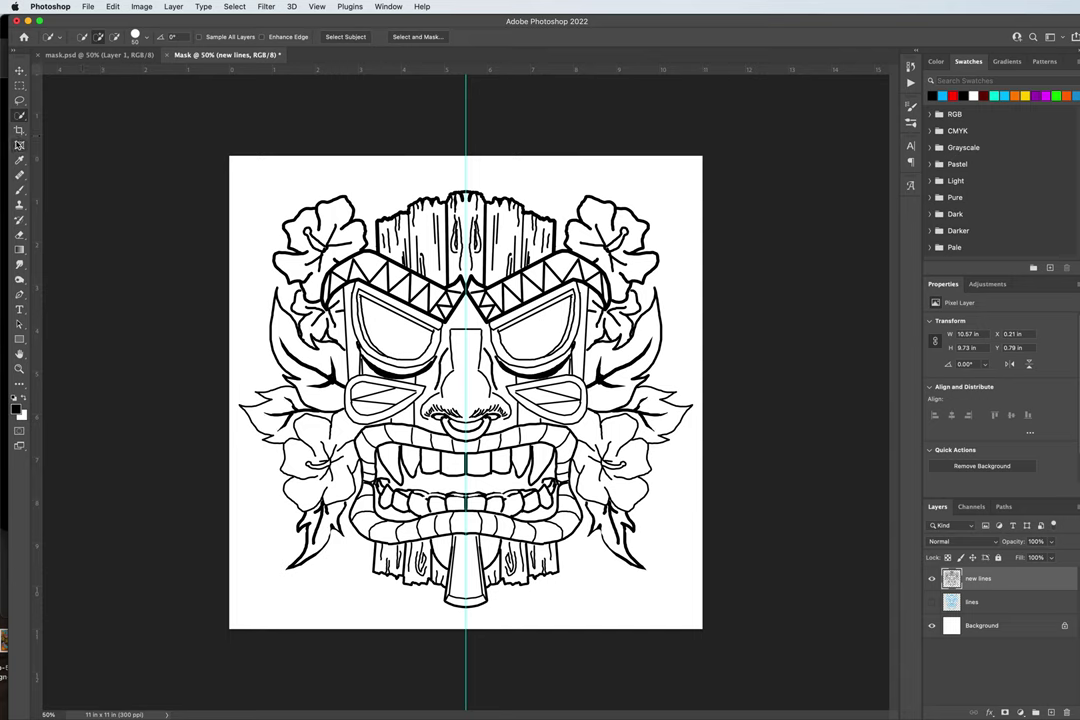
right_click(21, 118)
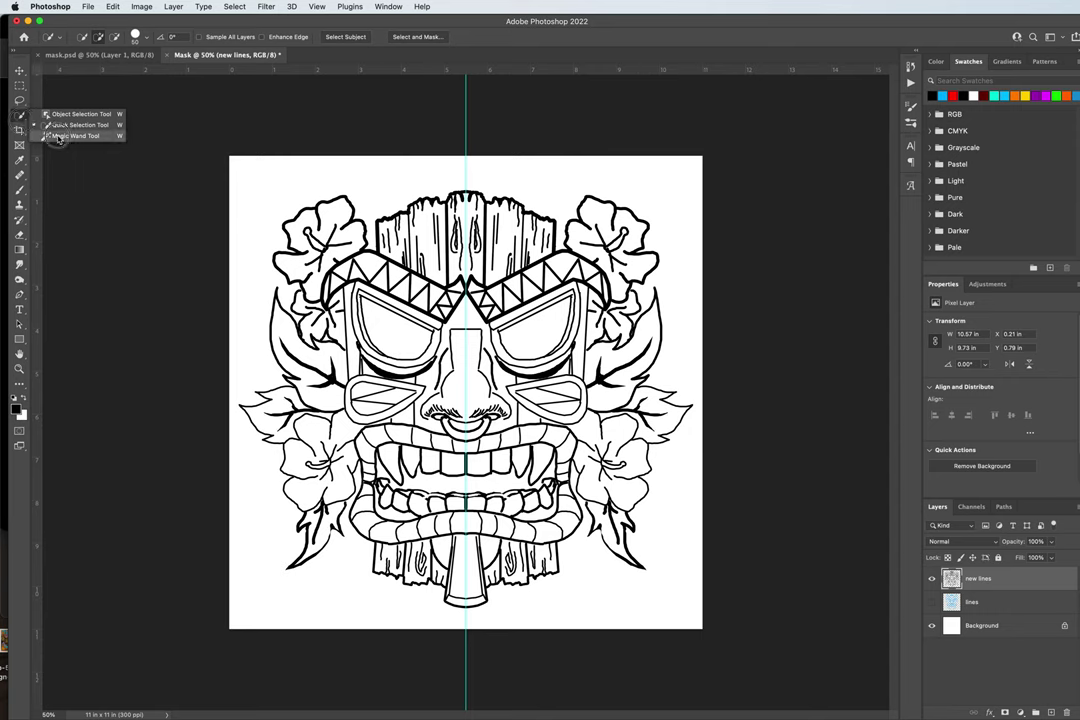
click(60, 135)
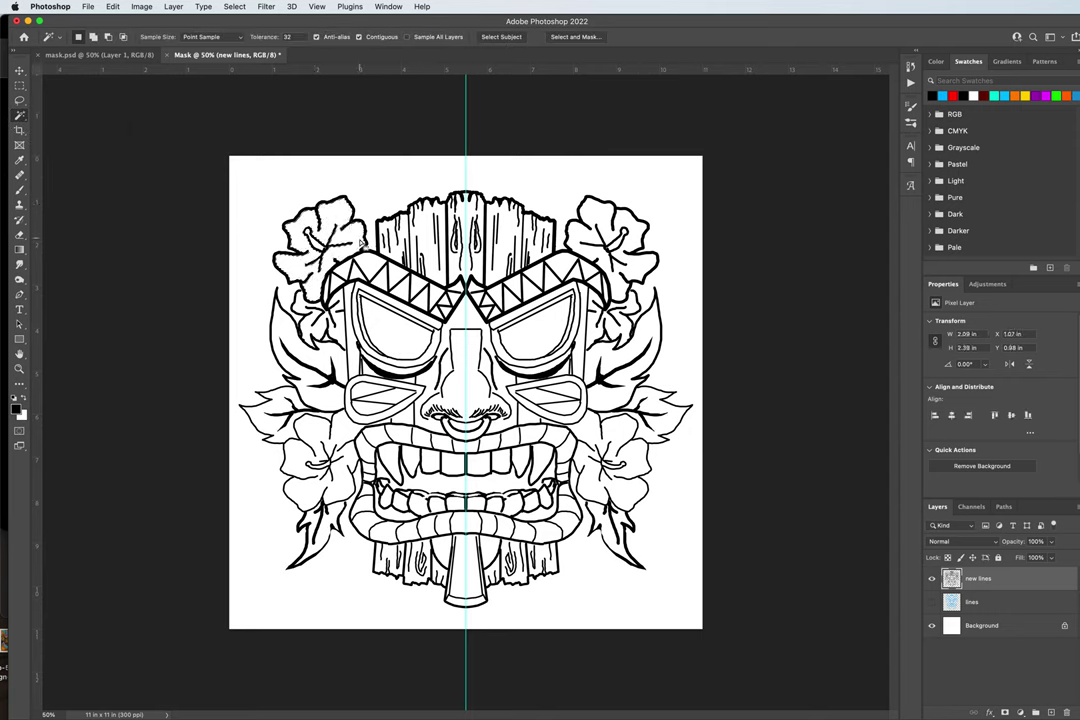
- Select the upper and lower right flowers and an area by the nostril, then deselect
shift+click(587, 237)
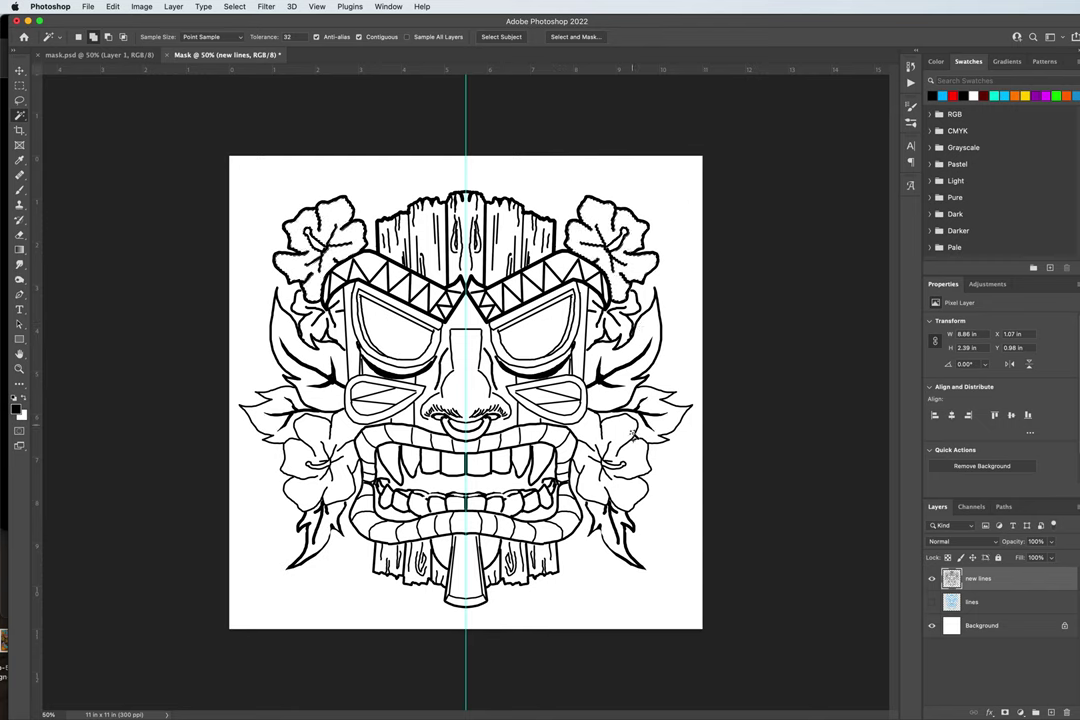
shift+click(619, 437)
shift+click(515, 418)
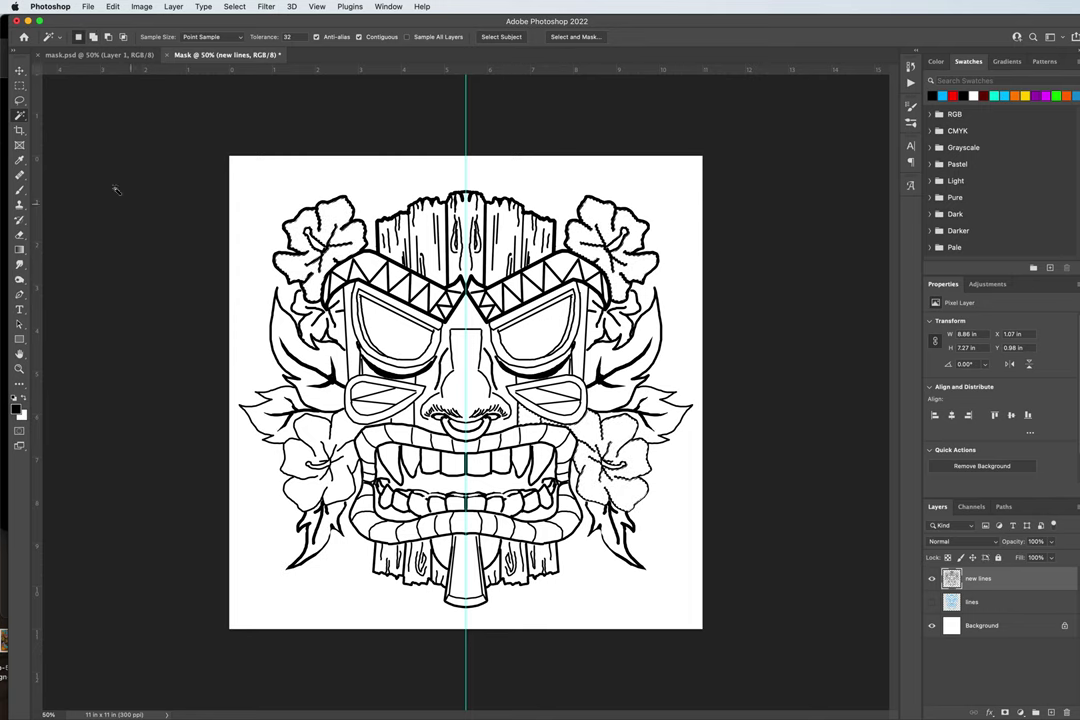
click(19, 189)
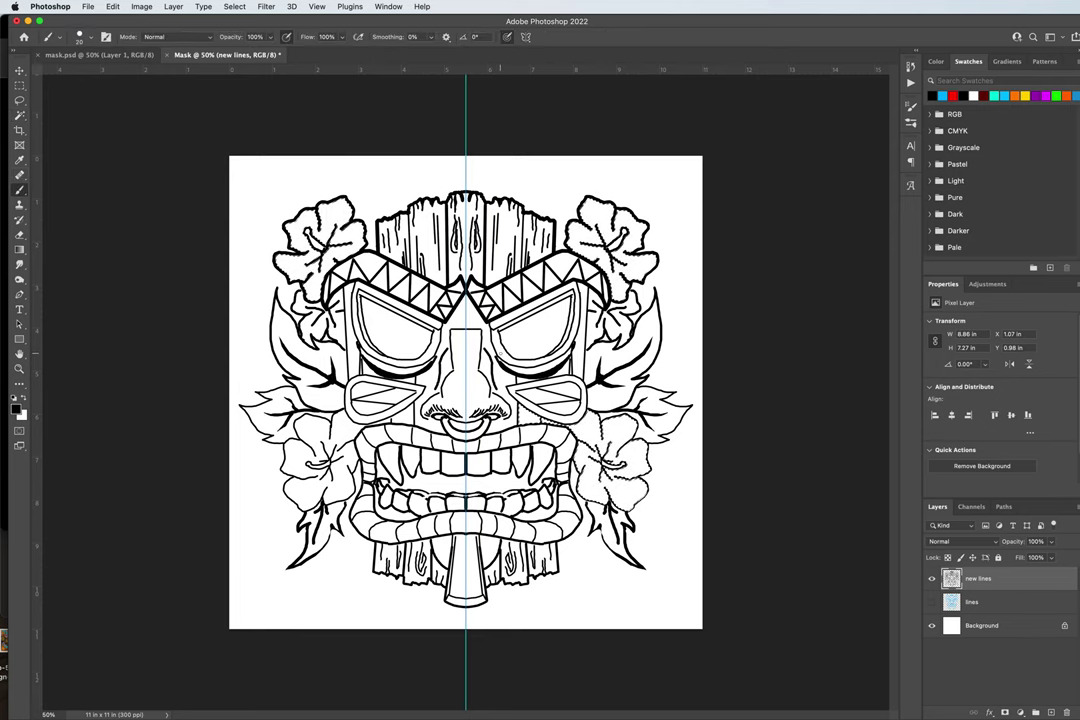
key(super+d)
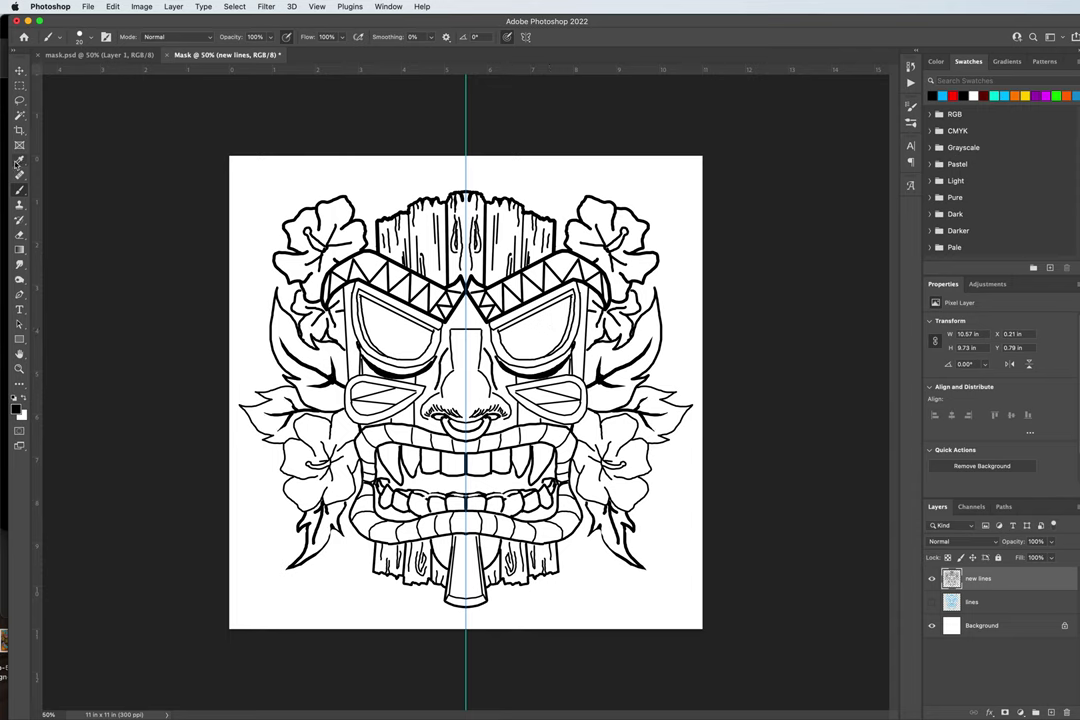
- Select the right hibiscus, both upper hibiscus flowers, and the small bloom below the upper-left one
click(19, 115)
click(590, 424)
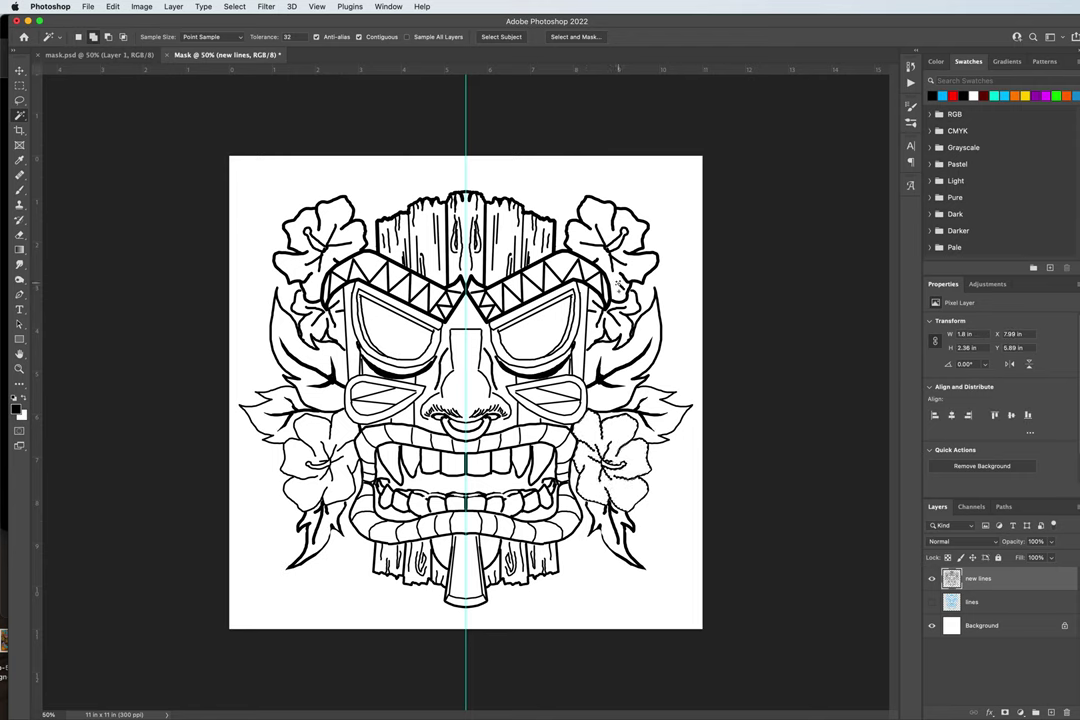
shift+click(615, 321)
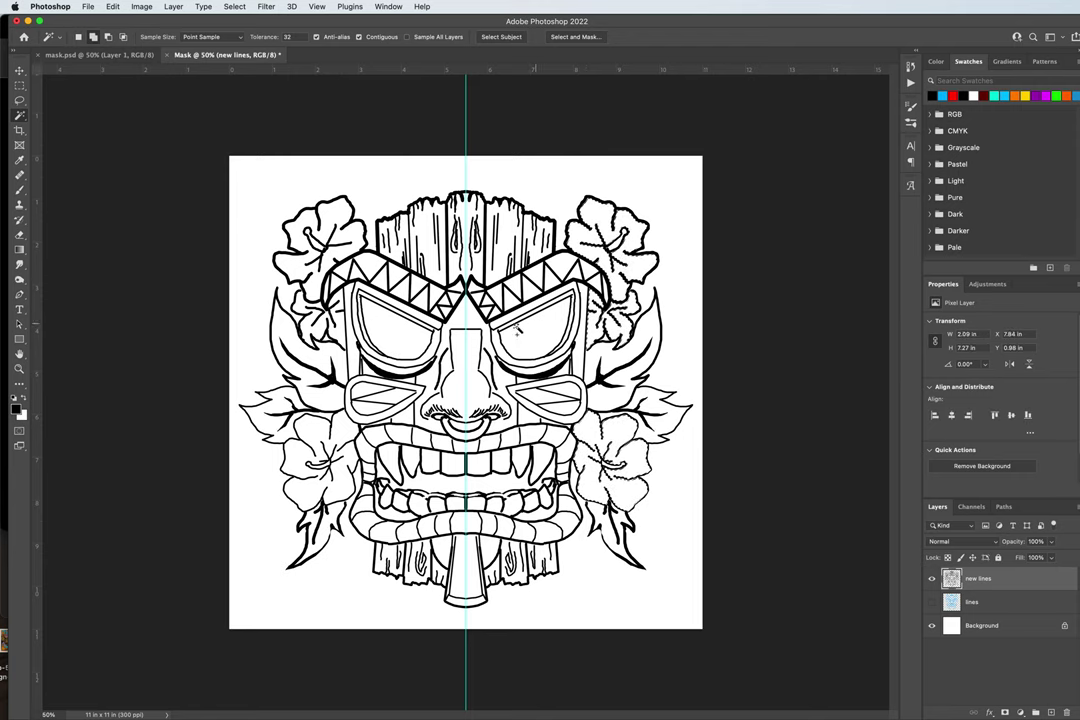
shift+click(285, 282)
shift+click(310, 300)
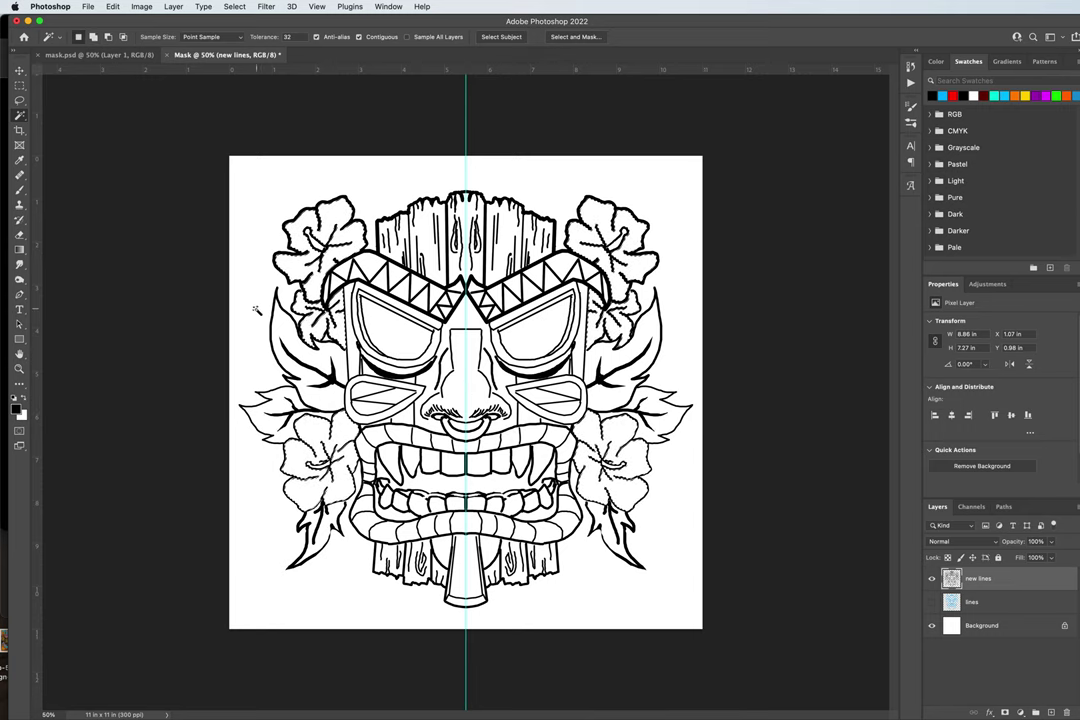
- Choose the Gradient tool and load the orange-yellow preset from the Oranges gradient group
click(18, 251)
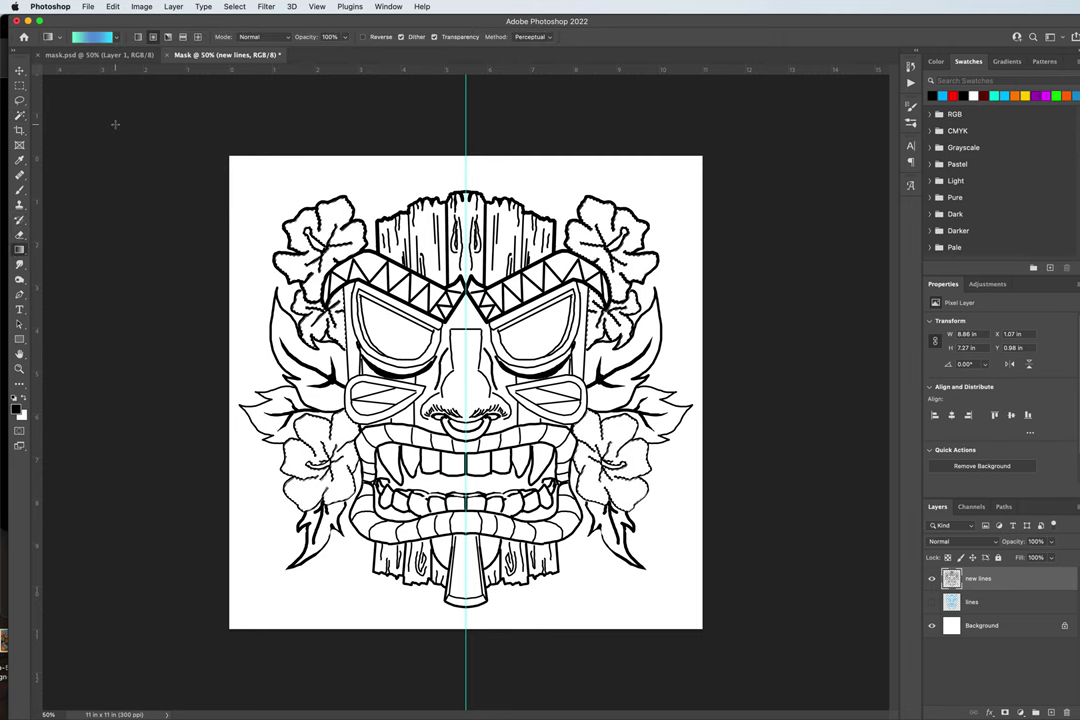
click(117, 41)
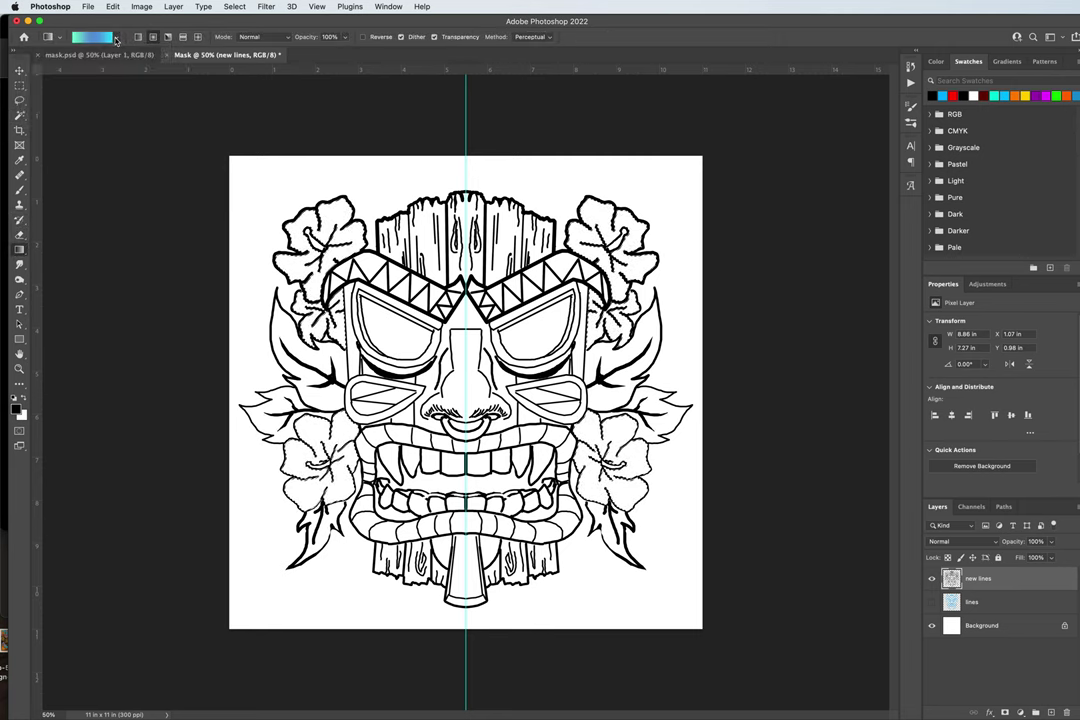
click(117, 41)
click(117, 41)
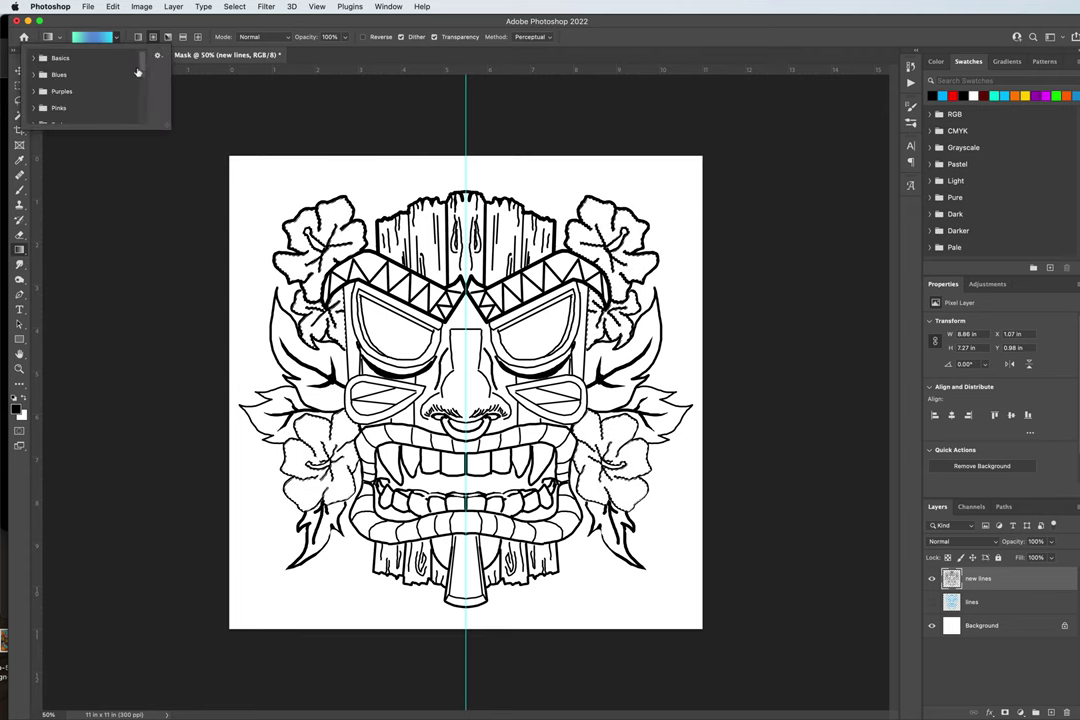
mouse_move(138, 72)
mouse_down()
mouse_move(142, 106)
mouse_move(138, 62)
mouse_move(142, 119)
mouse_move(137, 62)
mouse_move(138, 75)
mouse_up()
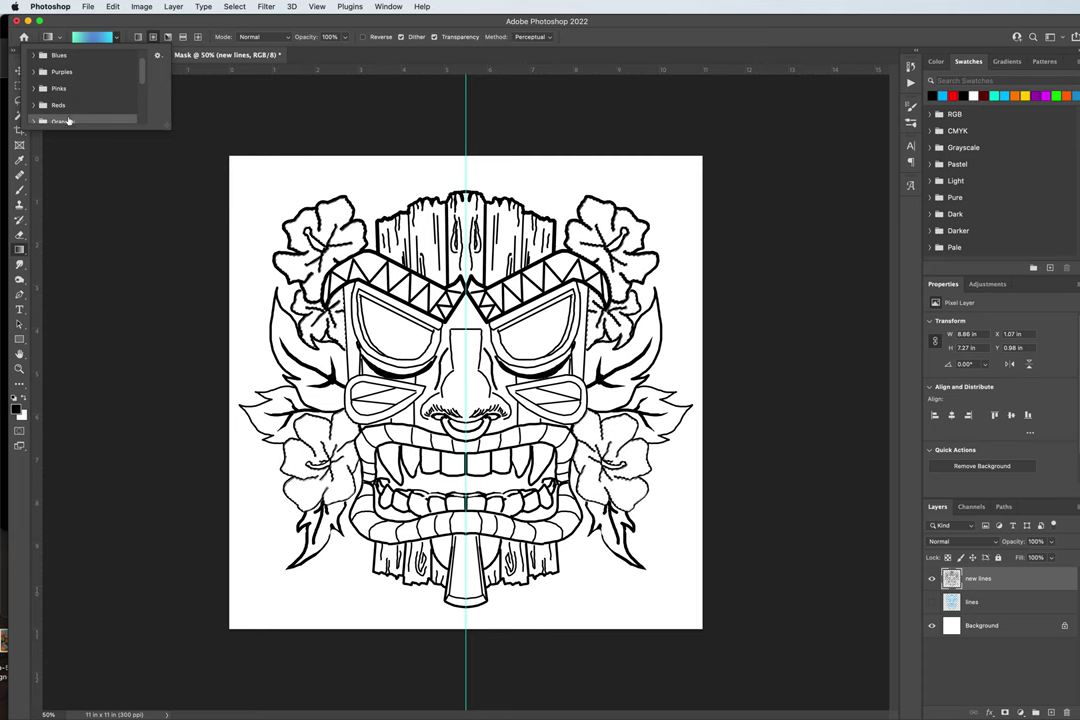
scroll(68, 118, down, 1)
click(128, 104)
scroll(127, 104, down, 2)
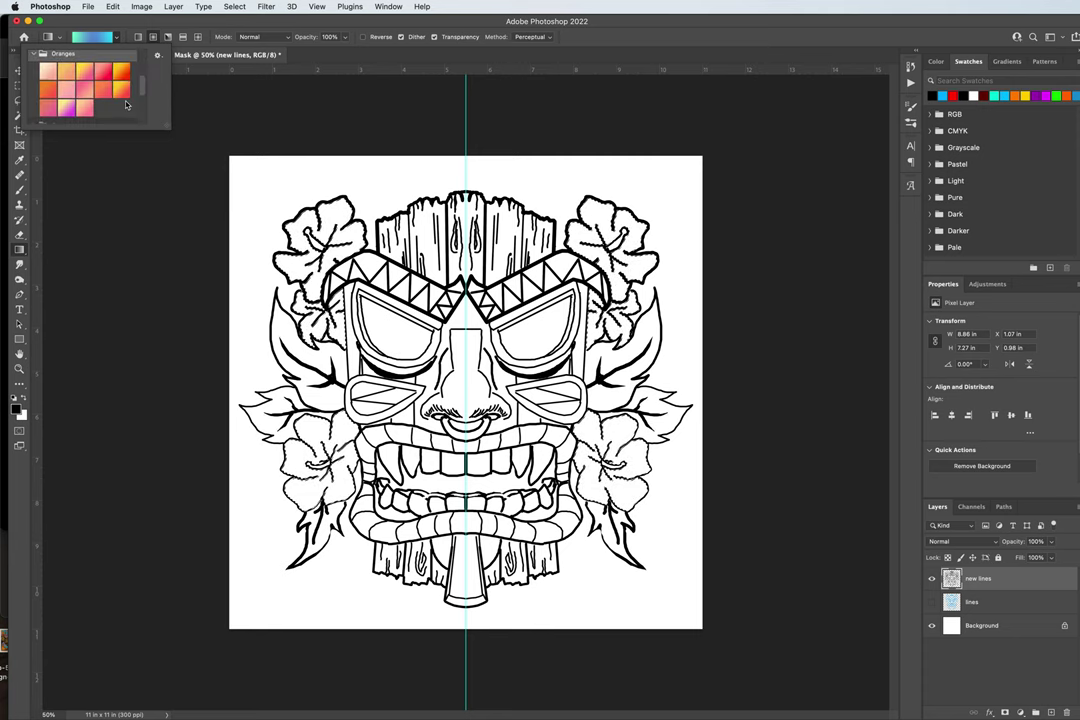
click(125, 72)
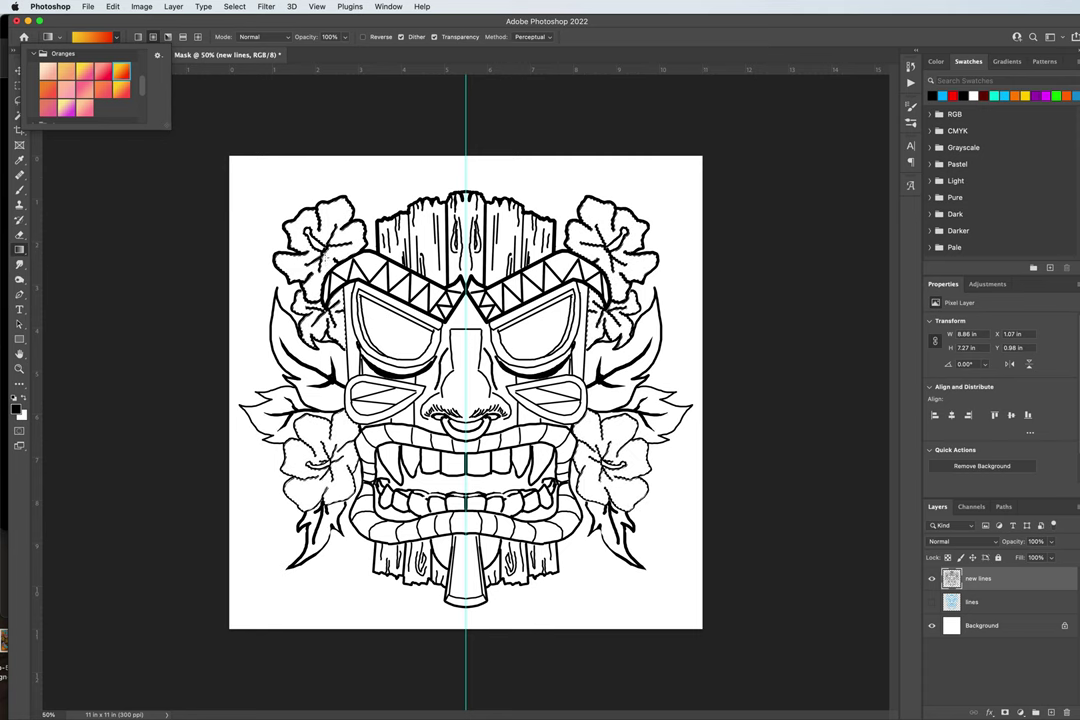
- Try orange gradient fills on the hibiscus flowers, then undo them all
drag(294, 234, 356, 272)
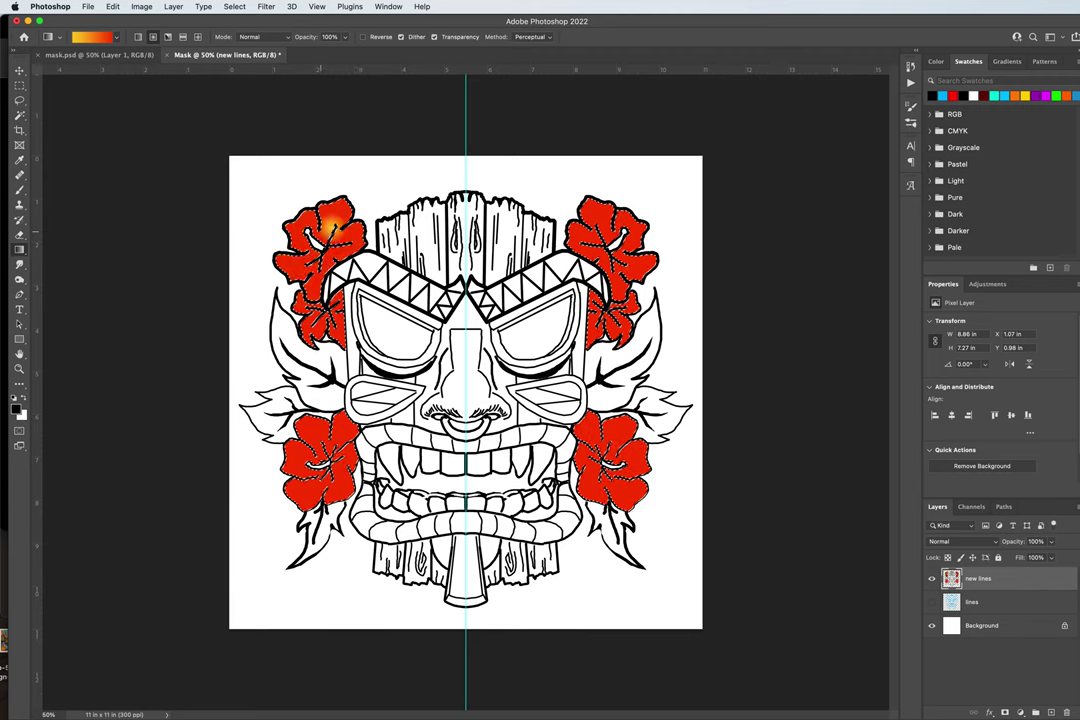
drag(330, 222, 310, 315)
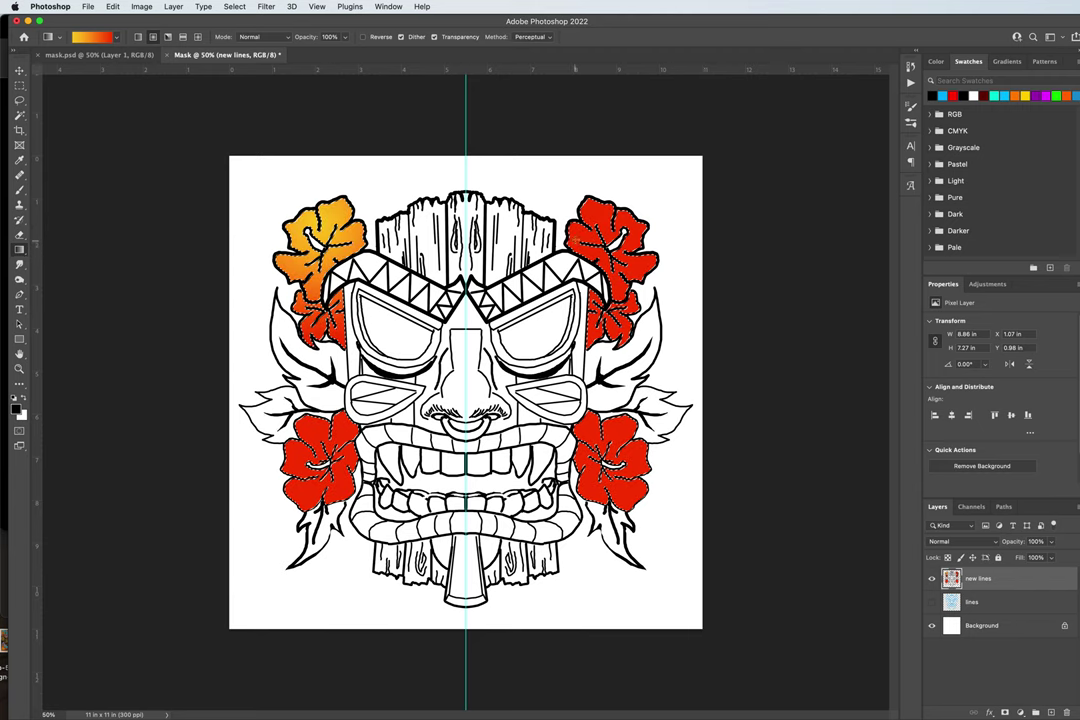
key(ctrl+z)
drag(597, 212, 609, 292)
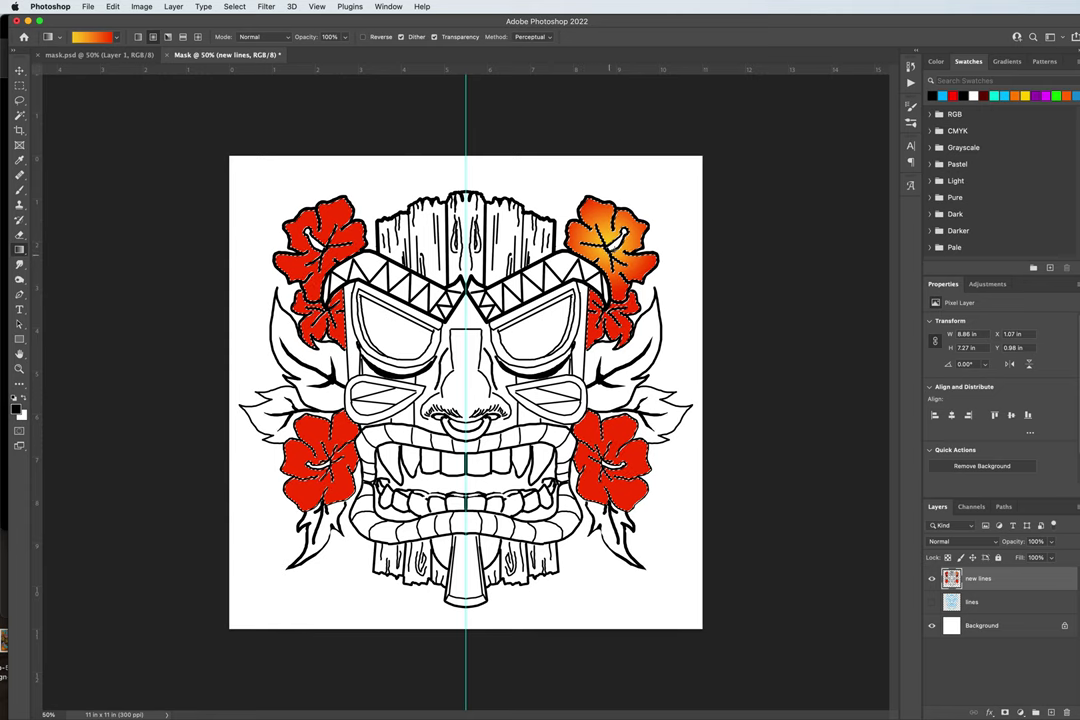
key(ctrl+z)
drag(318, 205, 298, 300)
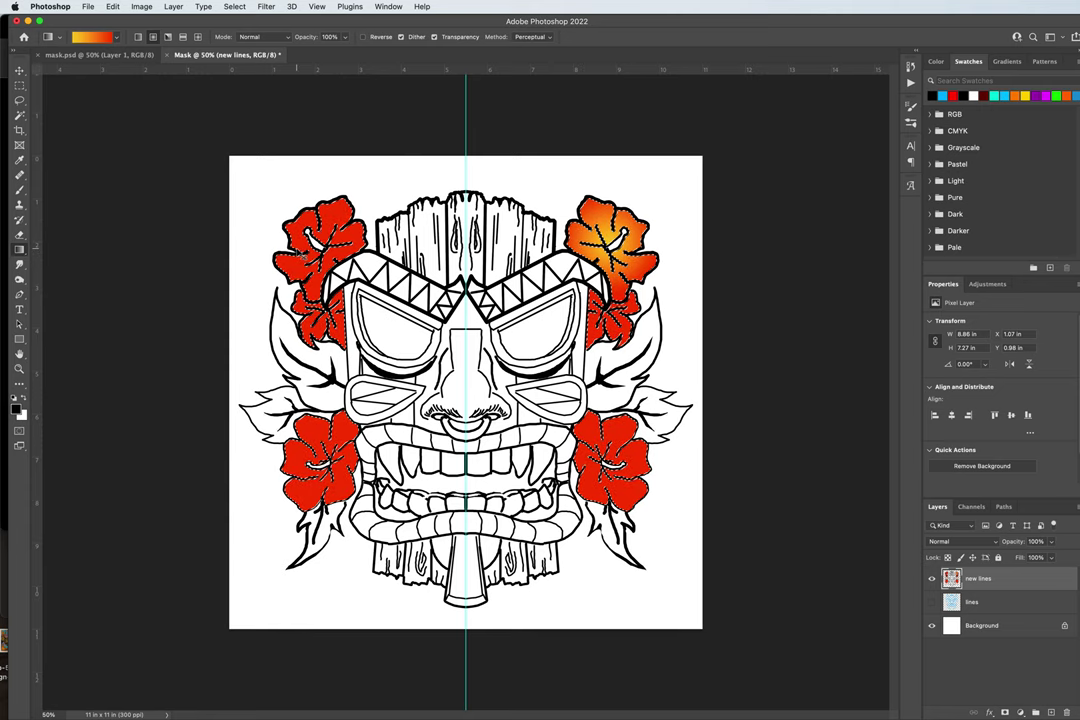
key(ctrl+z)
key(ctrl+shift+z)
key(ctrl+z)
key(ctrl+z)
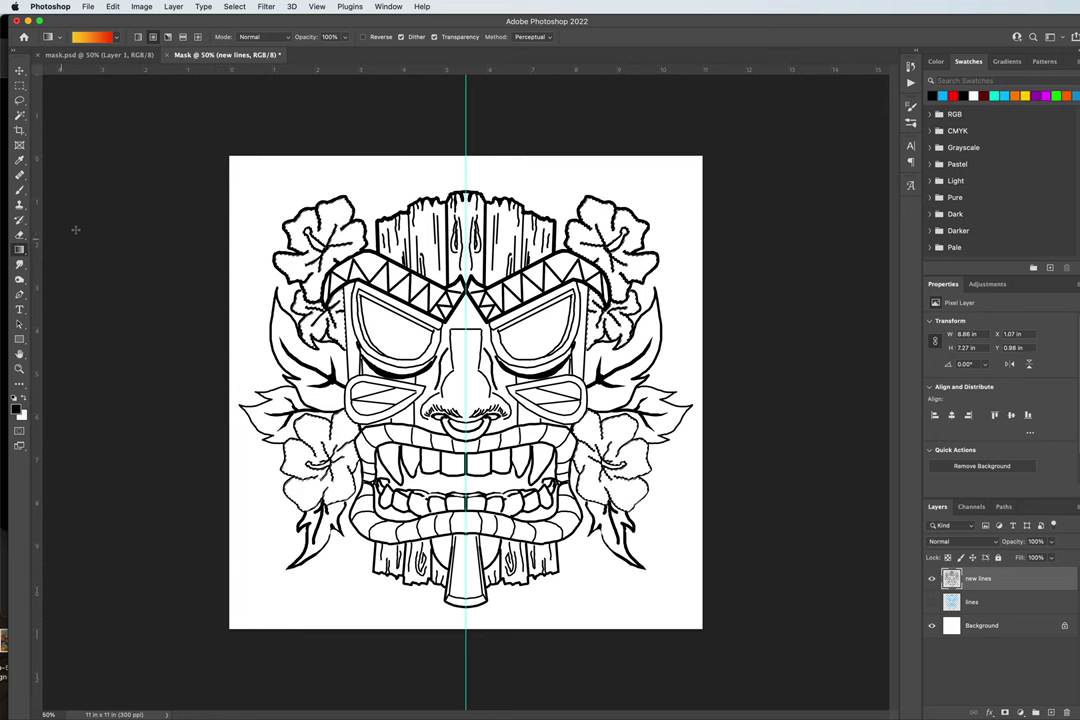
- Magic Wand the top-left hibiscus alone and fill it with the orange gradient
key(w)
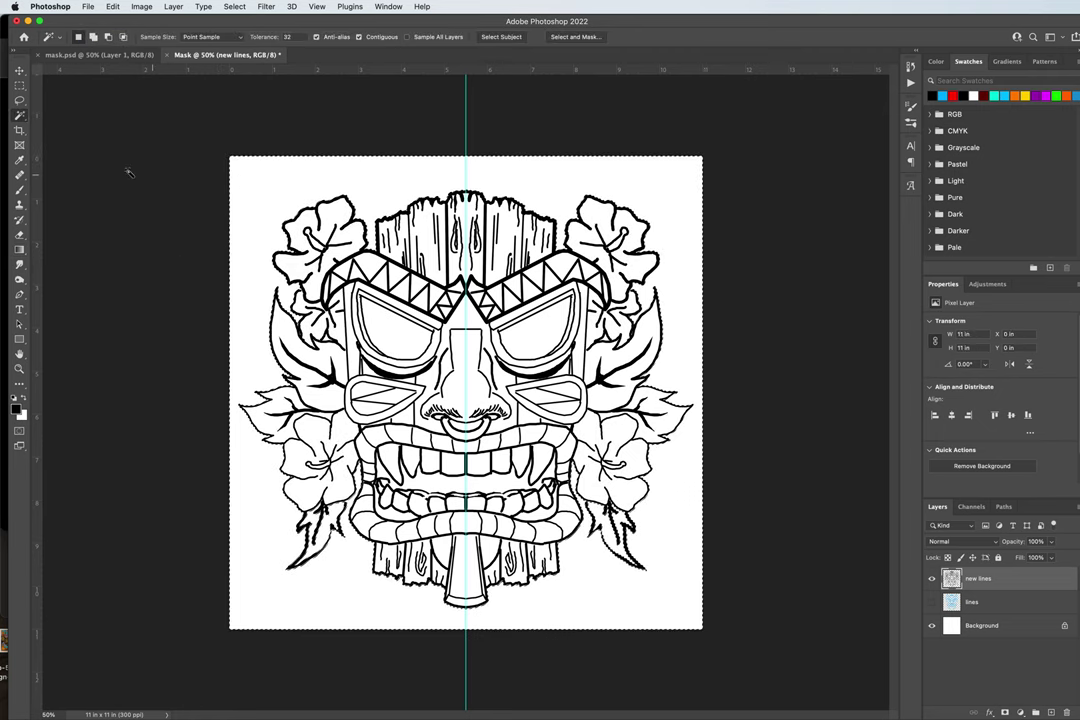
key(ctrl+d)
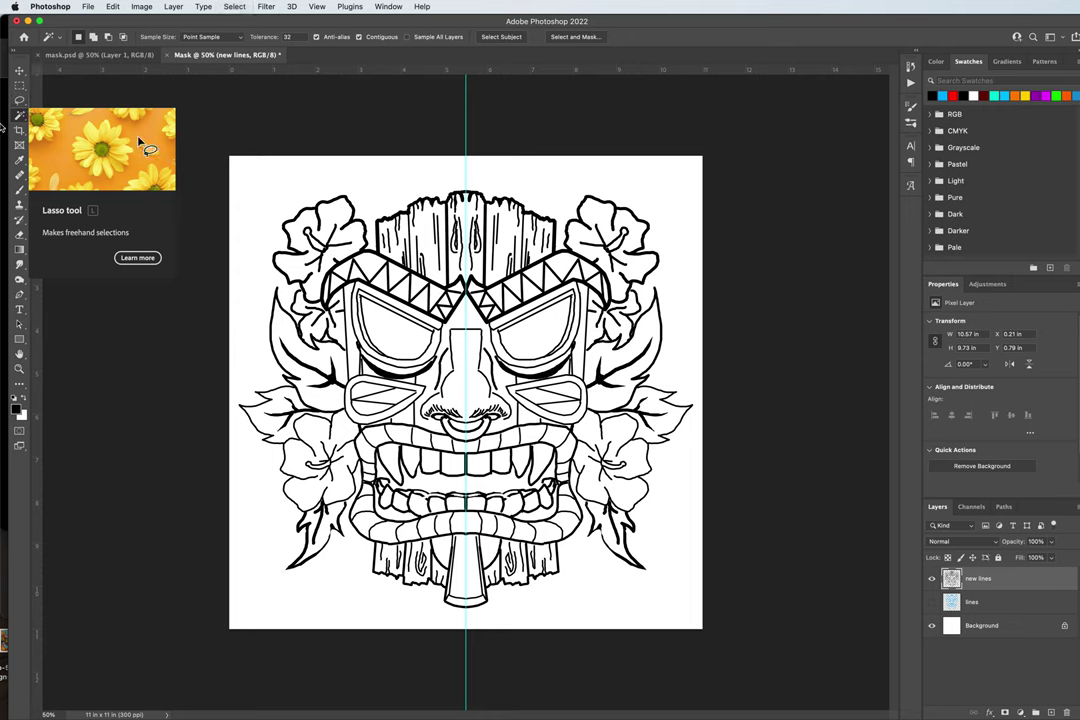
click(327, 228)
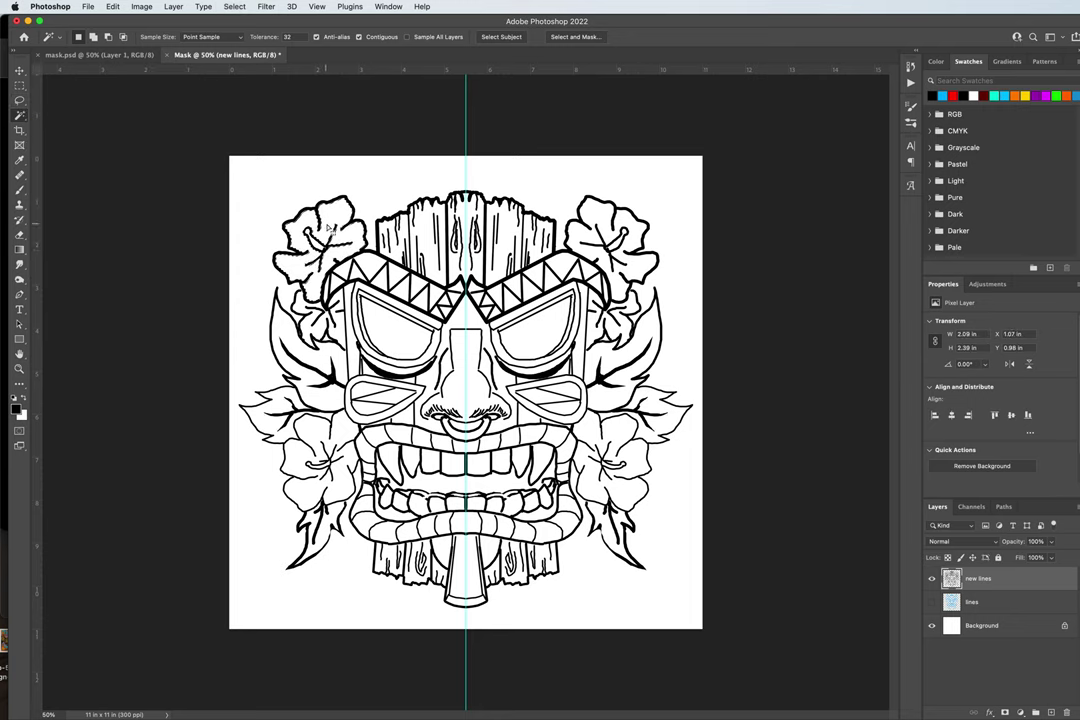
key(g)
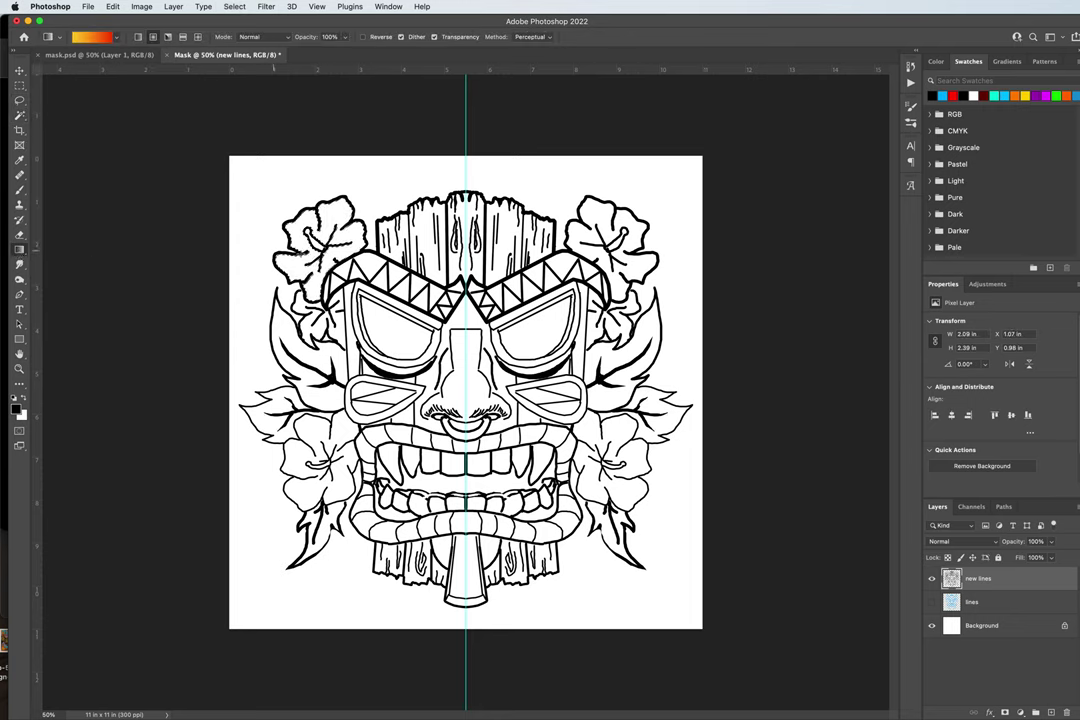
drag(277, 212, 320, 250)
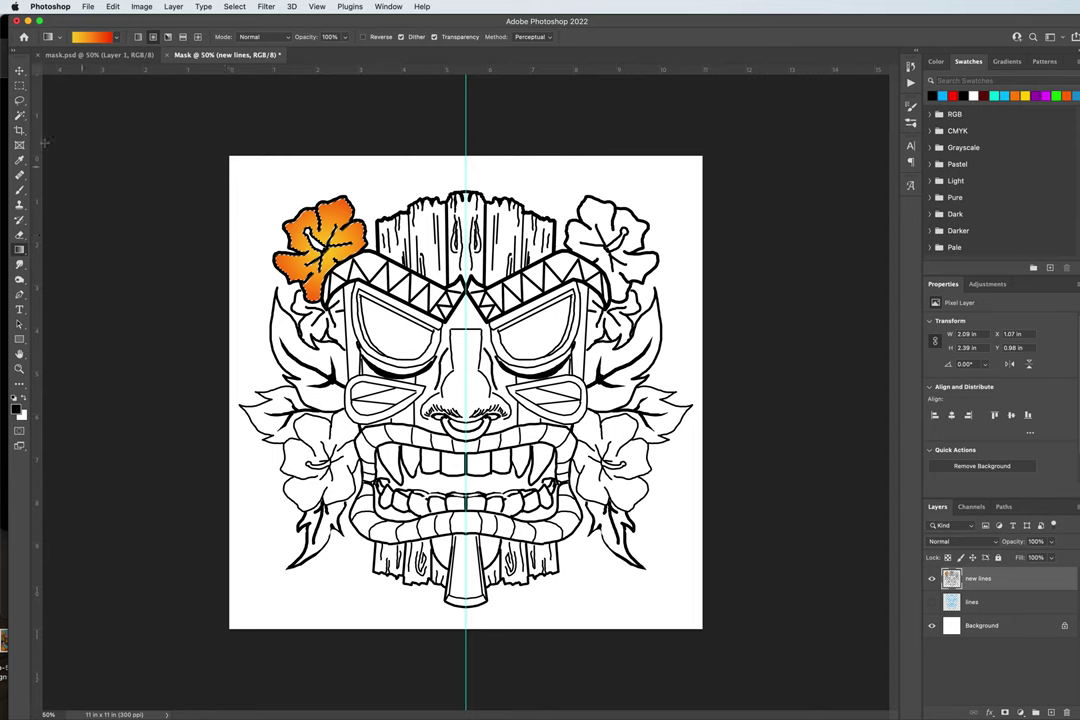
- Select the small flower beneath the top-left hibiscus, then Magic Wand the lower-left hibiscus
click(19, 117)
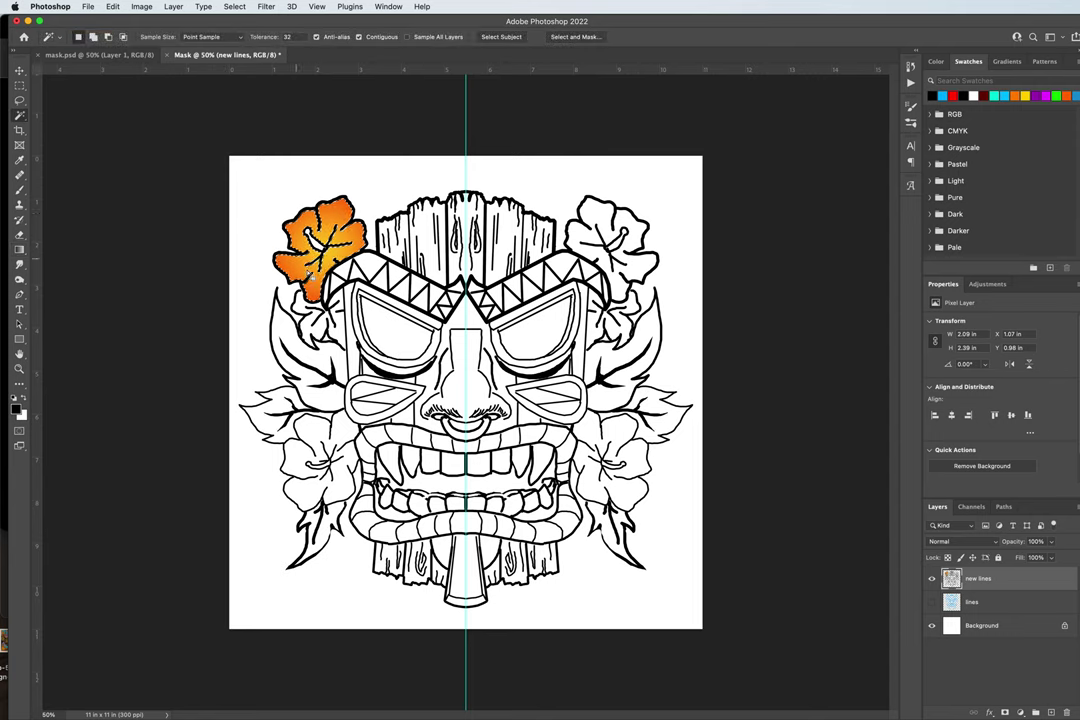
click(316, 334)
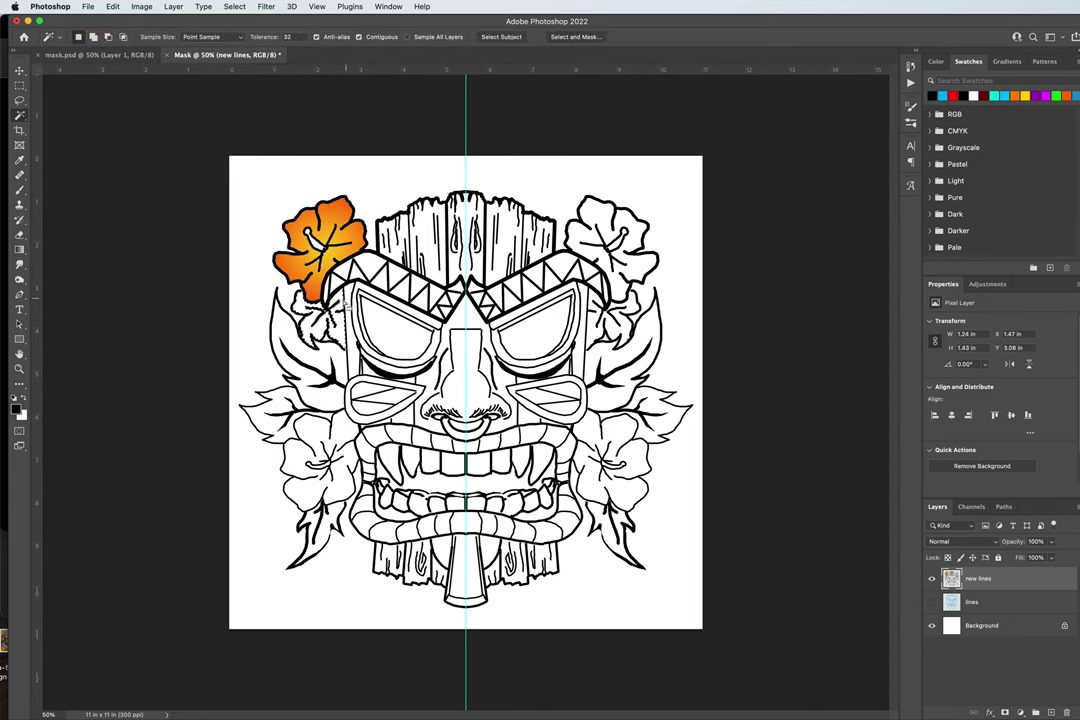
click(20, 248)
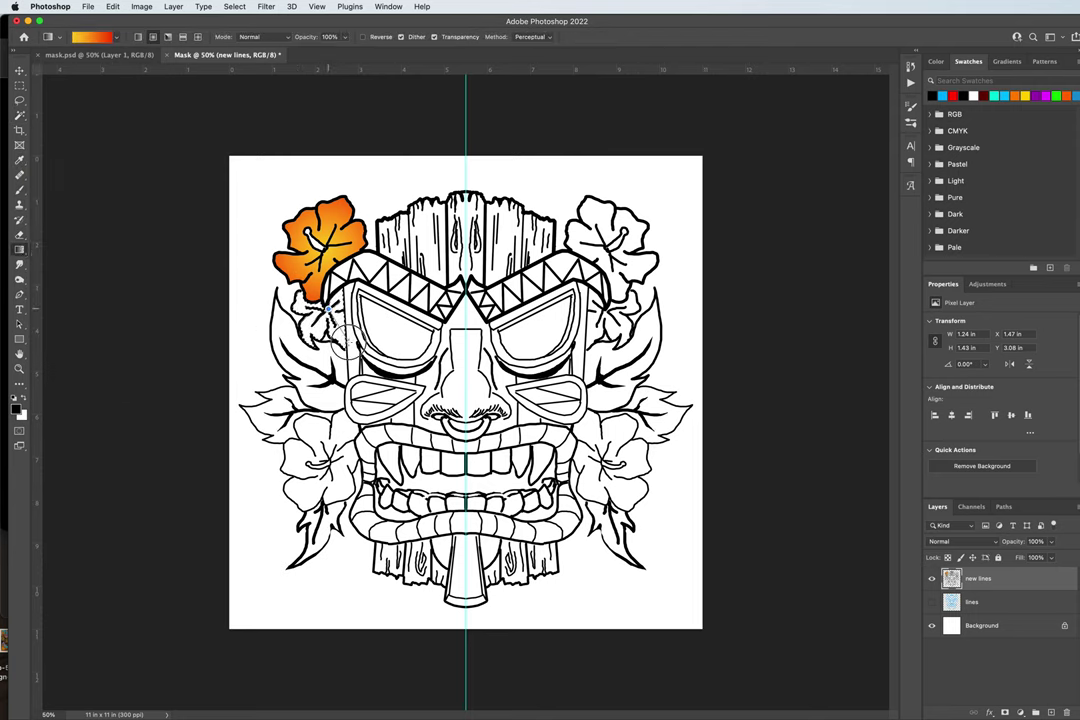
click(20, 70)
click(20, 250)
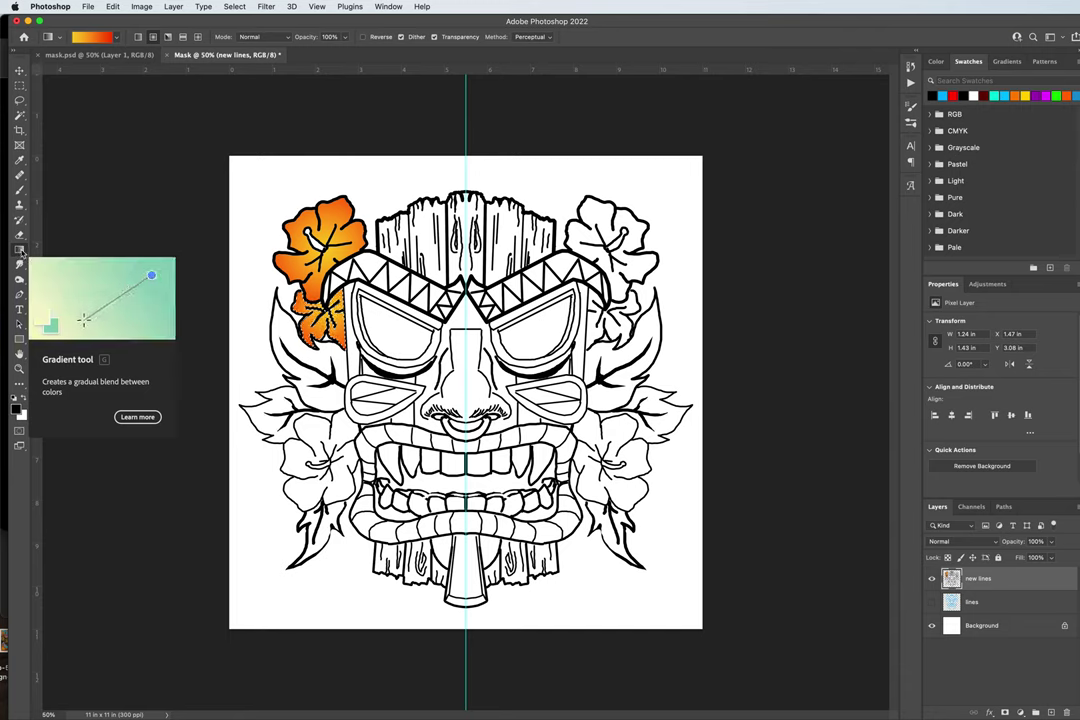
click(18, 116)
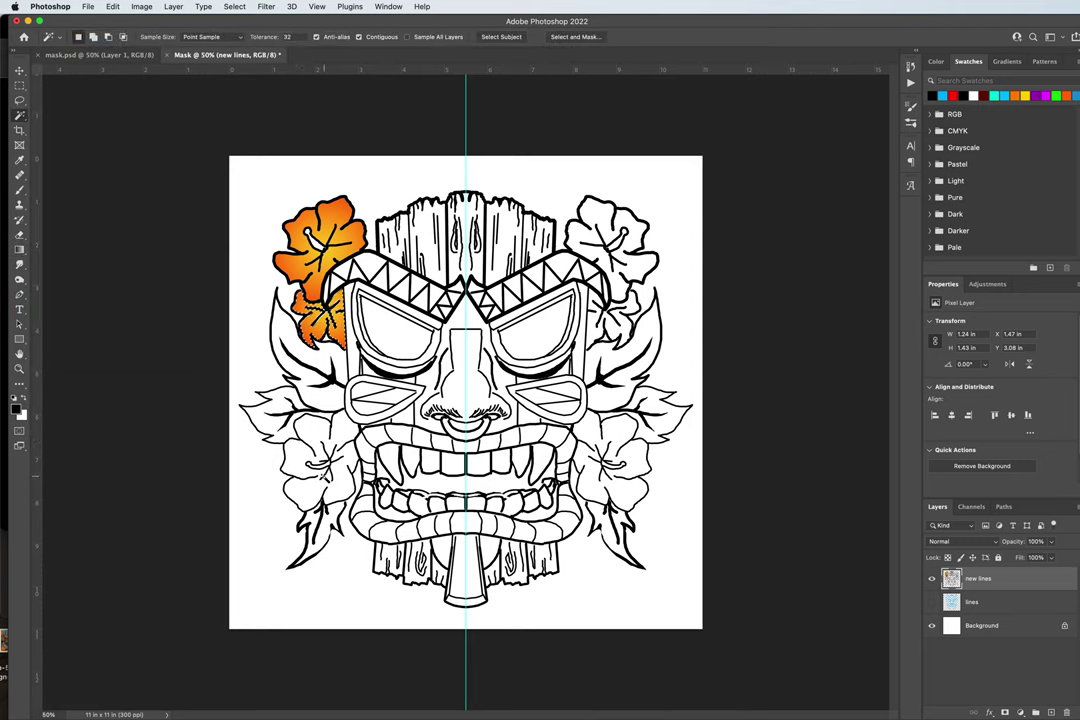
click(252, 398)
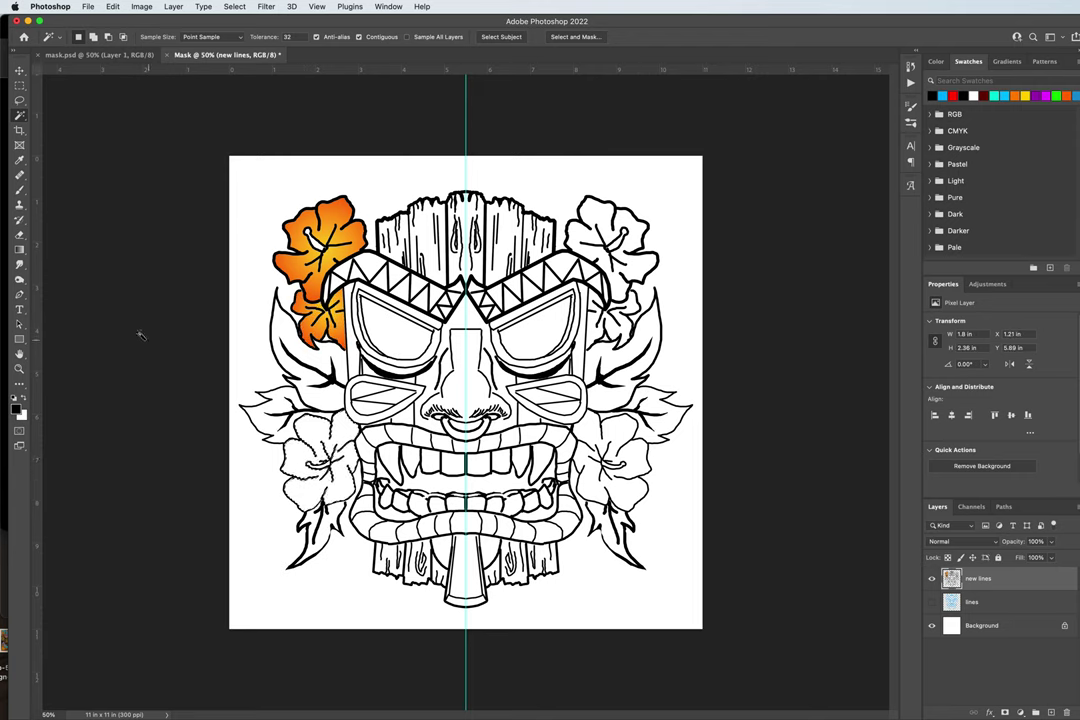
- Fill the lower-left hibiscus with the orange gradient
key(g)
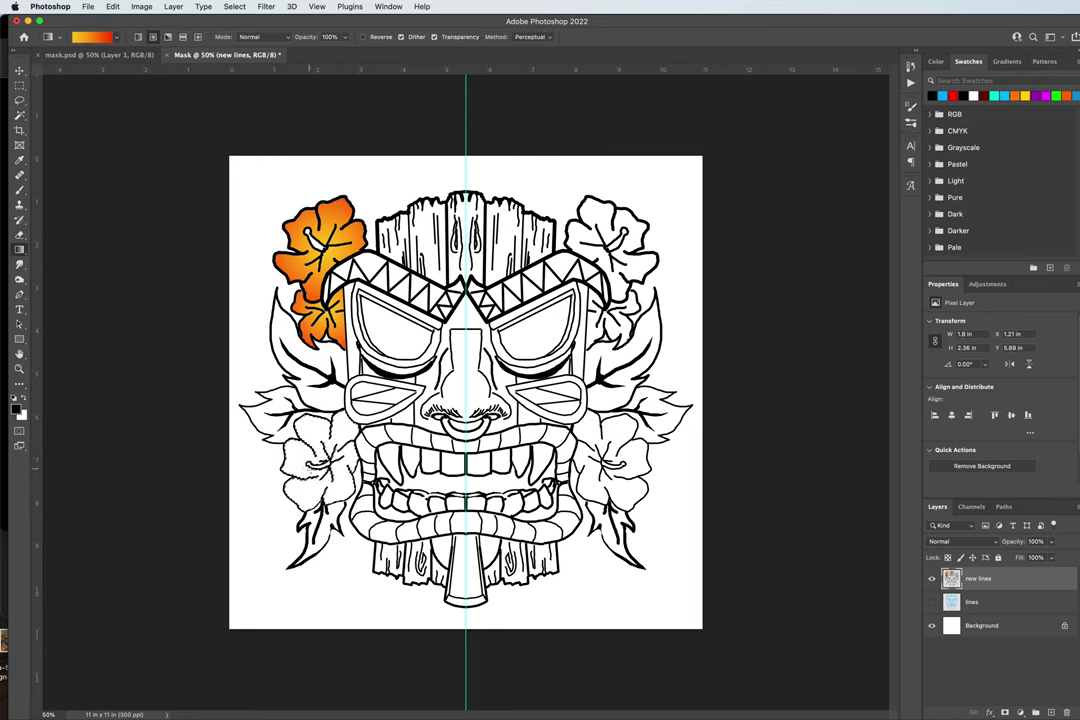
drag(318, 440, 268, 524)
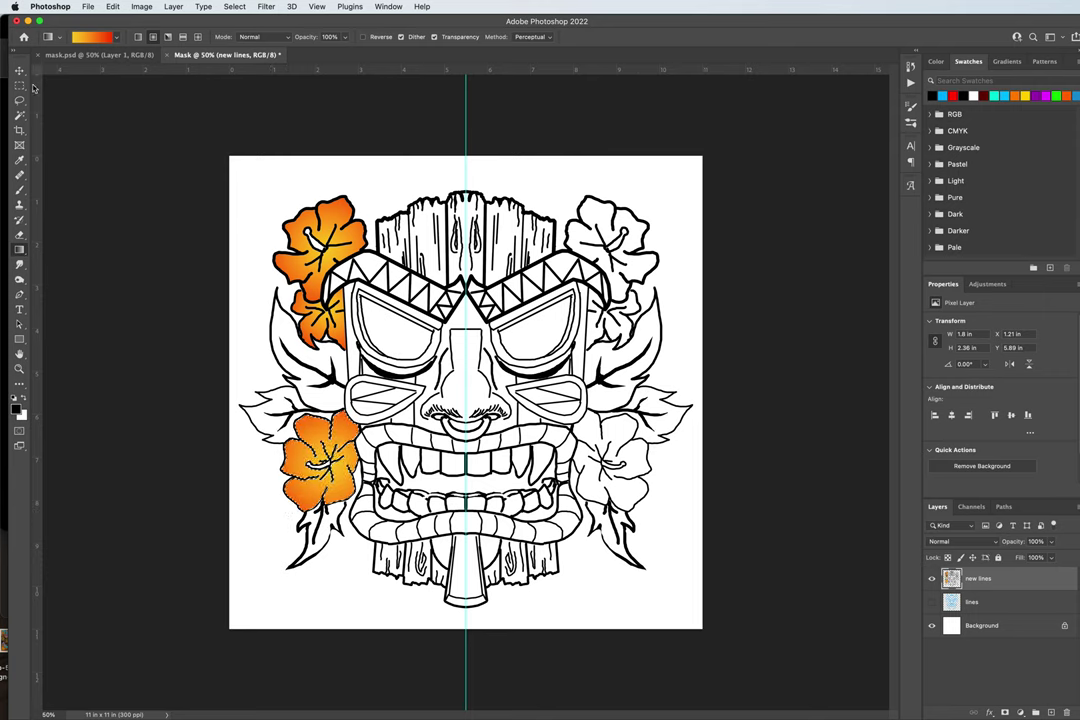
key(x)
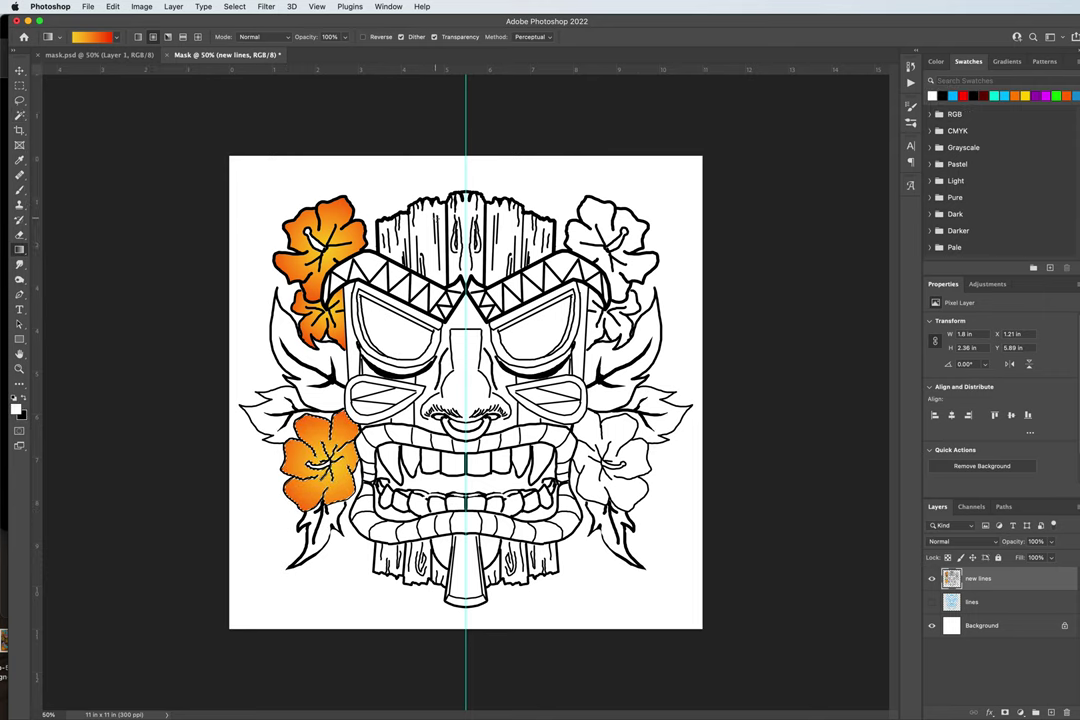
key(super+BackSpace)
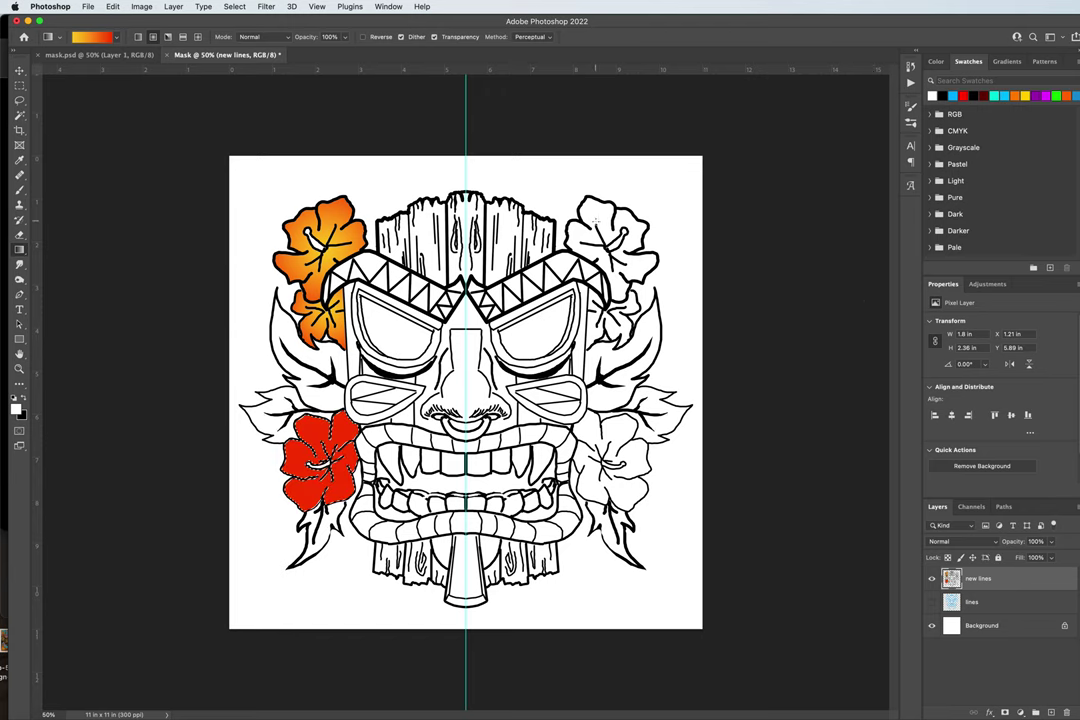
key(super+z)
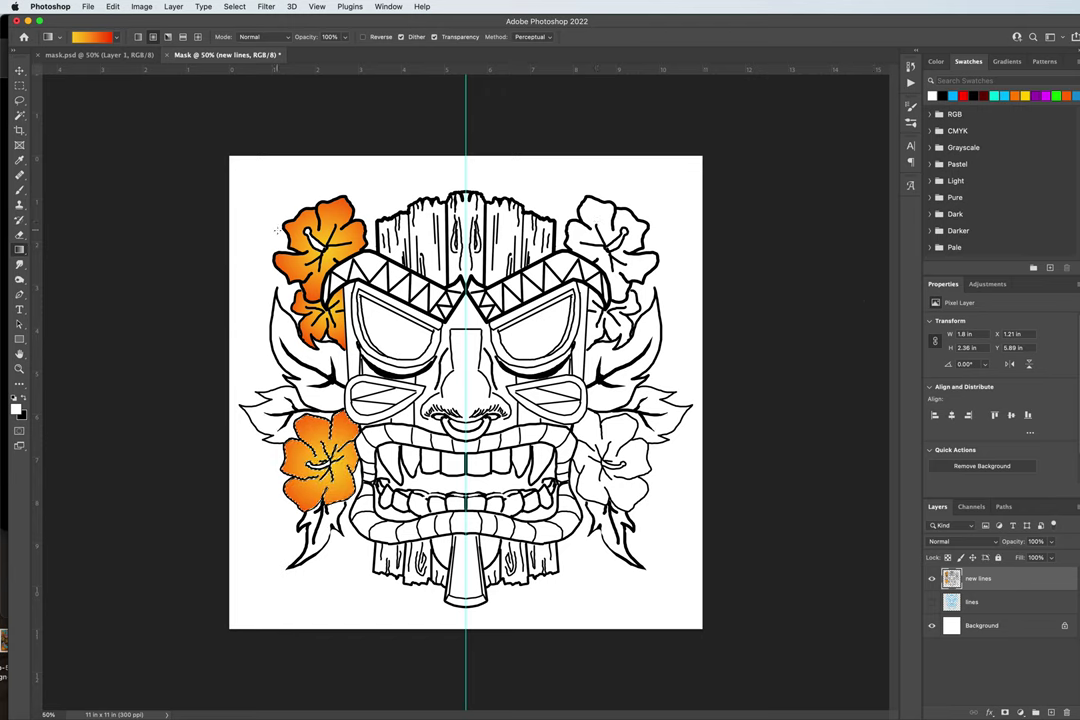
- Select the upper-right hibiscus and fill it with a radial orange gradient
key(w)
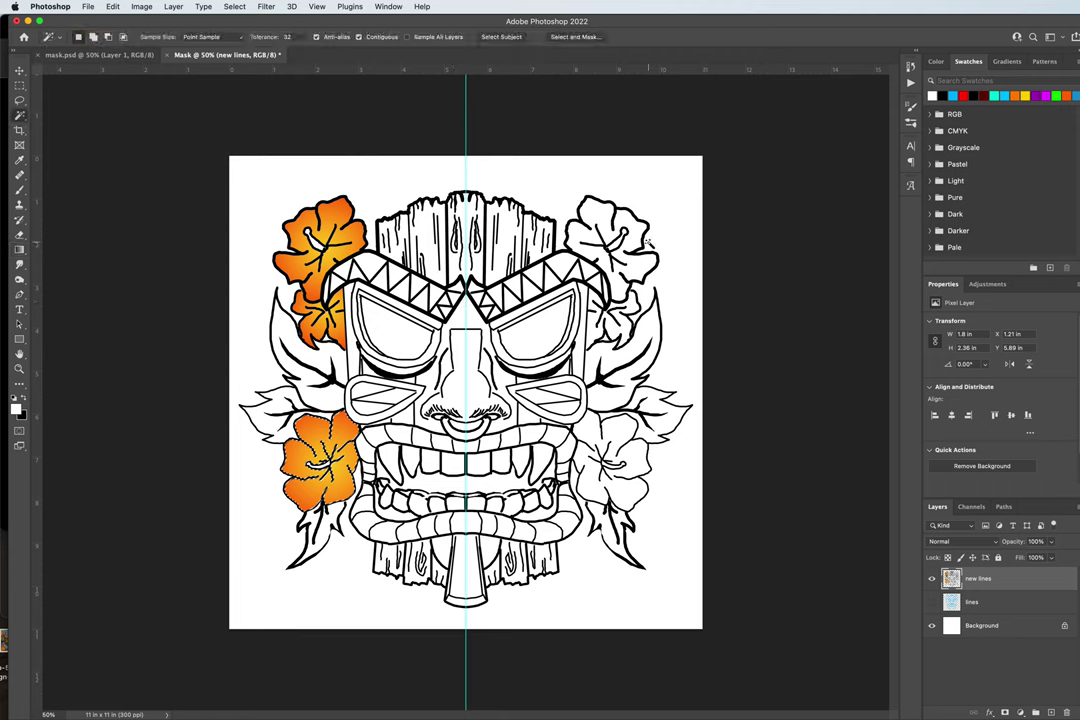
click(647, 240)
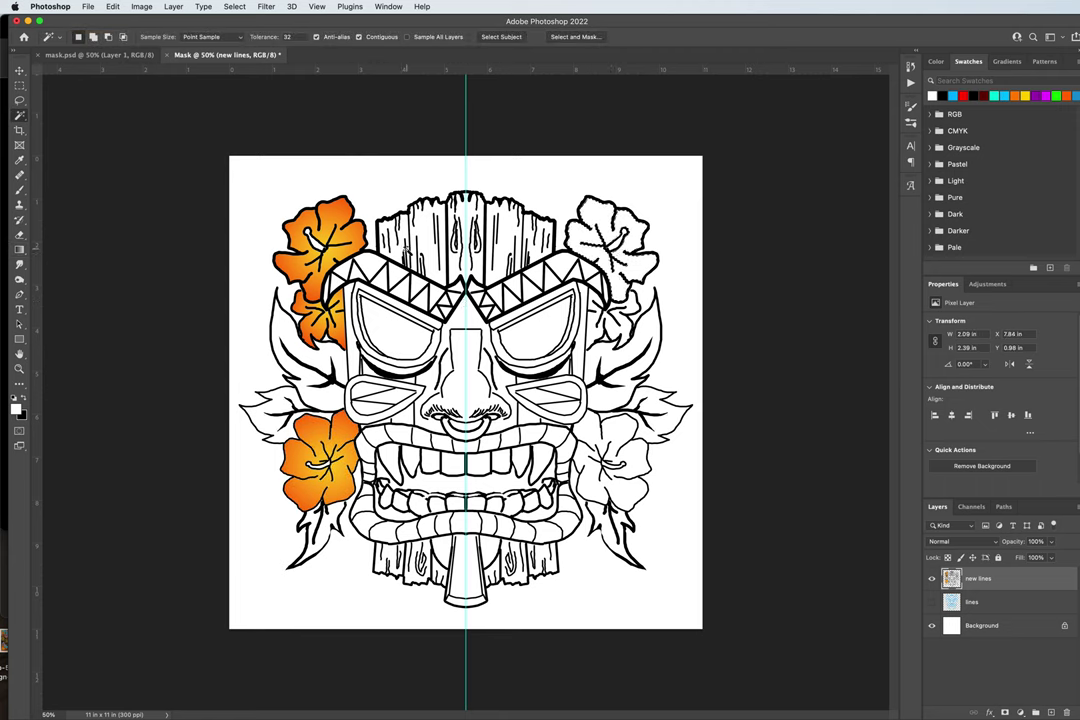
key(g)
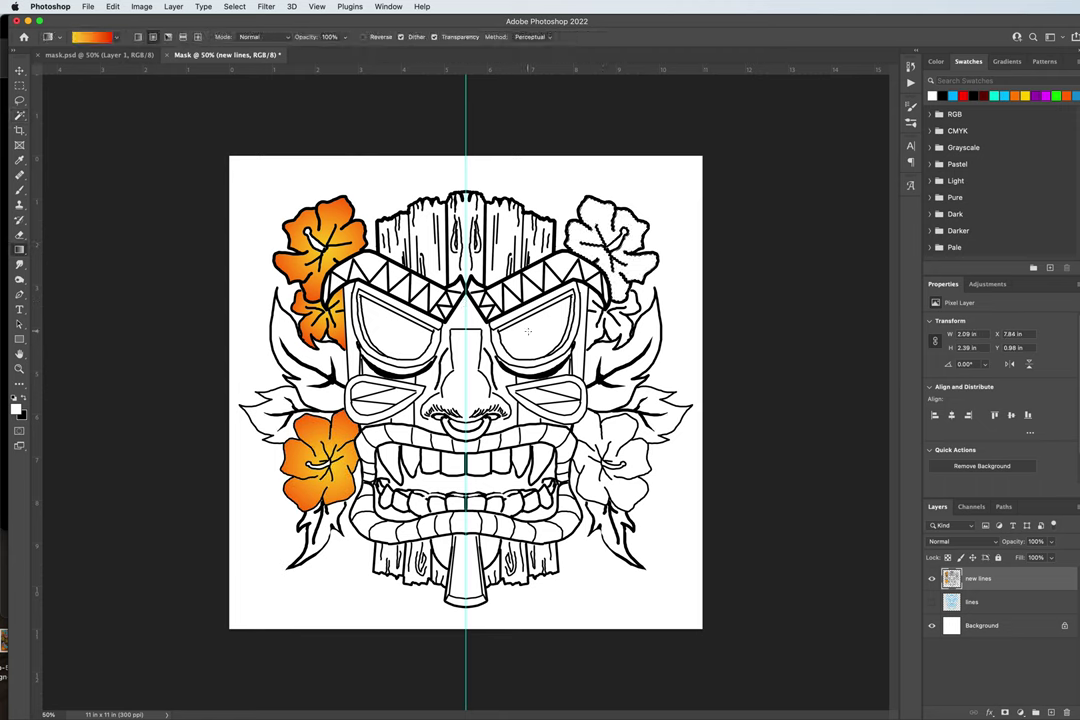
click(154, 37)
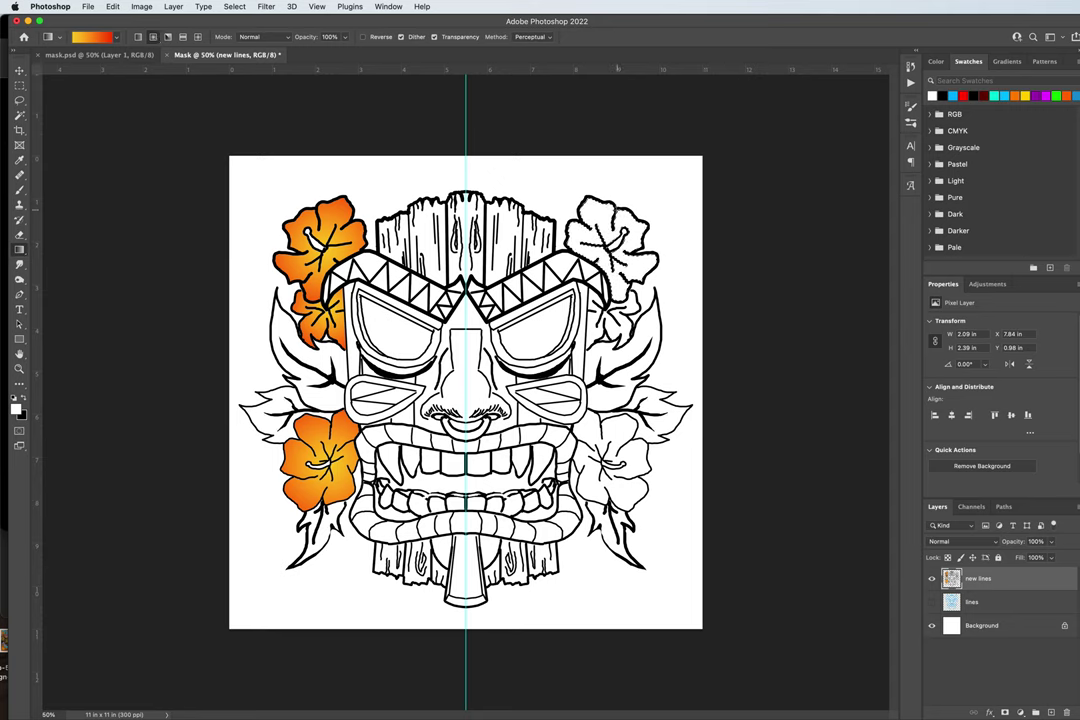
drag(612, 240, 650, 207)
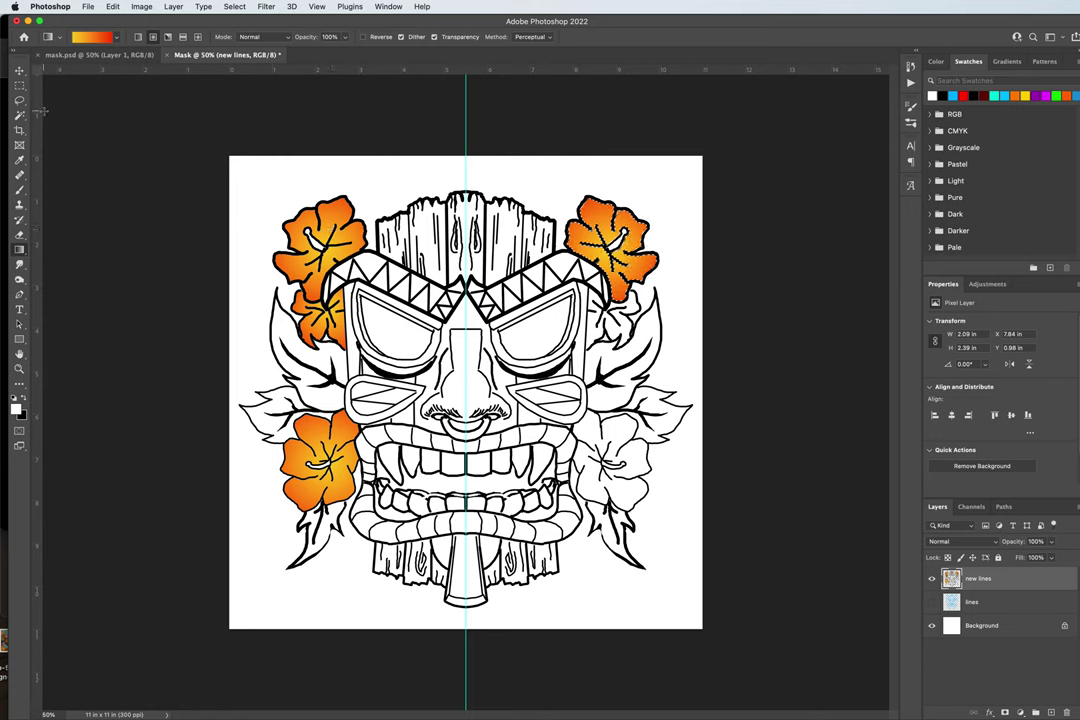
- Fill the small flower behind the upper-right hibiscus with an orange gradient, darker at top
key(w)
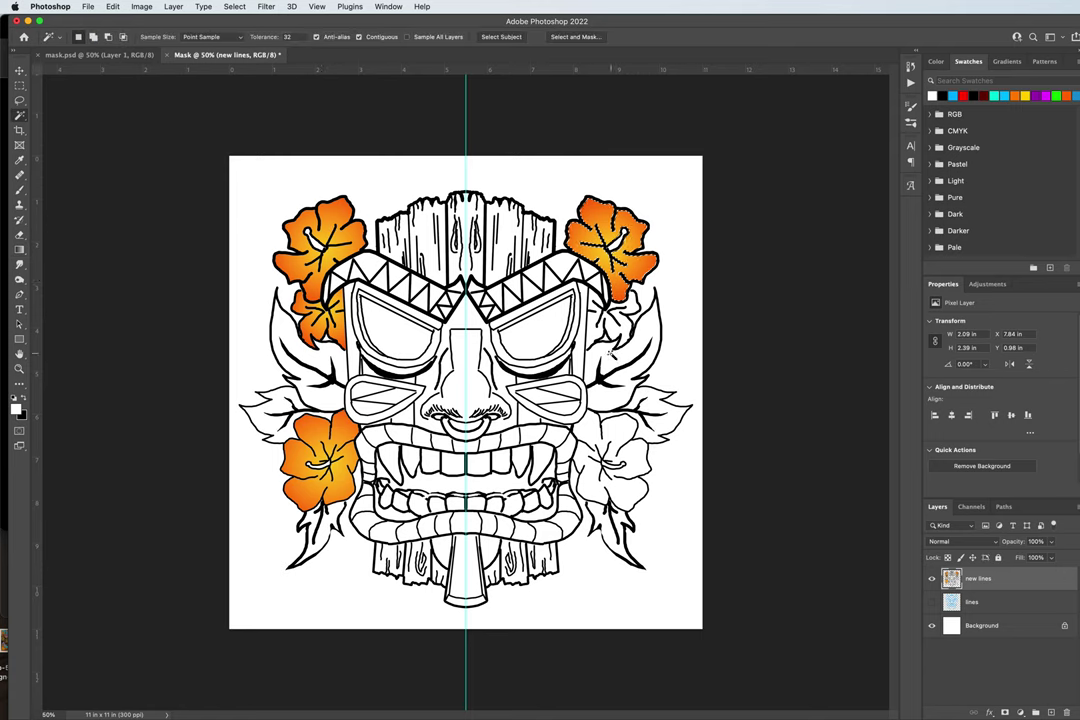
click(622, 326)
click(622, 326)
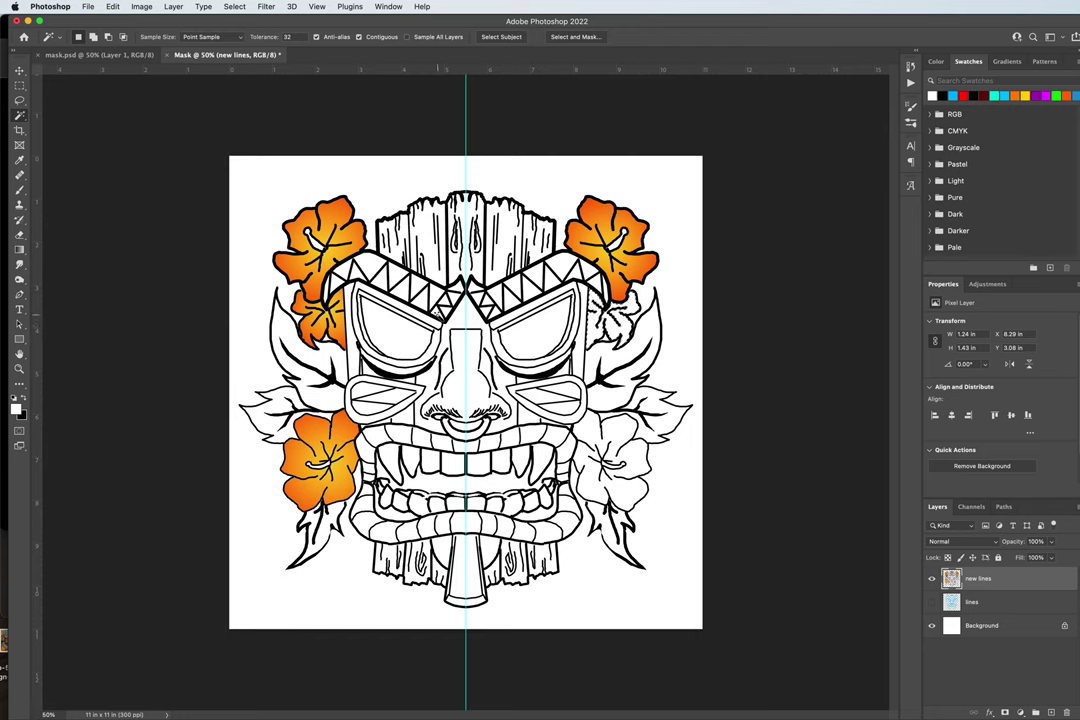
key(g)
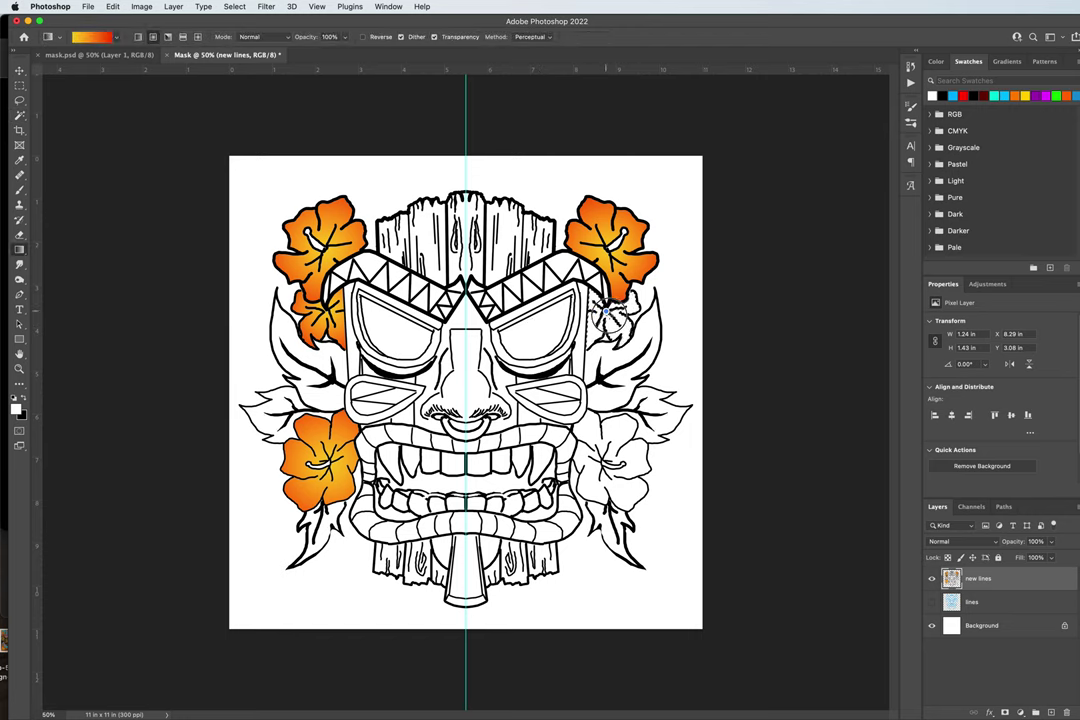
drag(520, 258, 552, 316)
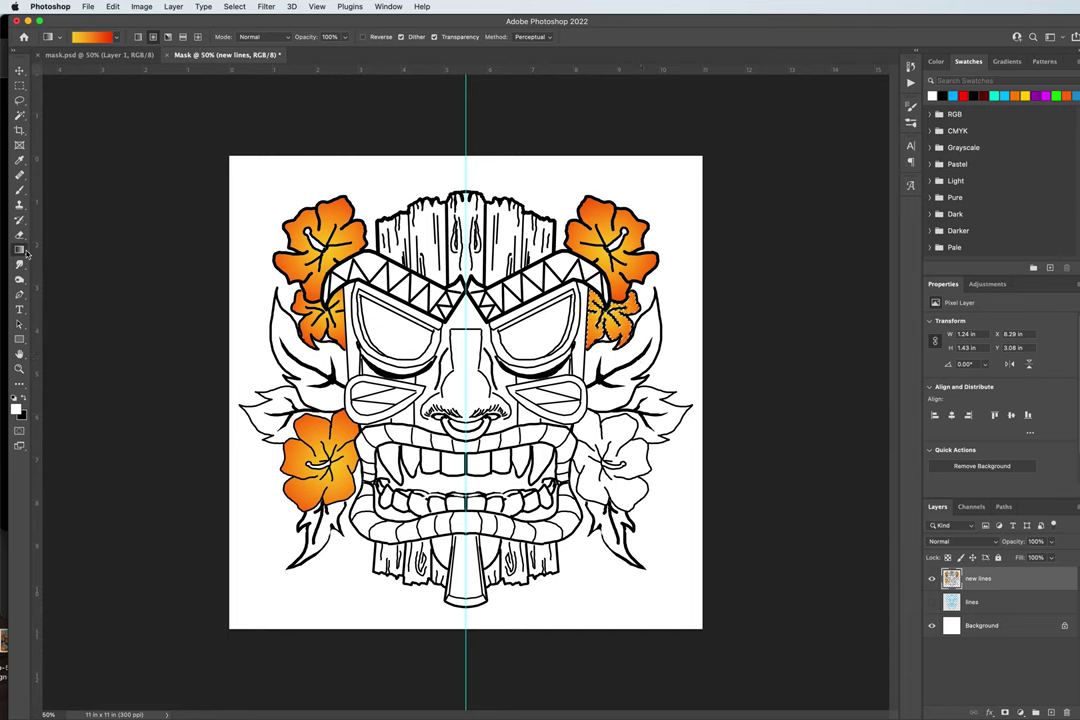
drag(510, 262, 520, 300)
- Select the lower-right hibiscus and fill it with the orange-to-yellow gradient
key(w)
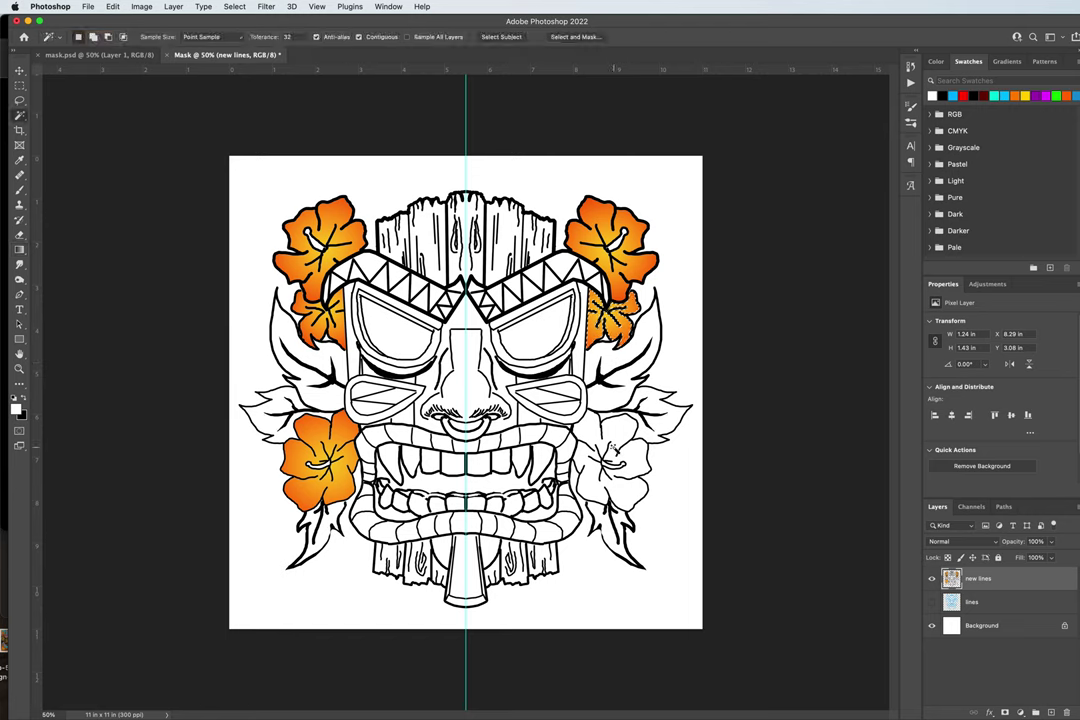
click(614, 452)
key(g)
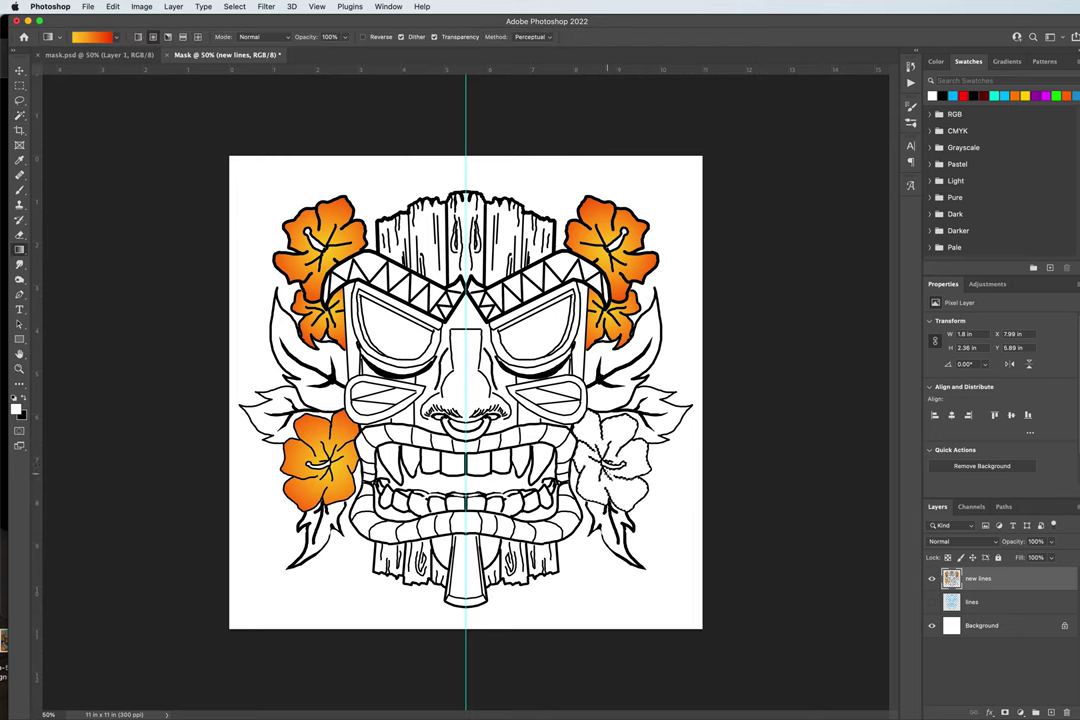
drag(590, 425, 640, 500)
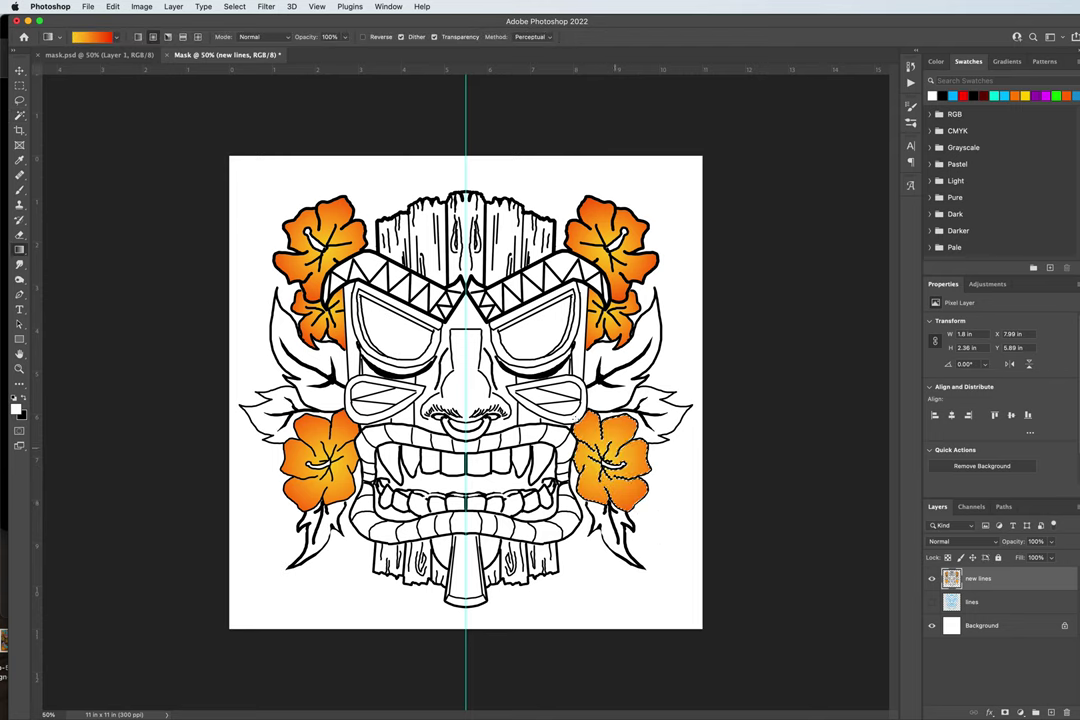
- Deselect the lower-right flower so nothing remains selected
click(19, 84)
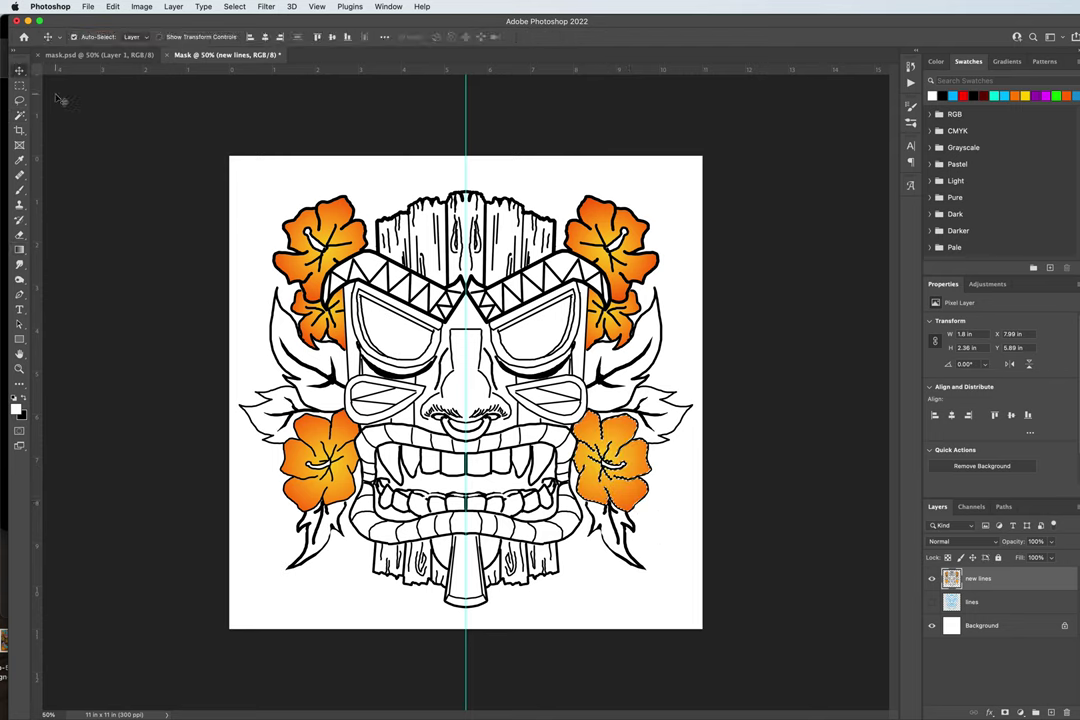
click(19, 70)
click(80, 104)
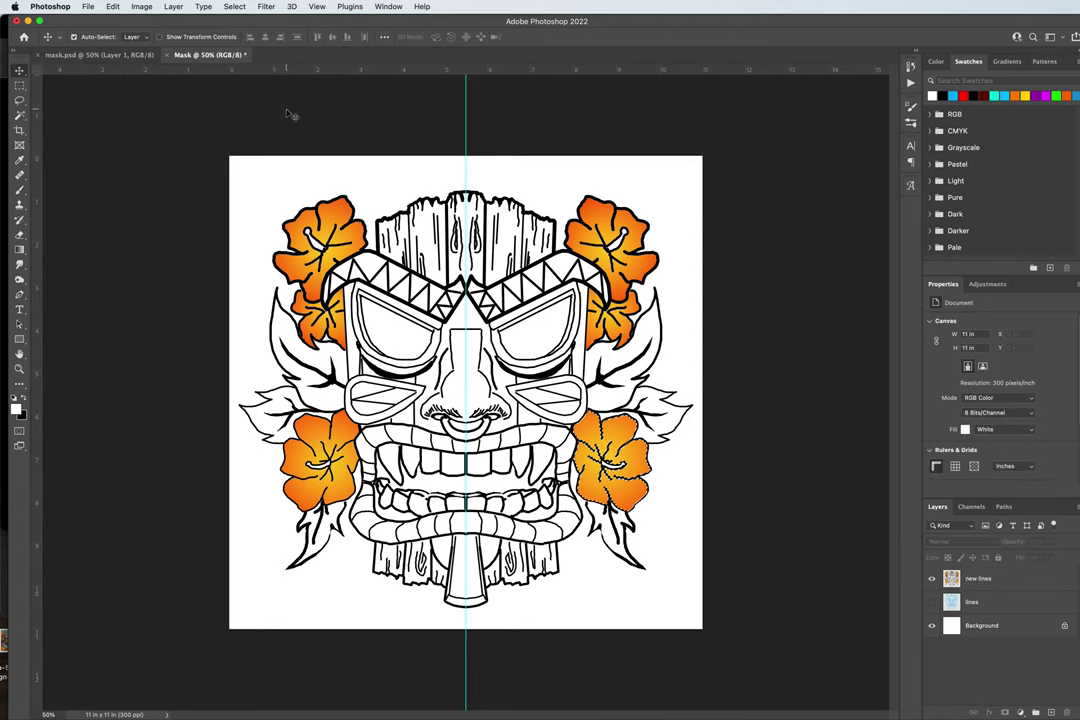
key(super+d)
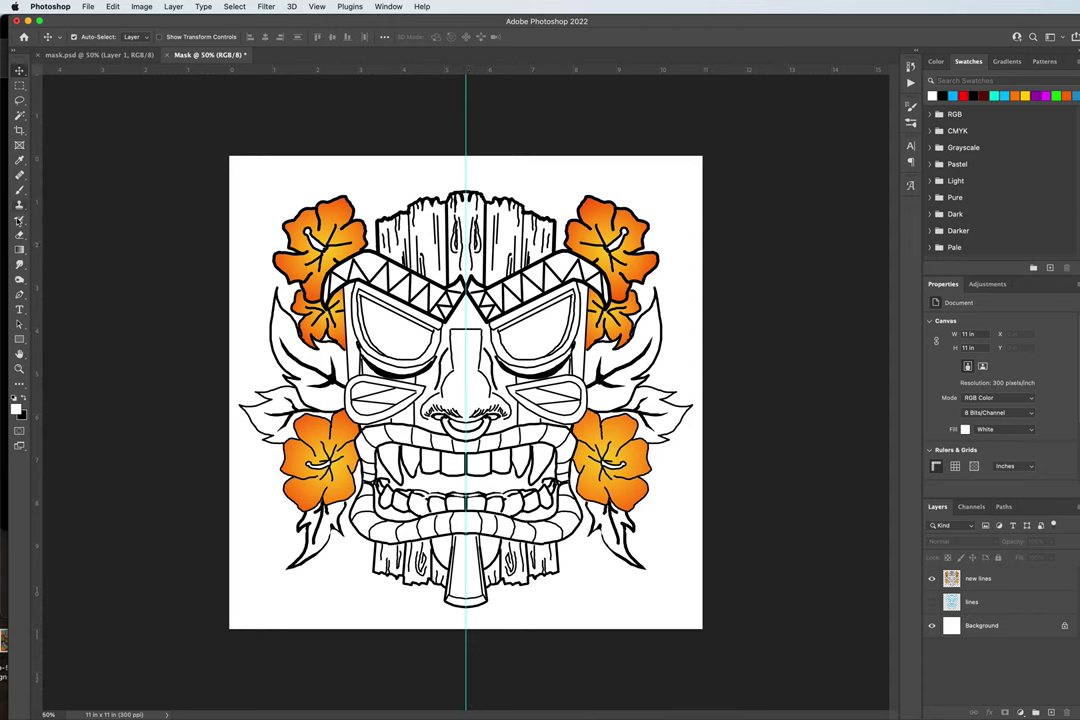
- Choose the Paint Bucket and set the foreground colour to bright green 00b716
drag(19, 249, 73, 262)
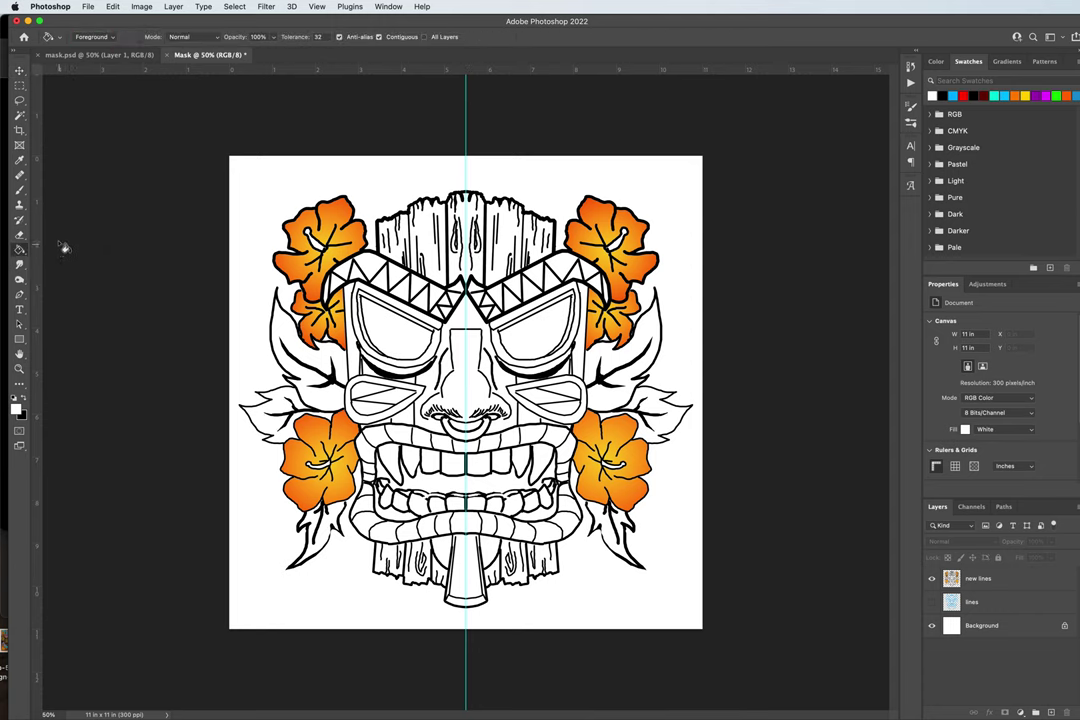
click(16, 408)
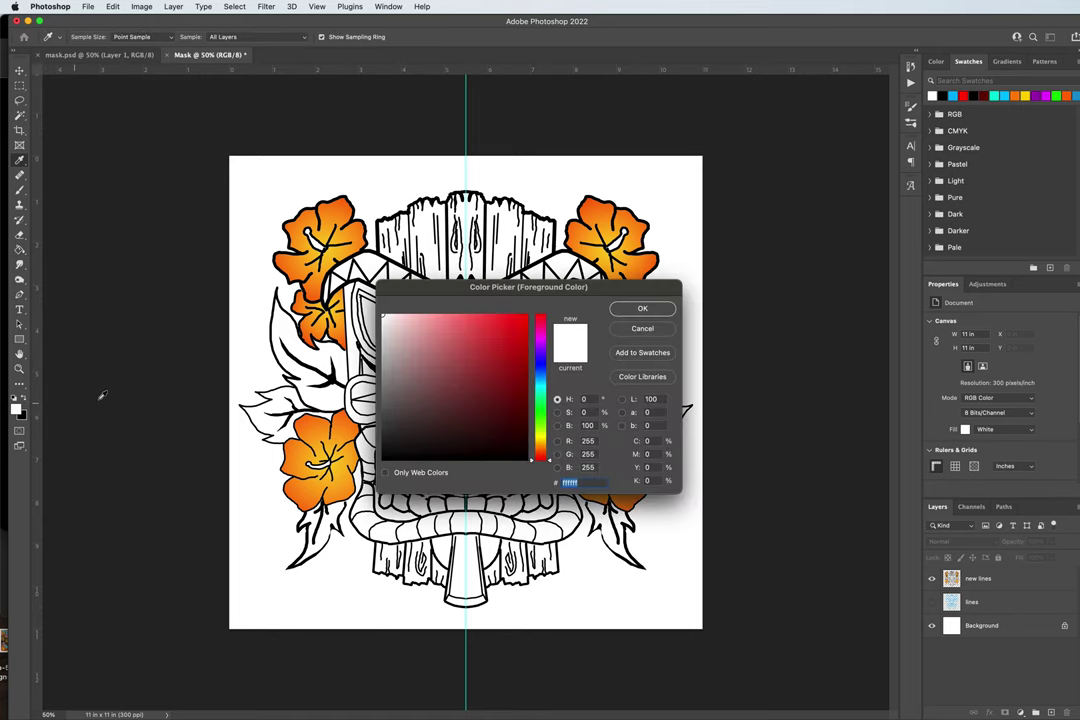
click(540, 408)
click(526, 346)
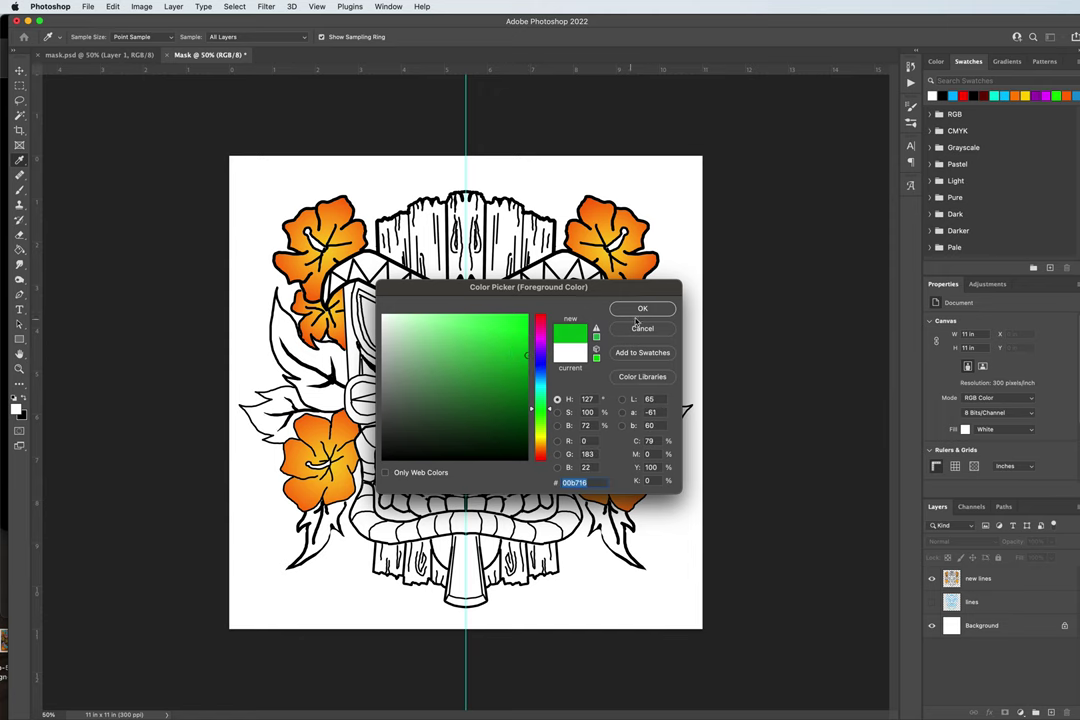
key(Return)
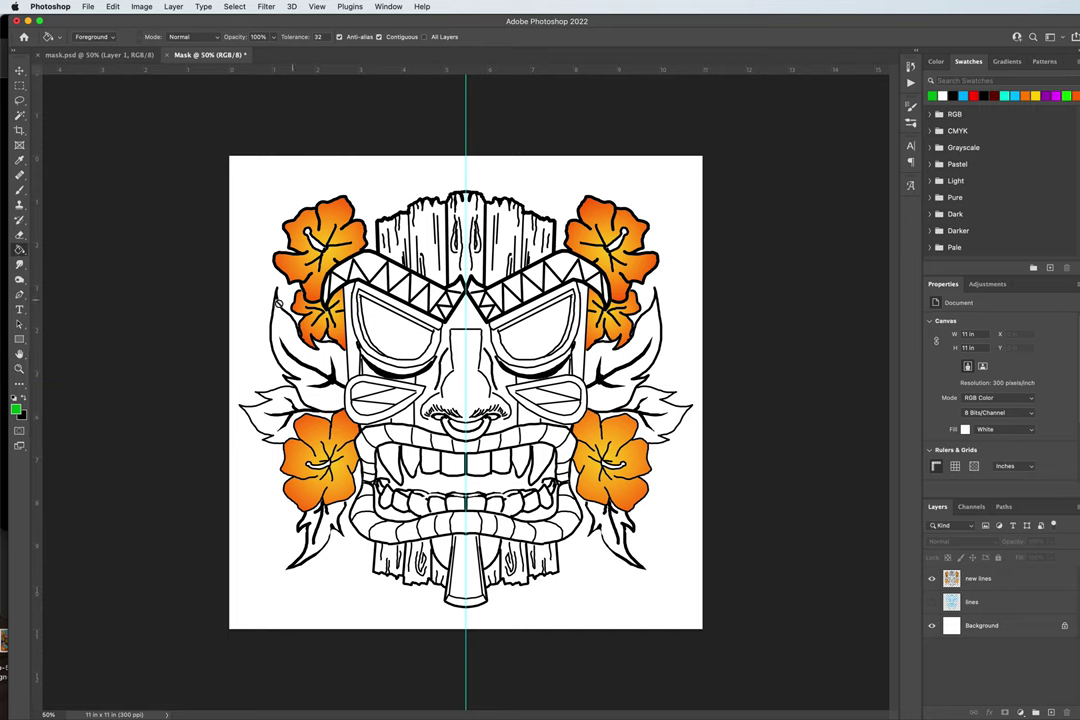
- Fill the upper-left leaf and the leaf beside the lower-left flower green, undoing a stray background fill
click(979, 580)
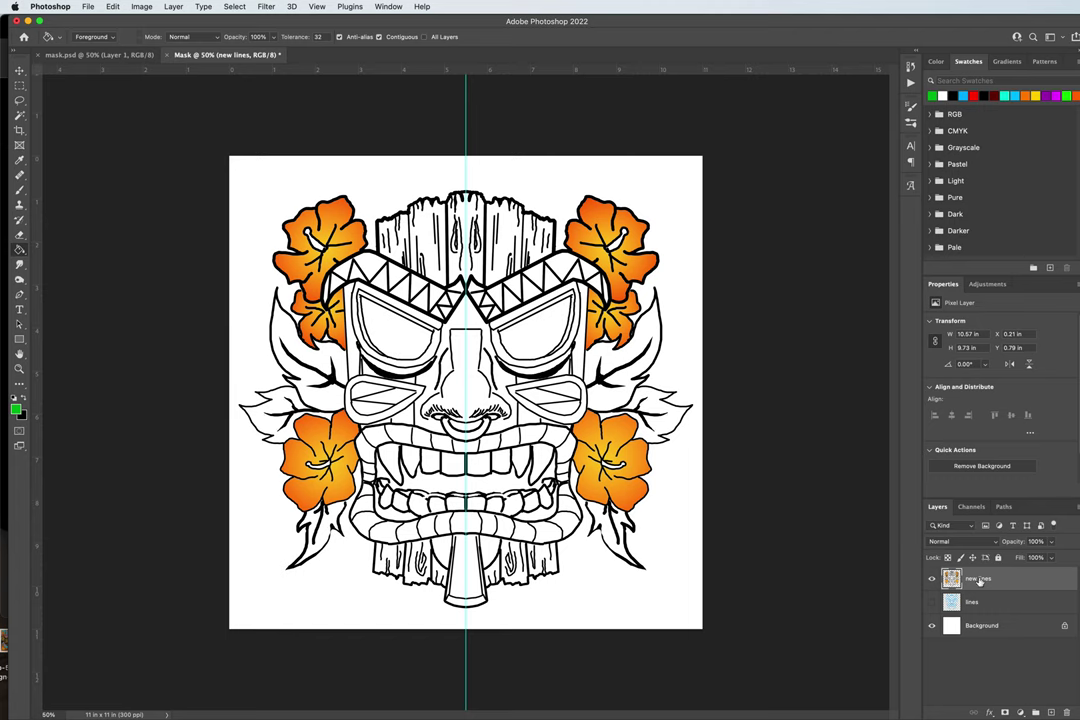
click(312, 325)
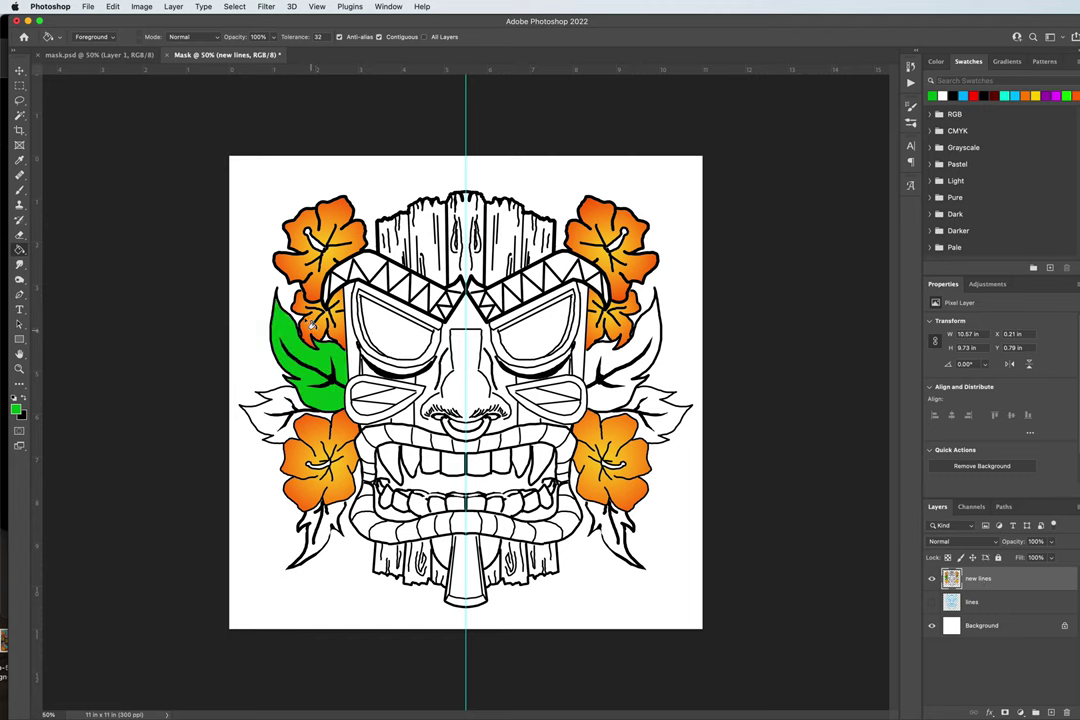
click(262, 412)
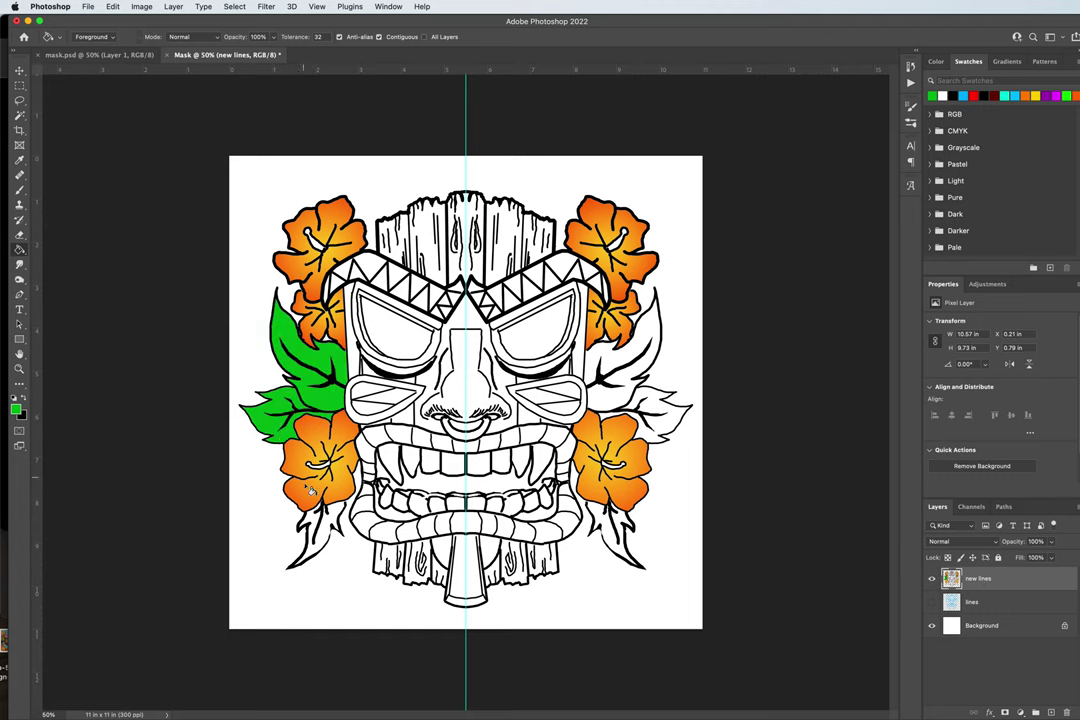
click(270, 445)
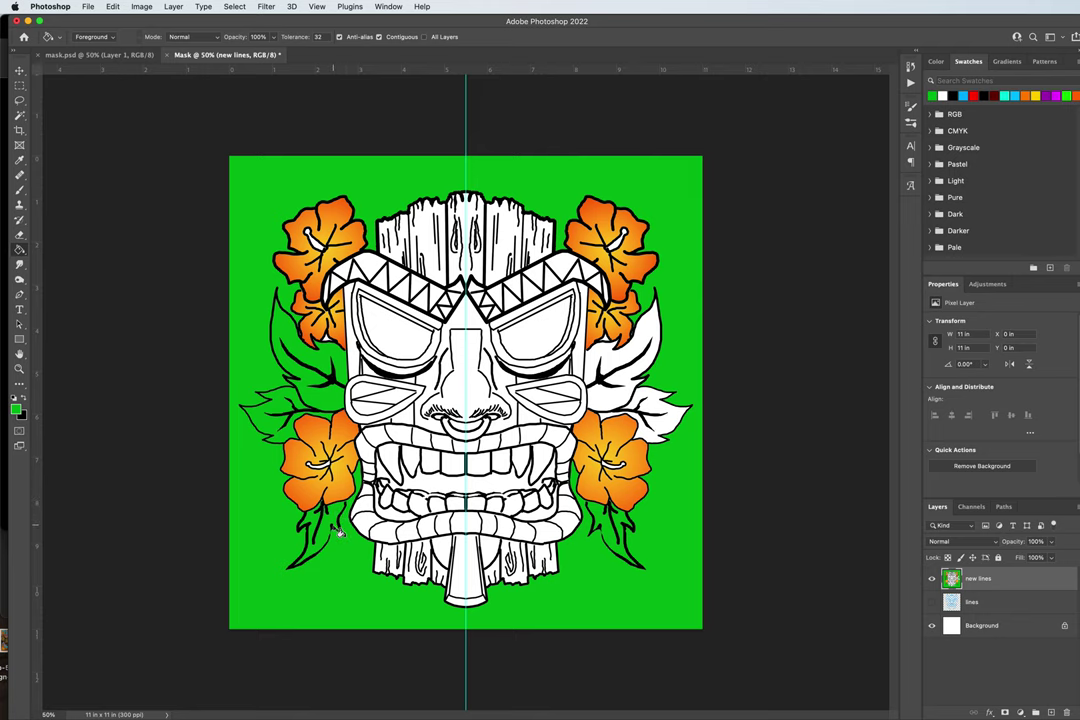
key(ctrl+z)
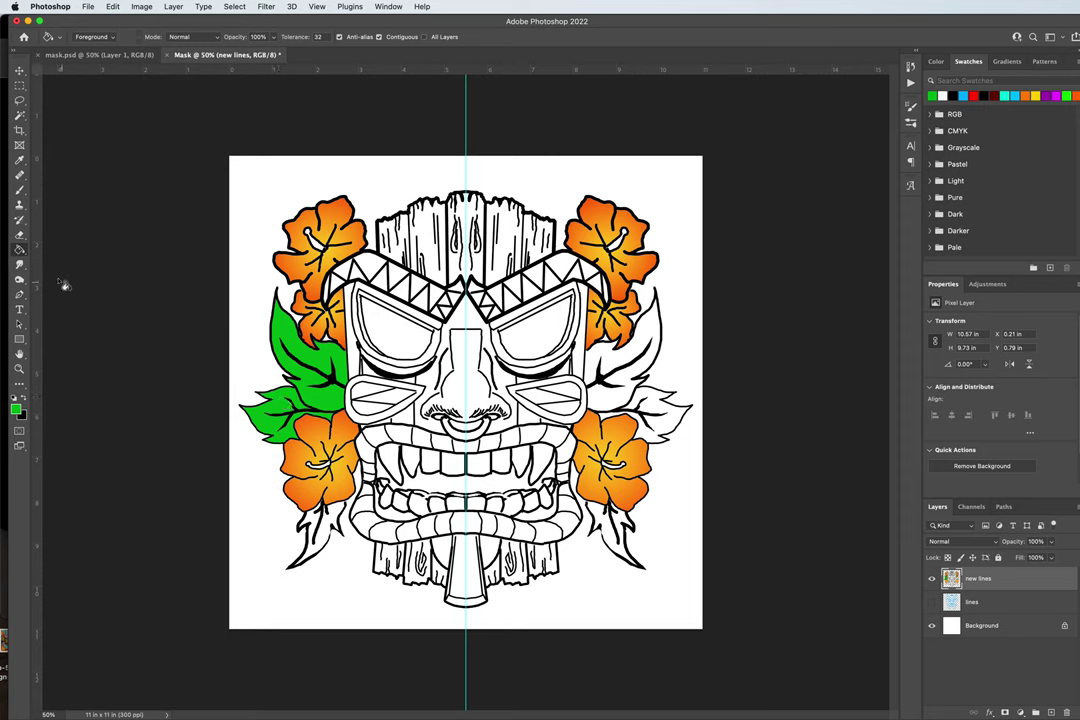
- Fill the lower-left, lower-right and both upper-right leaves green with the Paint Bucket
click(18, 187)
key(x)
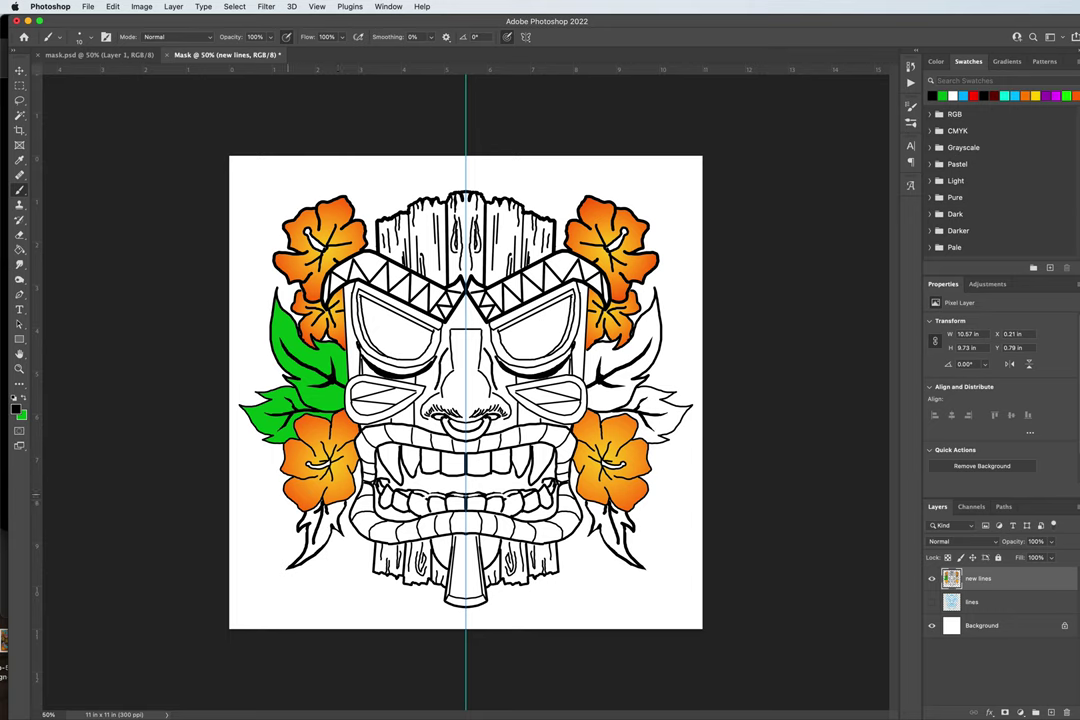
key(g)
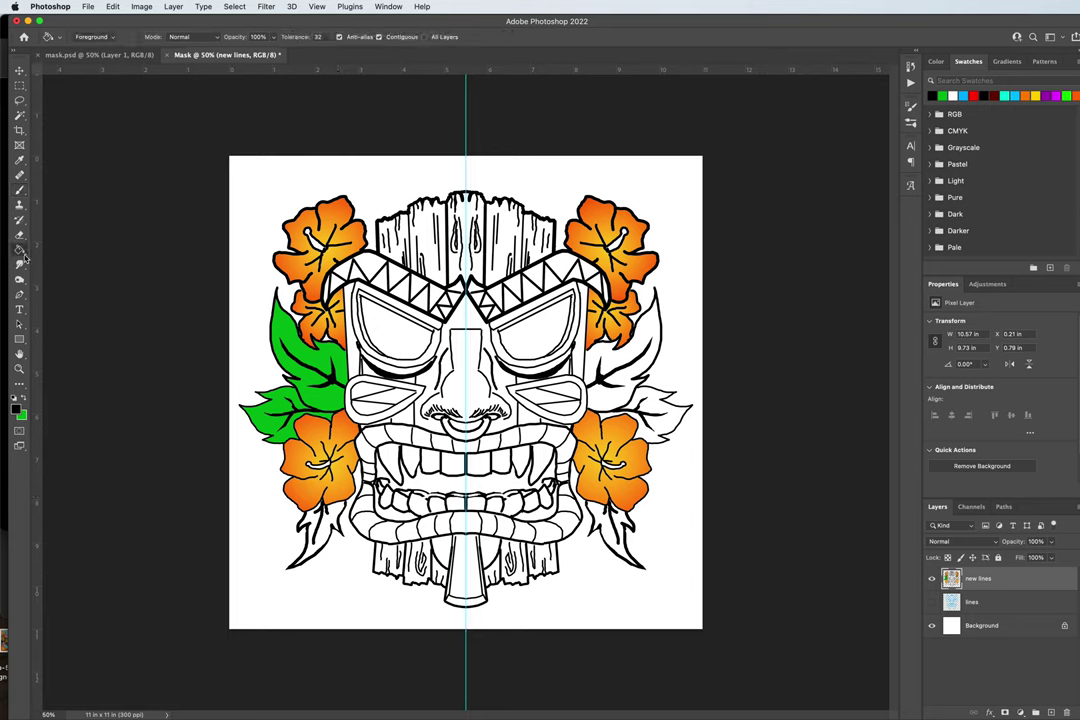
click(22, 398)
click(330, 524)
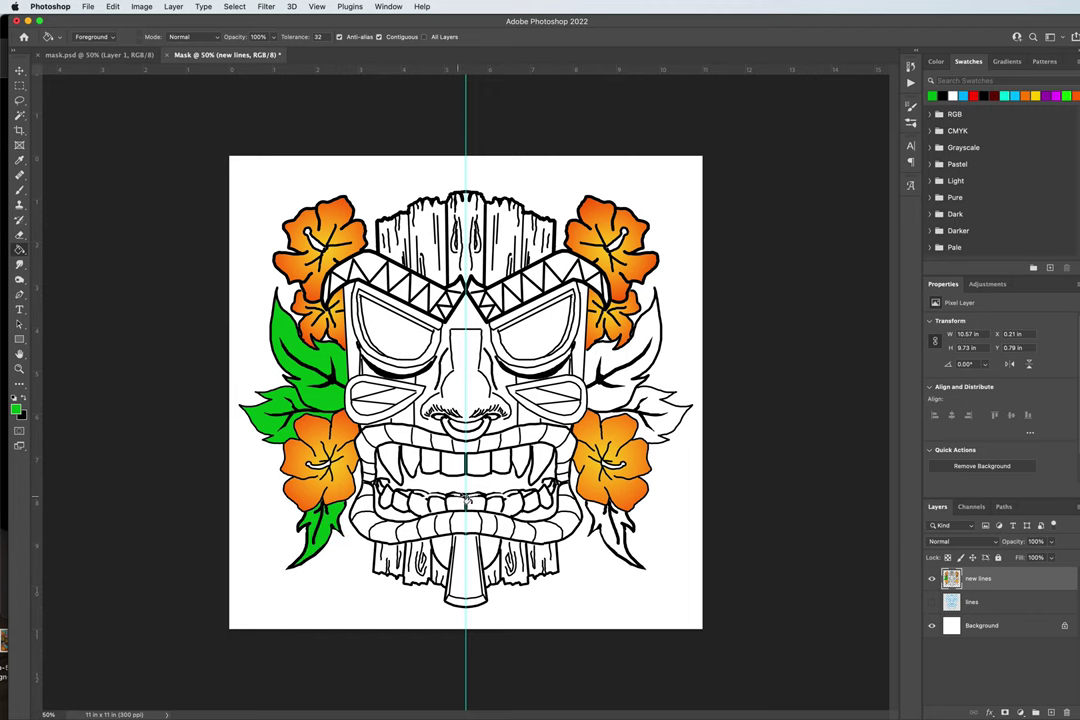
click(610, 522)
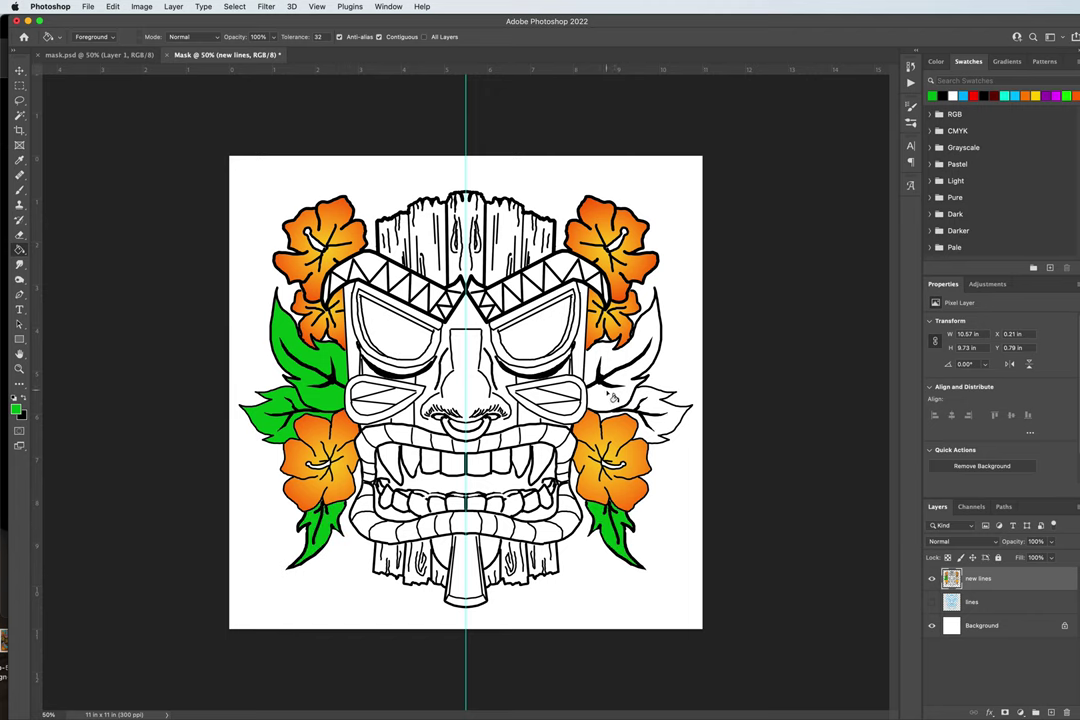
click(628, 380)
click(655, 398)
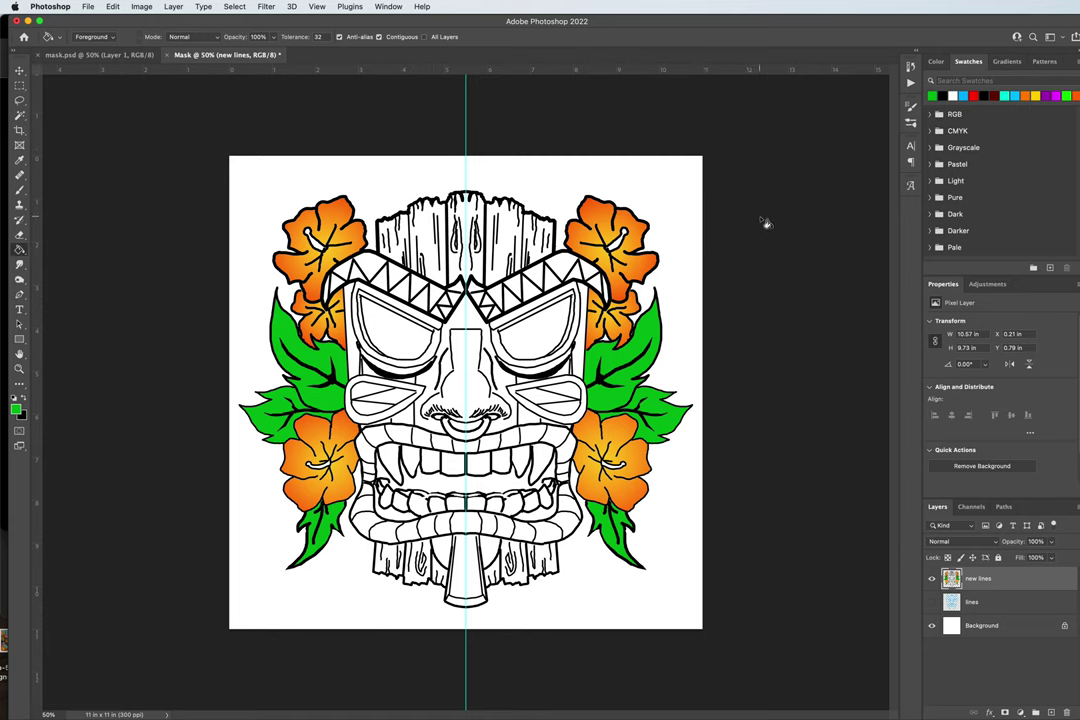
click(16, 407)
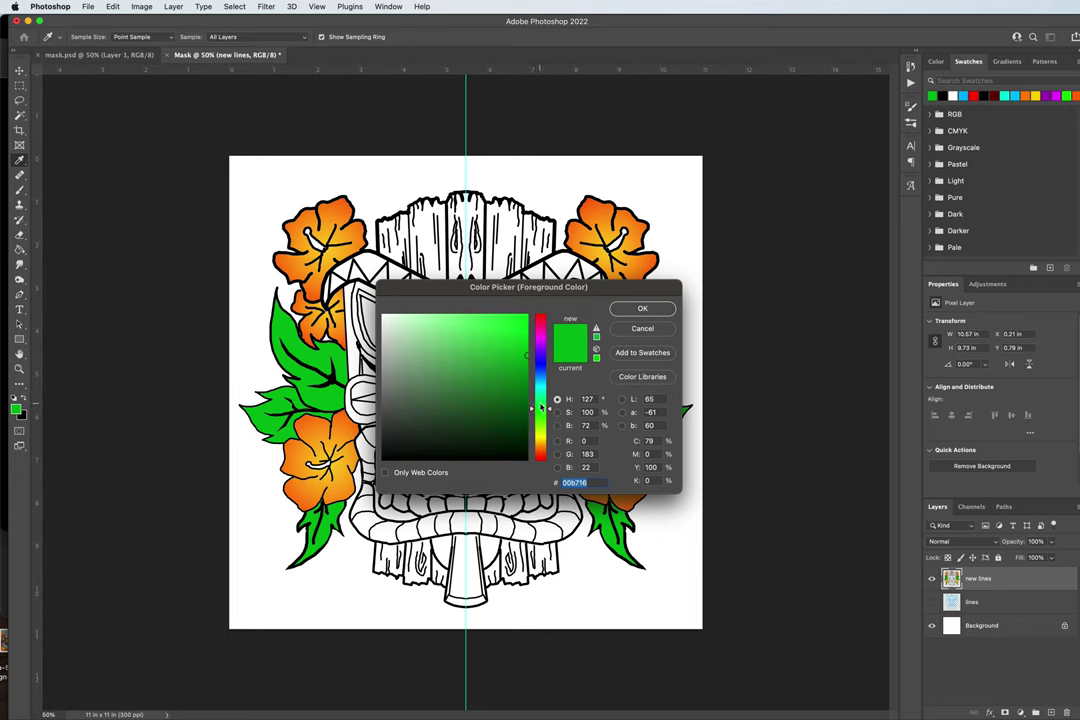
- Set the foreground colour to a deep dark brown in the Color Picker
drag(541, 408, 546, 445)
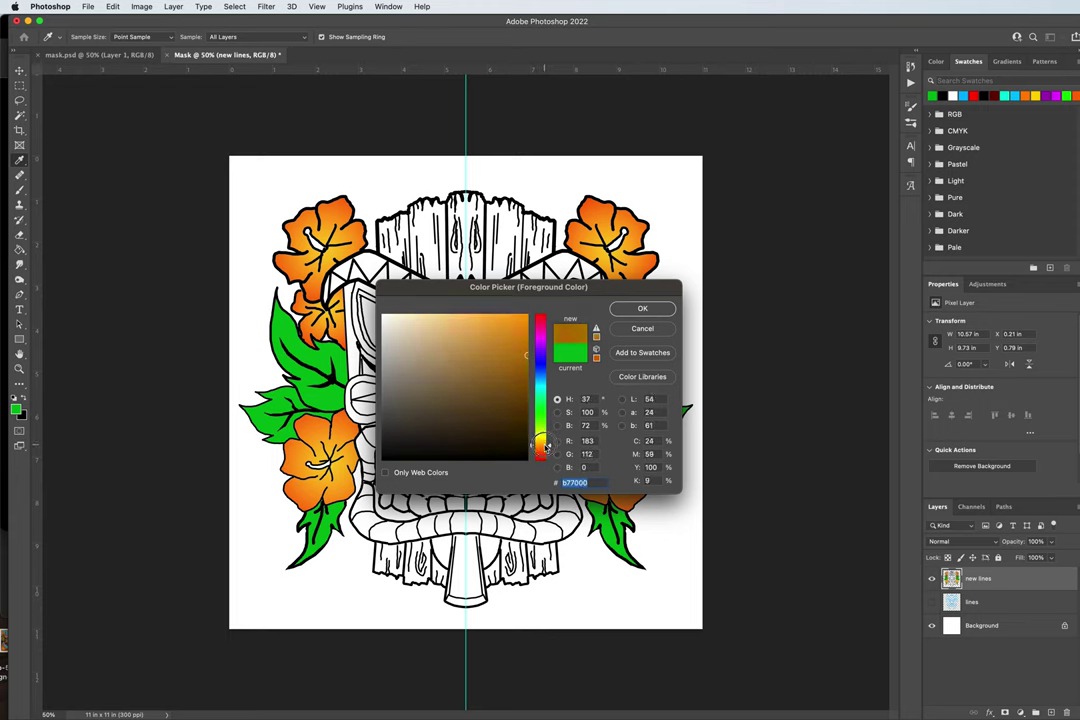
drag(541, 362, 541, 314)
drag(543, 448, 545, 445)
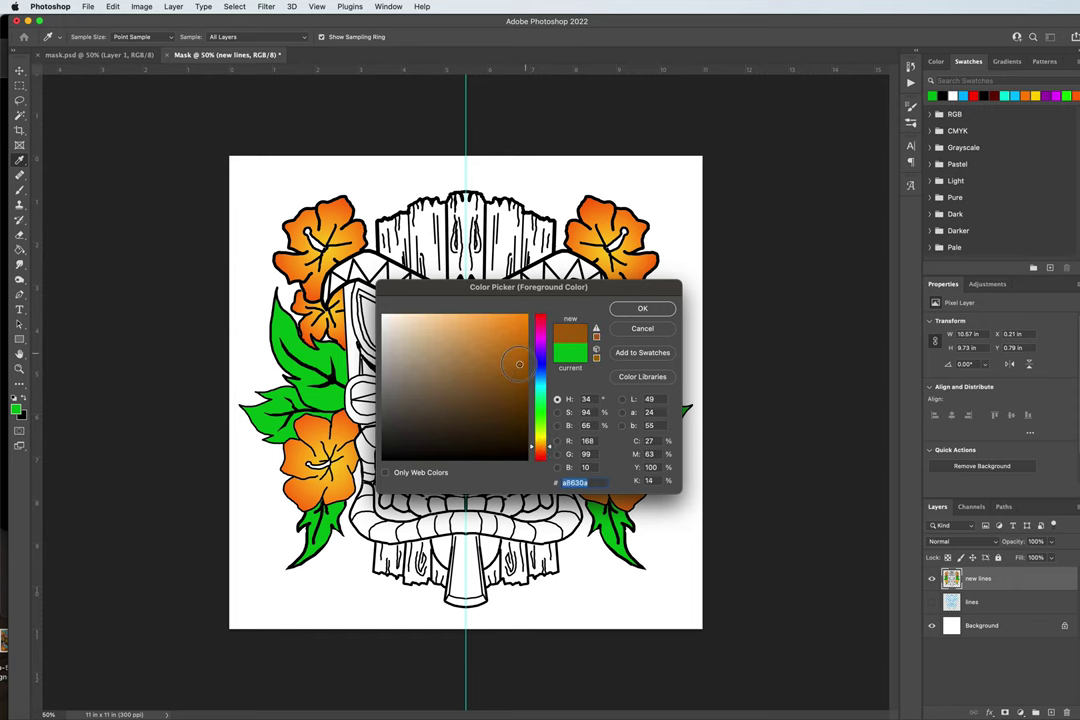
click(513, 358)
click(512, 357)
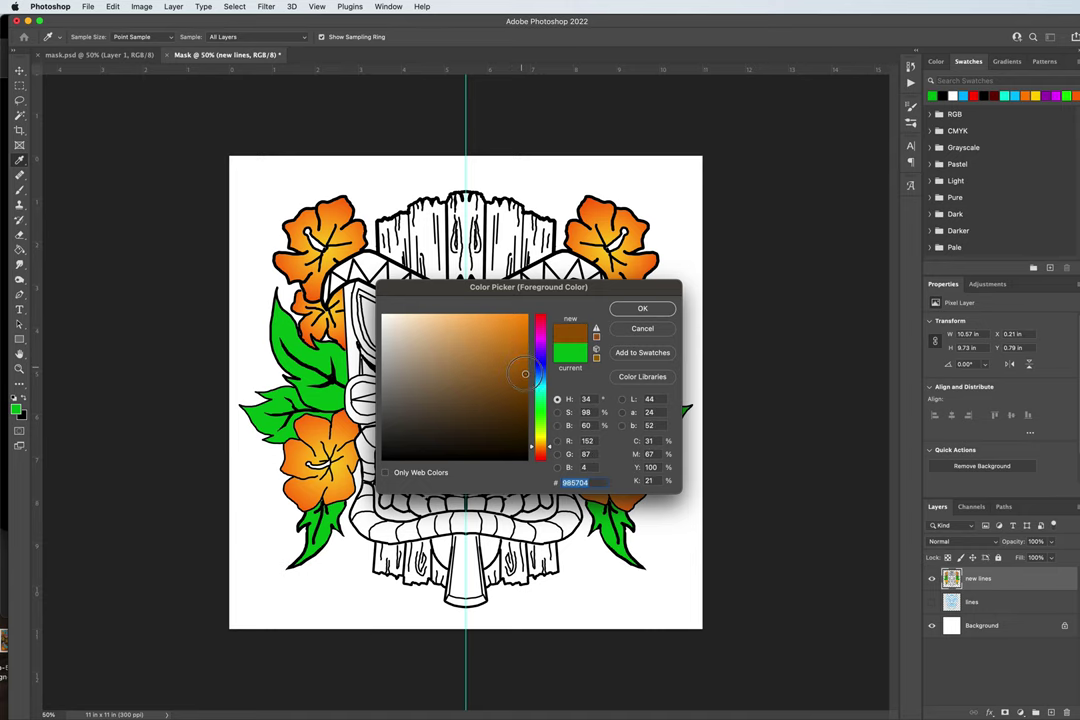
click(521, 382)
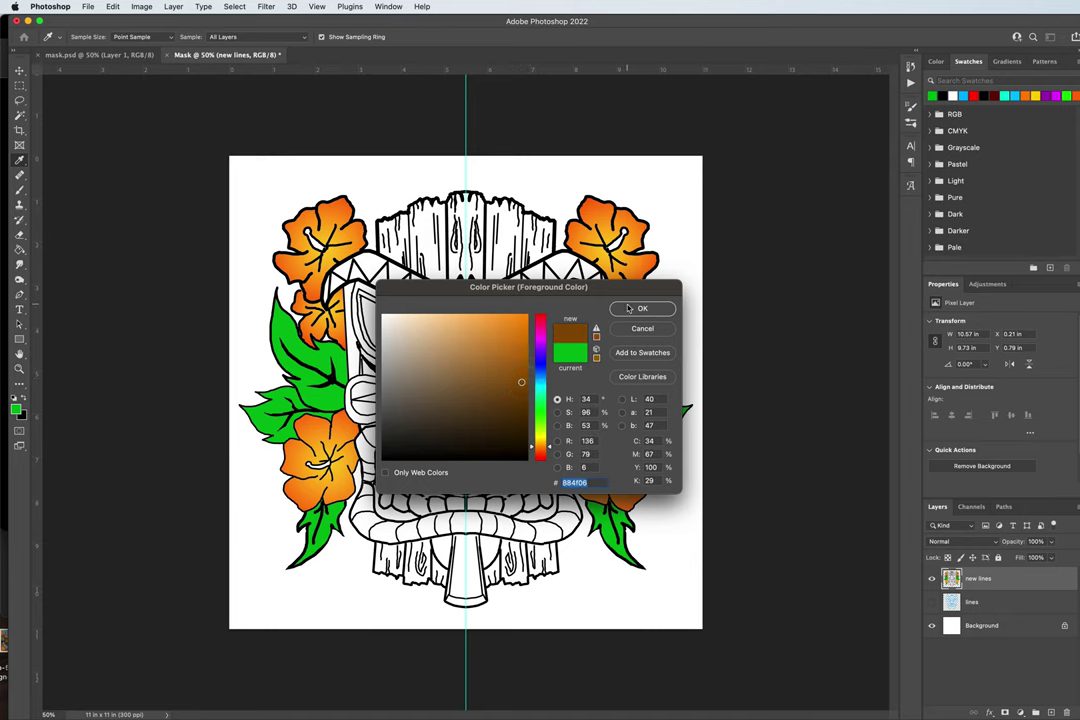
key(Return)
- Paint Bucket the centre, right-of-centre, left-of-centre and leftmost headdress planks brown
key(g)
click(481, 271)
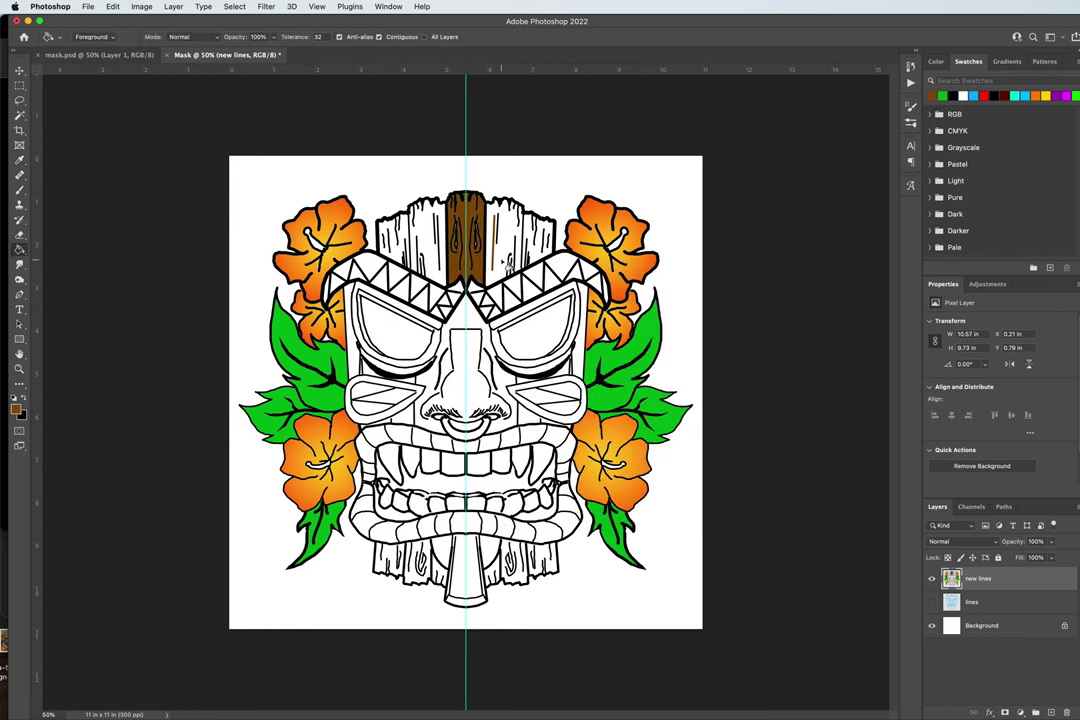
click(505, 263)
key(super+z)
key(super+z)
click(504, 259)
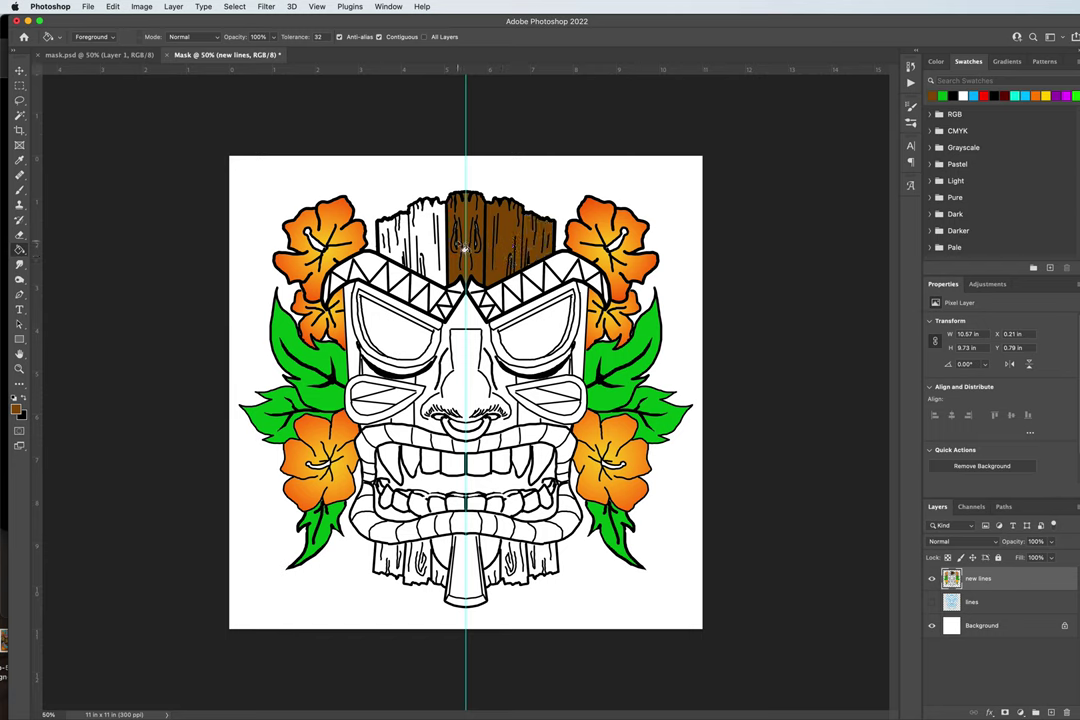
click(420, 235)
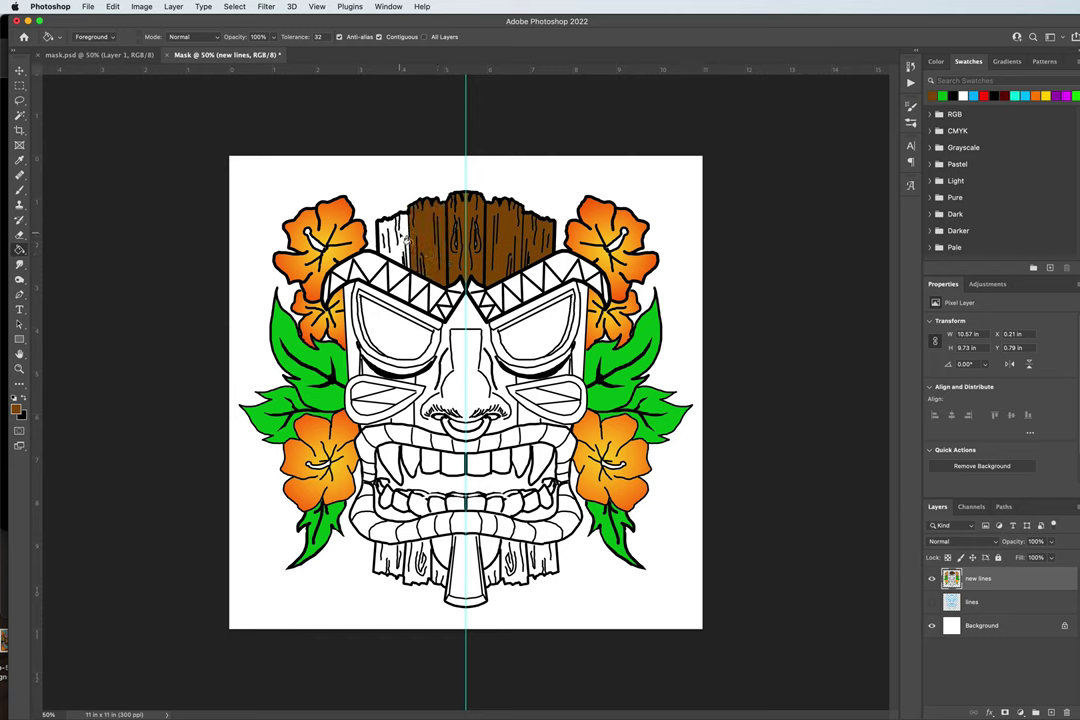
click(402, 240)
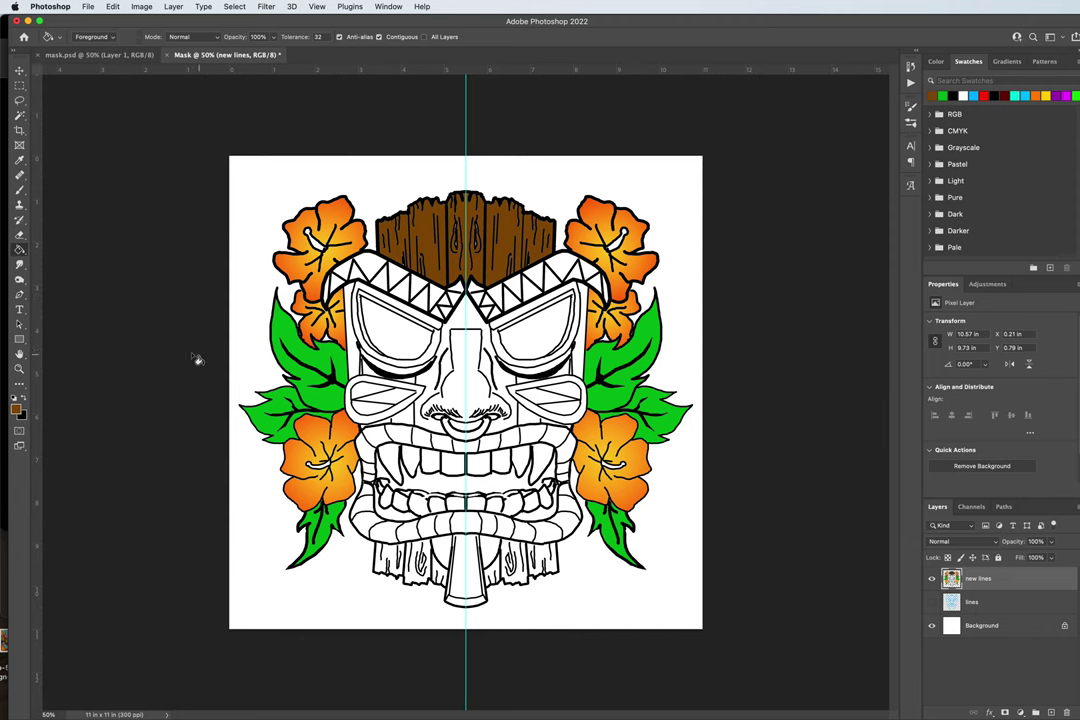
- Pick a lighter brown and fill a headdress plank and the wood strips beside the tongue
click(15, 408)
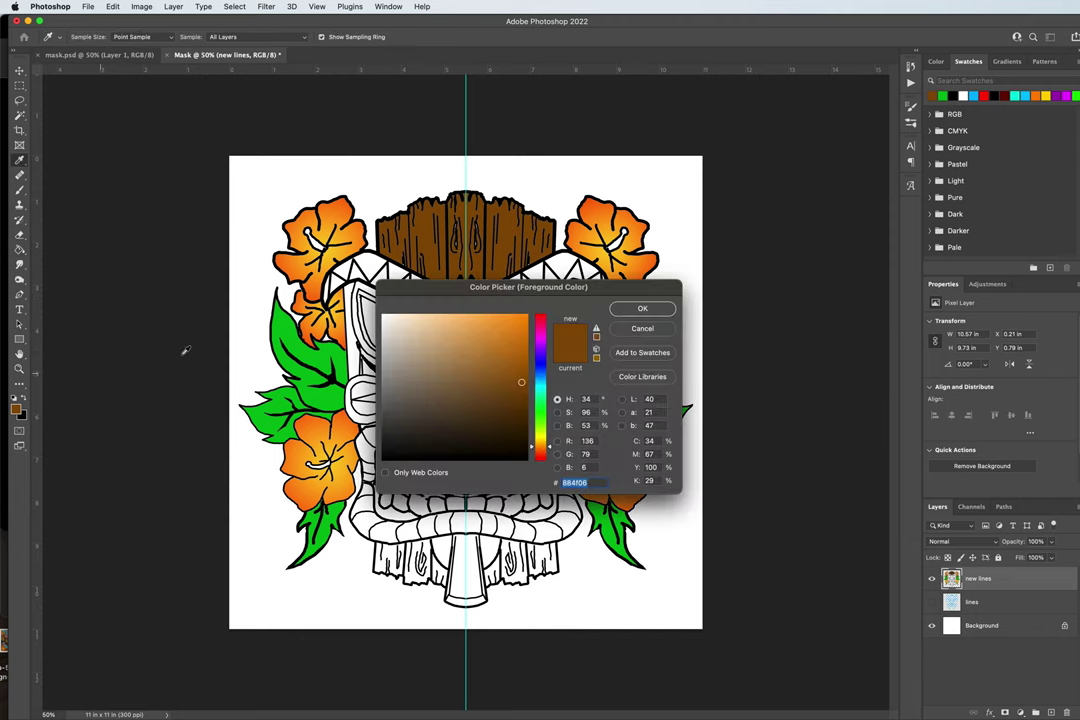
click(508, 367)
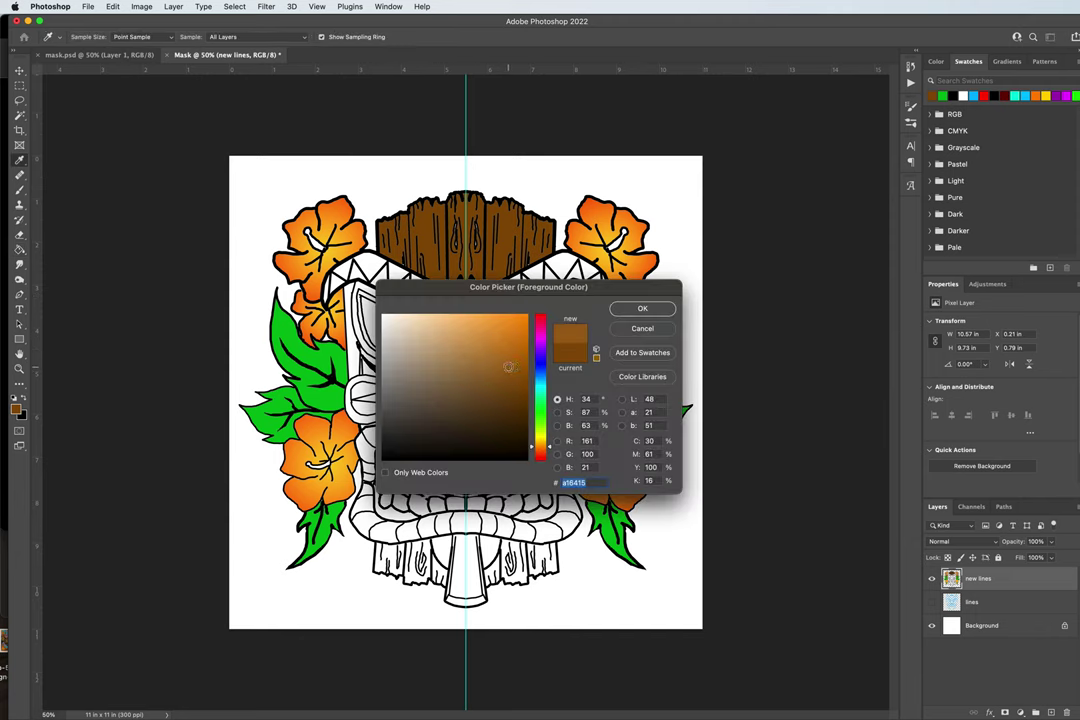
click(642, 308)
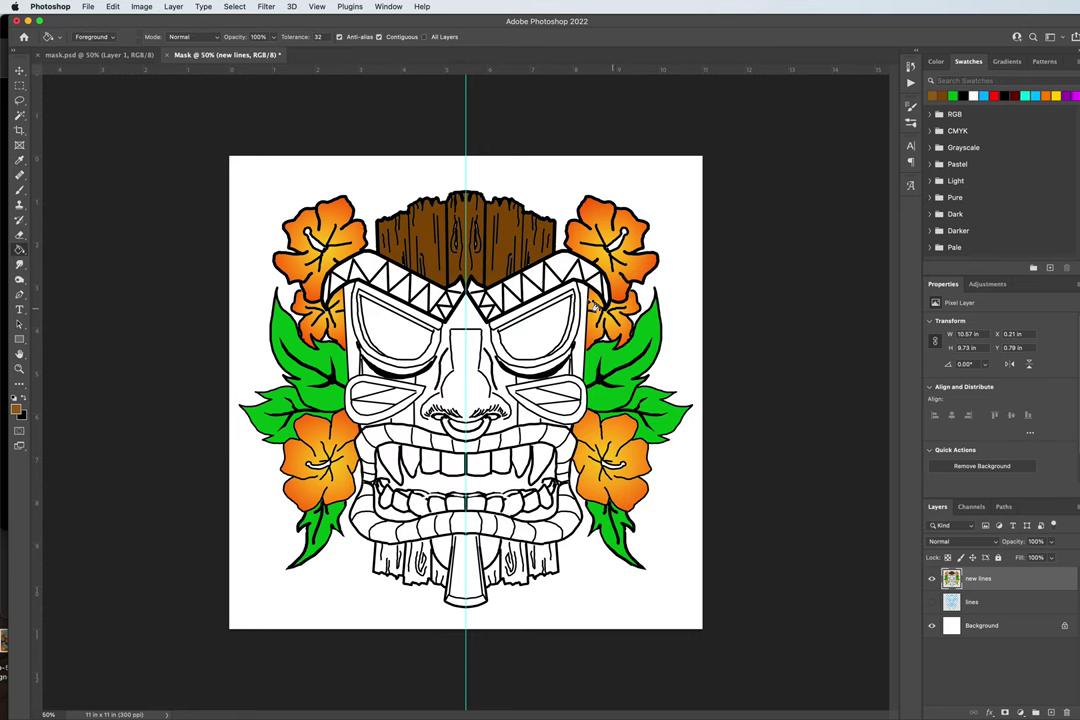
click(424, 250)
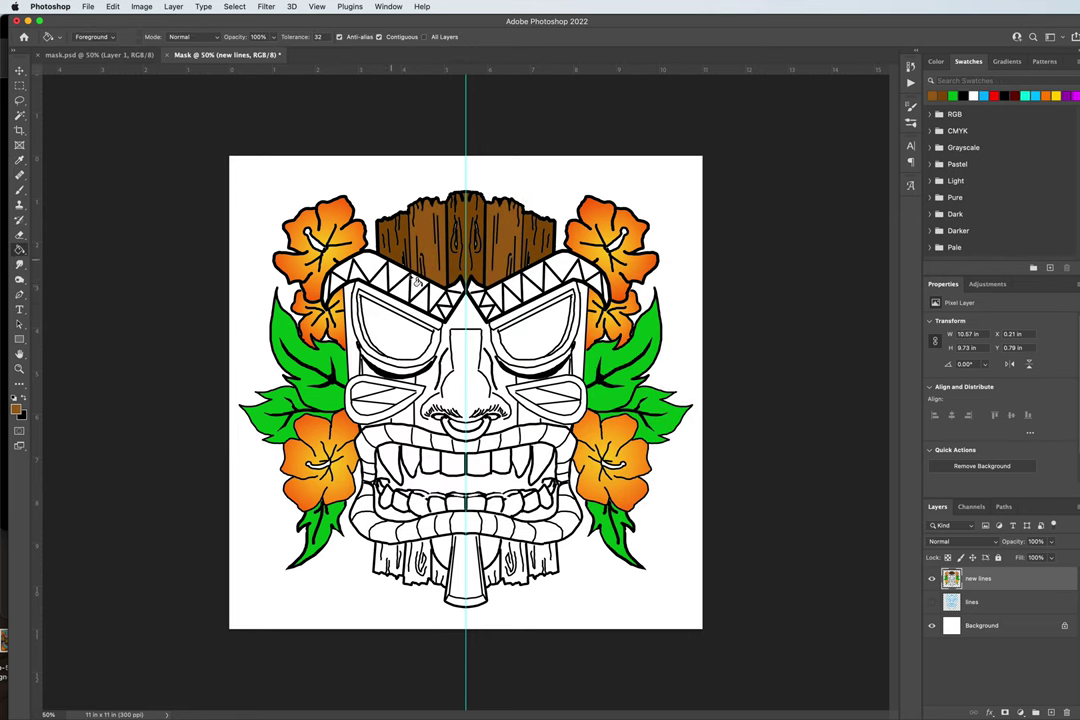
click(434, 584)
click(515, 565)
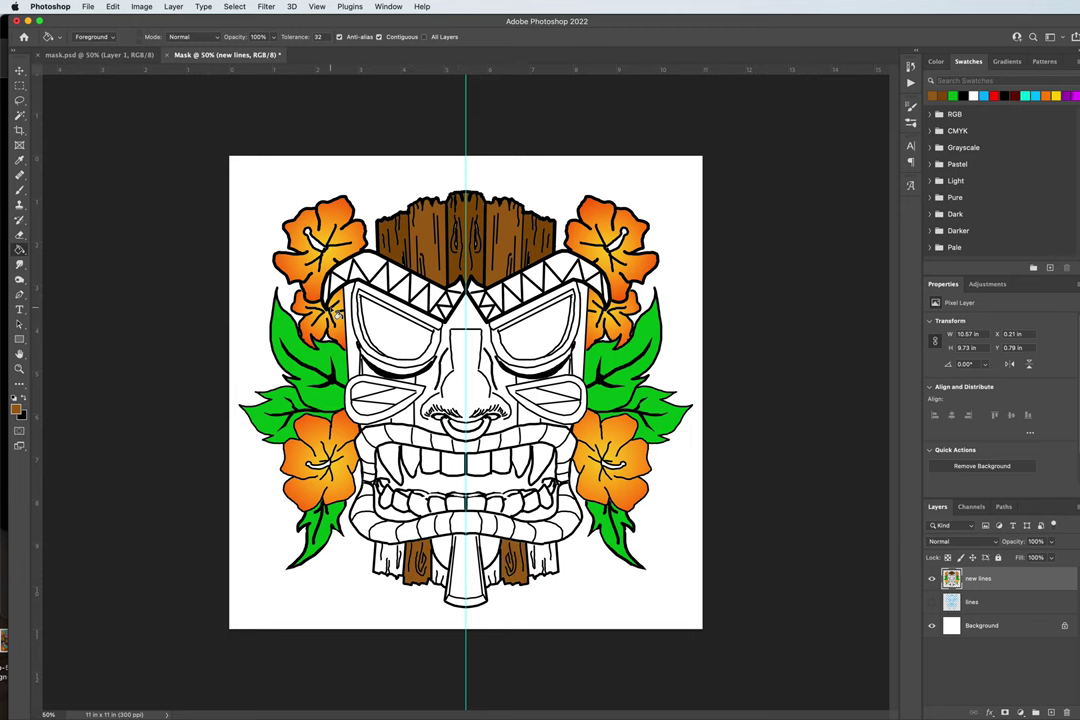
- Fill the centre headdress plank with a light tan-brown
click(16, 409)
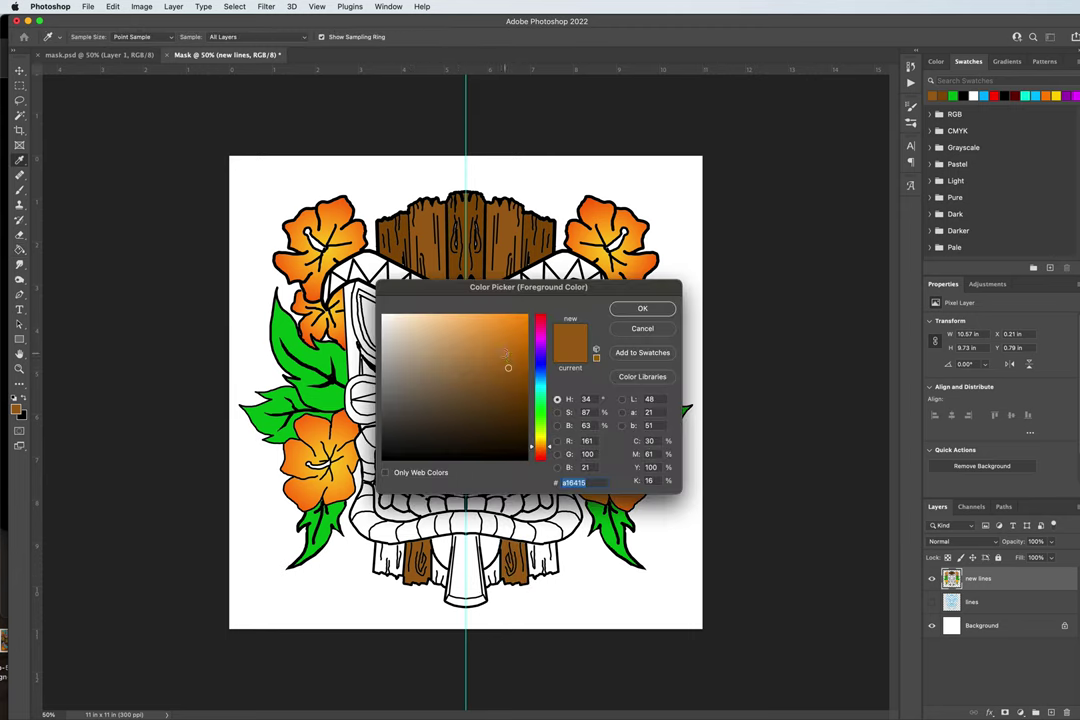
click(642, 308)
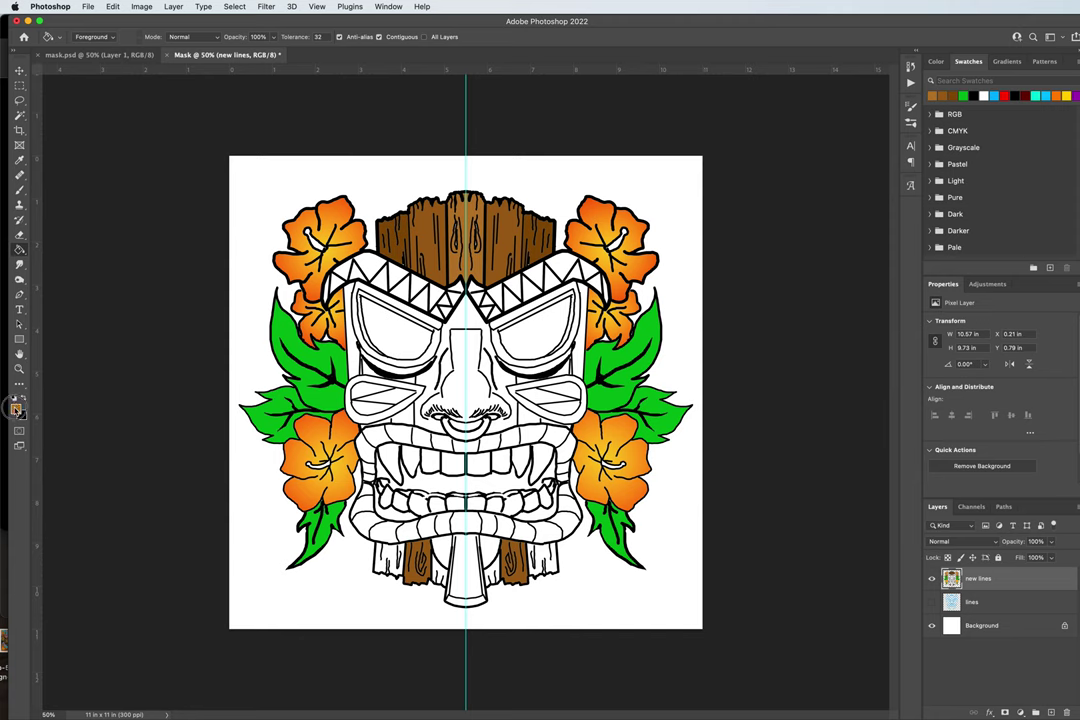
click(16, 409)
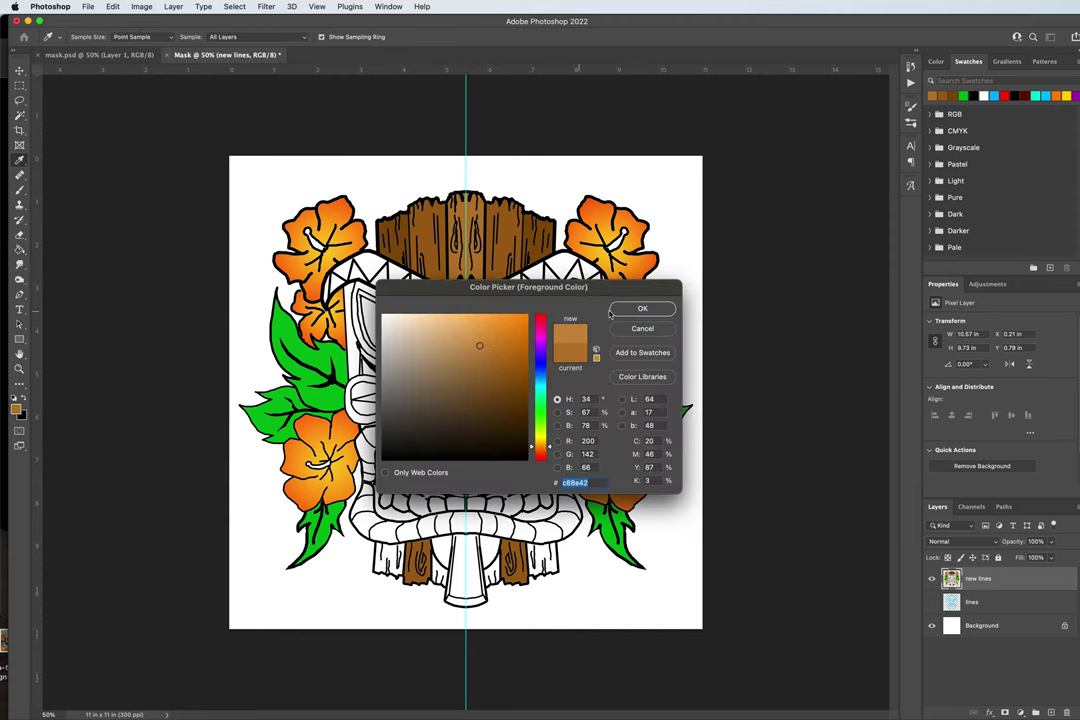
click(642, 308)
click(486, 276)
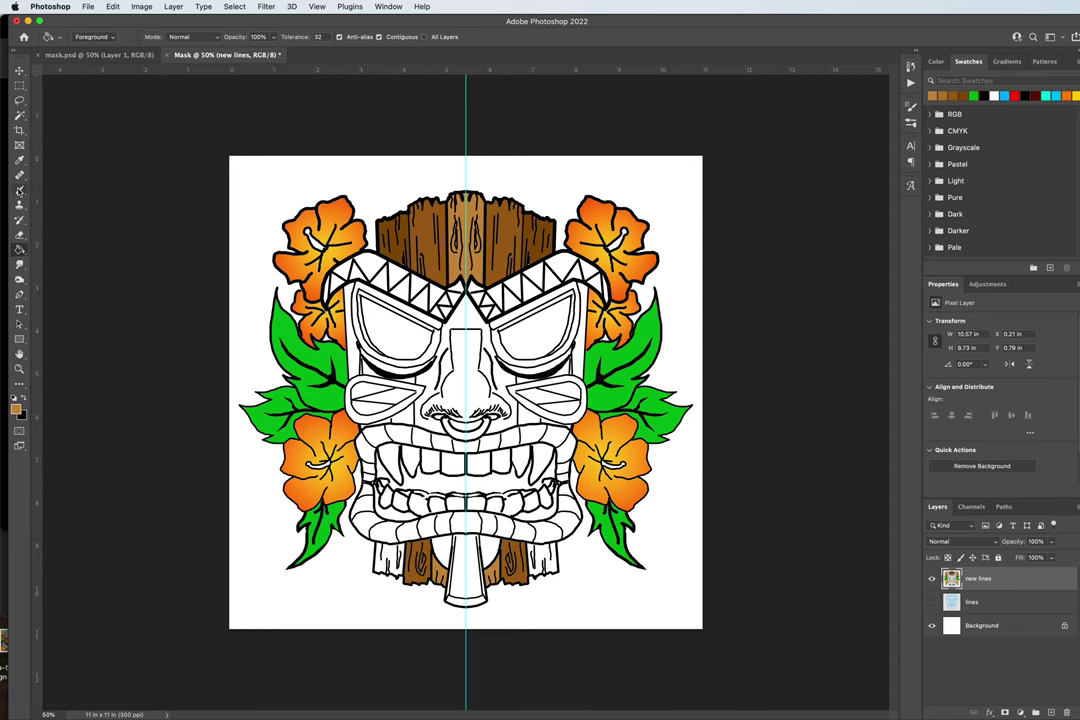
- Eyedropper the wood brown, fill the bottom-left and bottom-right planks, then pick cyan from Swatches
click(19, 160)
click(390, 249)
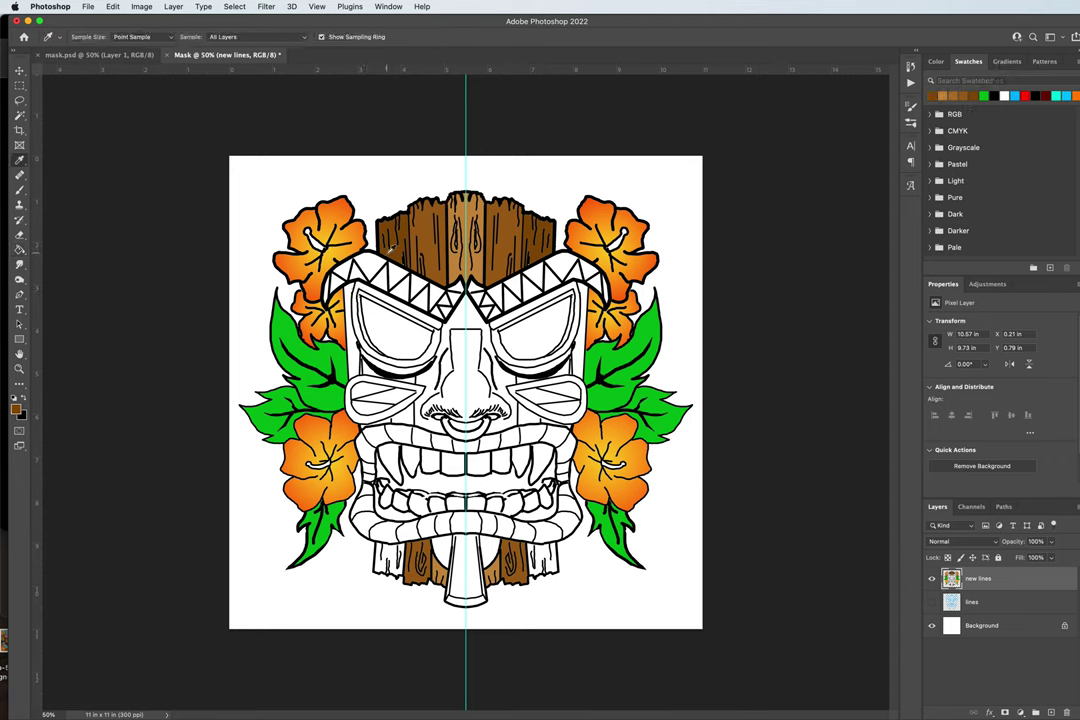
click(19, 249)
click(398, 566)
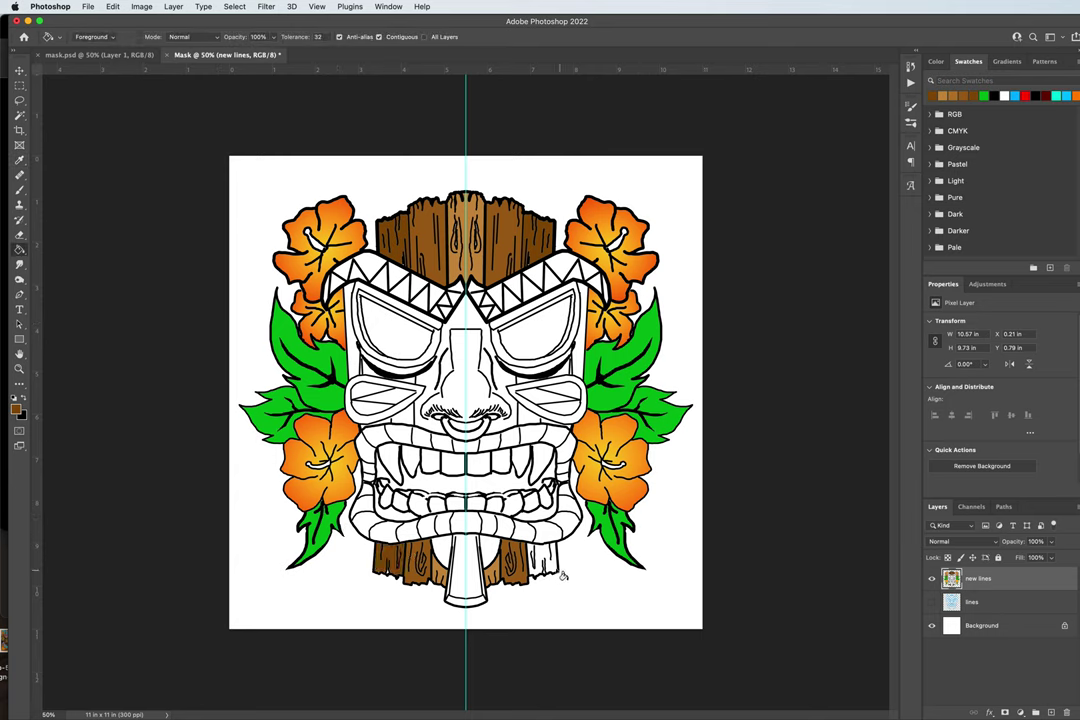
click(528, 563)
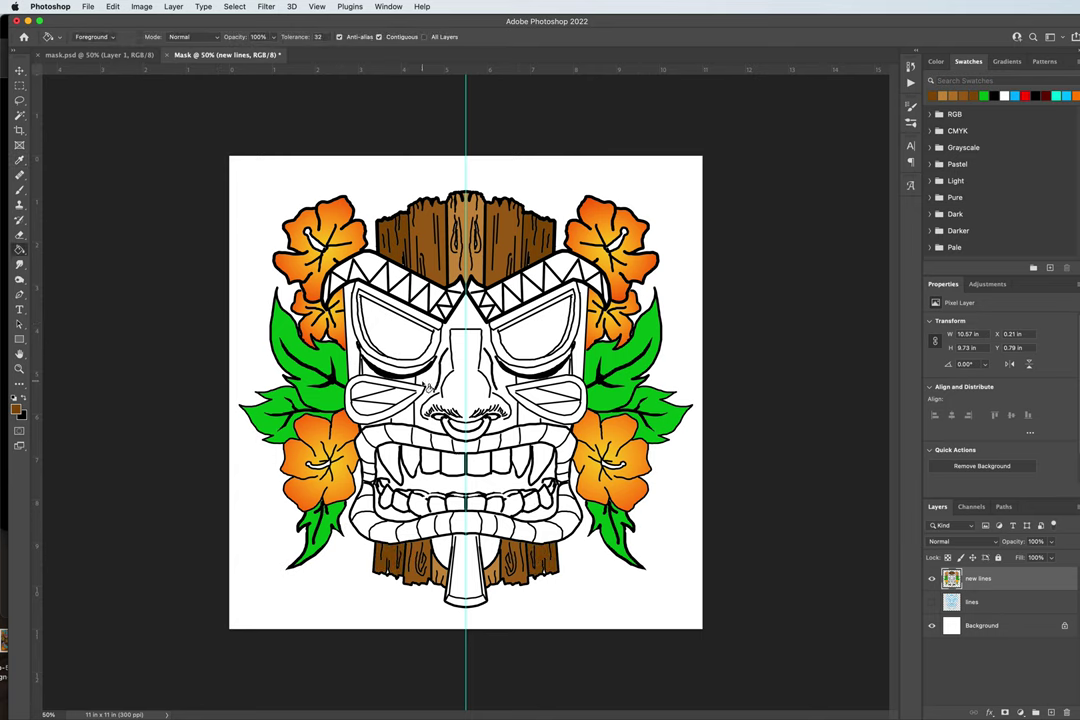
click(1072, 95)
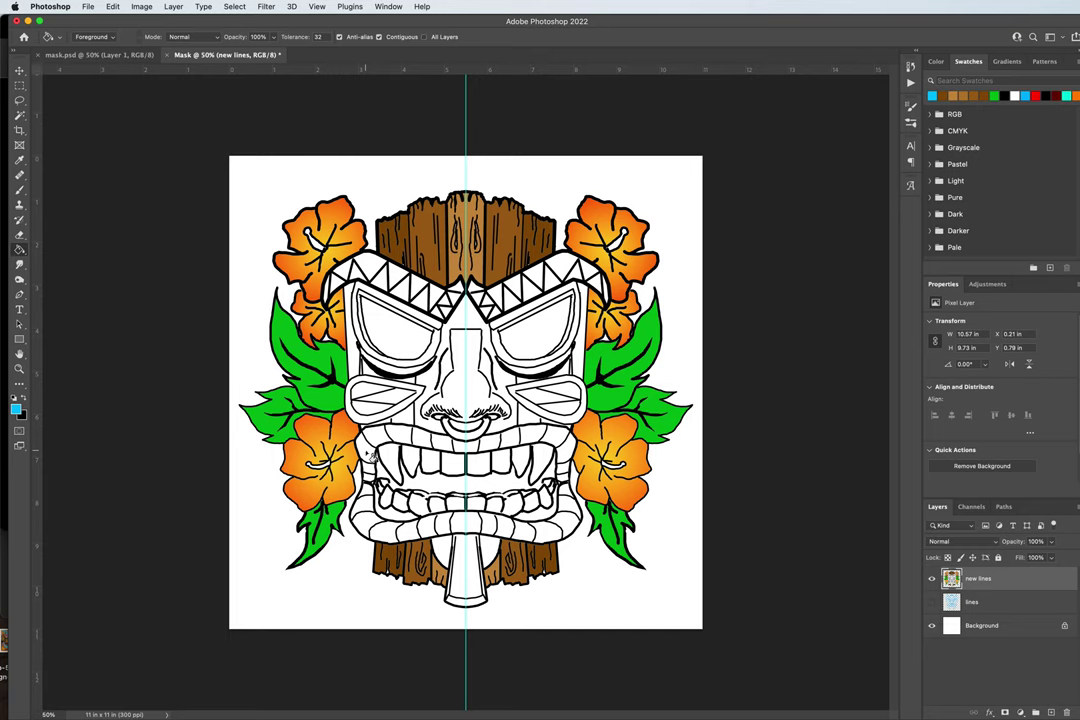
- Fill all ten upper-lip band segments cyan, left to right
click(360, 448)
click(378, 438)
click(400, 434)
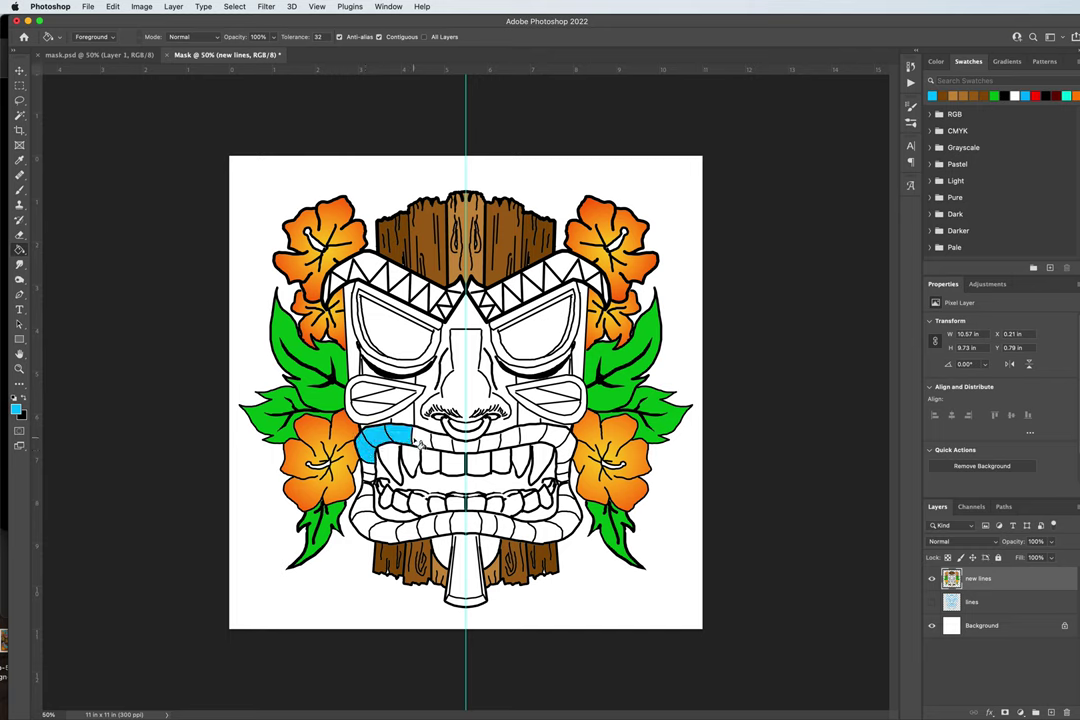
click(425, 438)
click(446, 442)
click(466, 447)
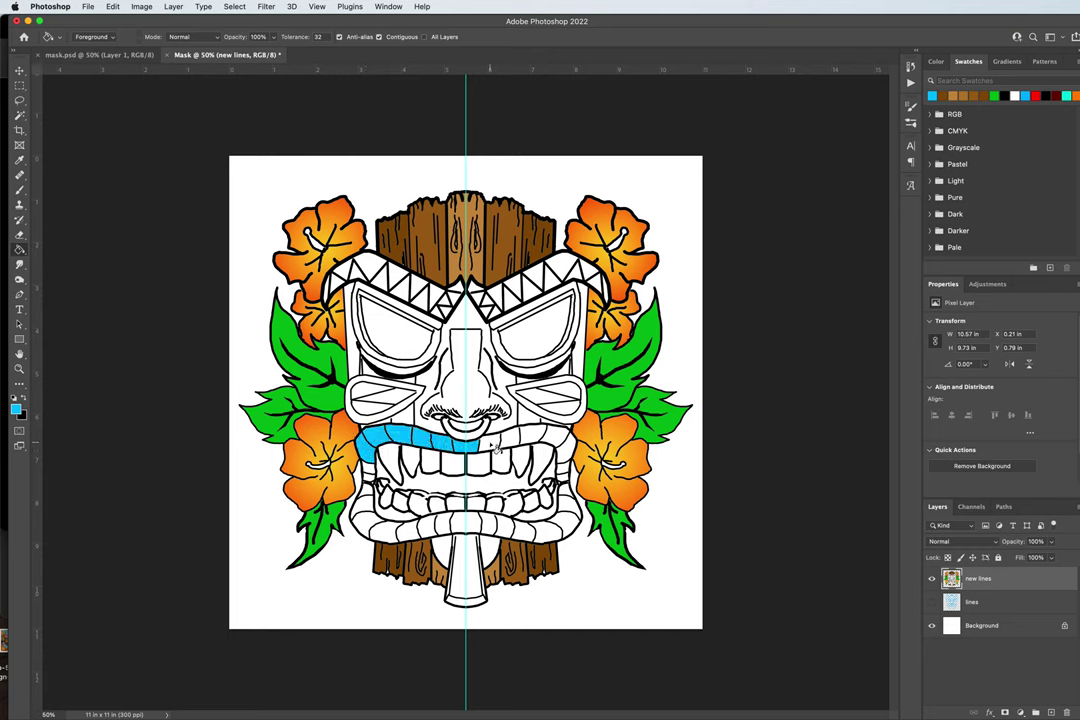
click(494, 446)
click(516, 440)
click(540, 436)
click(562, 448)
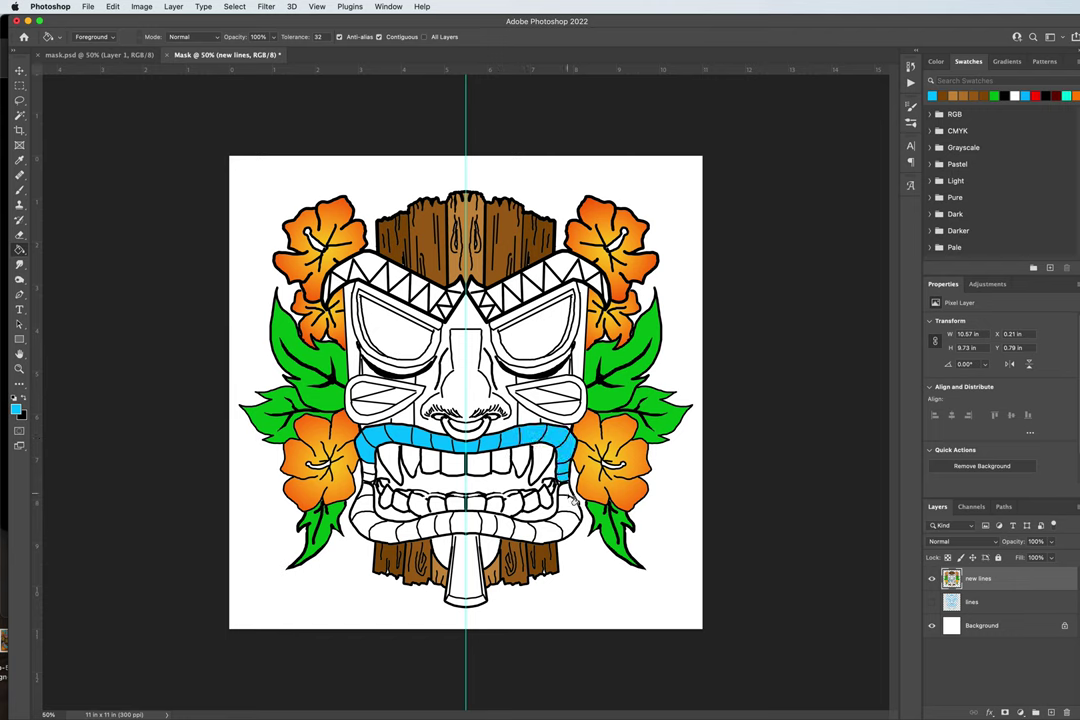
- Fill the lower-lip and jaw segments cyan from the right side around to the left
click(571, 505)
click(553, 525)
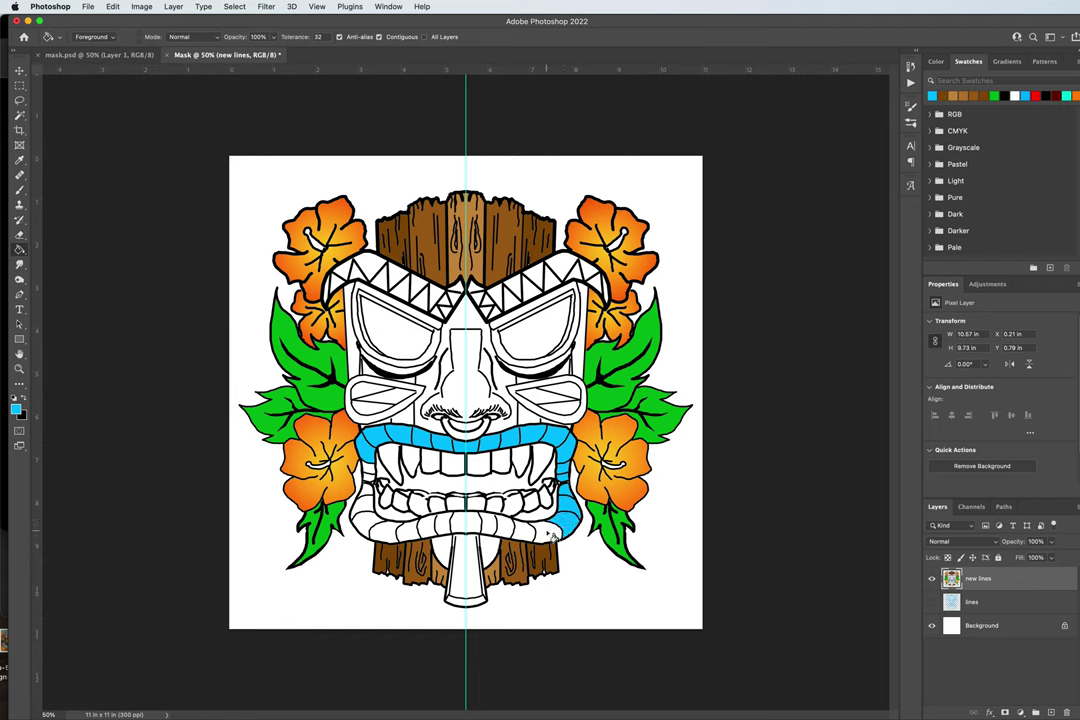
click(532, 533)
click(512, 534)
click(492, 533)
click(472, 532)
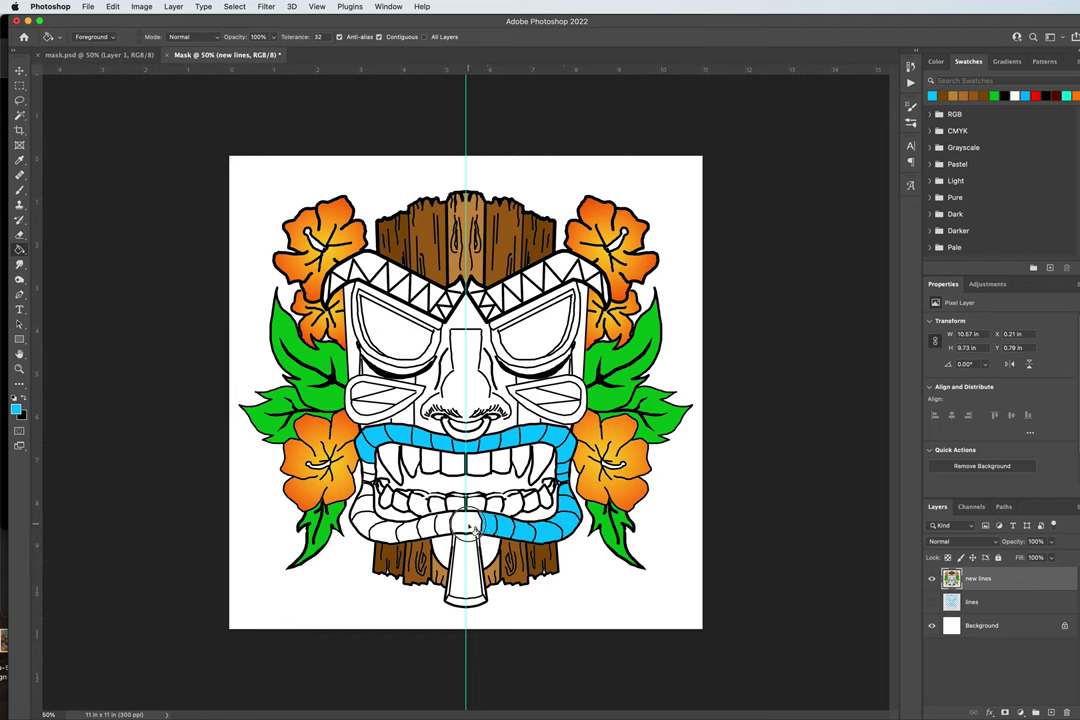
click(450, 531)
click(430, 532)
click(410, 531)
click(390, 530)
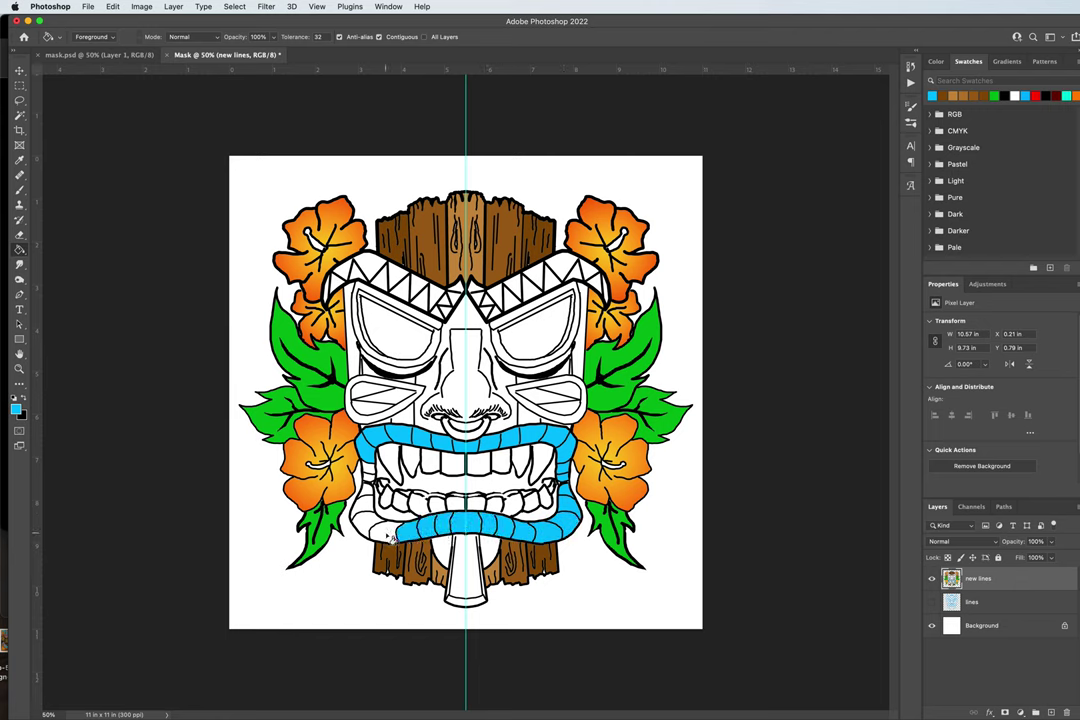
click(370, 528)
click(365, 512)
click(370, 497)
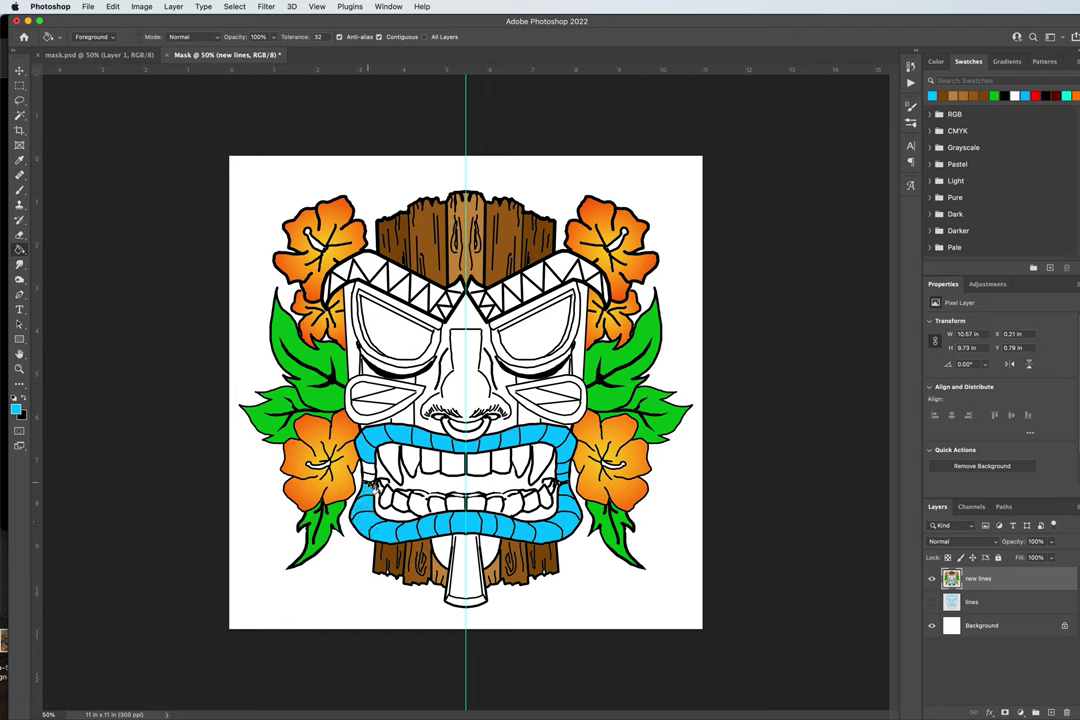
click(372, 480)
- Fill both of the tiki's eye rings cyan
click(506, 324)
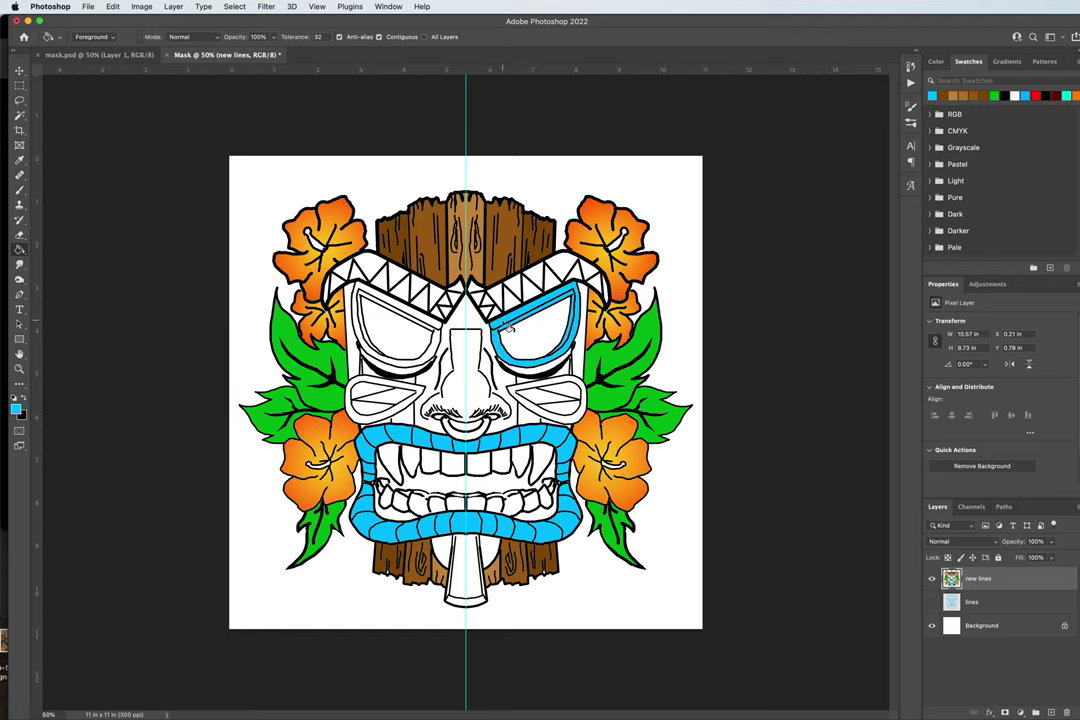
click(370, 312)
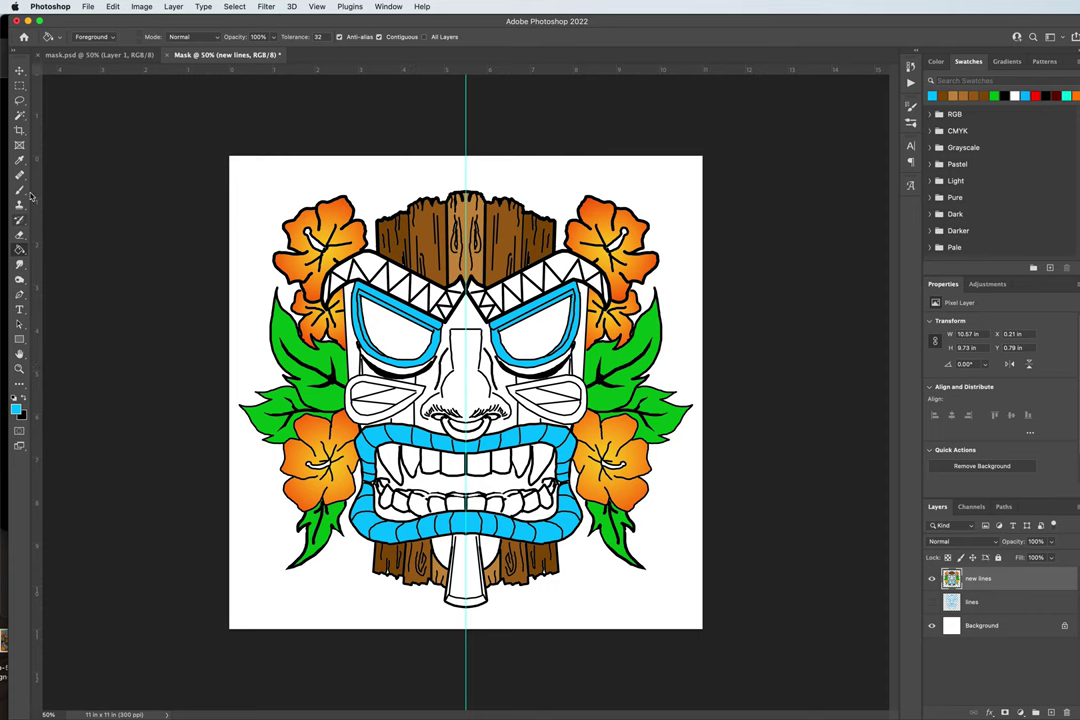
click(19, 160)
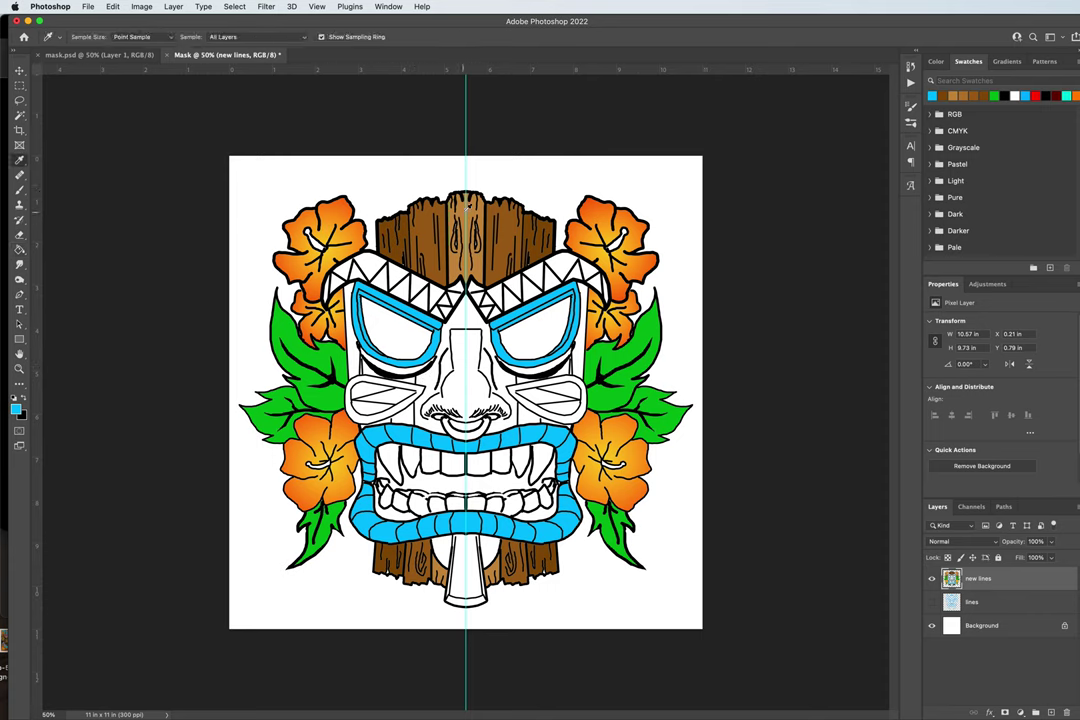
- Sample the wood's tan brown, fill the face around the nose, then pick red from Swatches
click(464, 208)
click(19, 249)
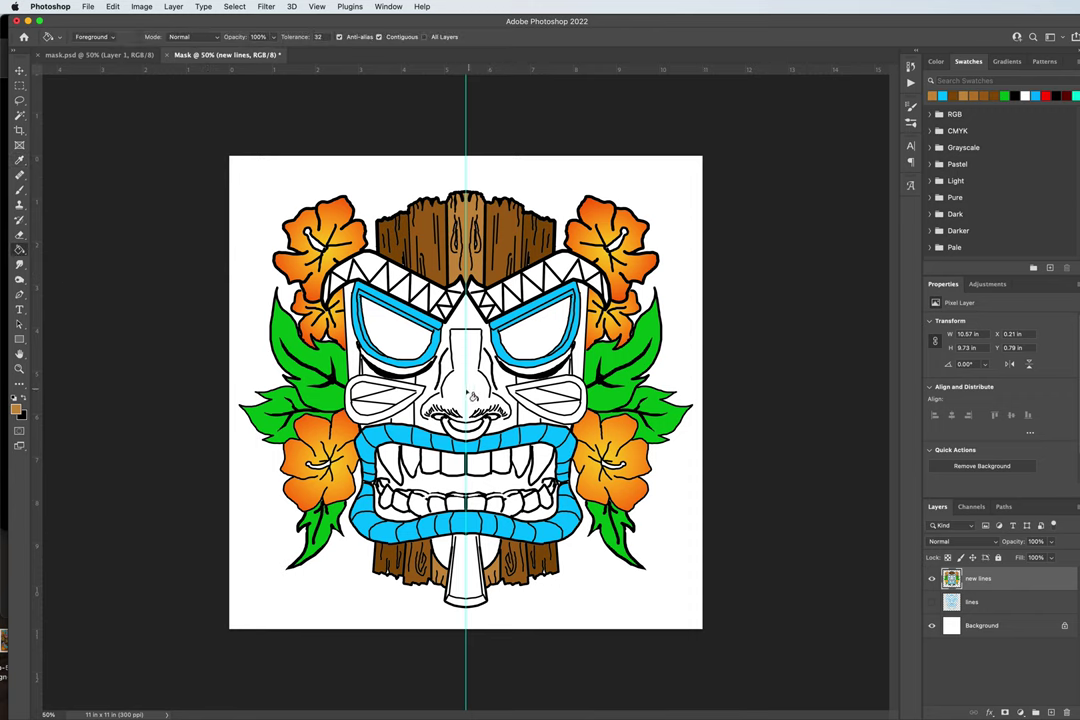
click(445, 385)
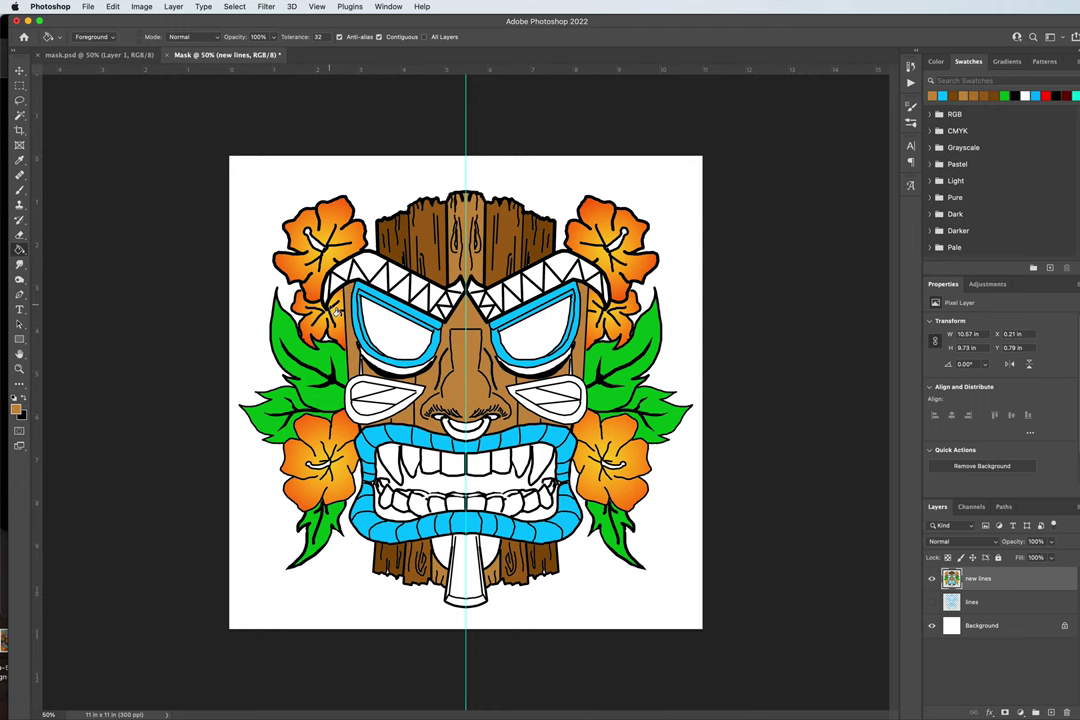
click(20, 163)
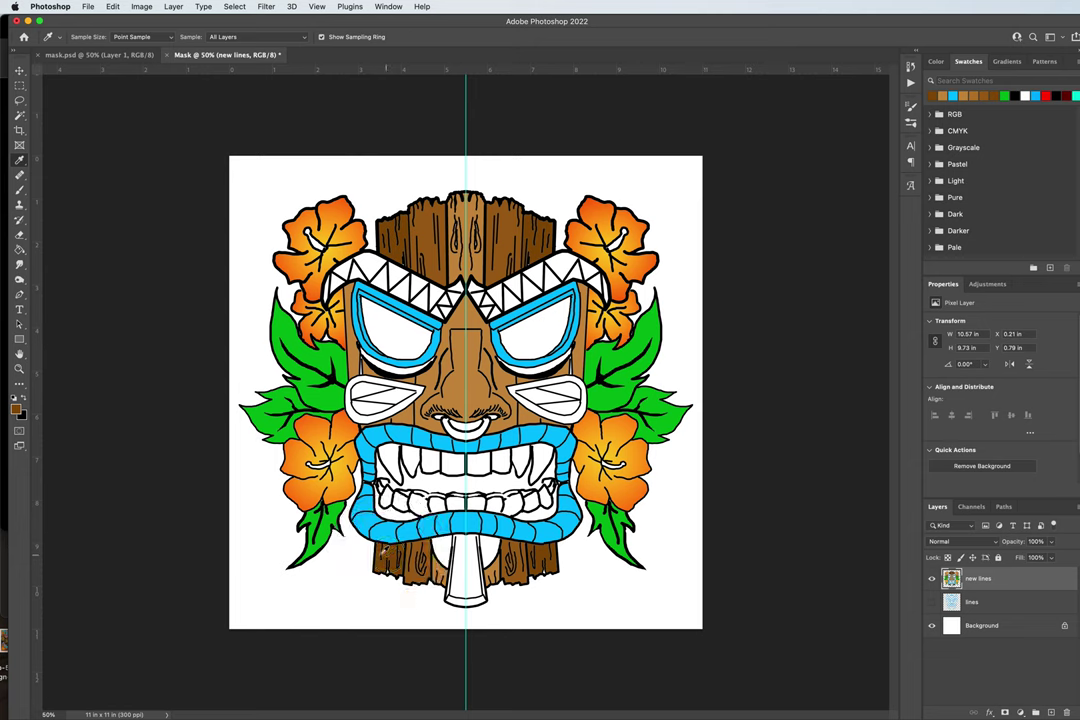
click(19, 249)
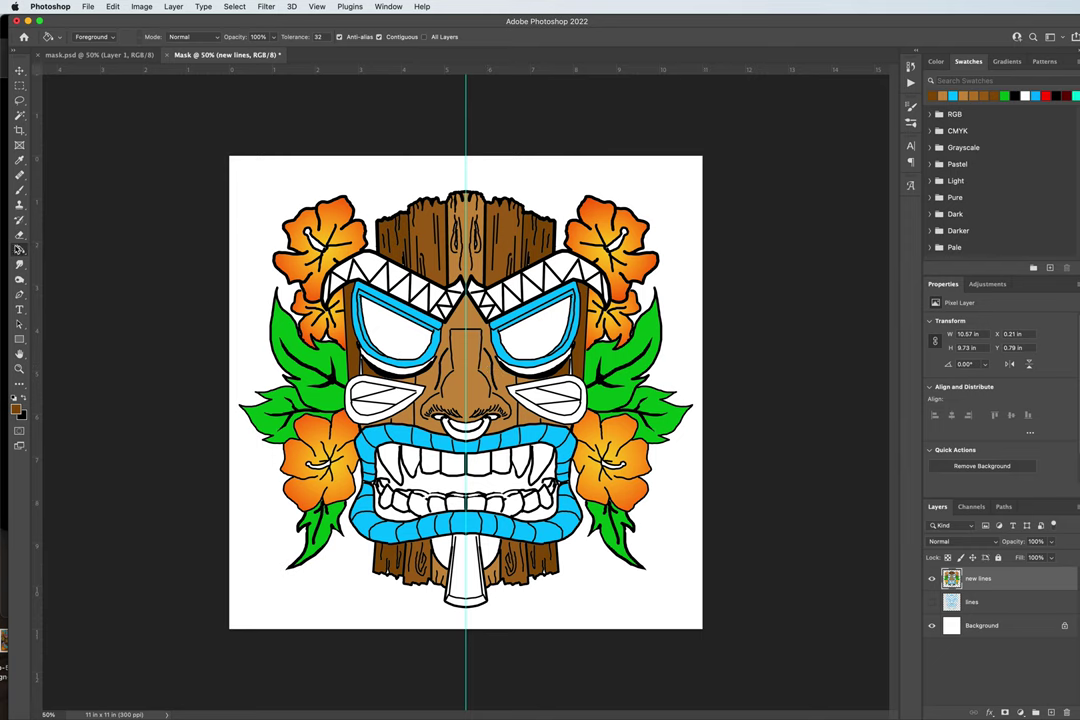
click(1046, 98)
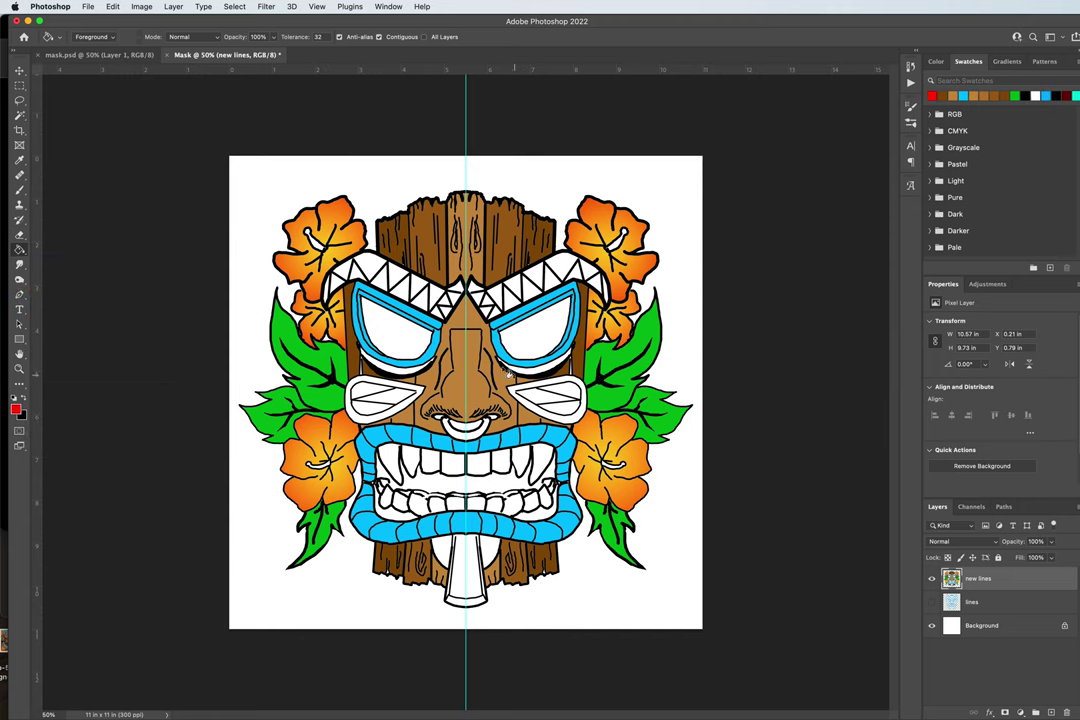
- Set the foreground colour to dark red #b20000 and bucket-fill the left cheek outline
click(16, 409)
mouse_move(540, 322)
mouse_down()
mouse_move(537, 350)
mouse_move(538, 316)
mouse_up()
click(527, 357)
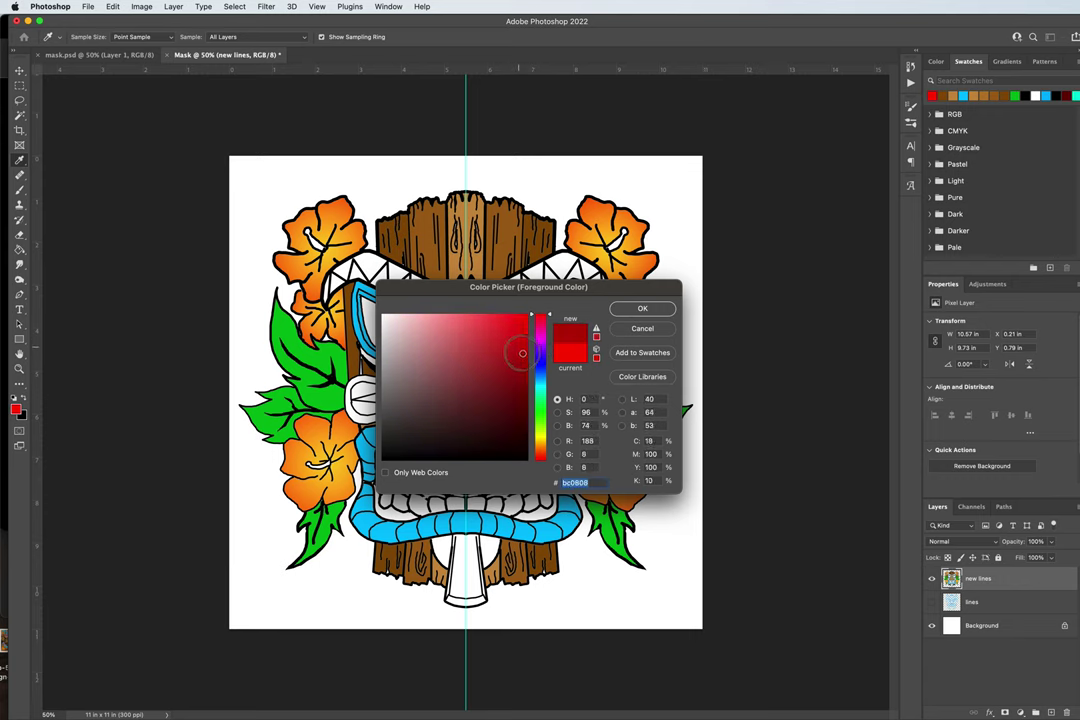
click(640, 310)
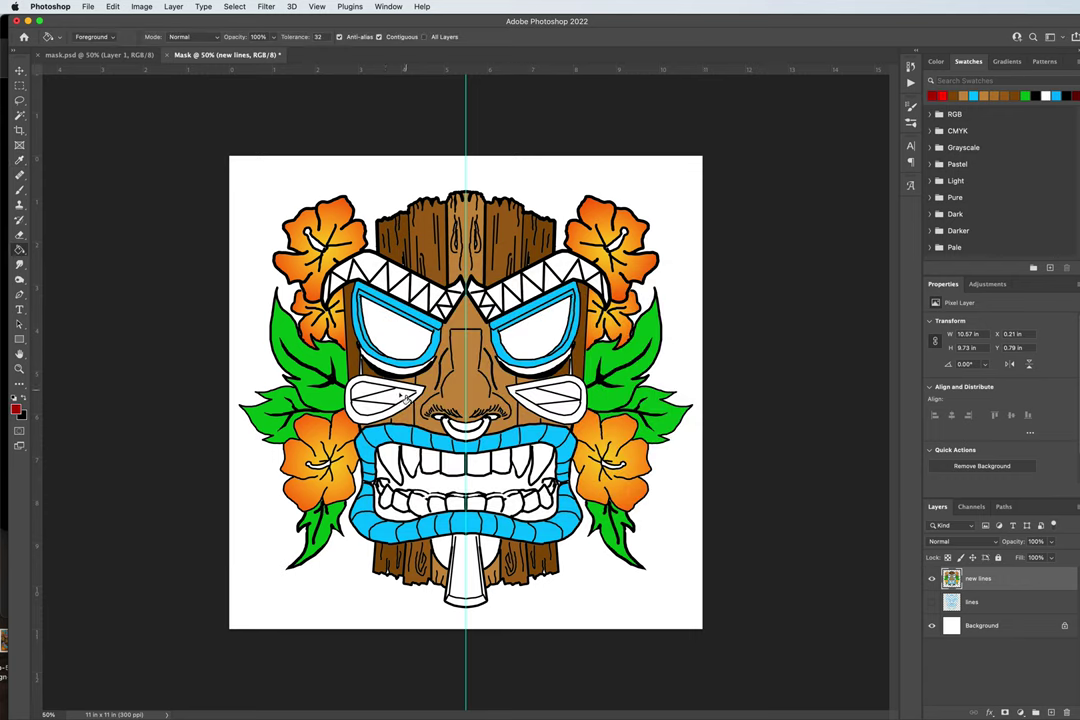
click(384, 417)
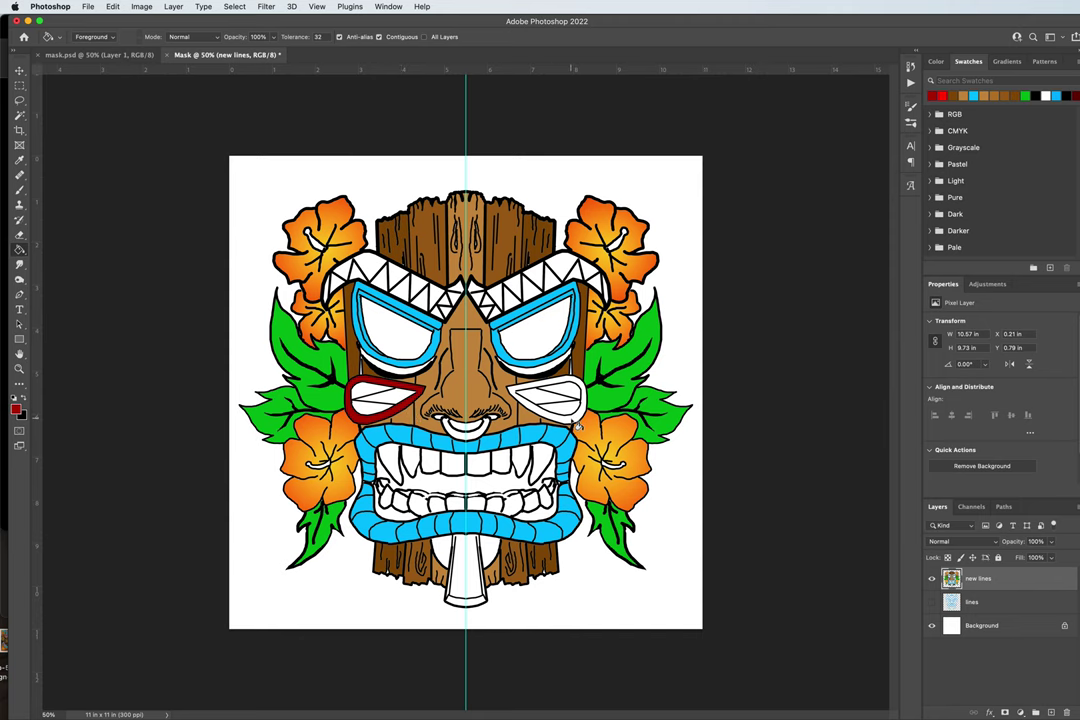
- Switch to bright red #ff0000 and fill the cheek patch, undoing and redoing the fill once
click(16, 409)
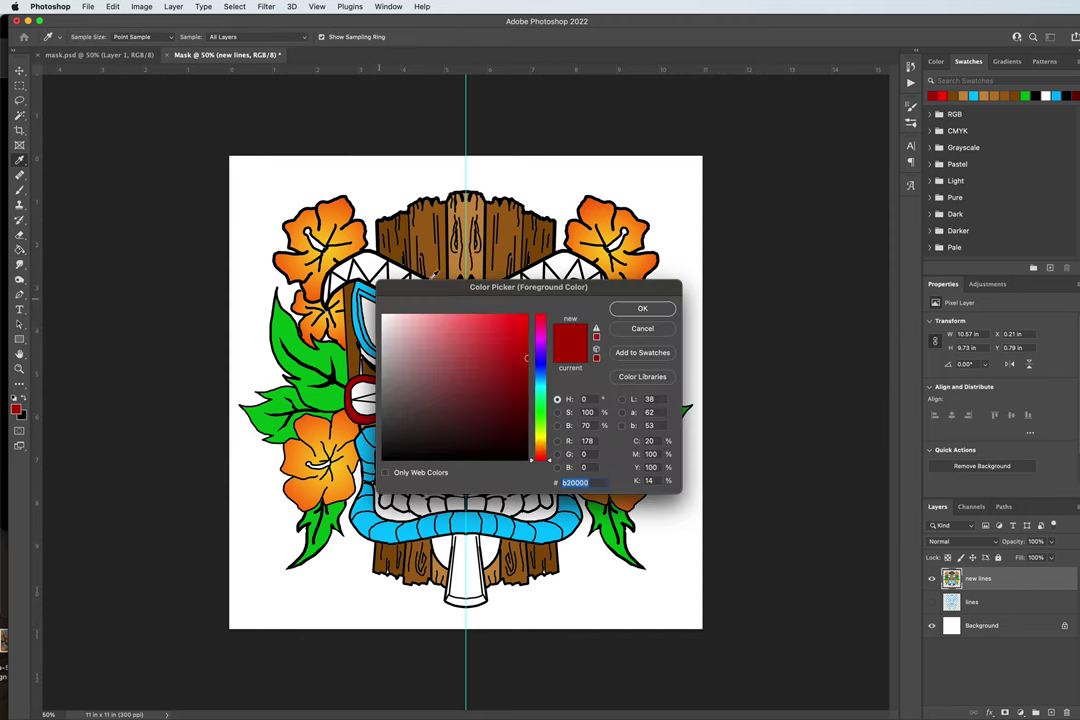
drag(494, 318, 553, 278)
click(636, 310)
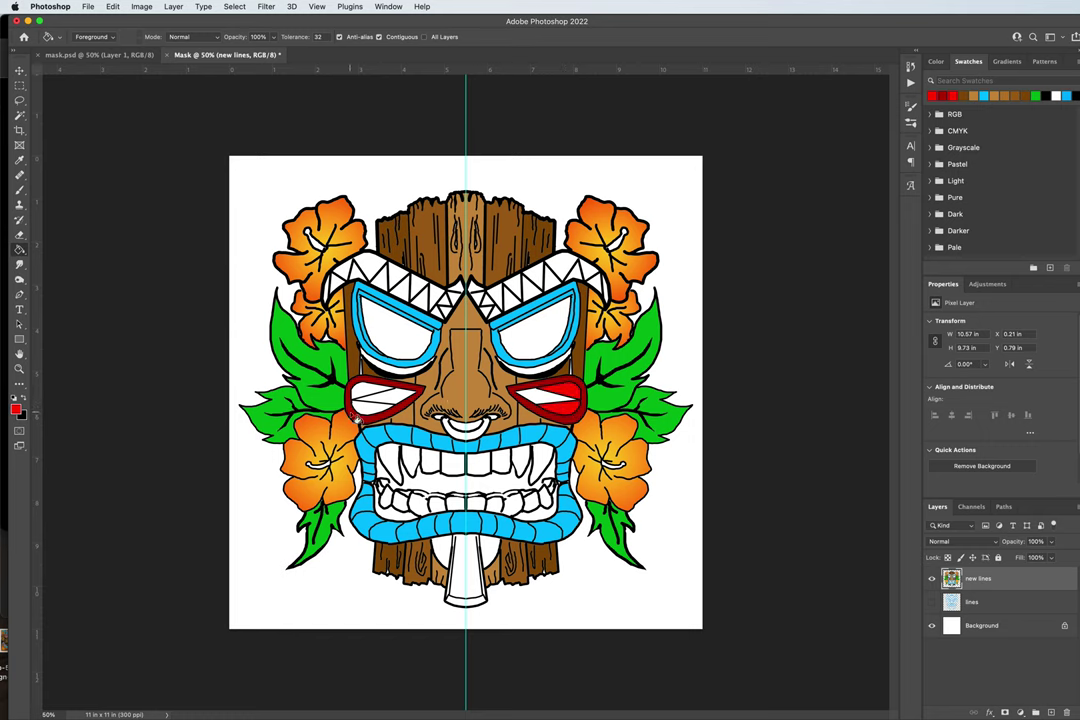
click(372, 414)
click(372, 398)
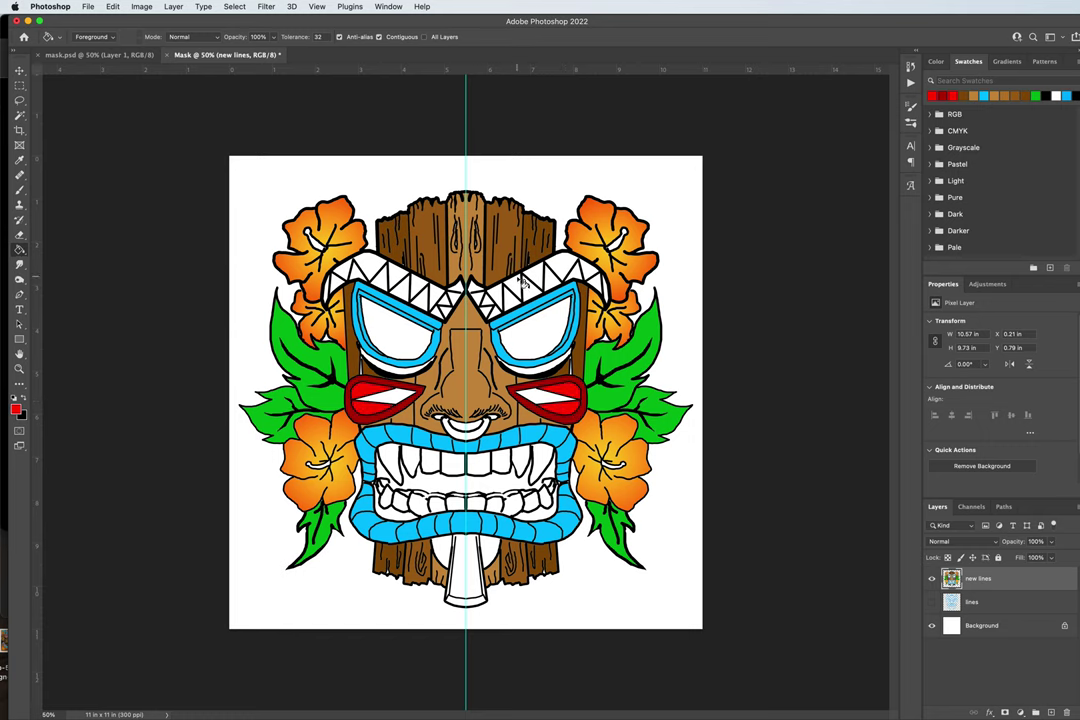
key(super+z)
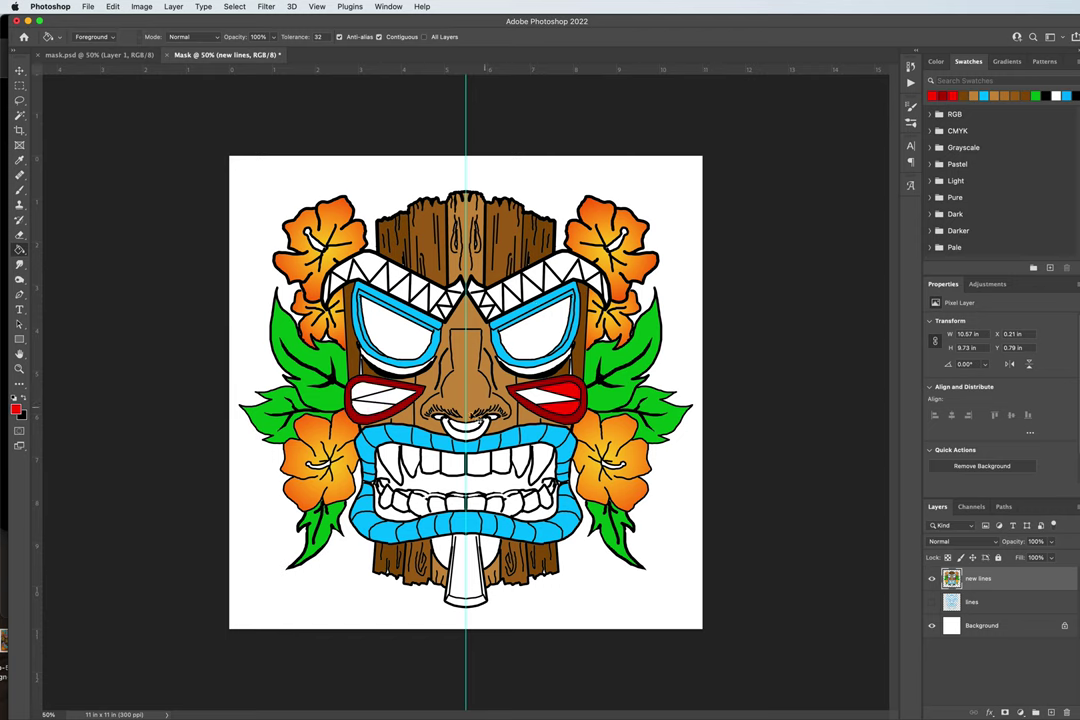
click(400, 402)
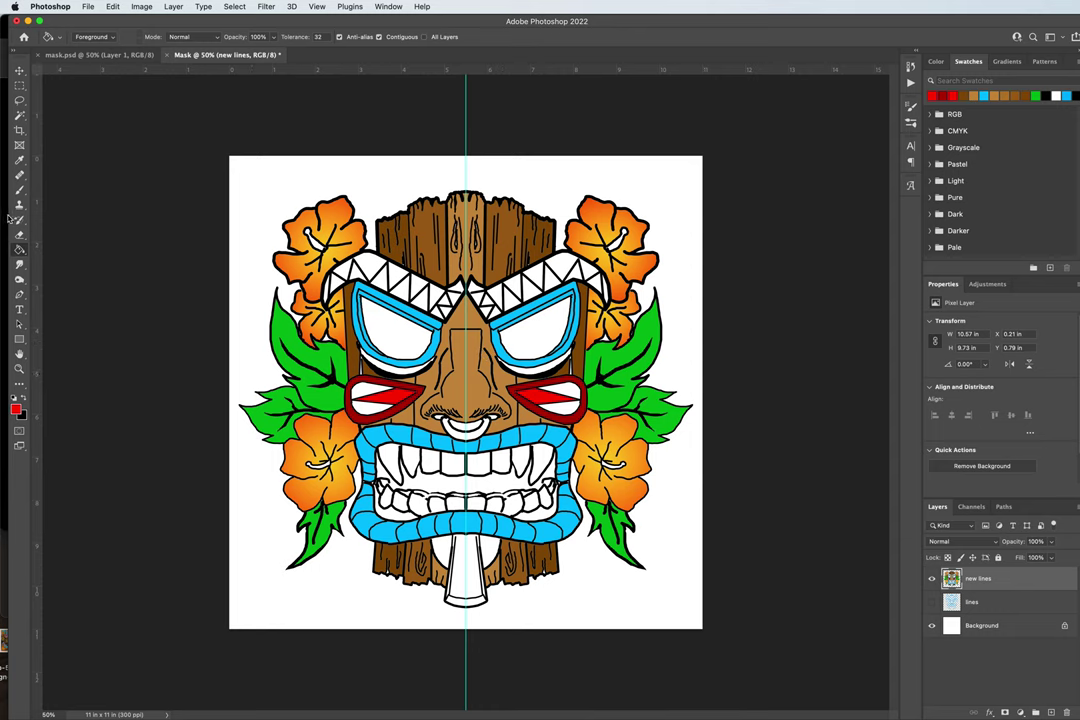
key(b)
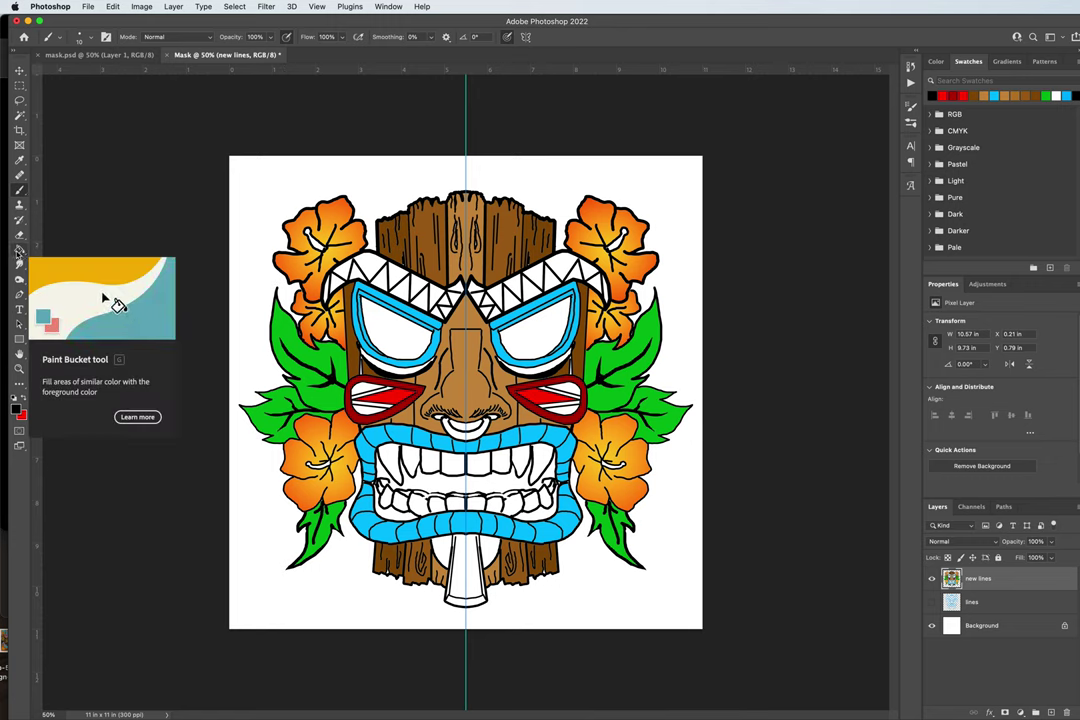
- Sample the red from the artwork and bucket-fill the tongue at the bottom of the mask
click(17, 250)
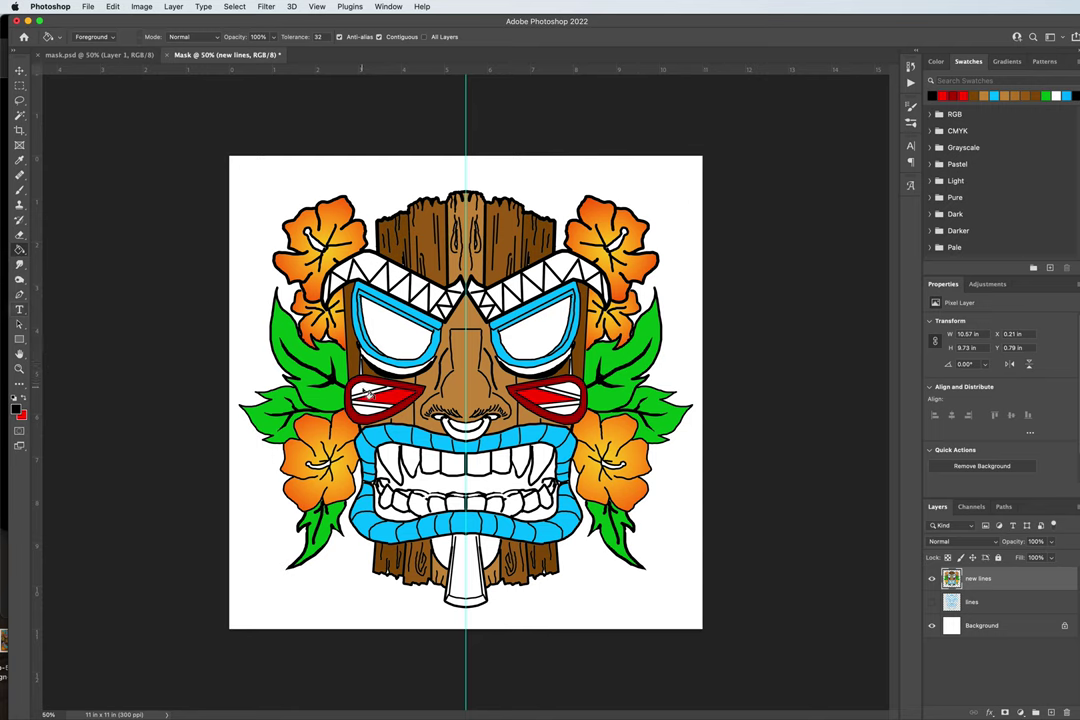
click(24, 398)
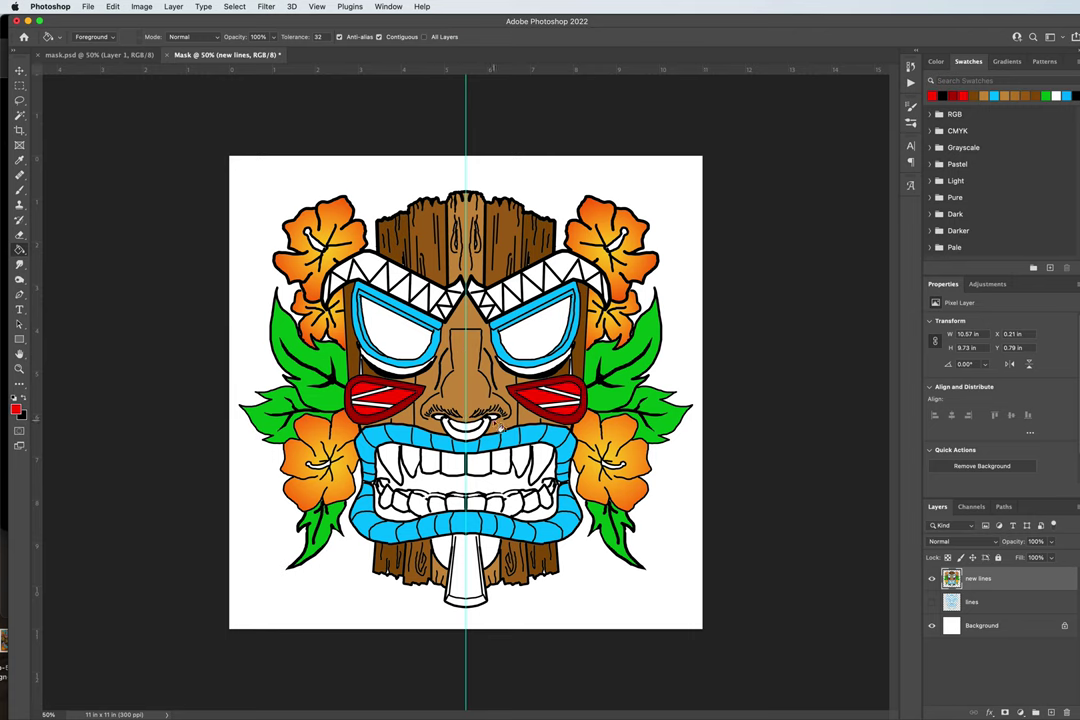
click(23, 399)
click(19, 162)
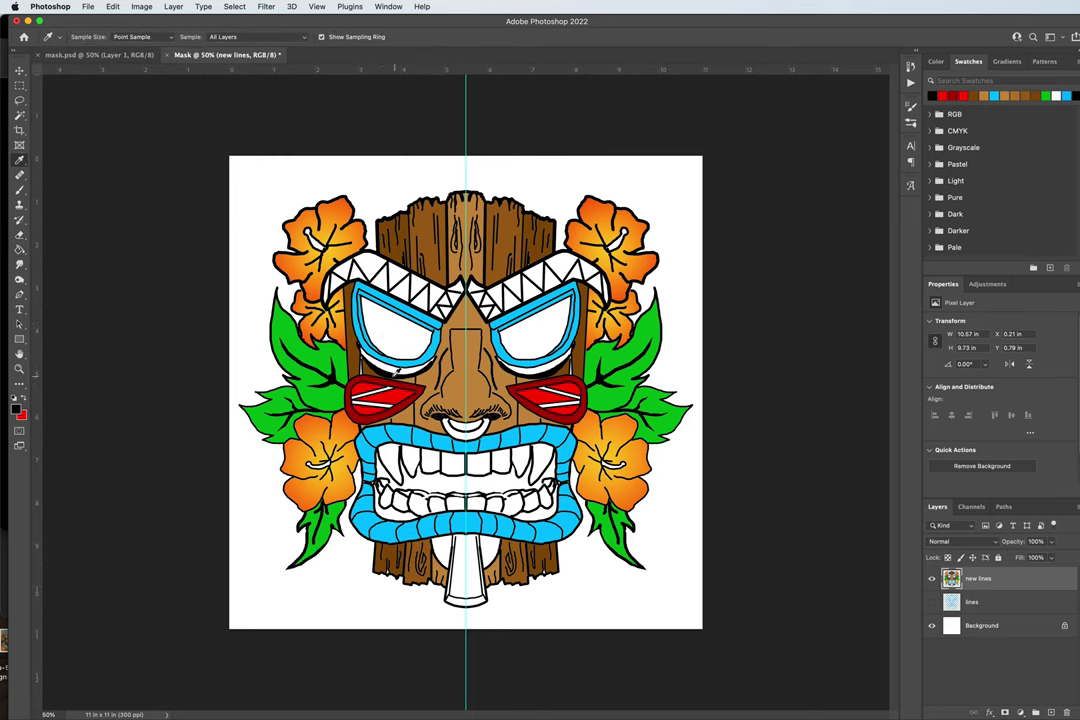
click(303, 311)
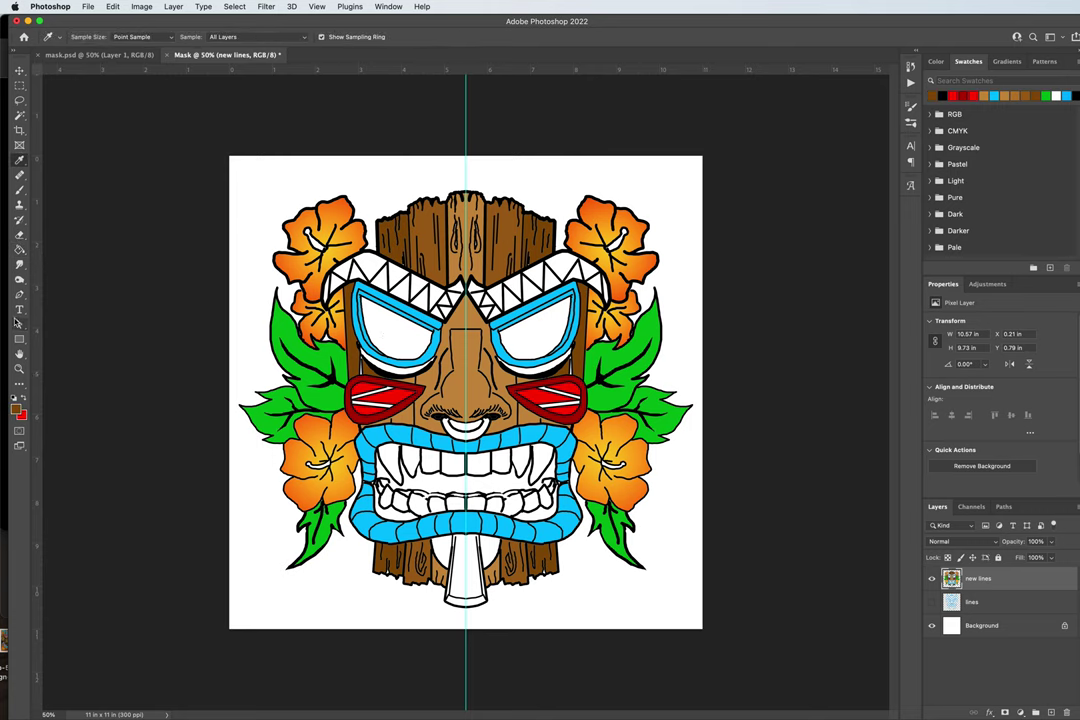
click(19, 248)
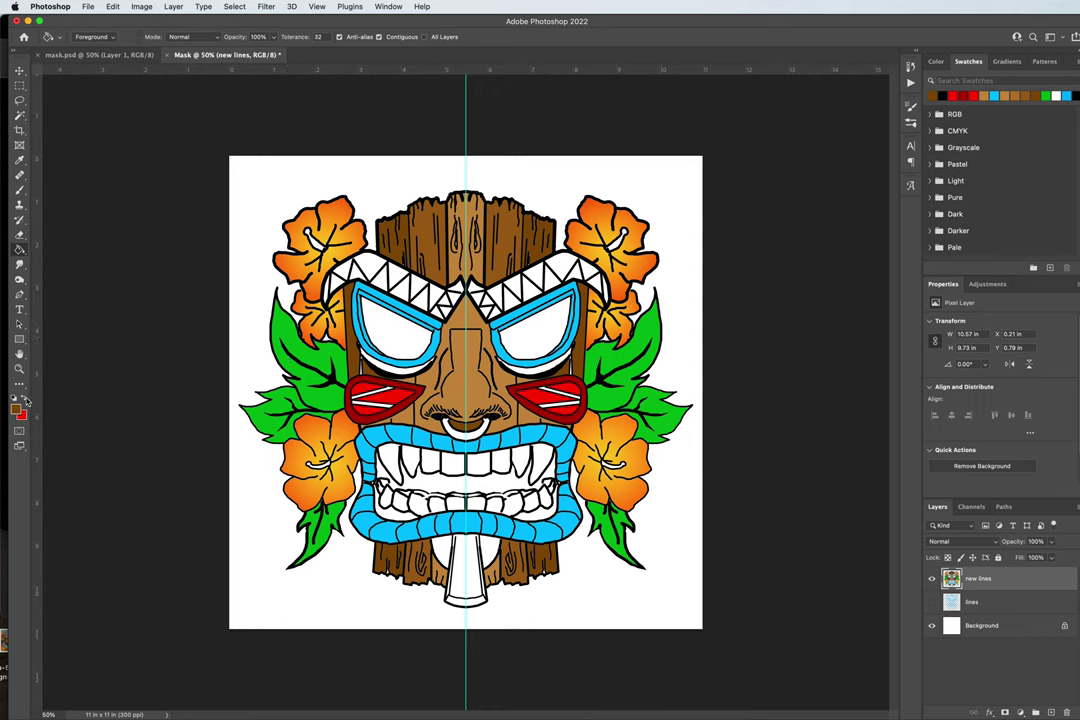
click(462, 578)
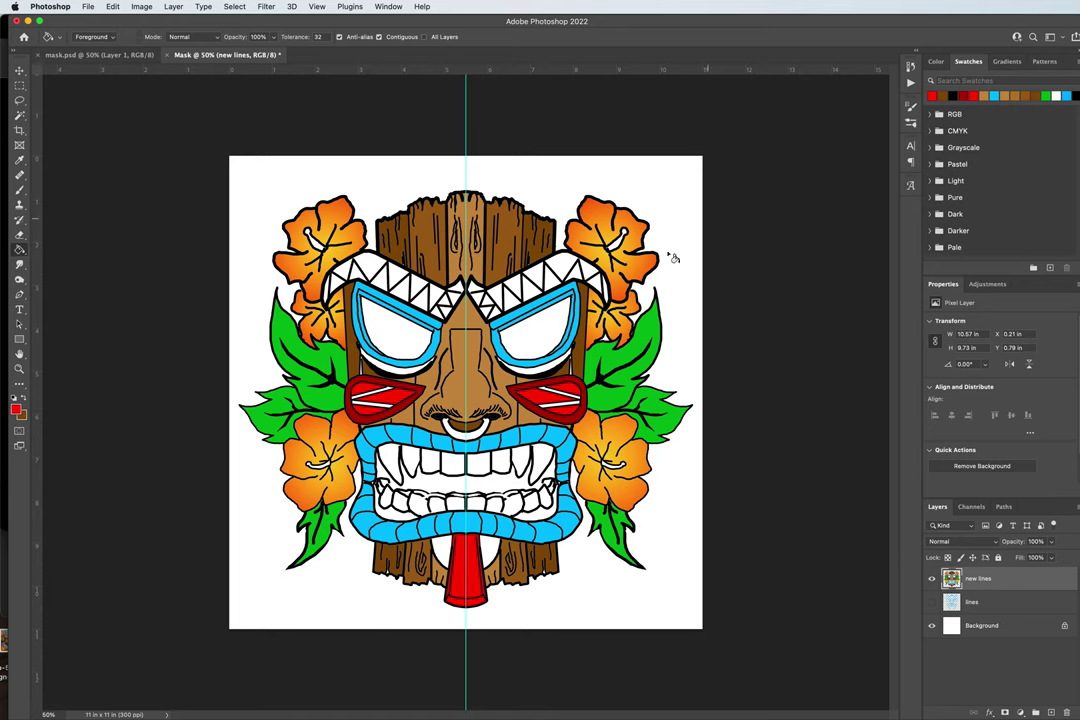
- Set the foreground colour to magenta #c3005c
click(15, 407)
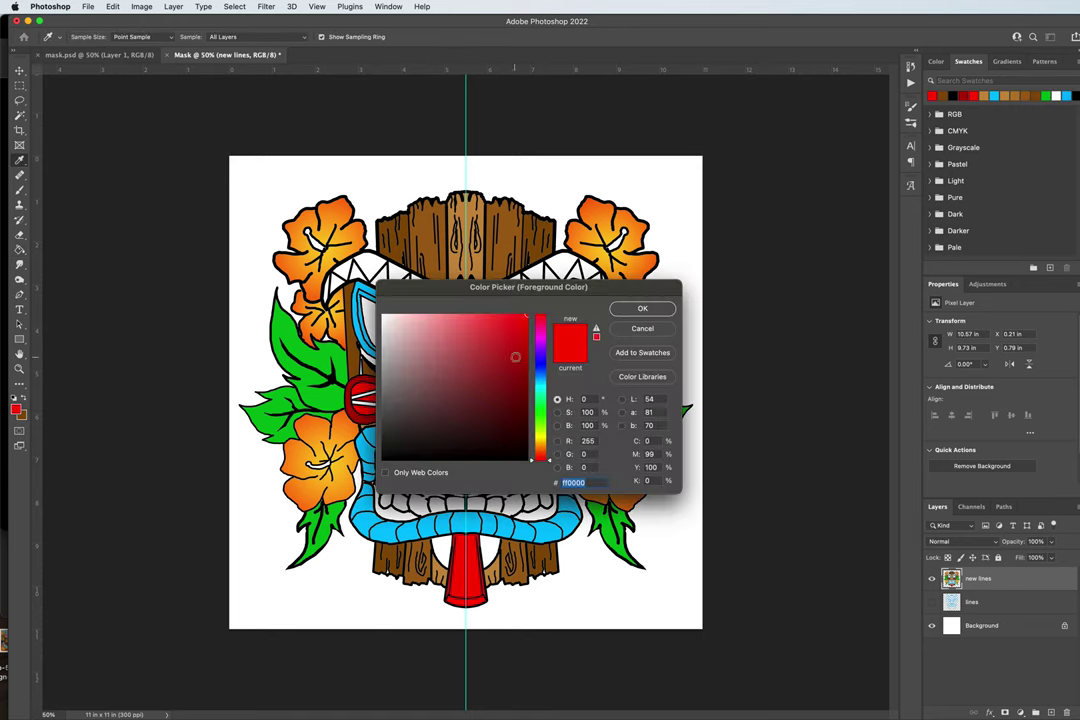
click(541, 337)
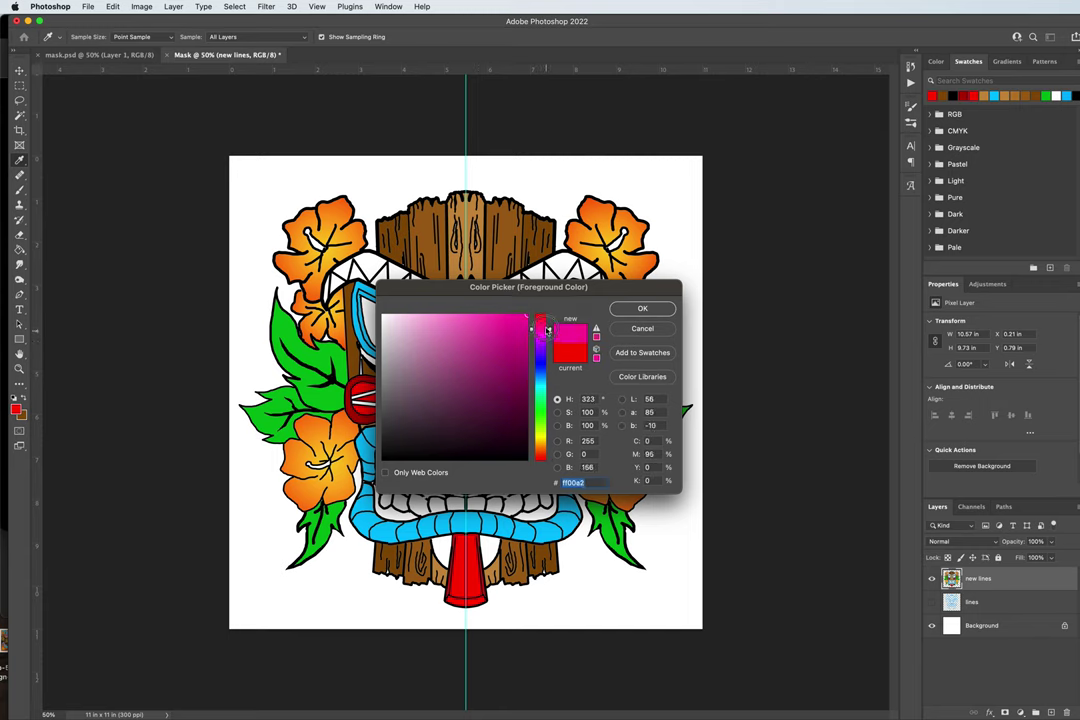
drag(545, 337, 547, 328)
click(526, 348)
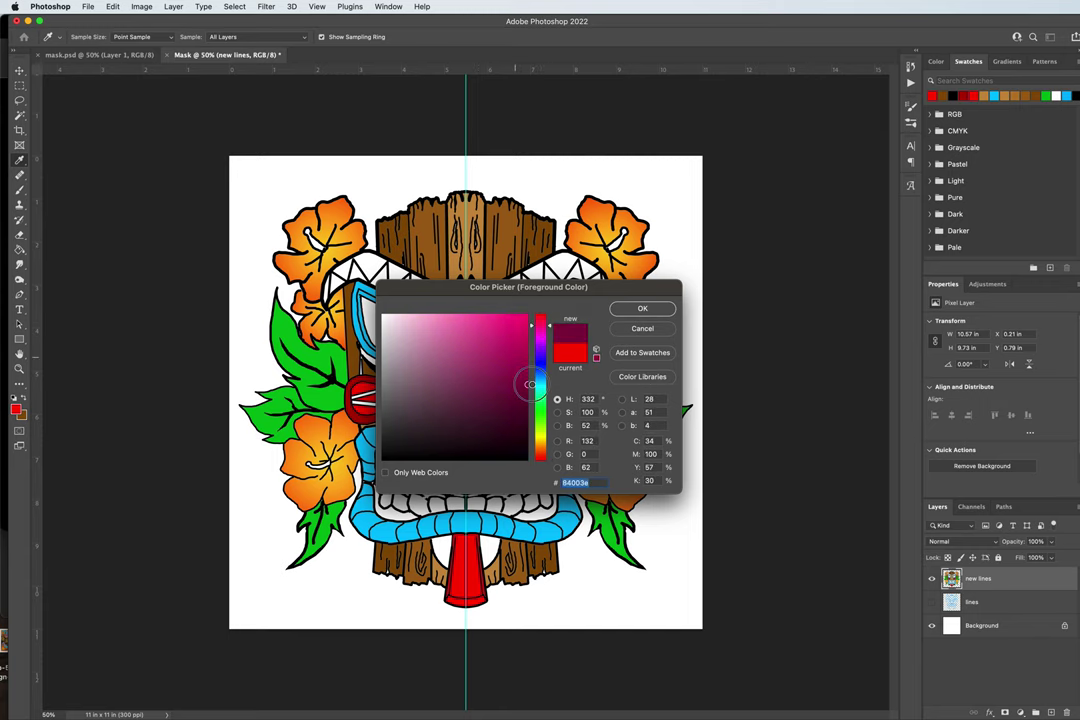
click(616, 311)
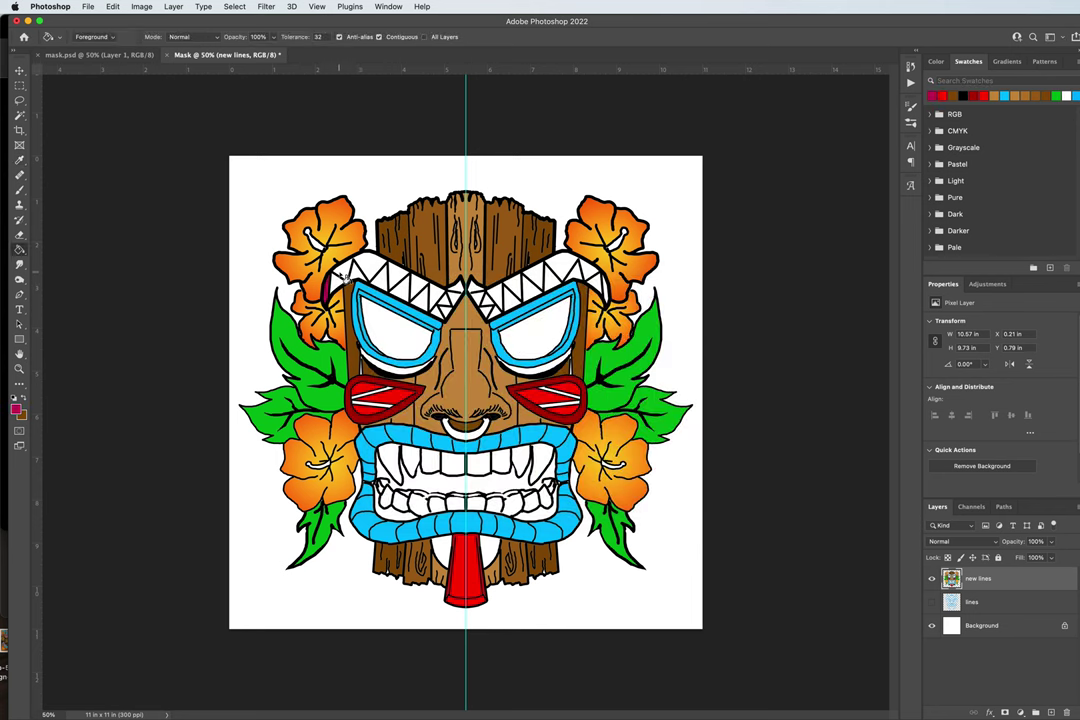
- Fill four alternating left and three right headband triangles with magenta
click(372, 268)
click(392, 278)
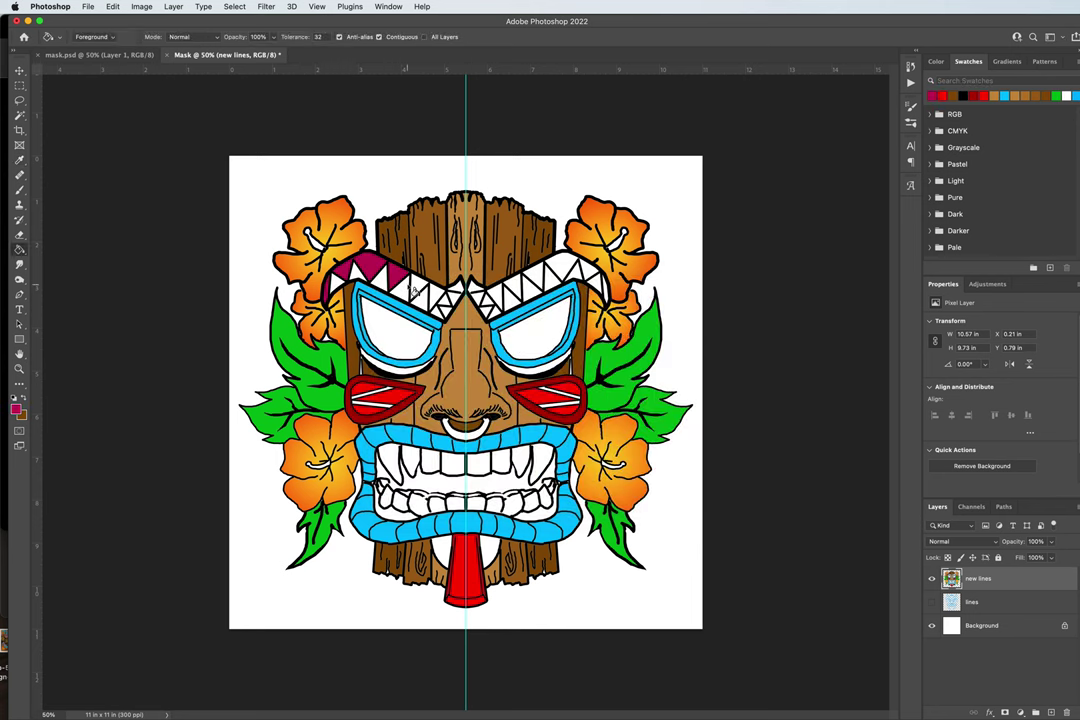
click(415, 288)
click(438, 298)
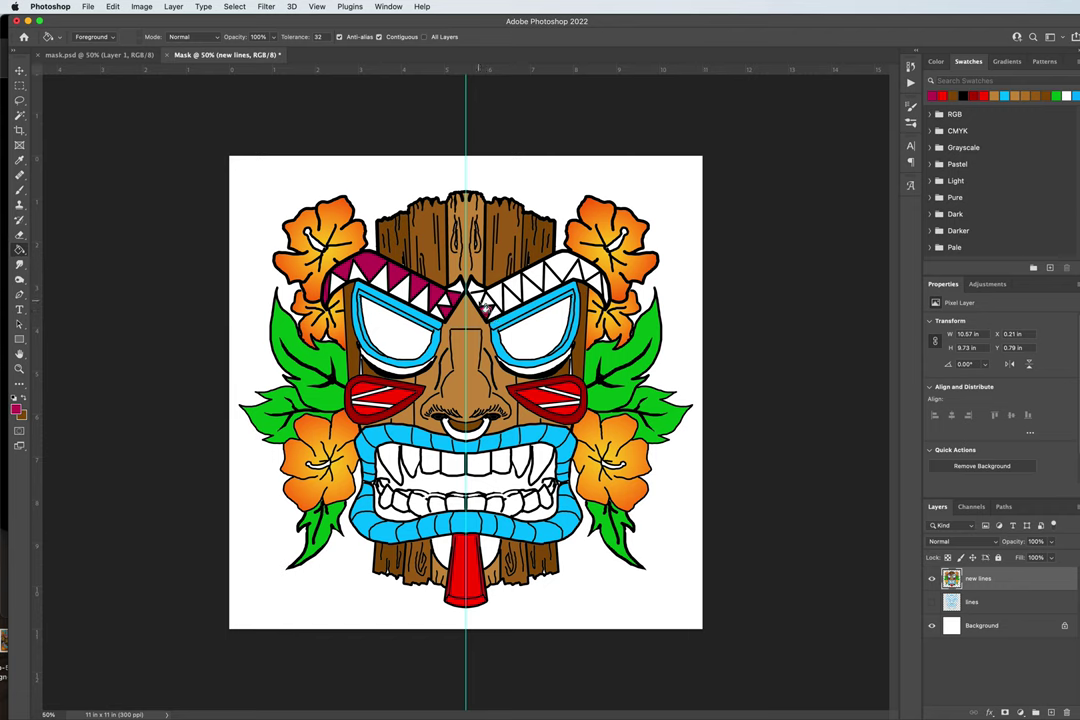
click(497, 283)
click(517, 279)
click(537, 275)
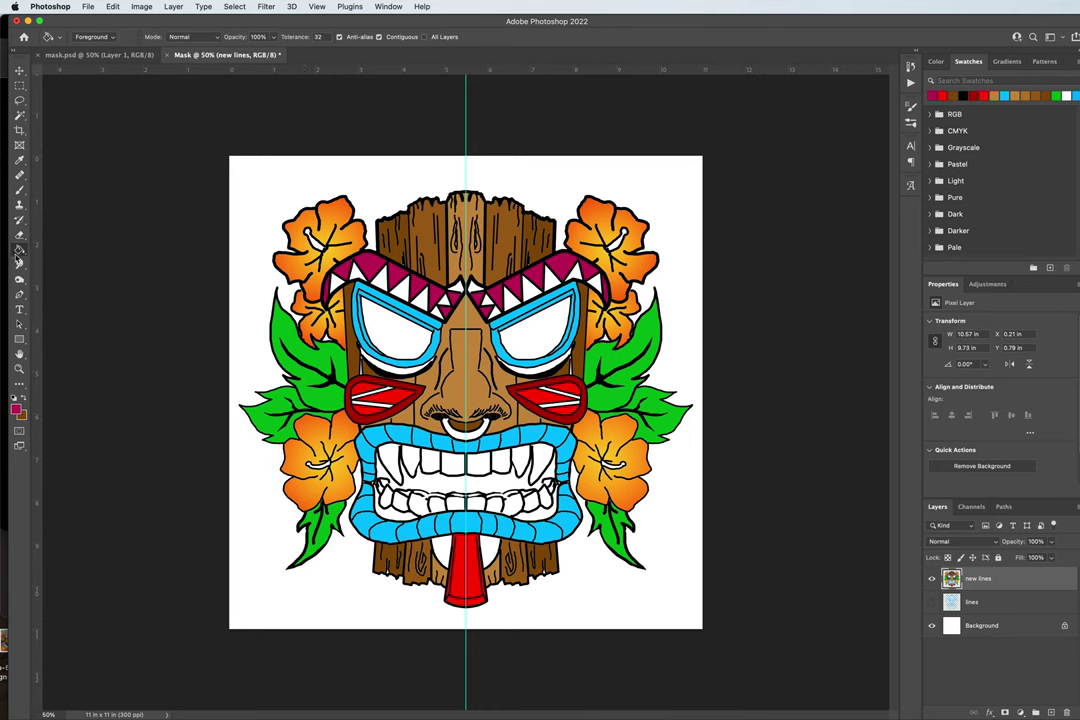
- Shift the foreground colour from magenta to gold
click(15, 408)
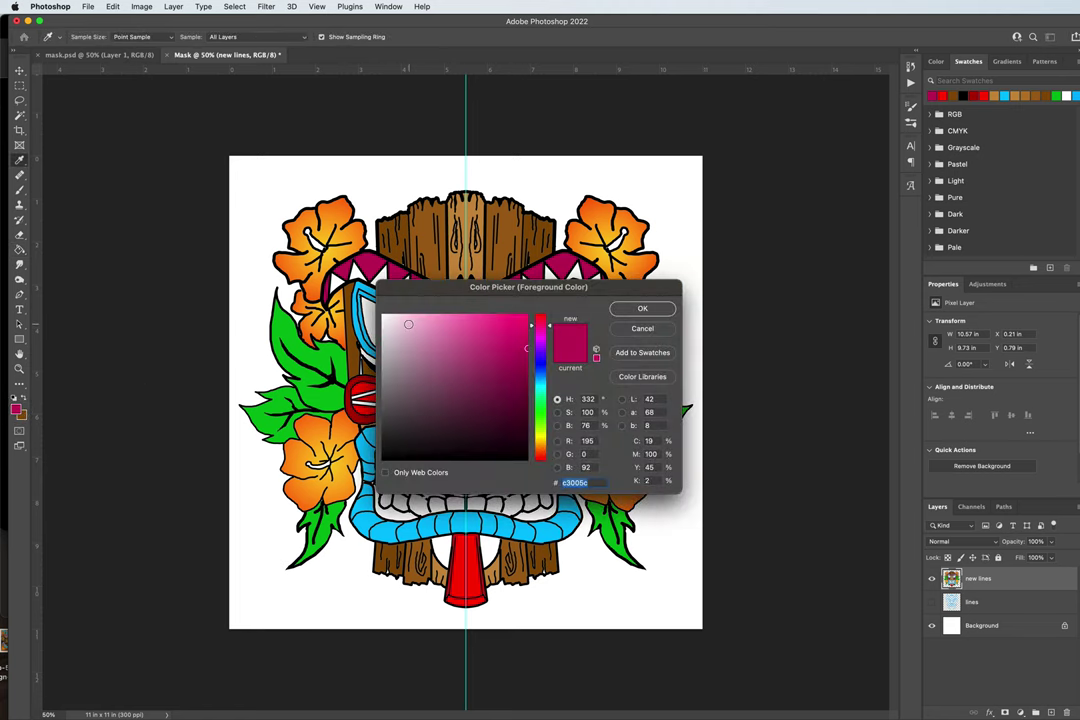
drag(537, 428, 545, 443)
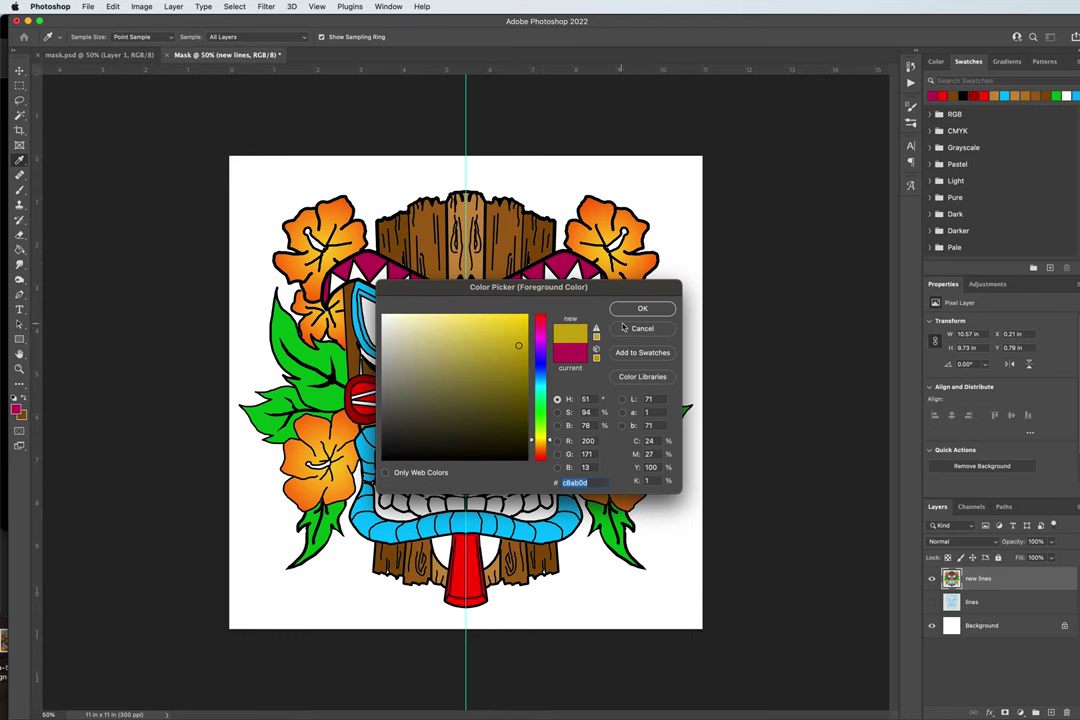
key(Return)
key(g)
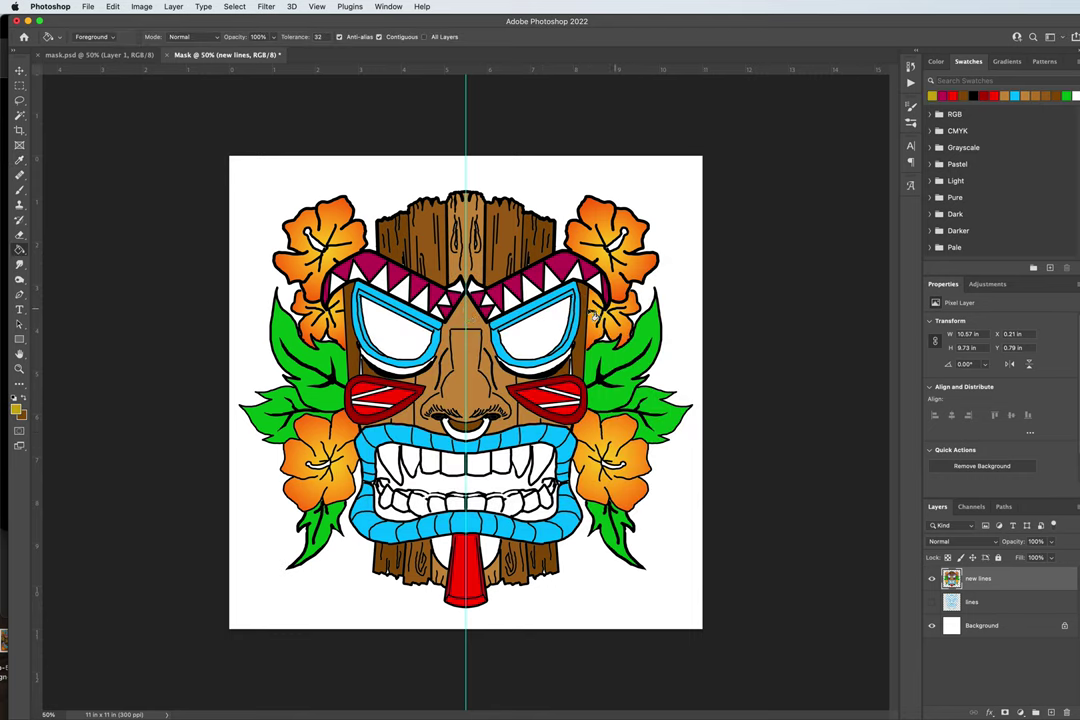
- Fill the four left and four right white headband triangles gold
click(357, 272)
click(382, 279)
click(405, 287)
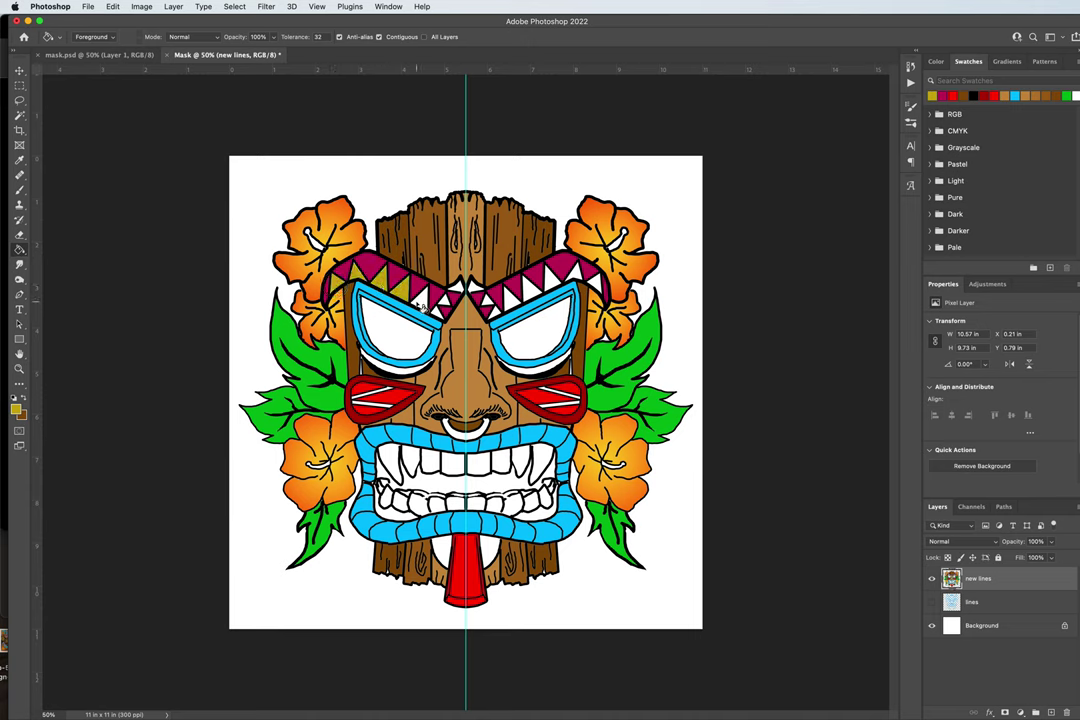
click(427, 296)
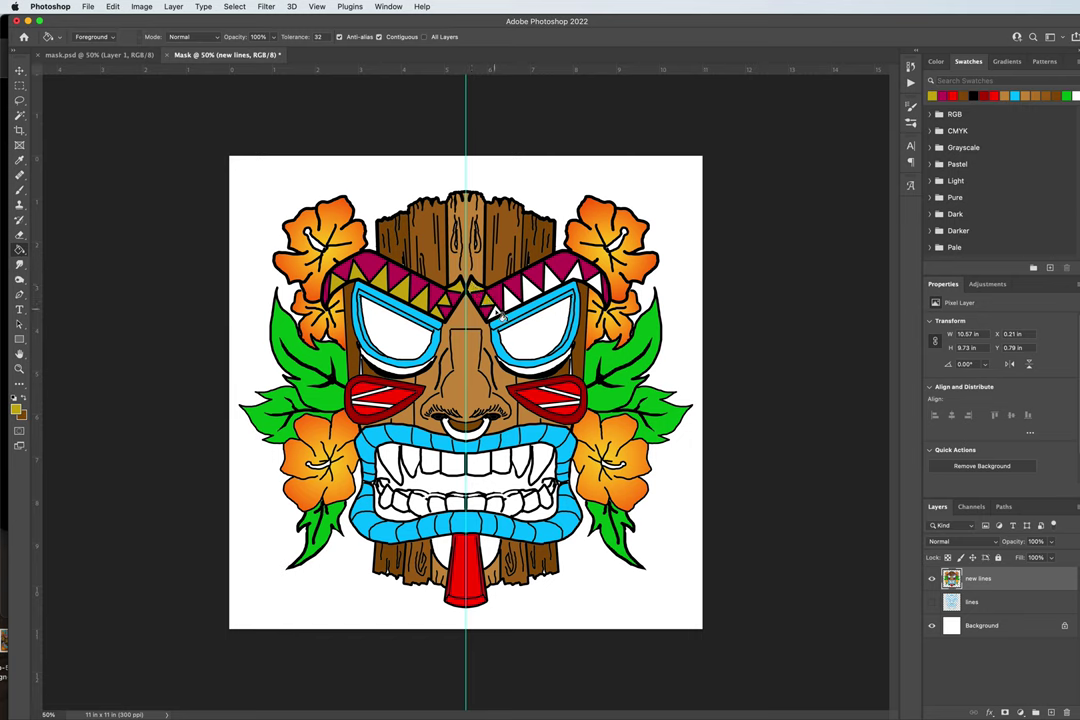
click(508, 296)
click(528, 289)
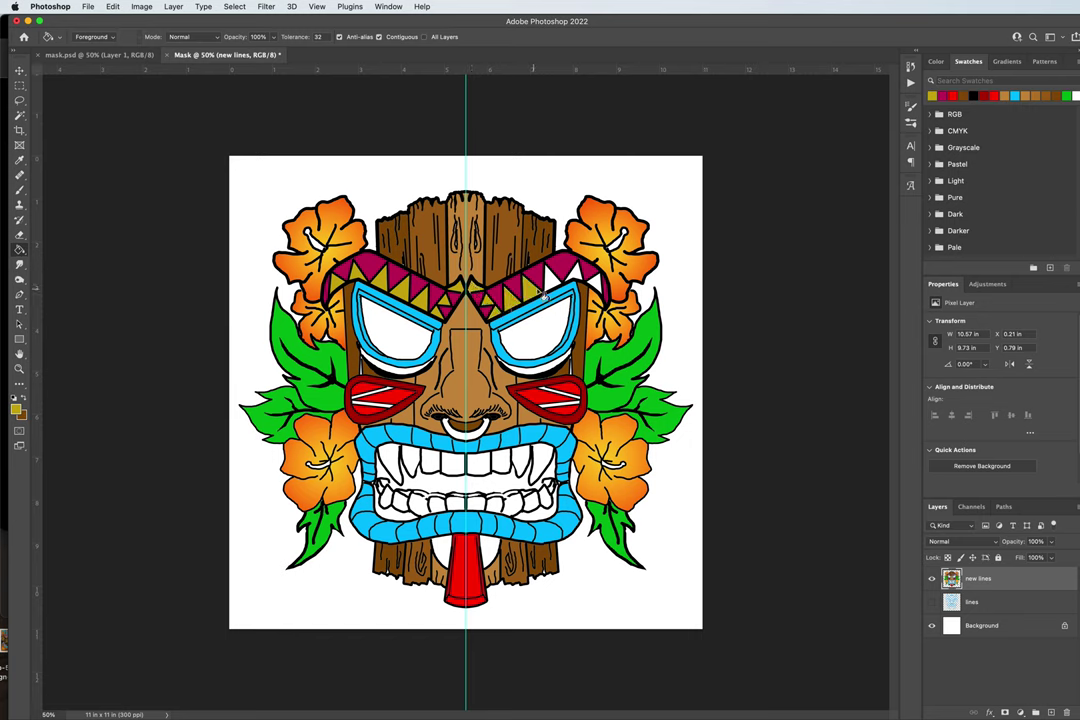
click(549, 284)
click(572, 281)
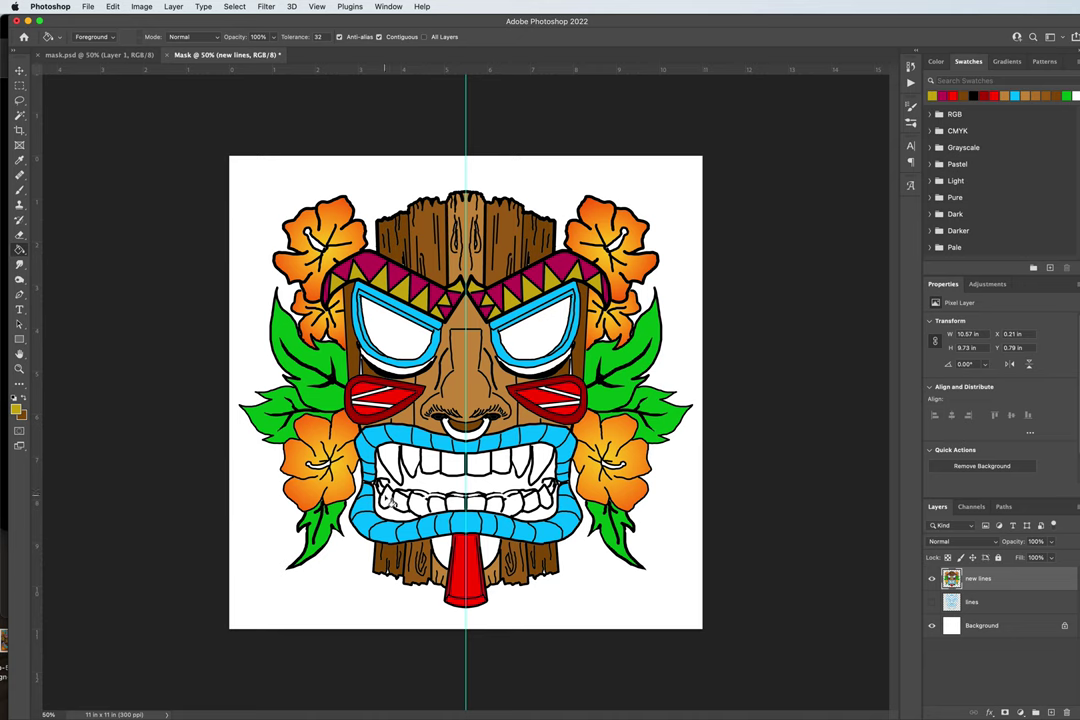
- Fill one lower-left tooth and the nine upper teeth gold
click(386, 497)
click(388, 460)
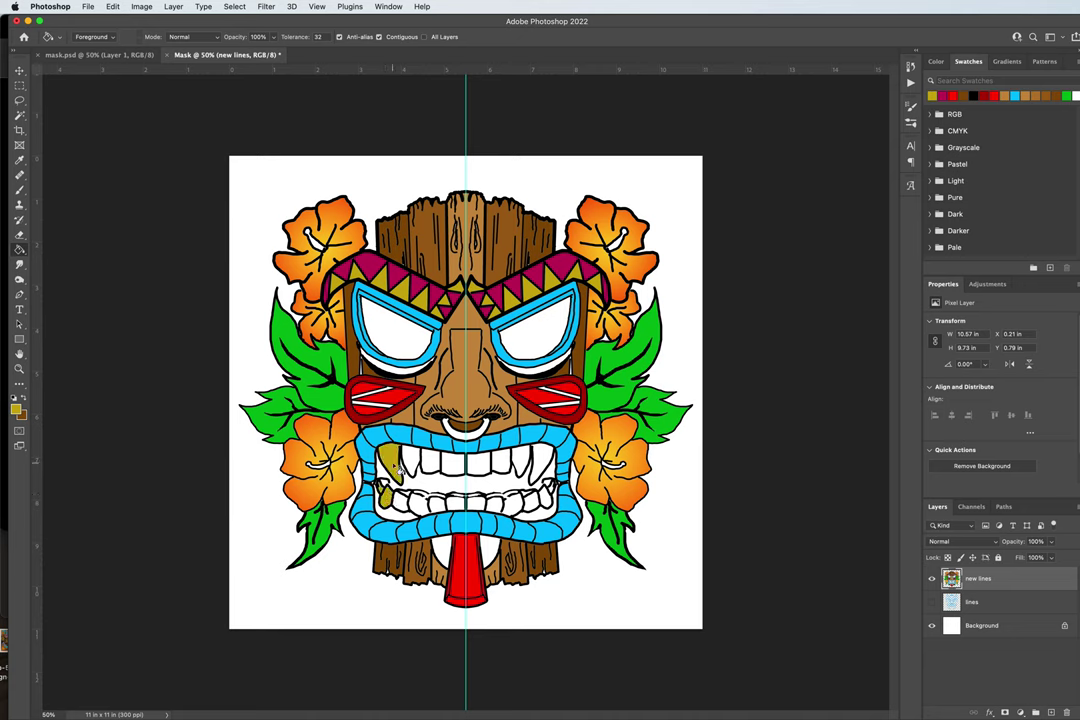
click(410, 460)
click(428, 462)
click(440, 462)
click(462, 462)
click(482, 462)
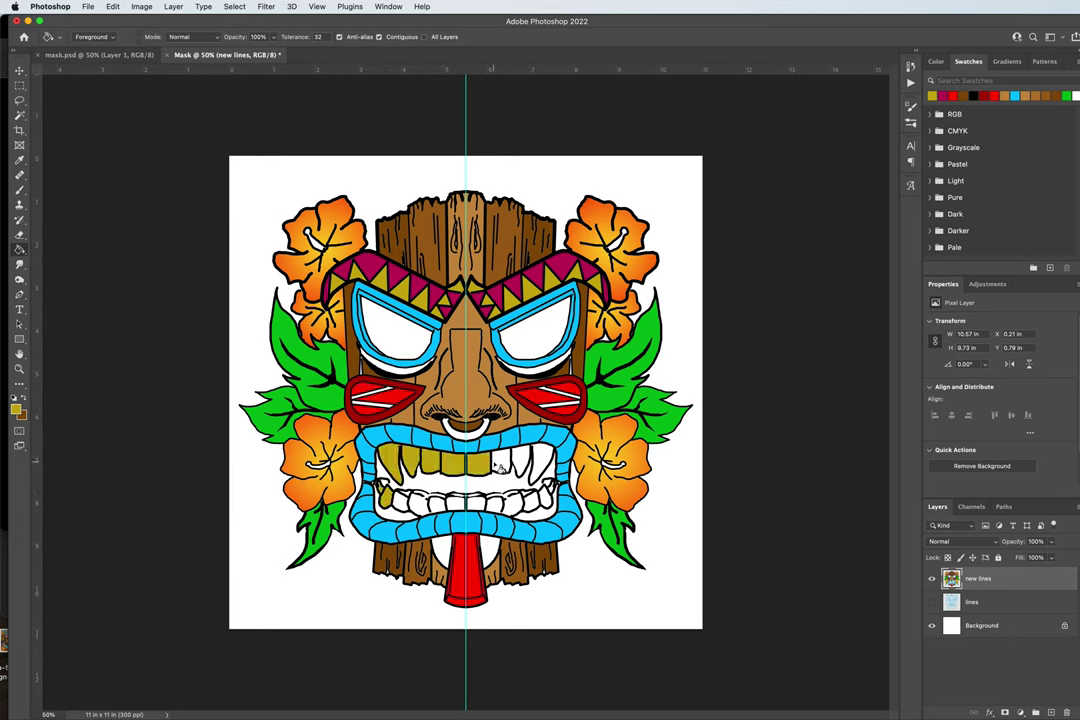
click(503, 462)
click(527, 461)
click(546, 462)
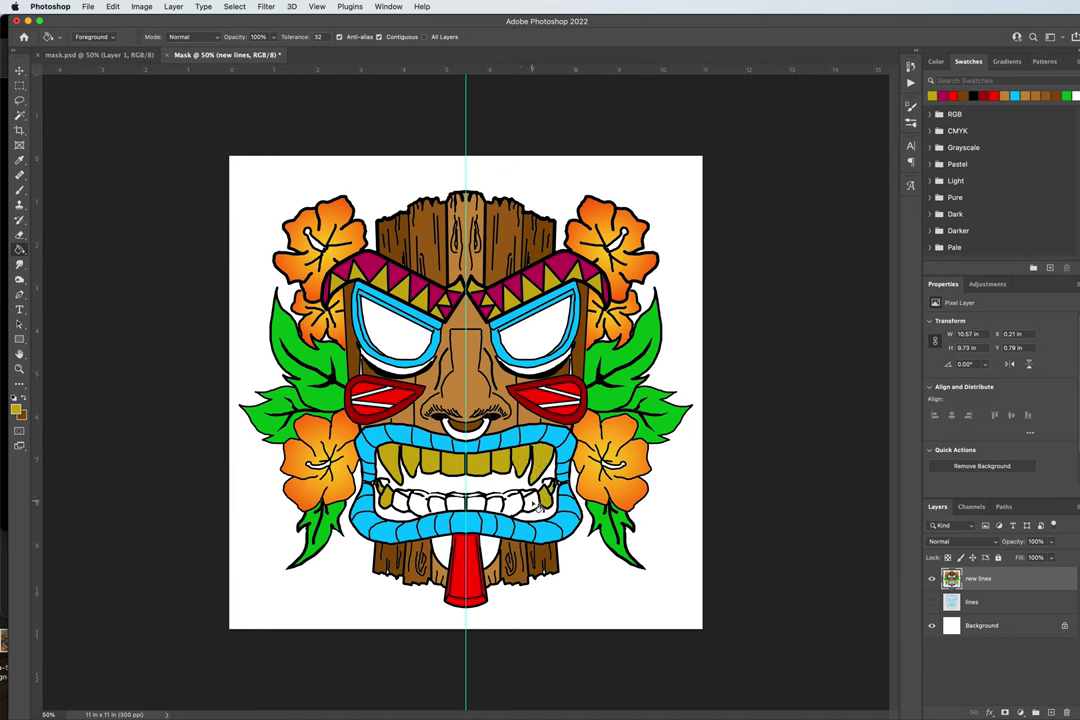
- Fill the remaining six lower teeth gold, working right to left
click(533, 502)
click(514, 501)
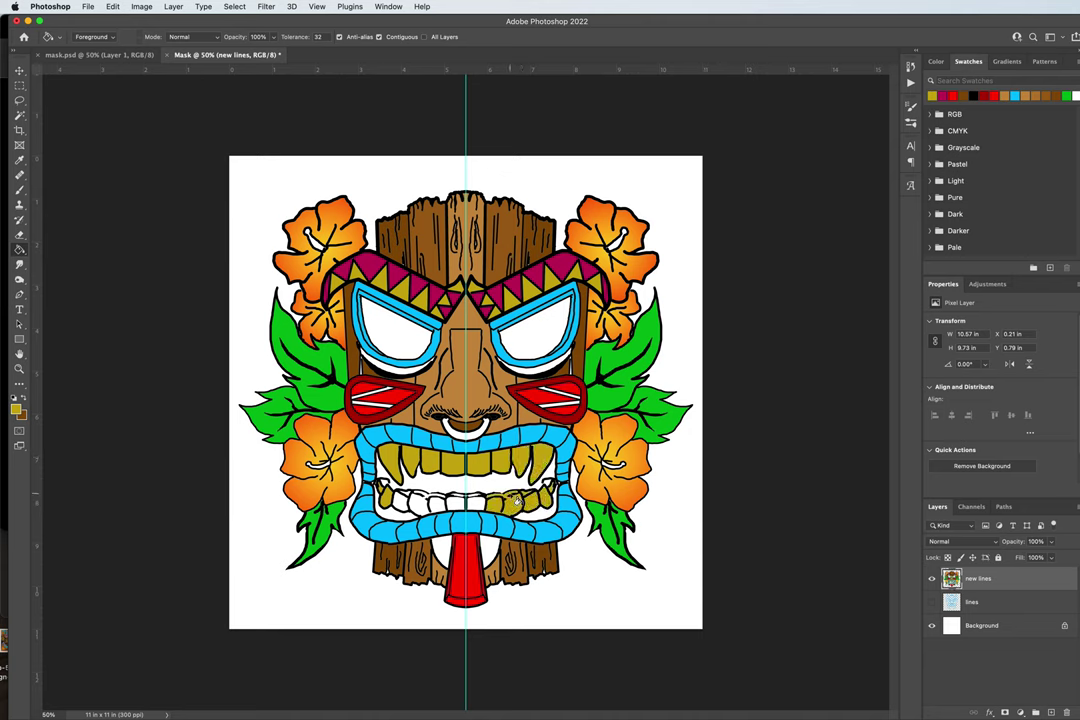
click(479, 504)
click(457, 505)
click(440, 510)
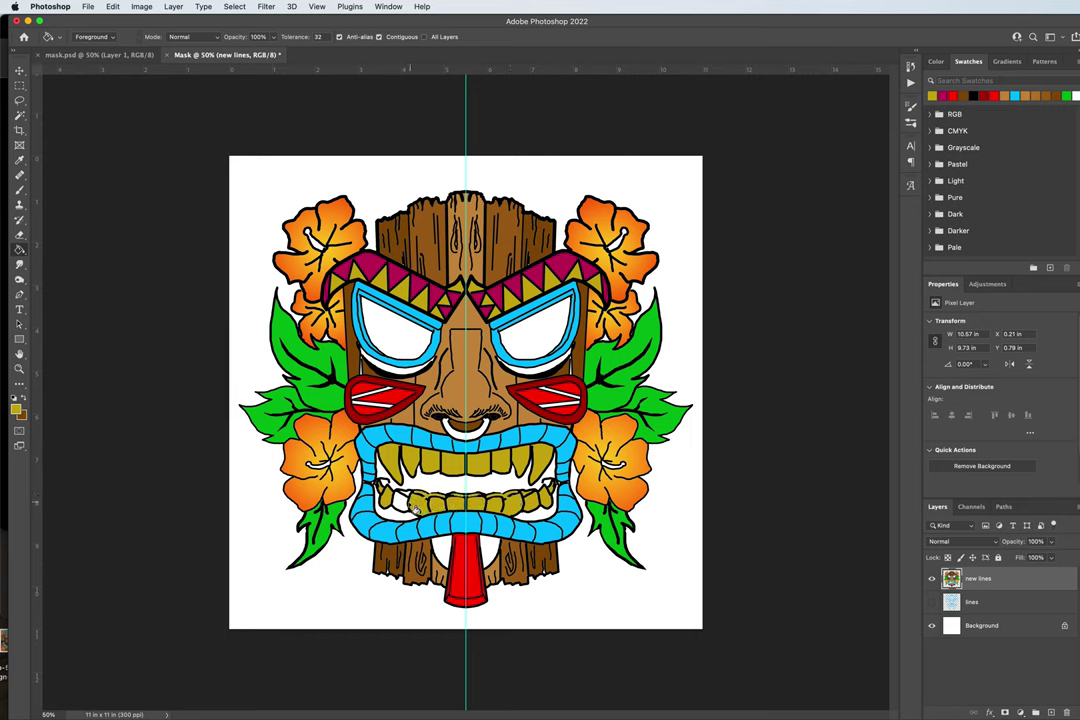
click(414, 505)
click(19, 160)
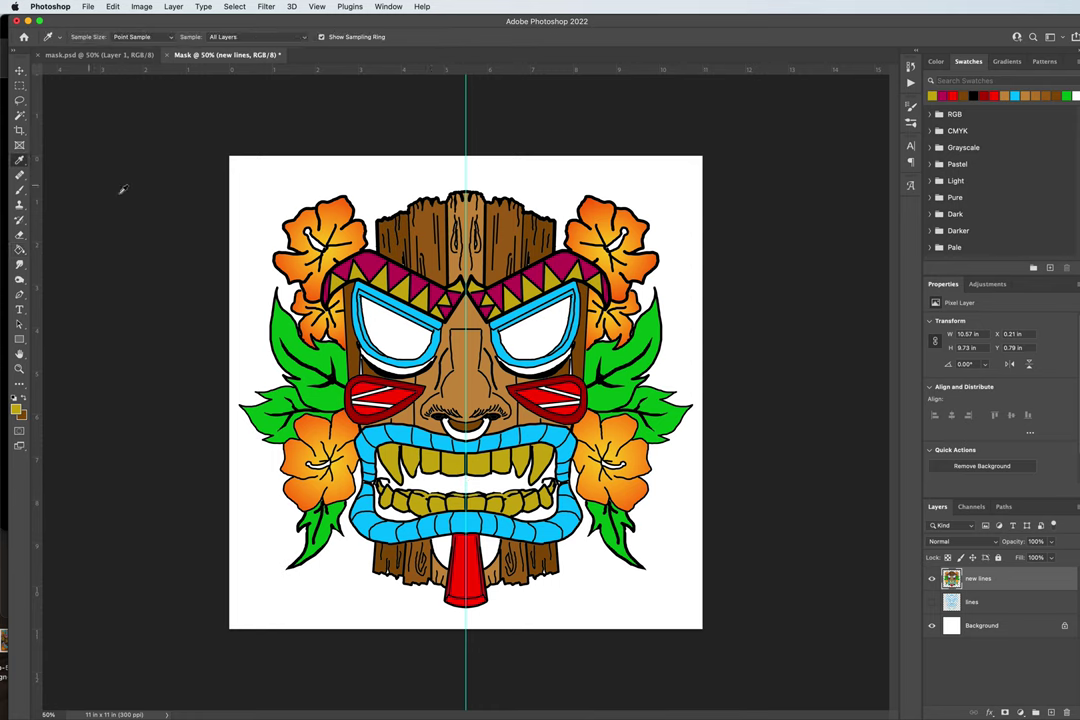
- Fill the lower gum with sampled headband magenta, then the eye whites and mouth interior black
click(398, 263)
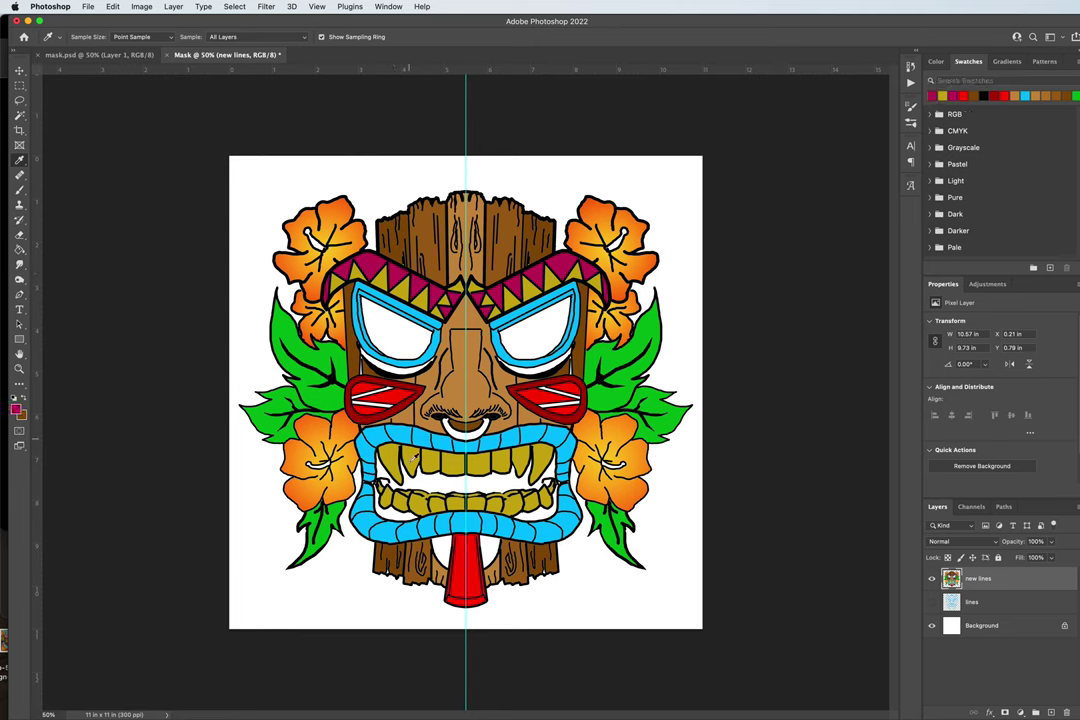
click(19, 249)
click(538, 508)
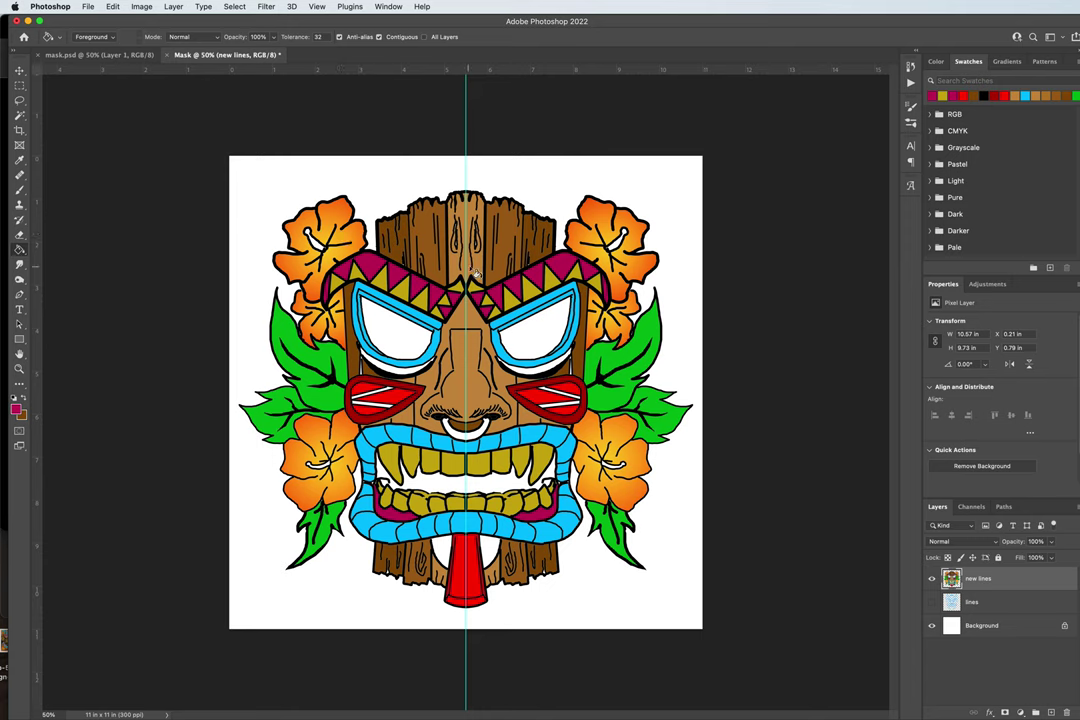
key(d)
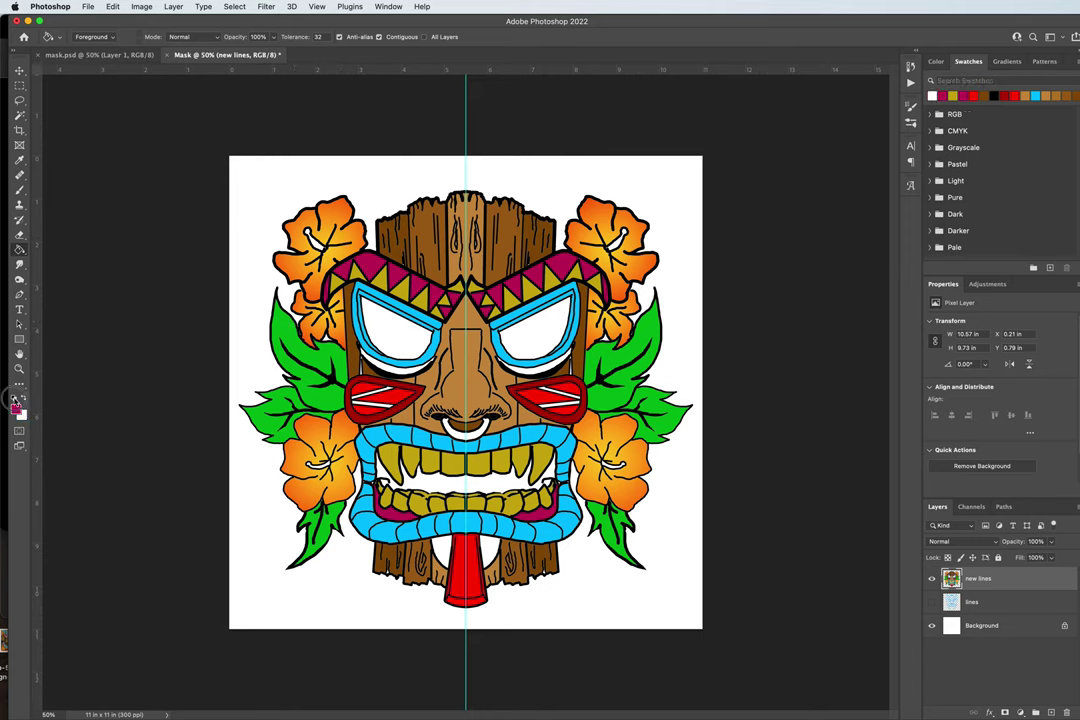
click(404, 343)
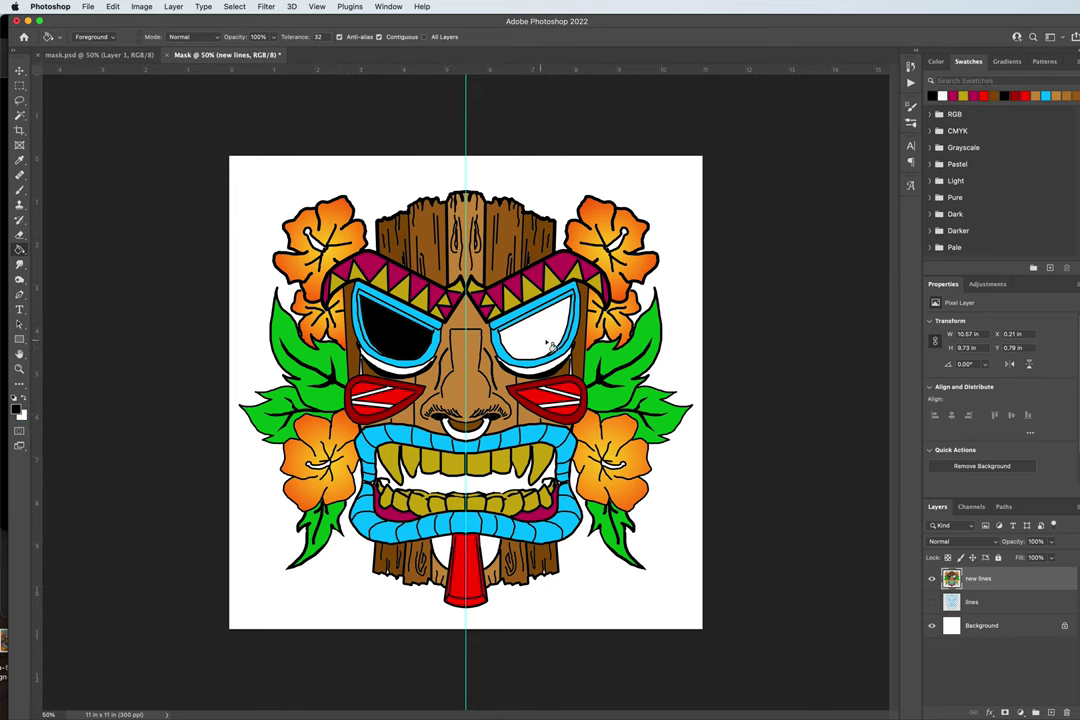
click(535, 330)
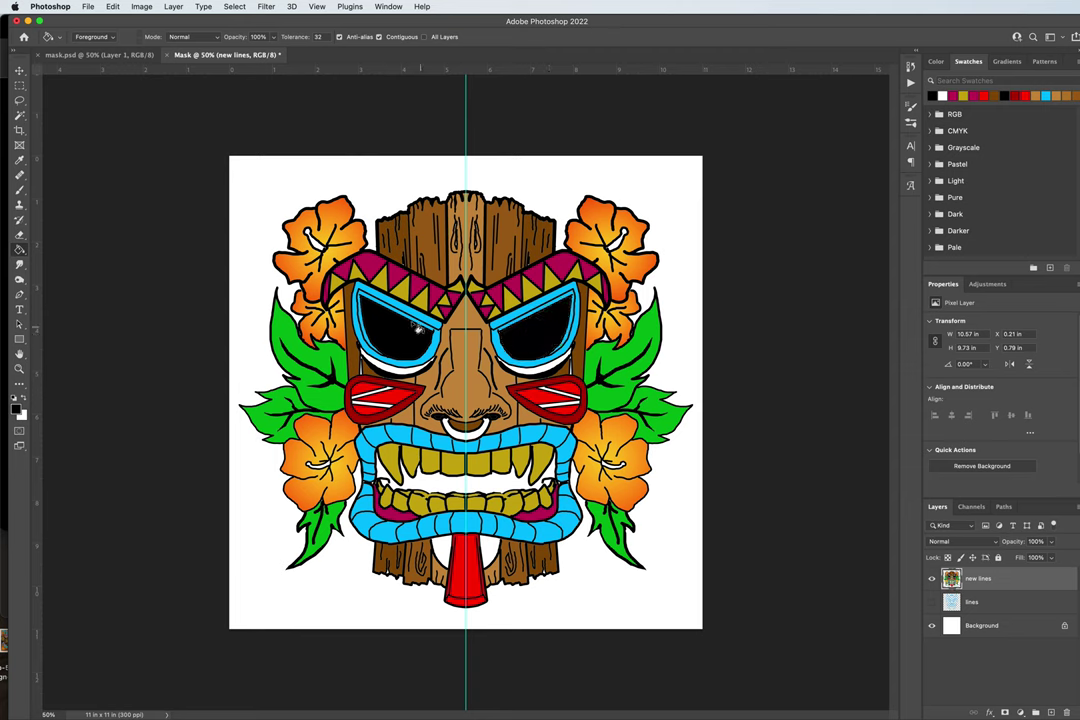
click(455, 498)
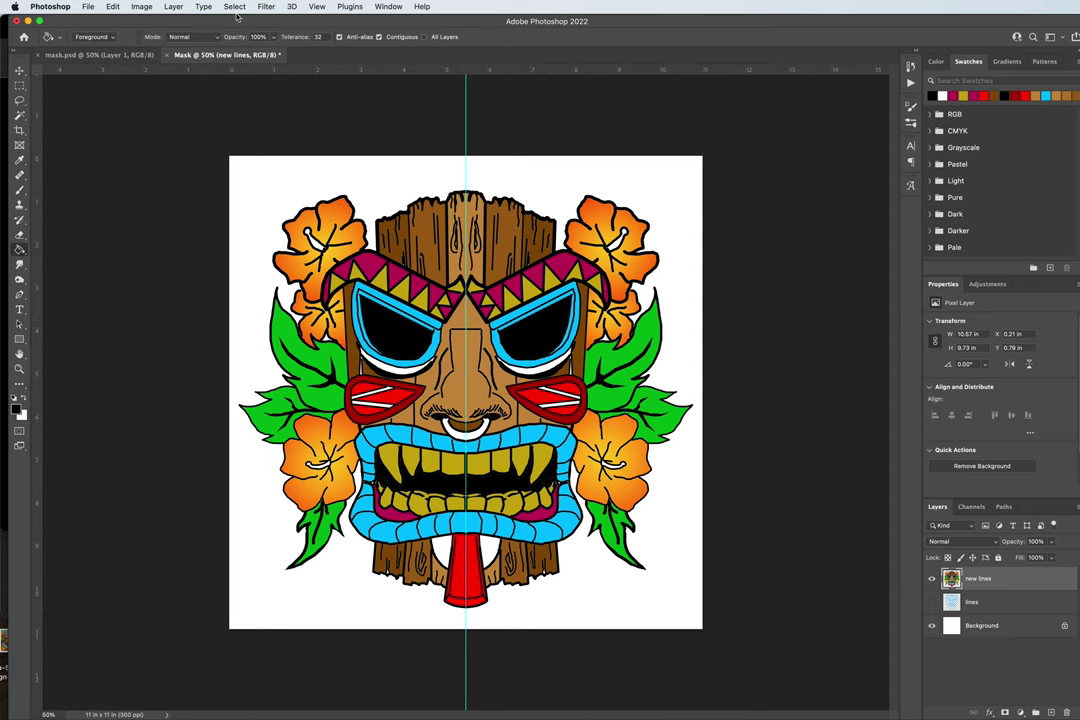
- Sample the eye-rim cyan and fill the eye crescent and the area around the tongue
click(19, 160)
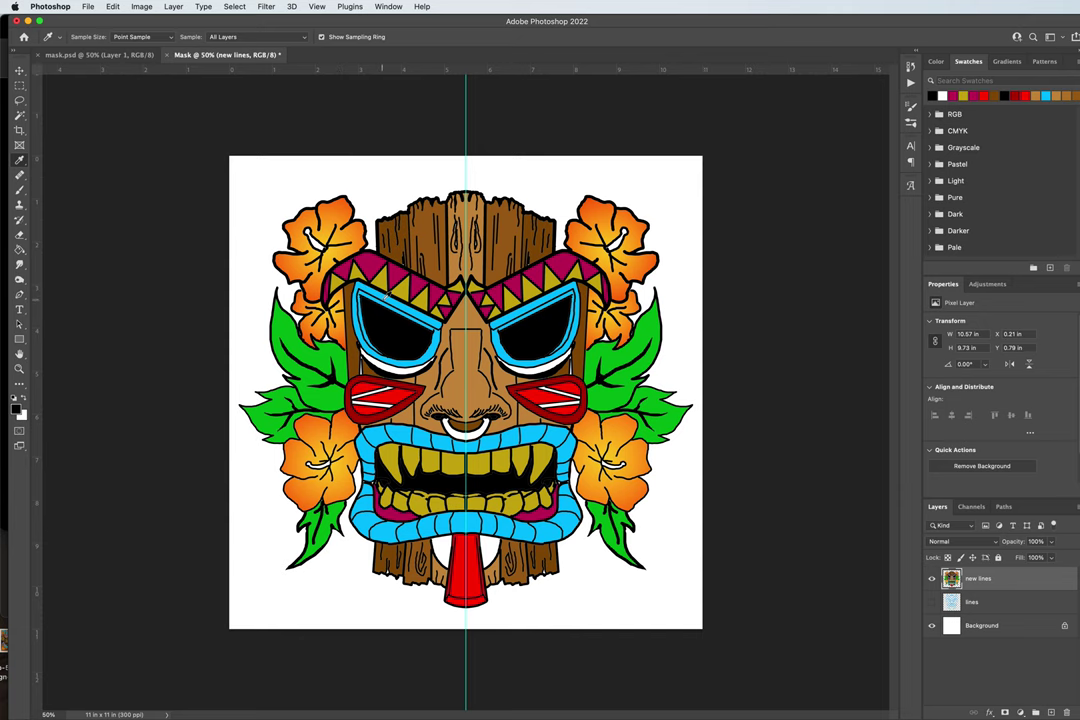
click(371, 296)
click(17, 409)
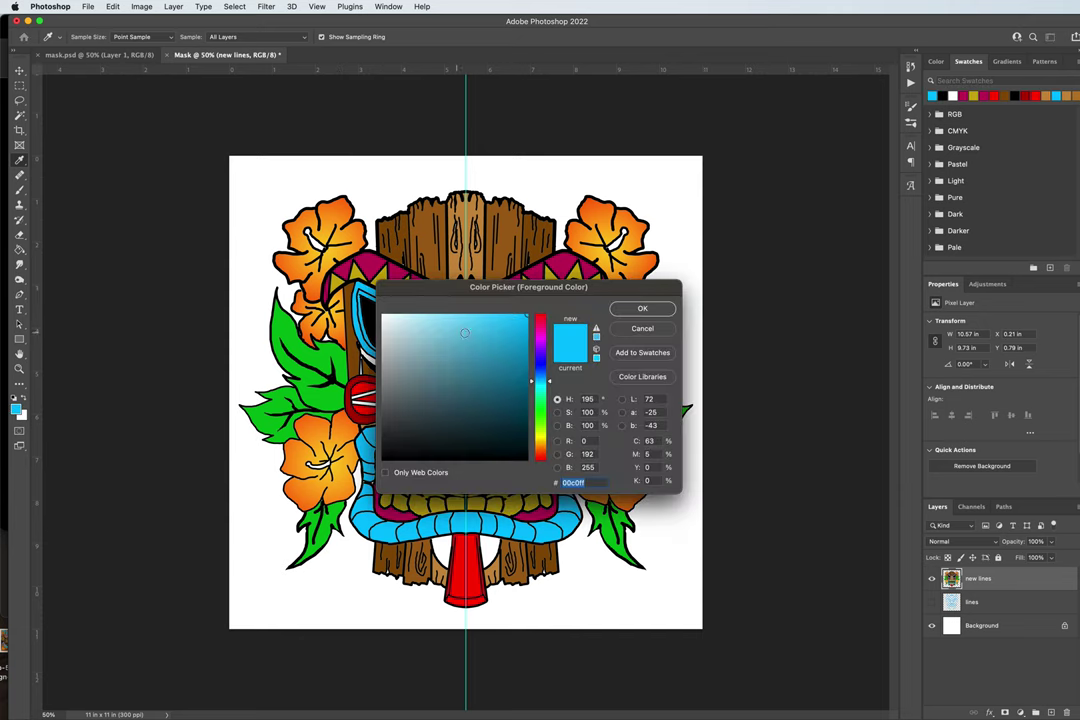
click(642, 308)
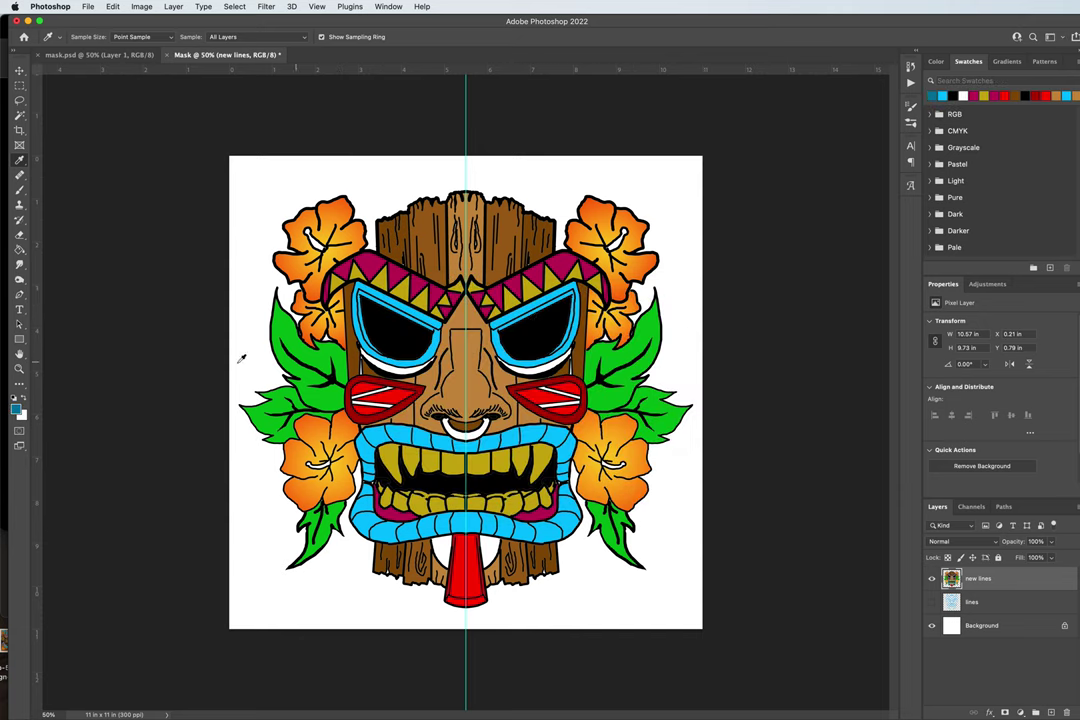
click(18, 251)
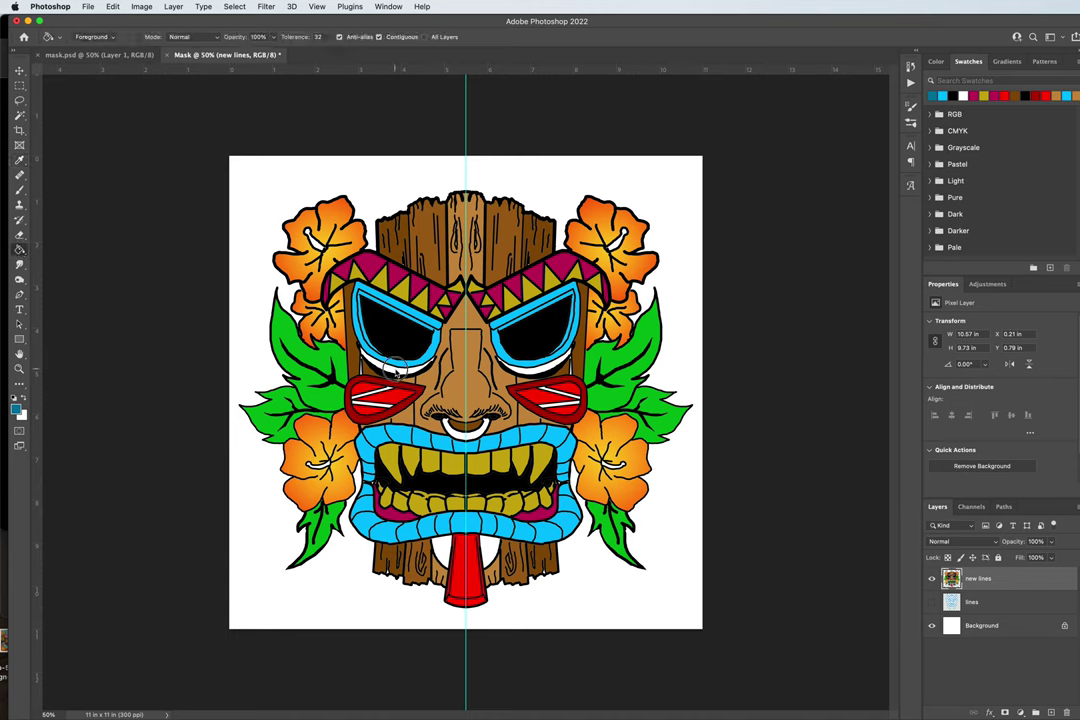
click(528, 364)
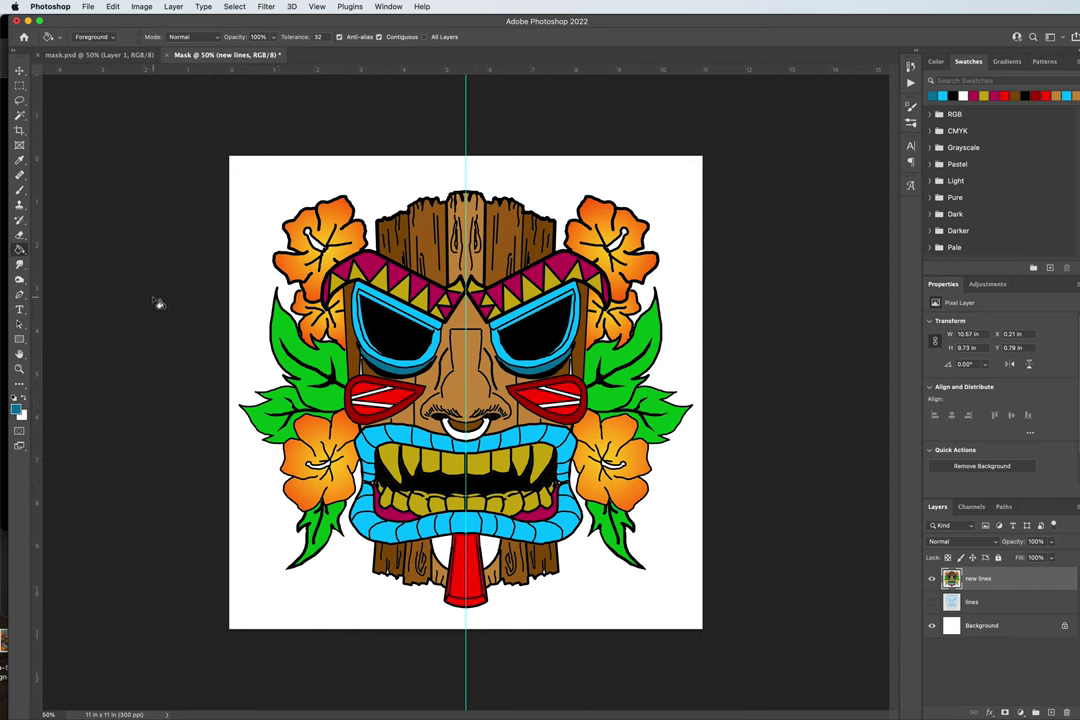
click(449, 548)
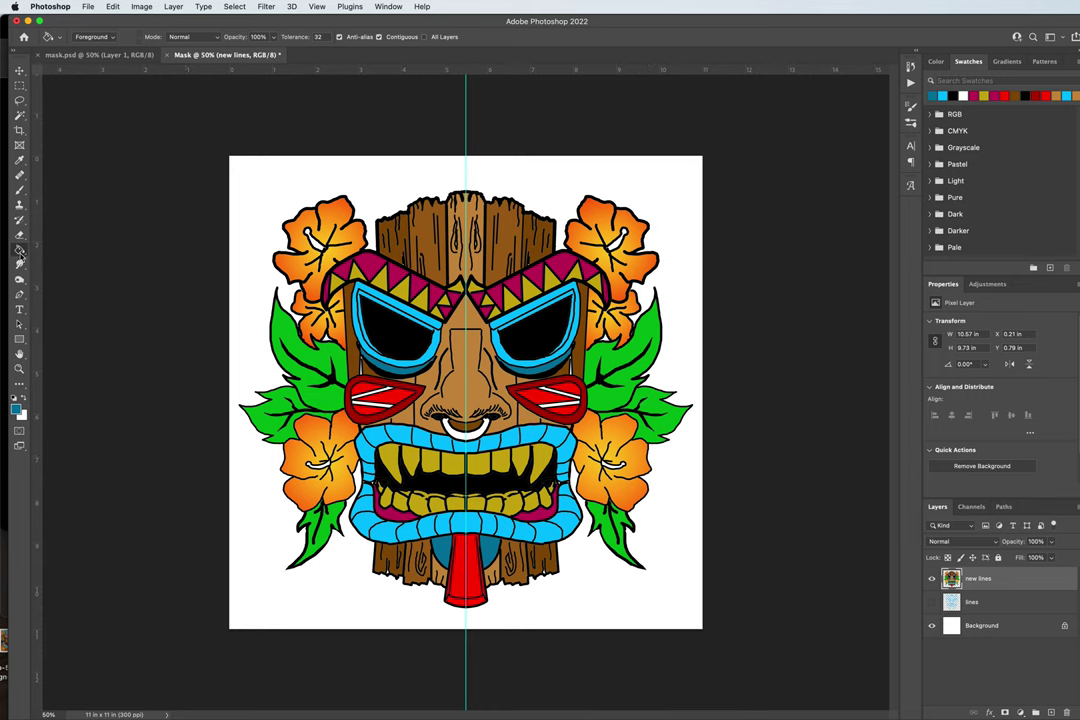
- Set the foreground colour to golden yellow #a08800 for the nose ring
click(17, 408)
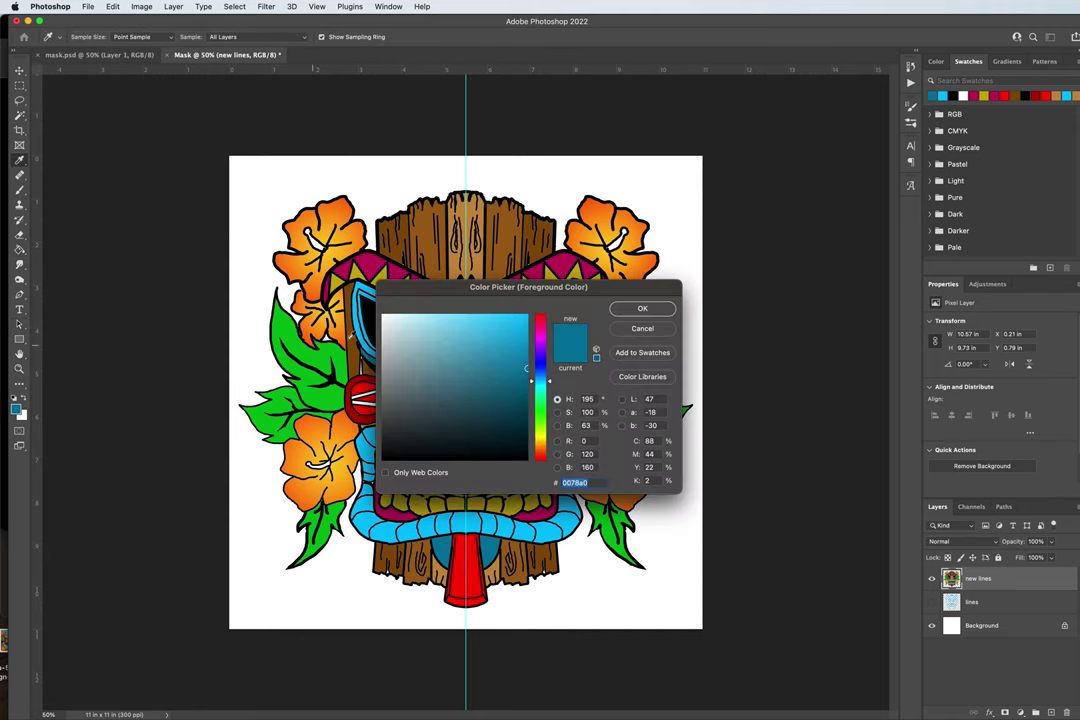
drag(540, 380, 546, 440)
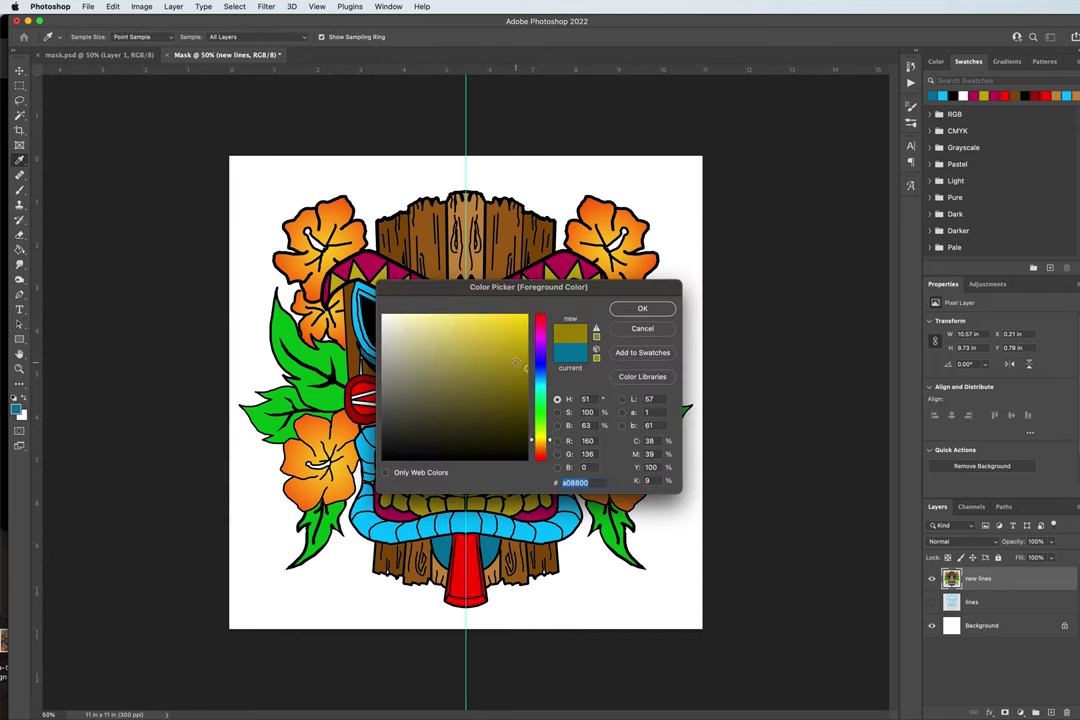
click(521, 343)
key(Return)
key(g)
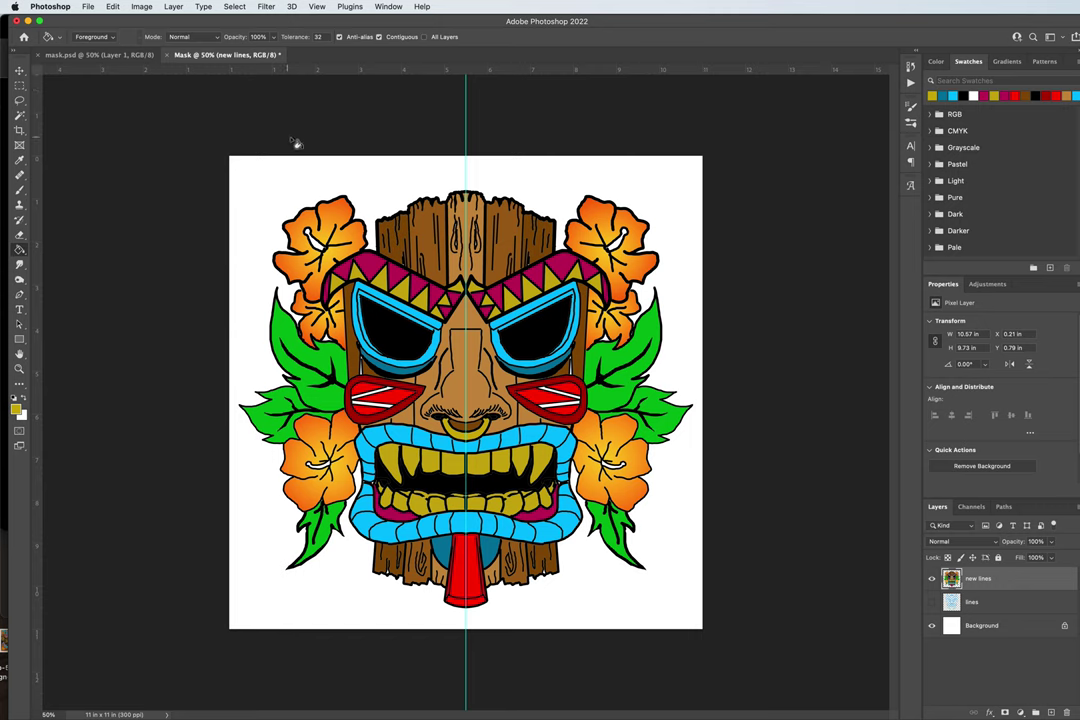
- Select the Background layer and switch to the Gradient Tool
click(965, 626)
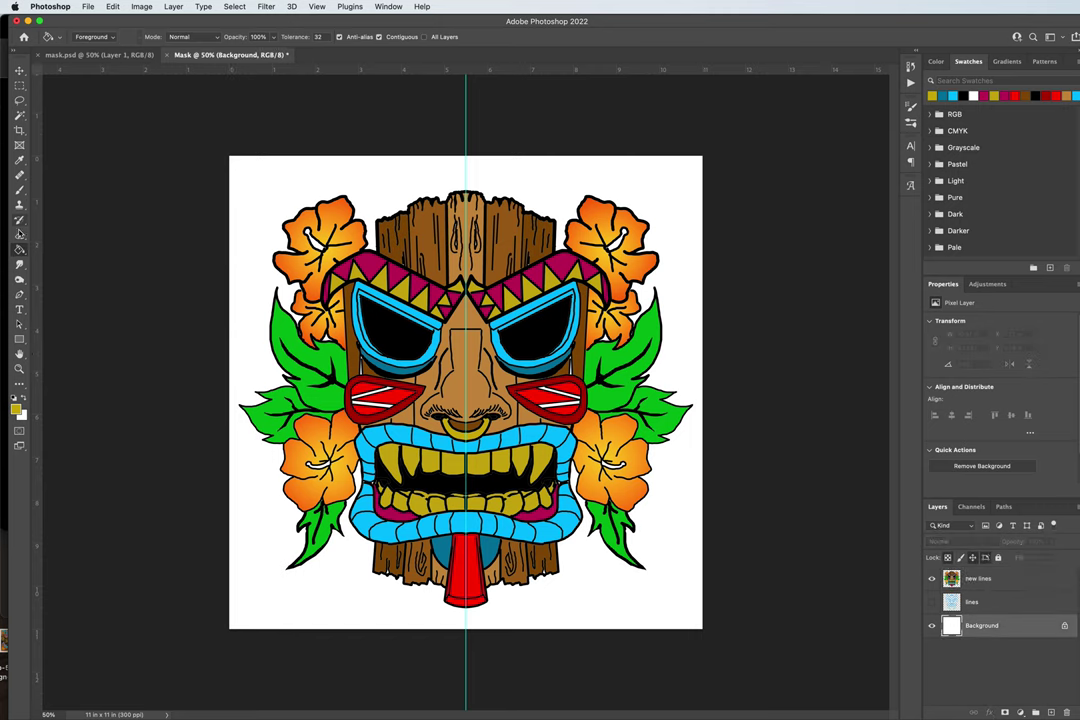
drag(19, 248, 70, 250)
click(70, 250)
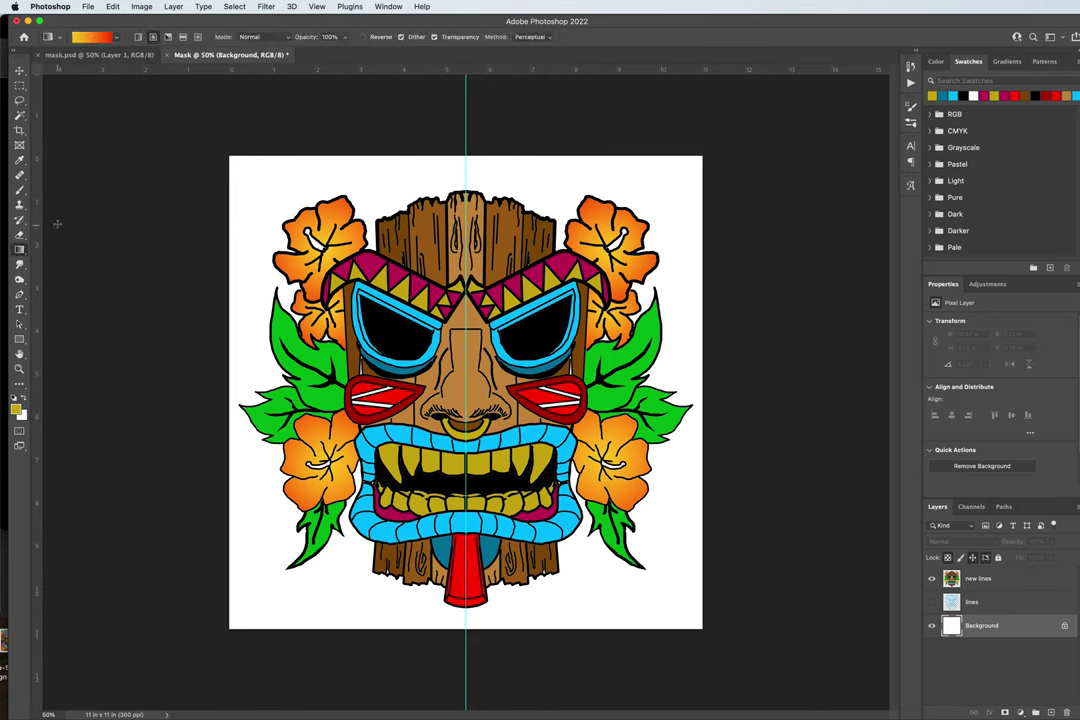
- Load a cyan-blue preset from the Blues gradients, drag a trial fill, and undo it
click(112, 37)
scroll(62, 70, up, 5)
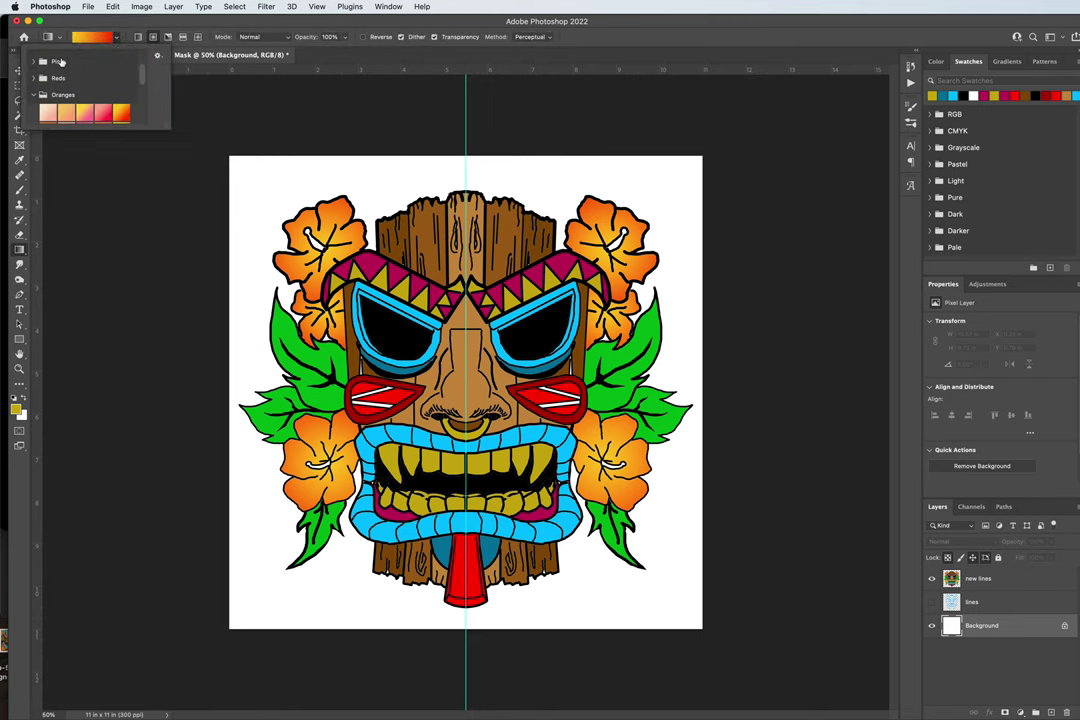
click(33, 74)
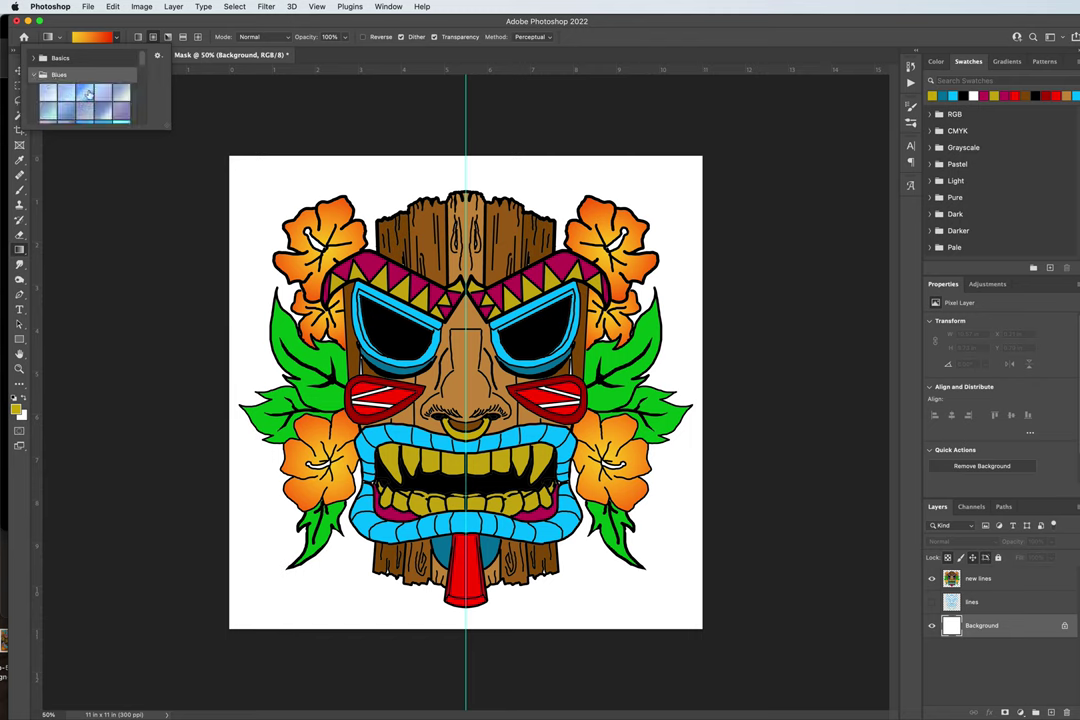
scroll(103, 102, down, 5)
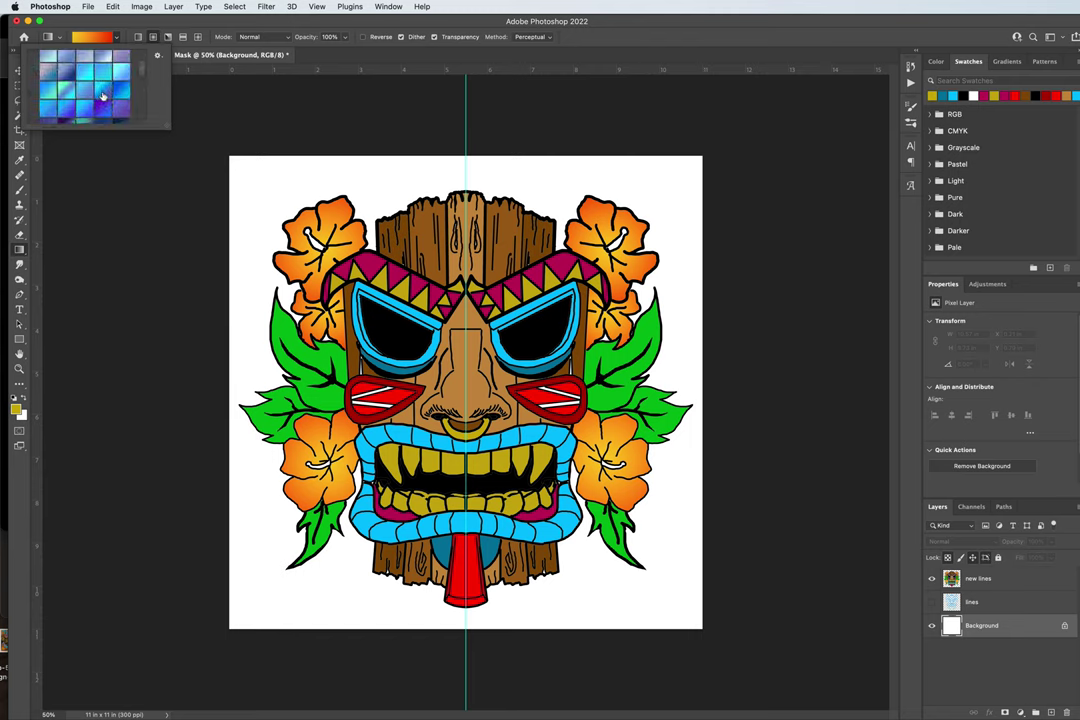
click(60, 78)
click(86, 96)
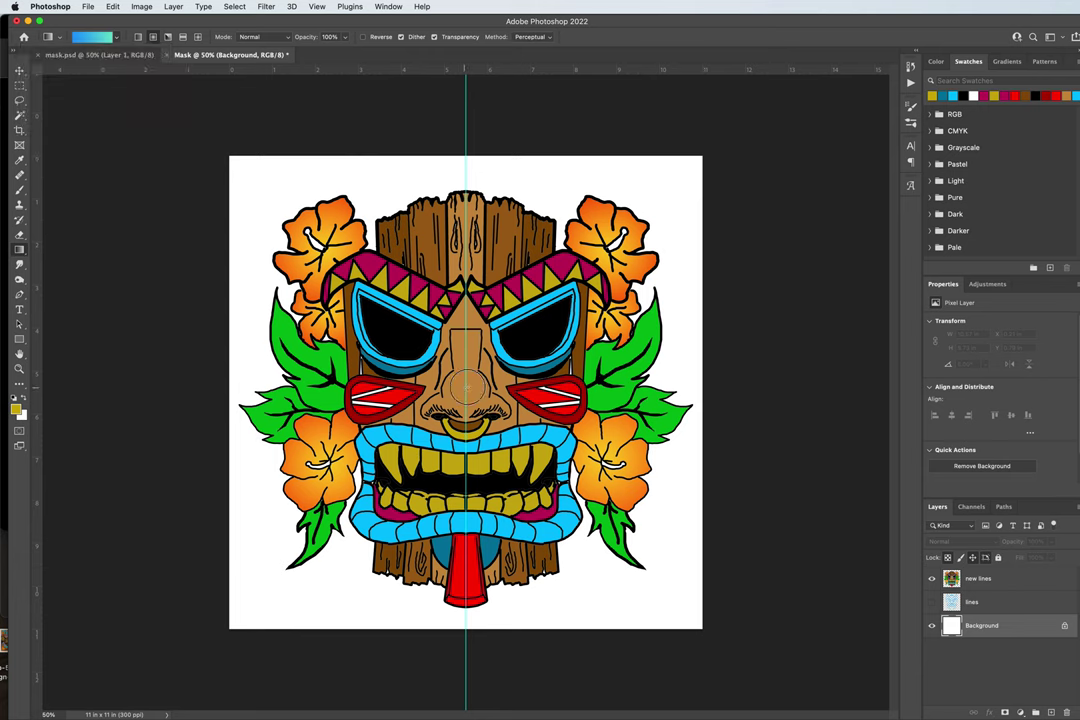
drag(465, 388, 695, 163)
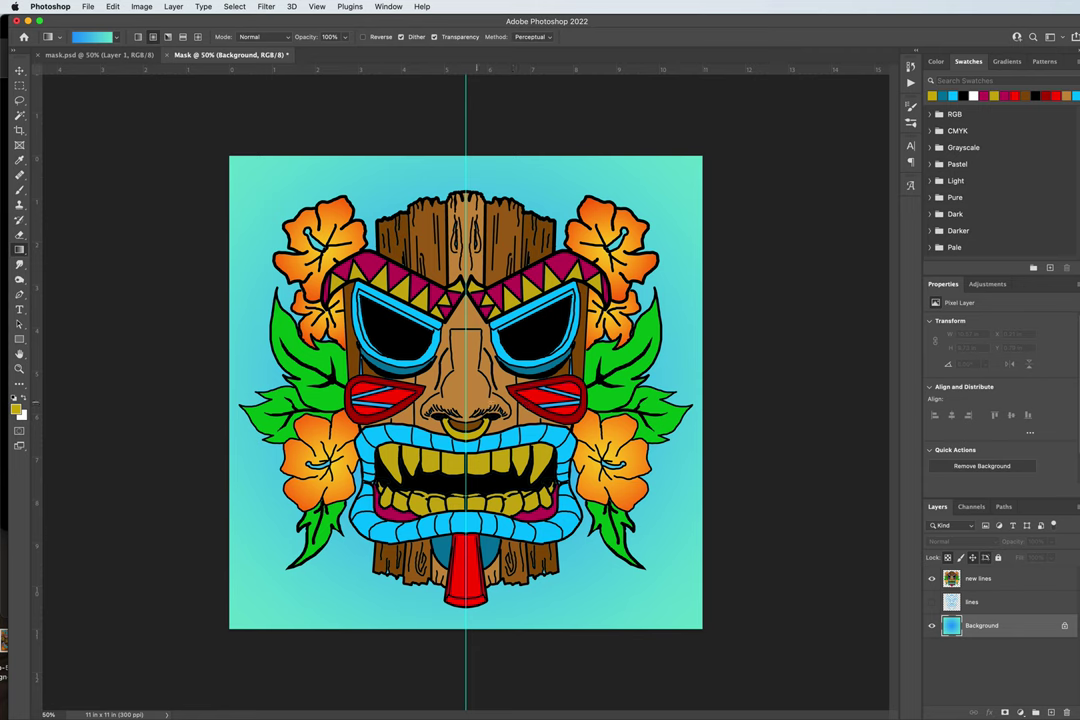
key(super+z)
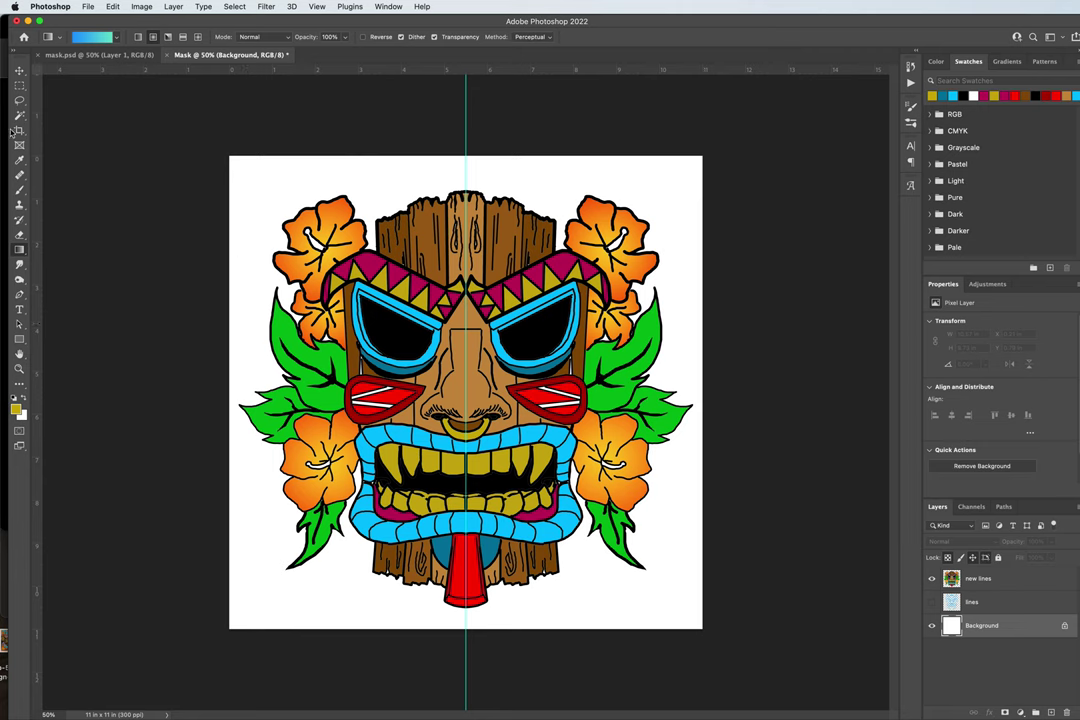
- In the Gradient Editor, set the left stop to dark green #009a4c
click(95, 40)
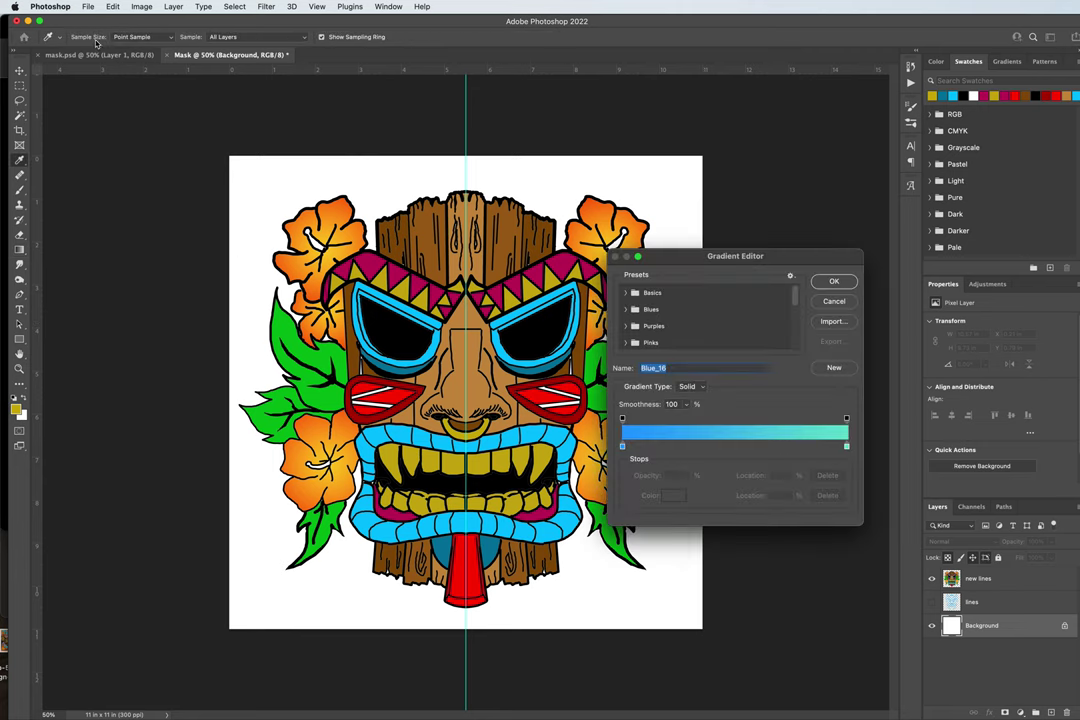
double_click(621, 446)
drag(541, 380, 541, 398)
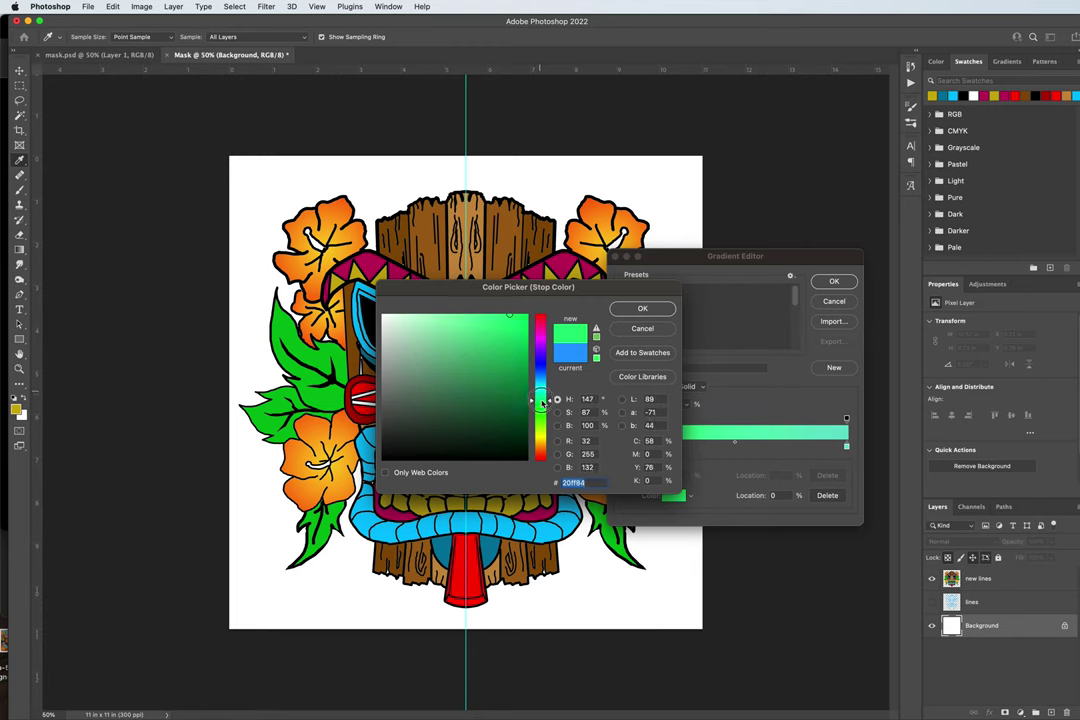
drag(512, 318, 536, 315)
click(526, 371)
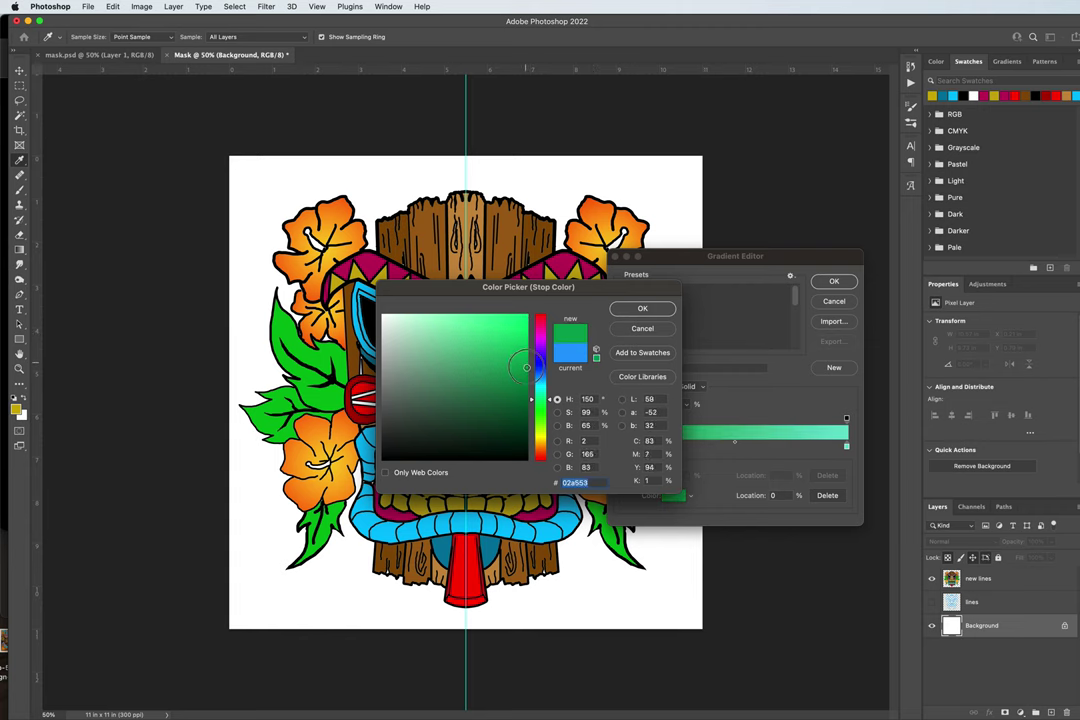
click(643, 309)
- Remove the extra stop and set the right stop to light green #3ef495
click(847, 447)
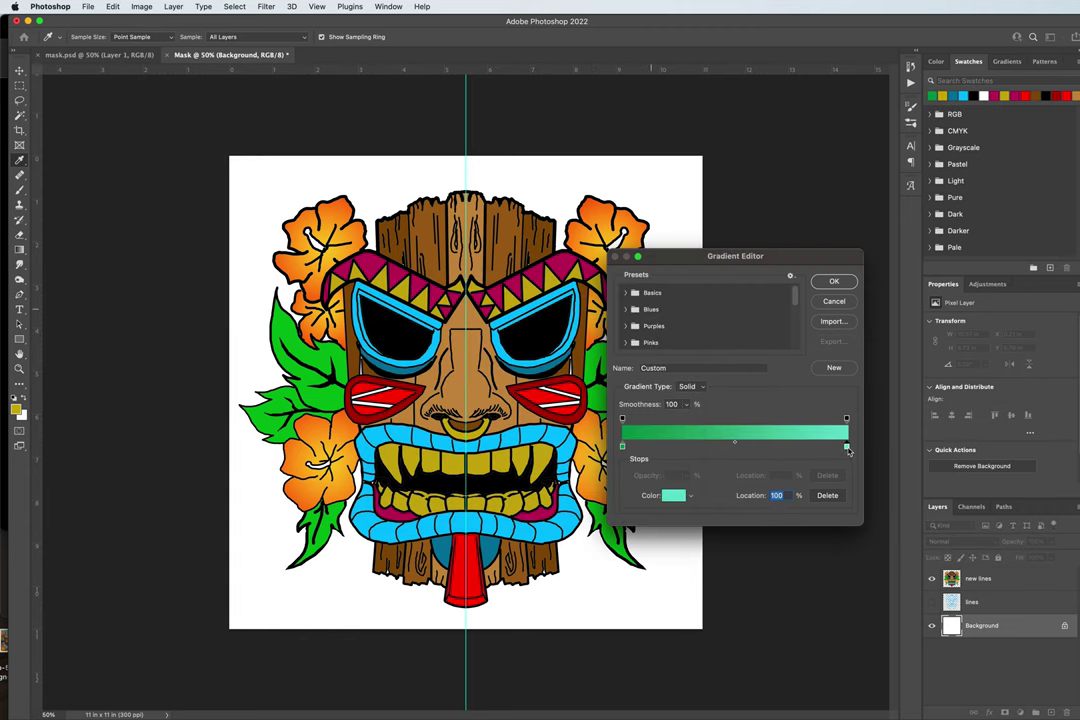
click(659, 449)
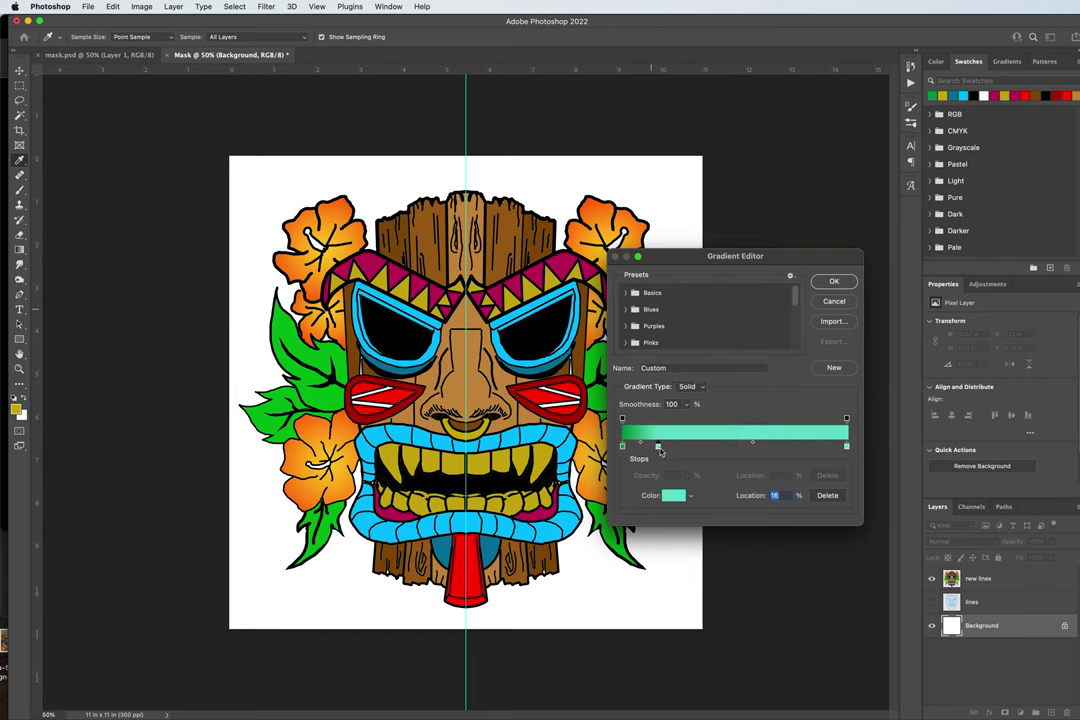
drag(657, 449, 846, 447)
click(623, 447)
click(649, 447)
double_click(846, 446)
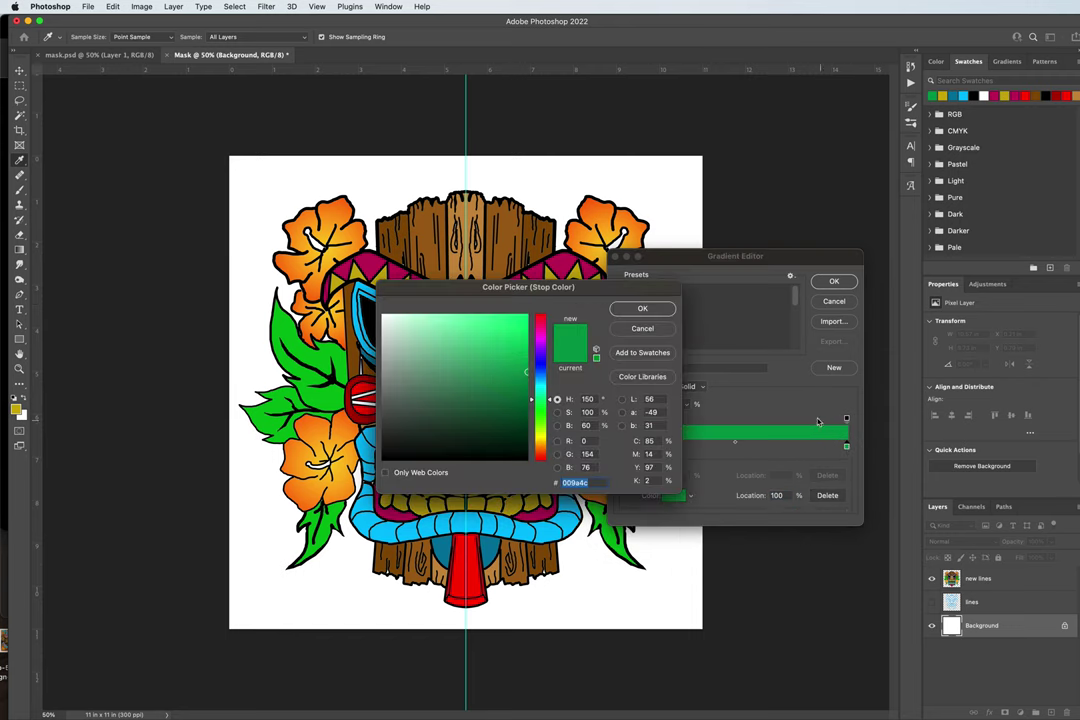
drag(504, 330, 493, 320)
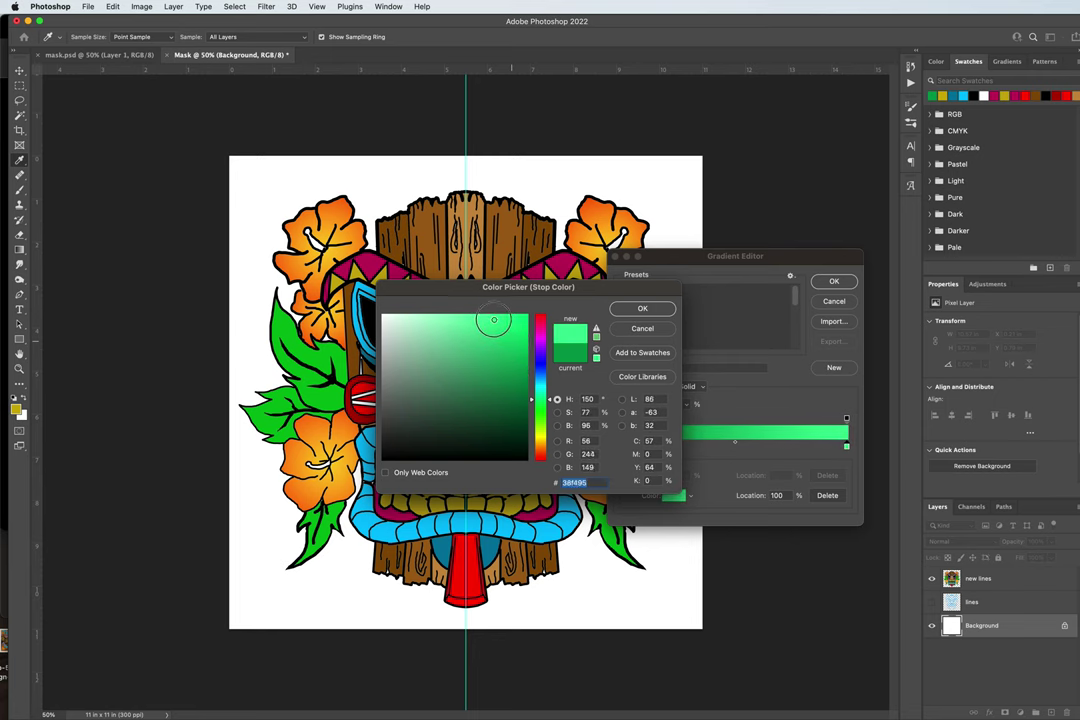
key(Return)
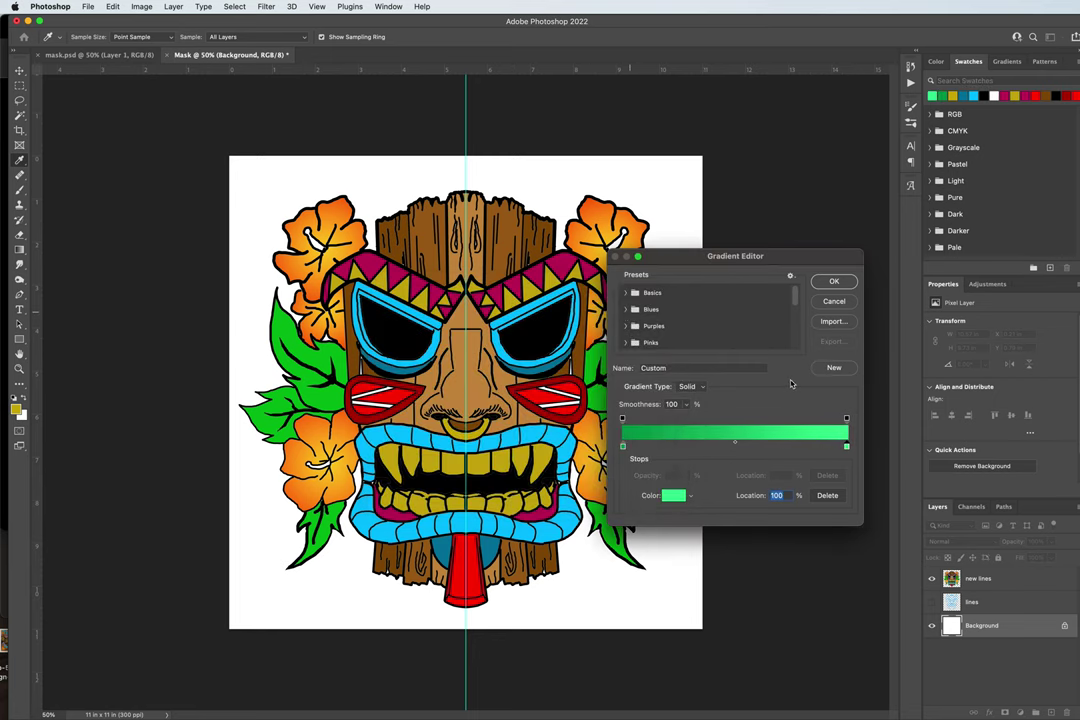
click(834, 283)
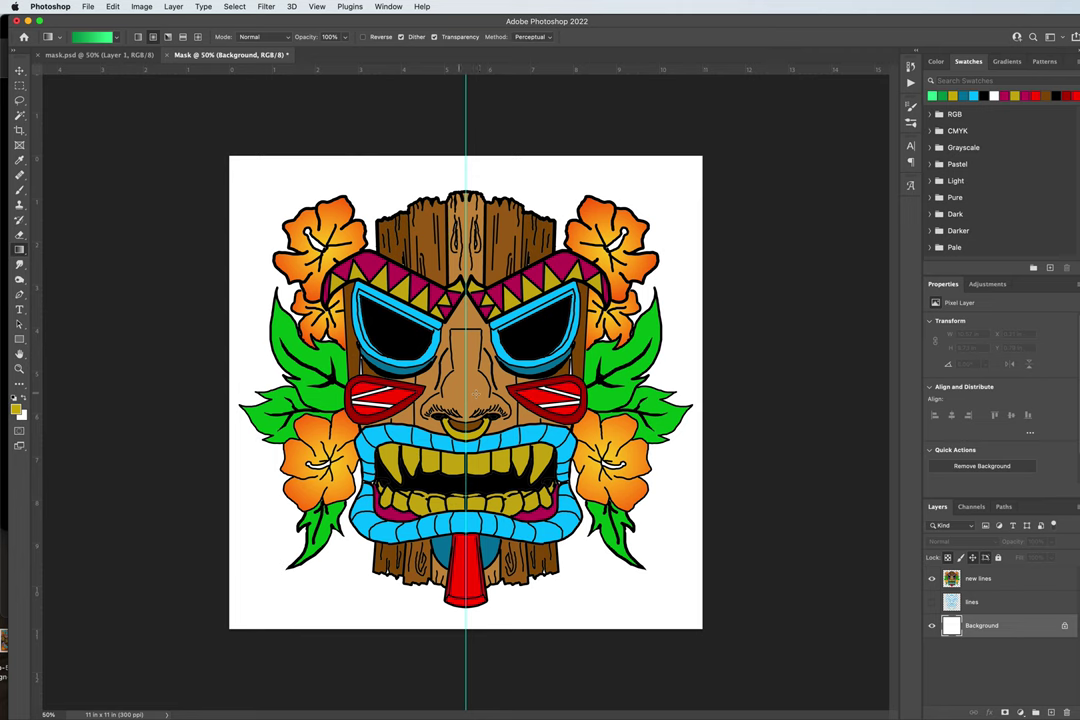
- Fill the background with the green gradient, then reverse its stops in the Gradient Editor
drag(465, 393, 826, 493)
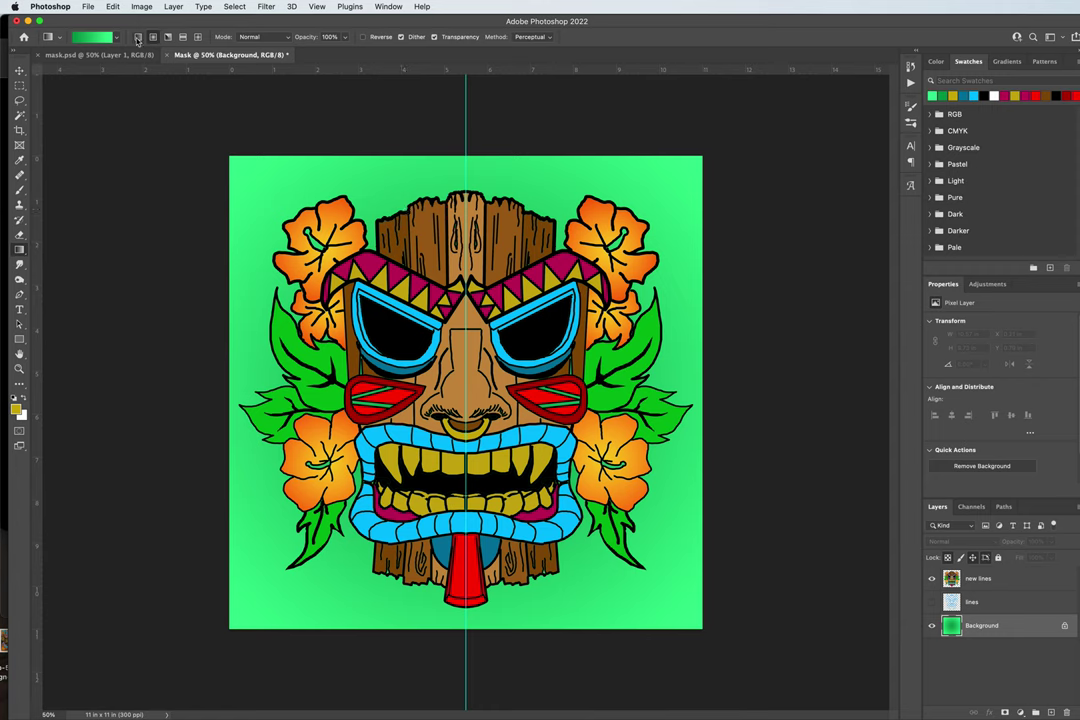
click(115, 40)
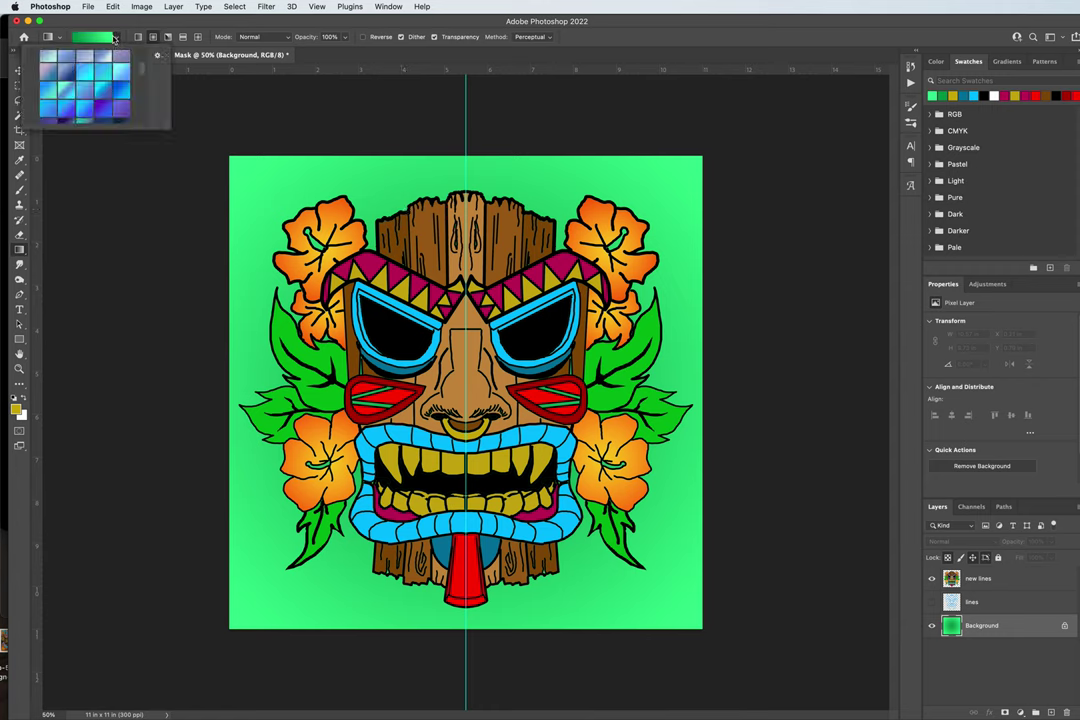
click(98, 36)
click(85, 37)
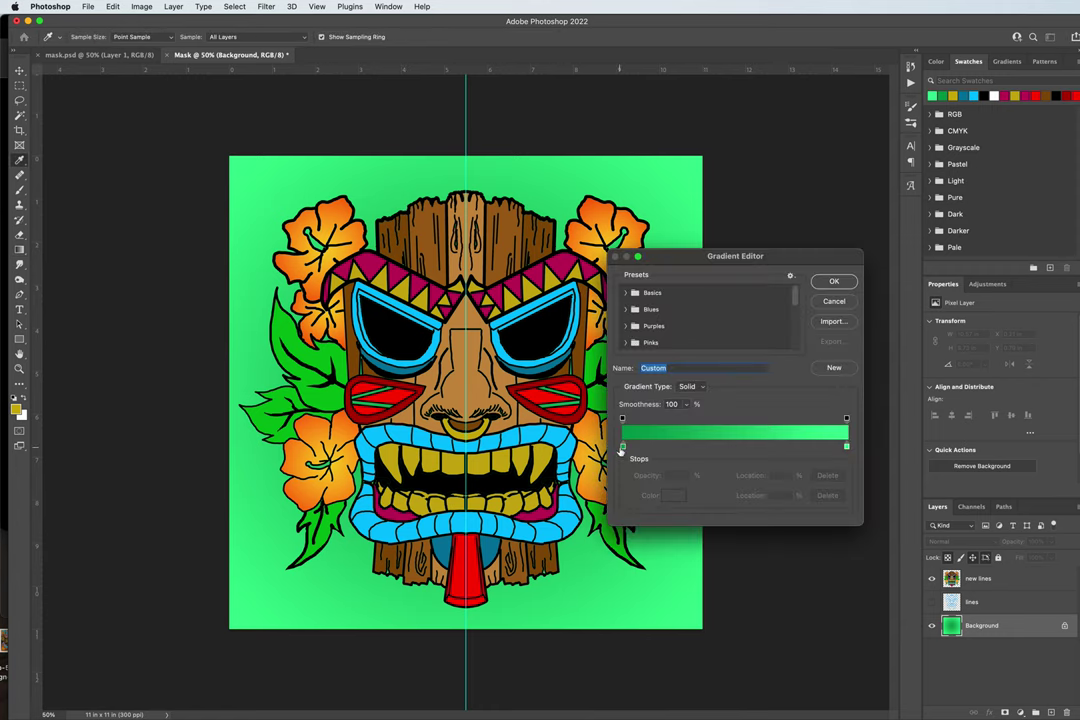
drag(622, 447, 781, 447)
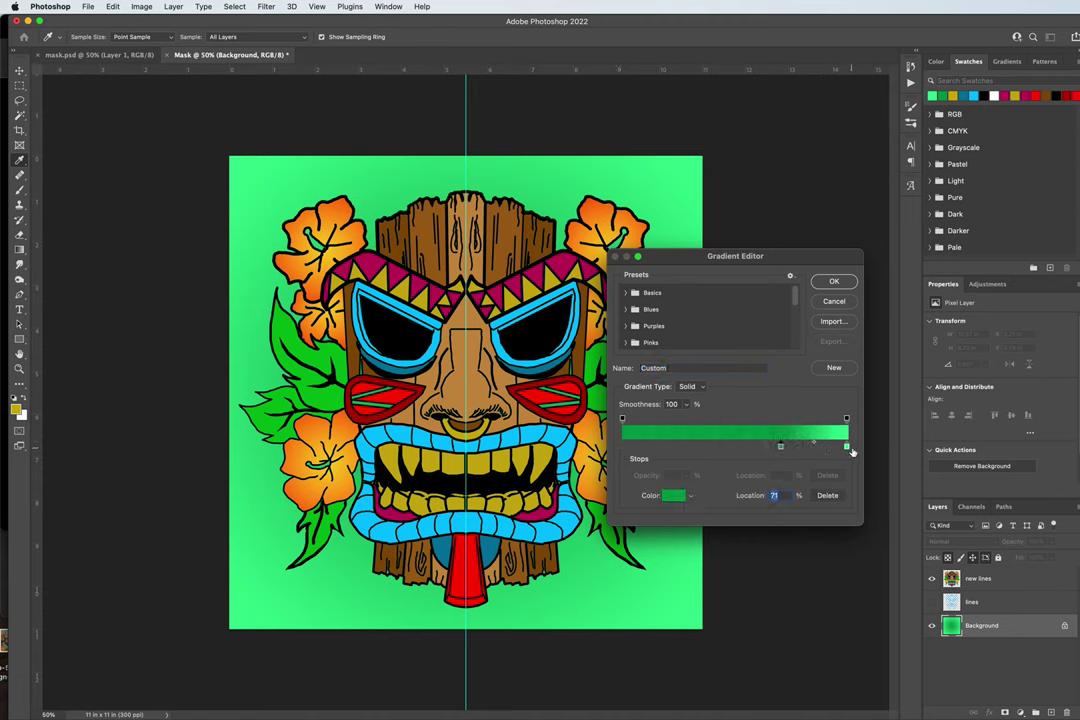
drag(848, 447, 610, 443)
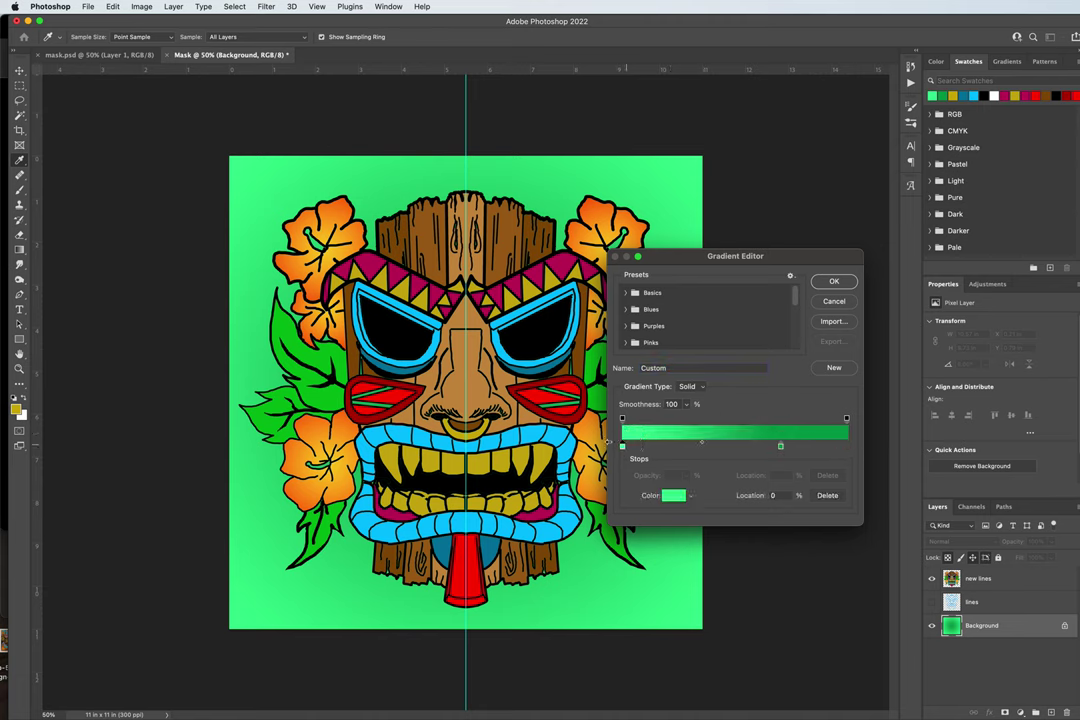
drag(780, 446, 888, 448)
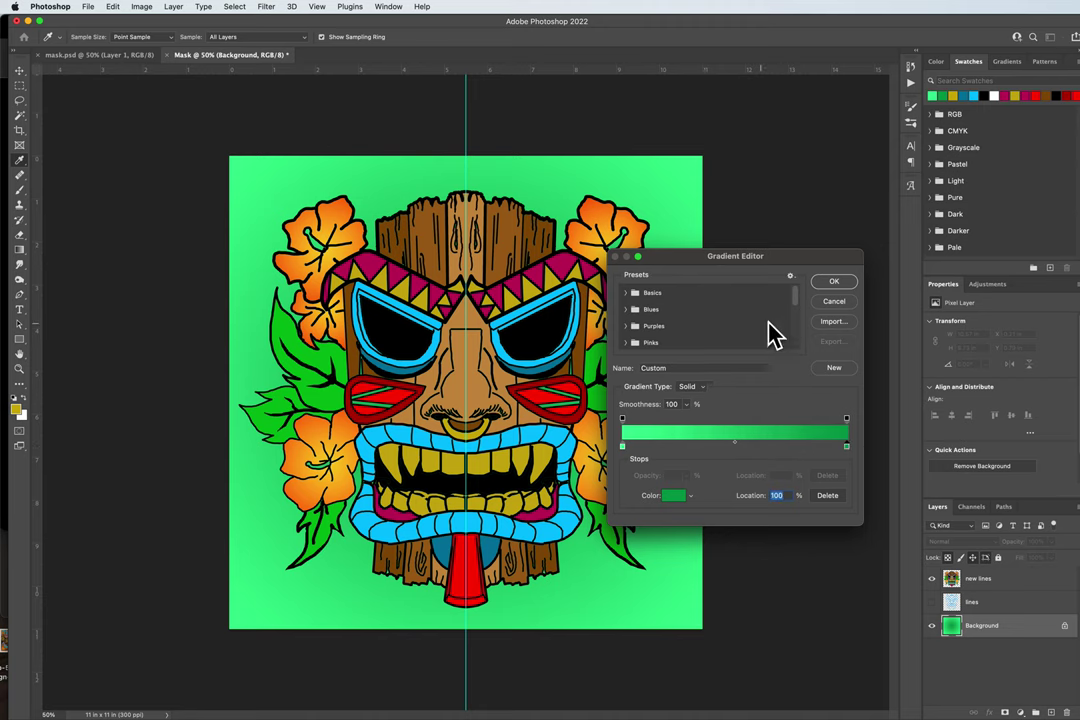
- Load the Purple_03 magenta-to-blue preset from the Purples group
click(624, 327)
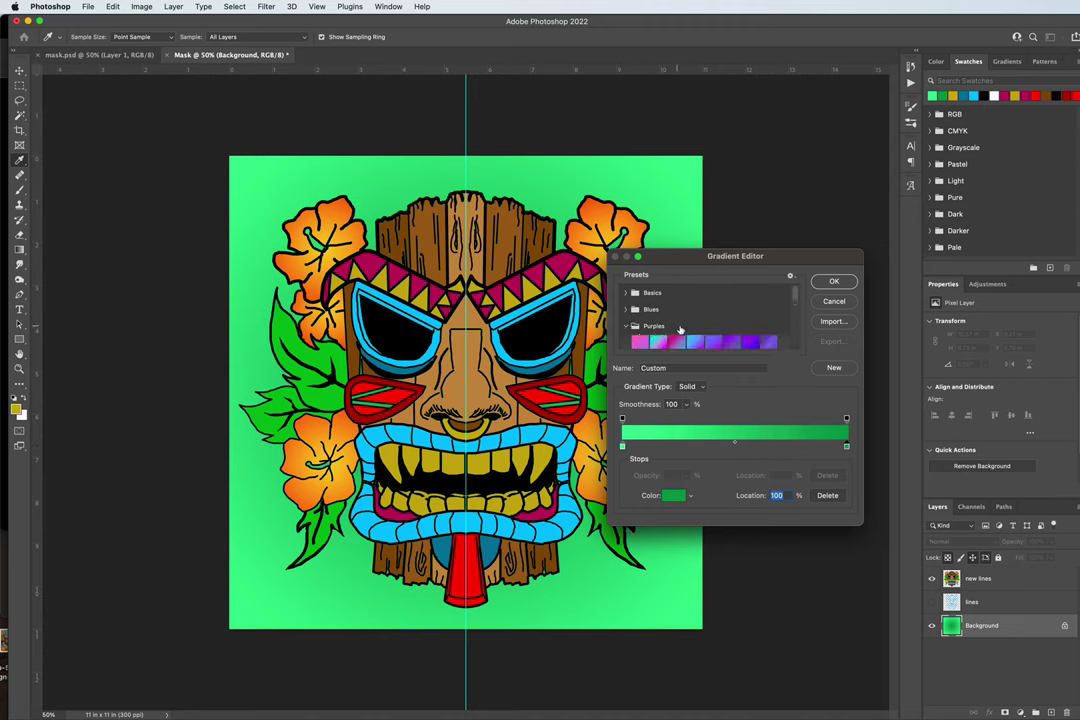
click(740, 343)
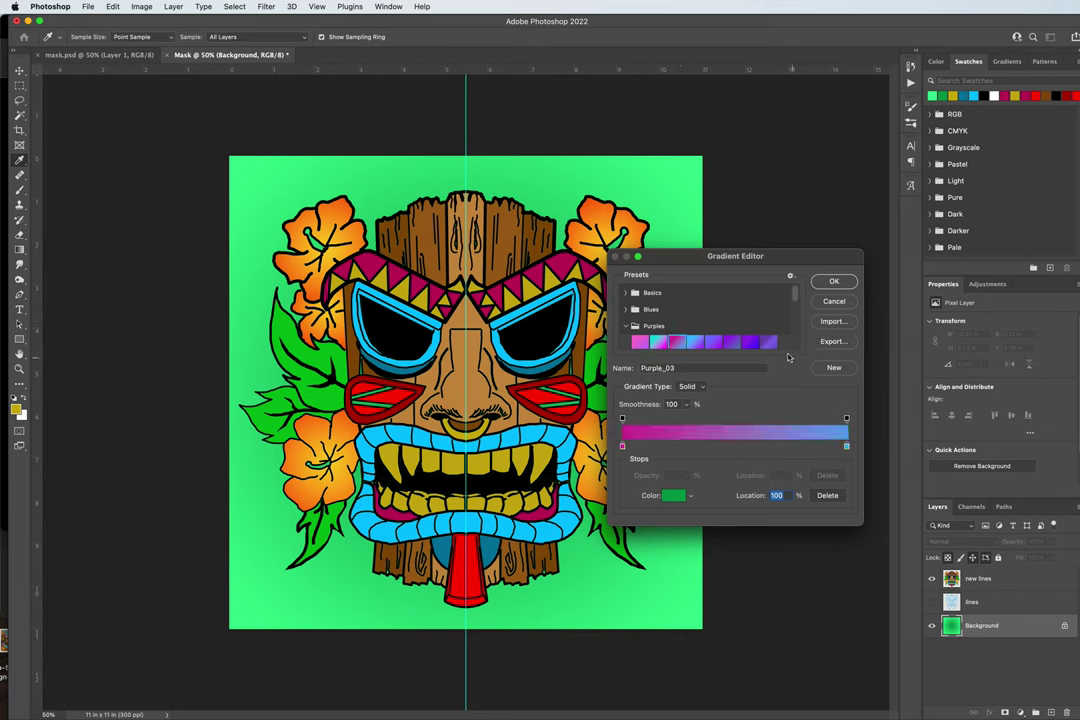
click(835, 283)
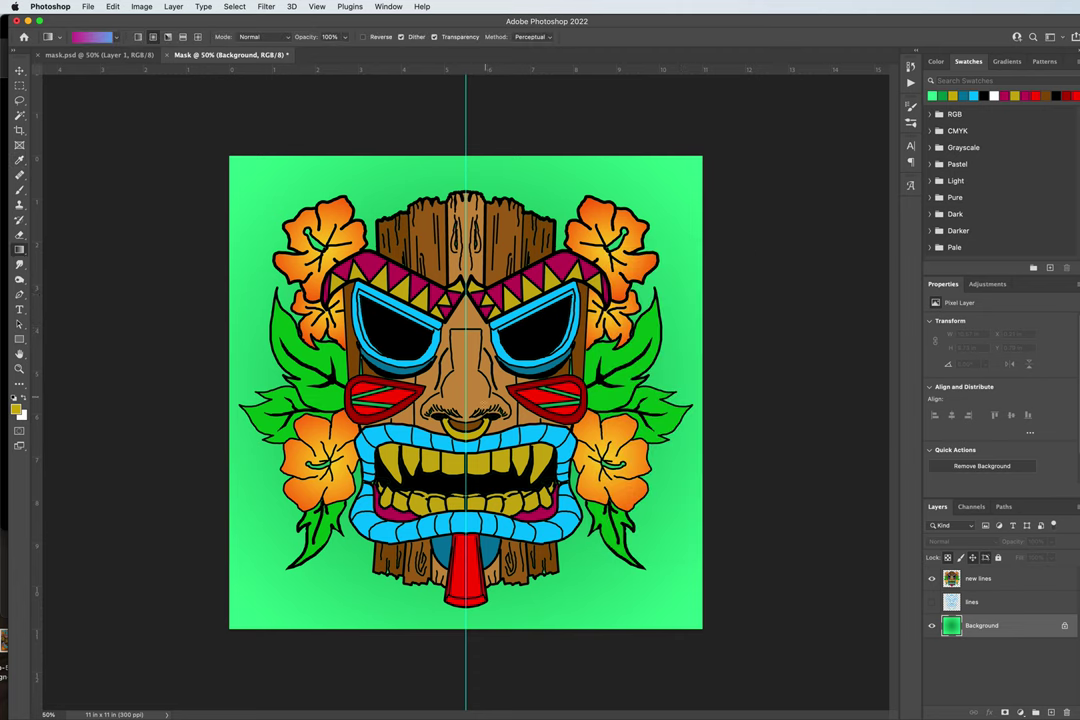
- Draw a radial purple gradient, then reverse its stops to run blue to magenta
drag(425, 332, 745, 289)
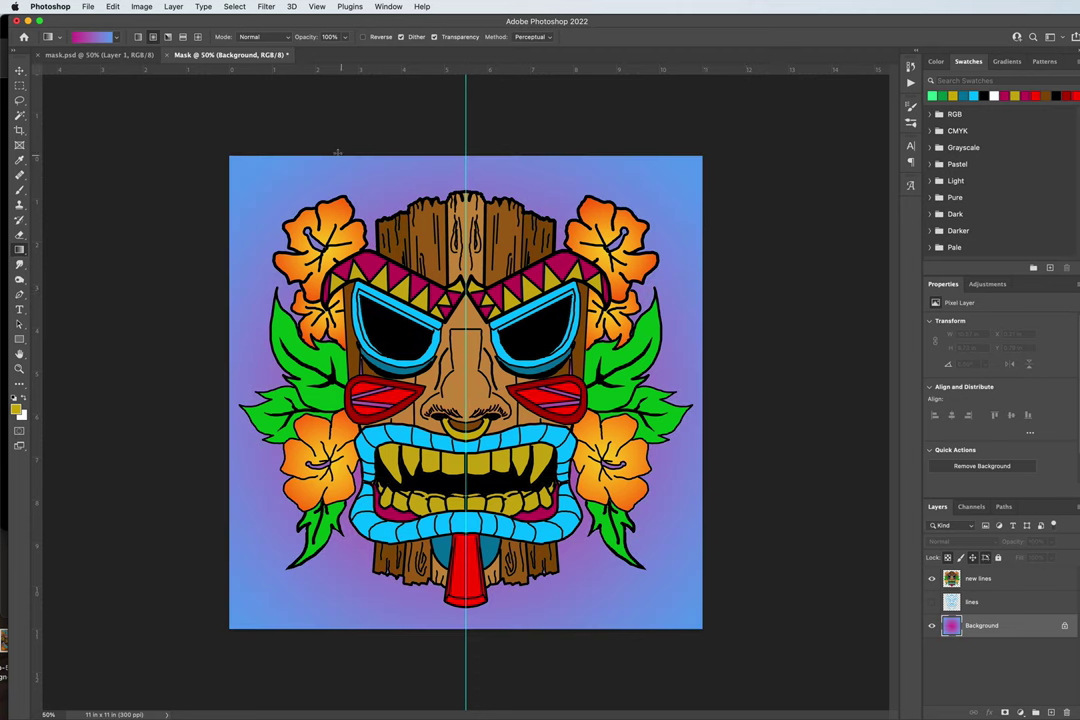
click(100, 37)
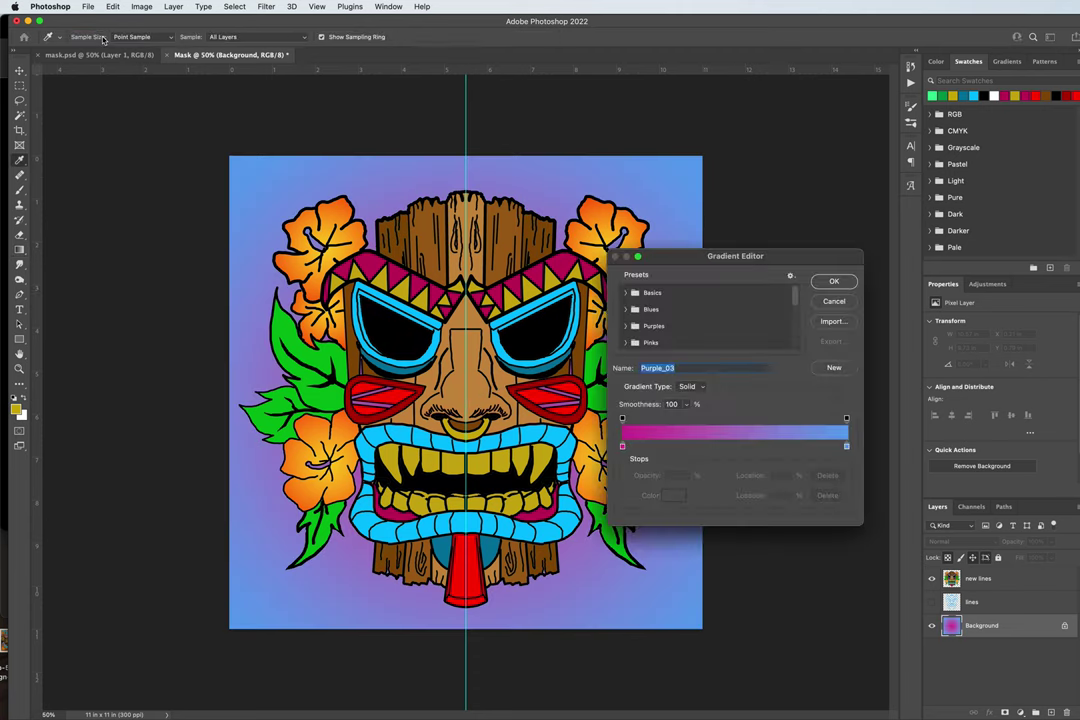
mouse_move(620, 443)
mouse_down()
mouse_move(795, 447)
mouse_move(621, 446)
mouse_up()
click(847, 447)
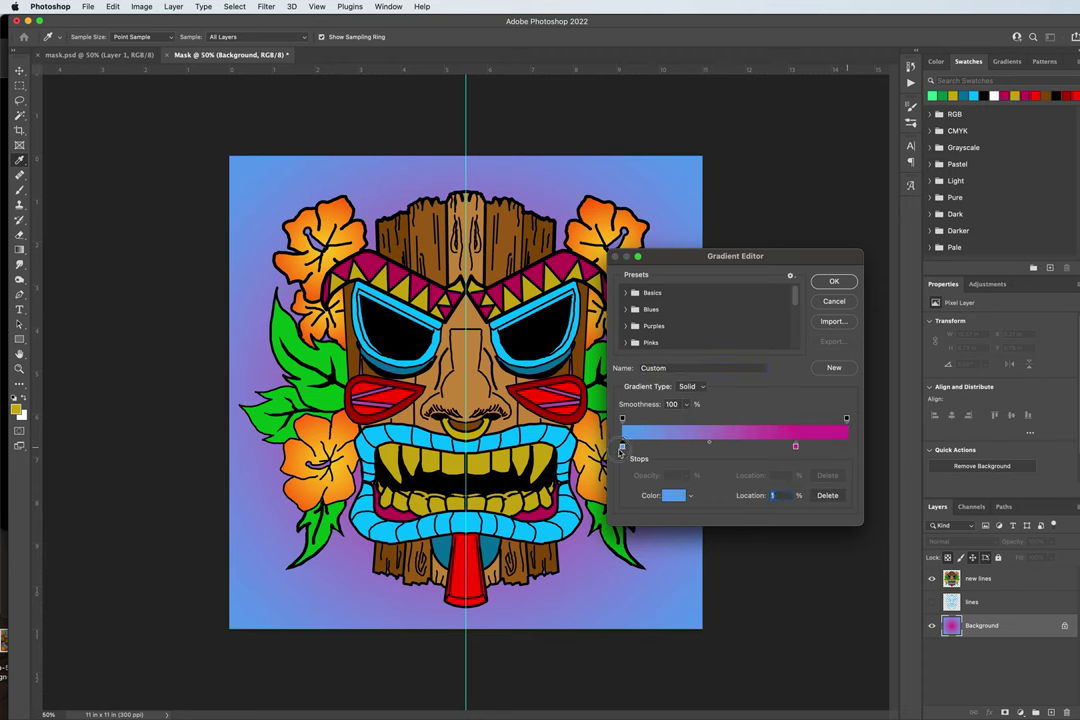
drag(796, 447, 858, 449)
click(834, 283)
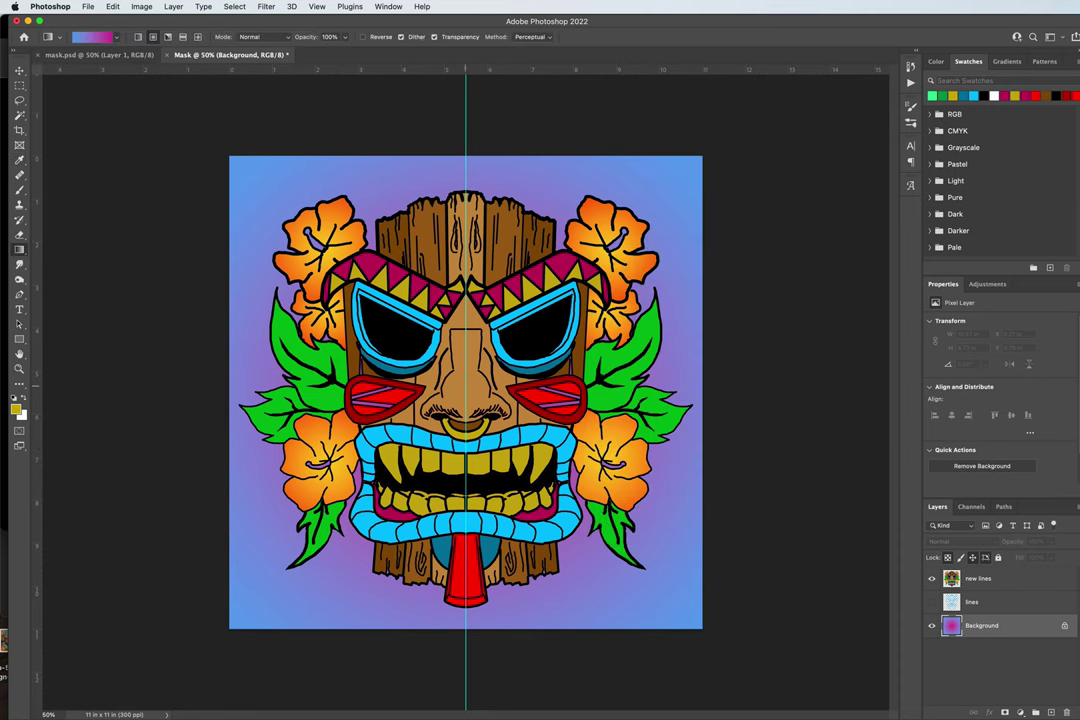
- Redraw the radial gradient wider for a soft violet centre and reset colours to black and white
drag(392, 324, 721, 520)
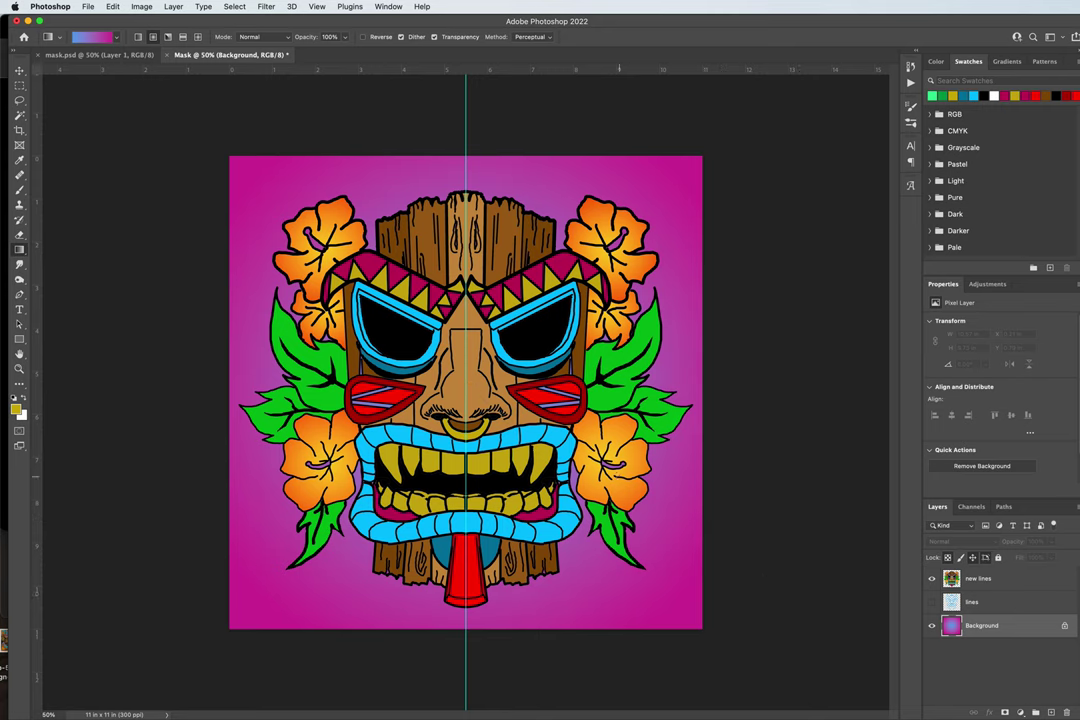
drag(712, 489, 845, 578)
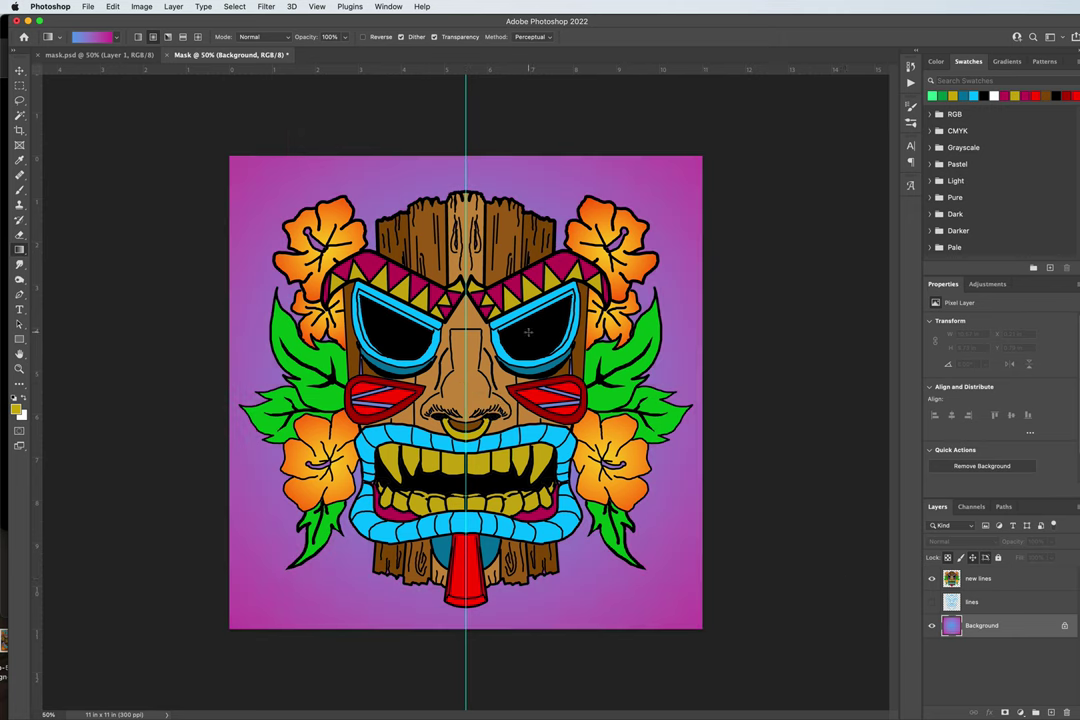
click(96, 35)
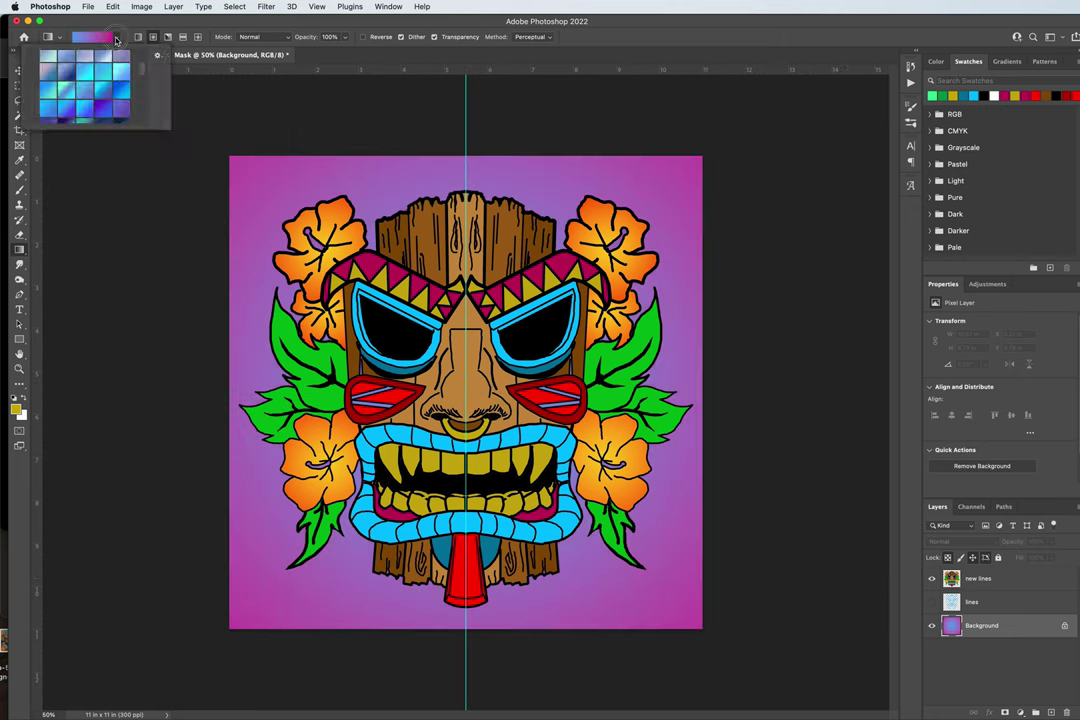
scroll(102, 94, down, 1)
scroll(102, 94, up, 3)
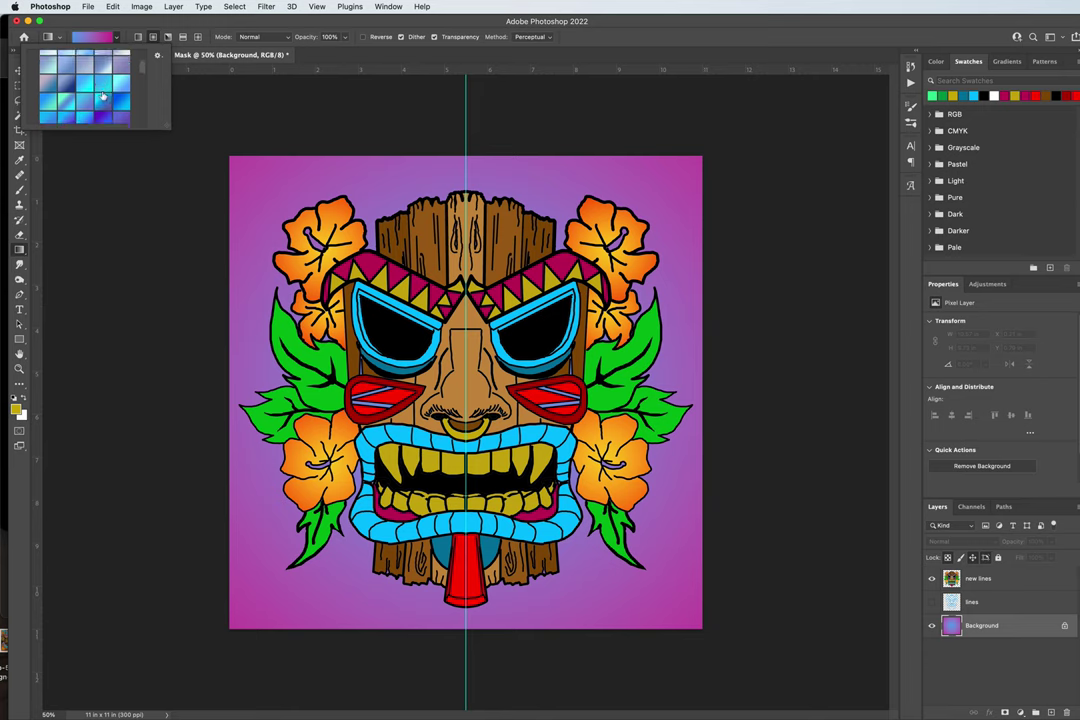
click(227, 48)
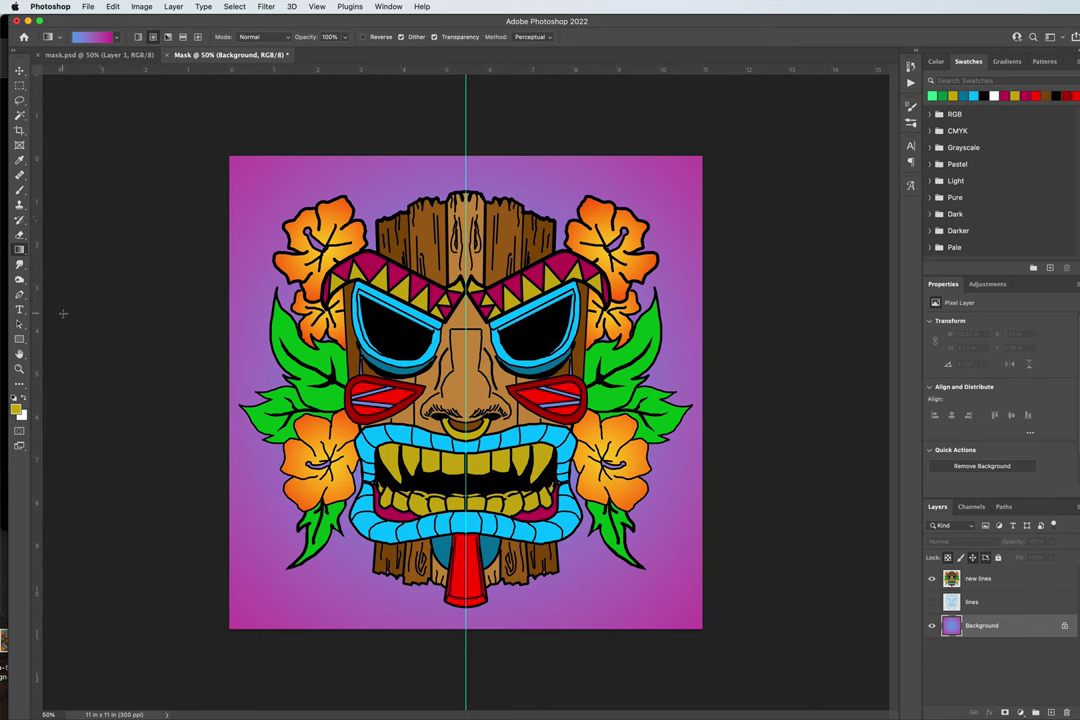
key(d)
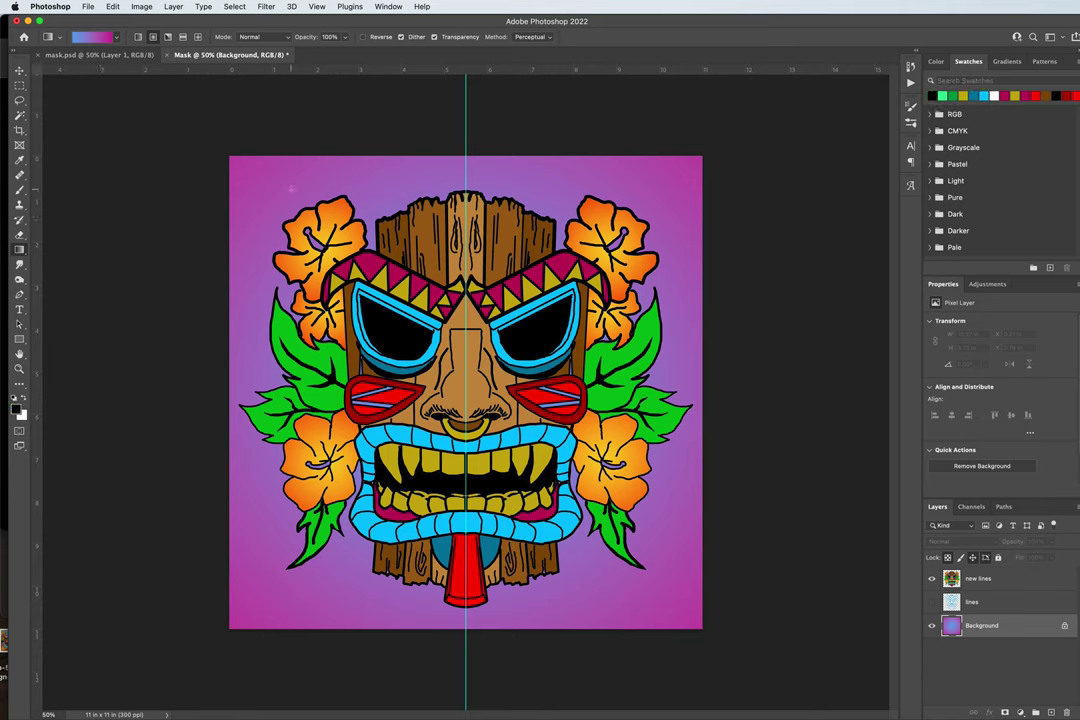
- With the Paint Bucket, undo the test fills and fill the white background solid black
click(19, 250)
click(70, 220)
click(240, 175)
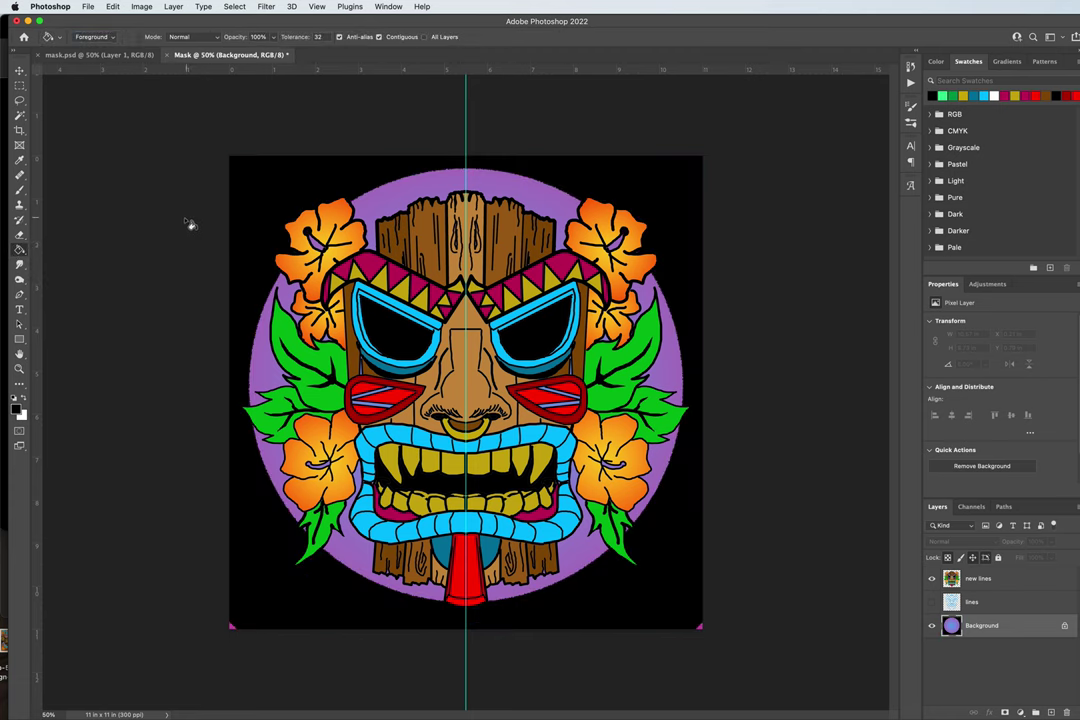
key(super+z)
key(super+z)
key(super+z)
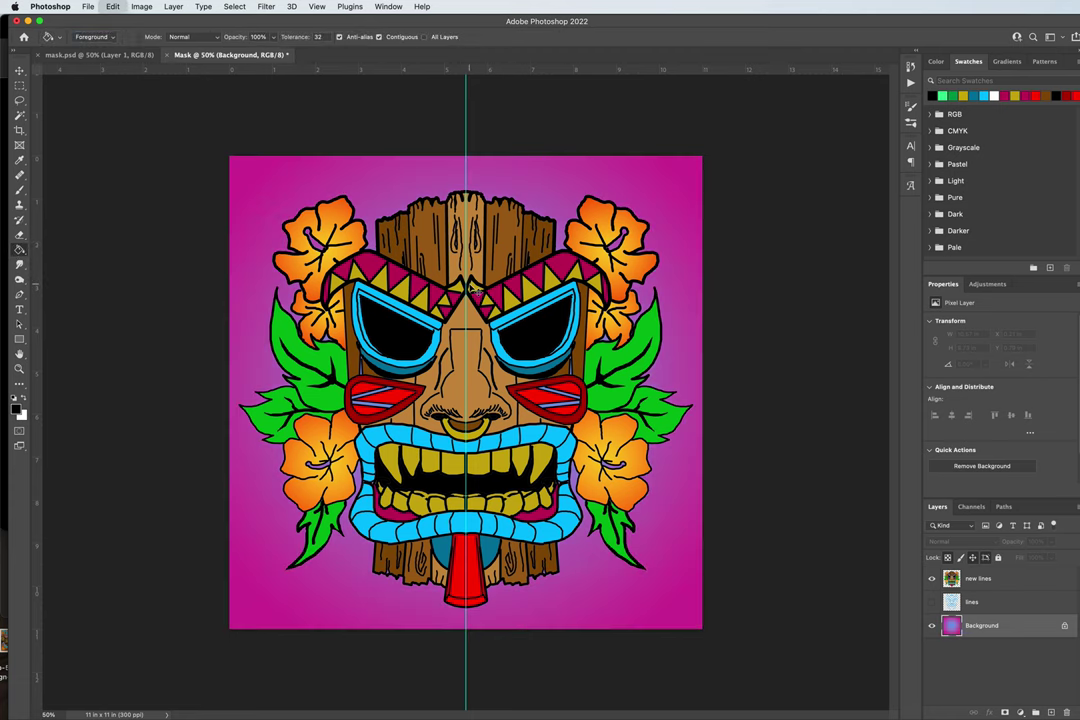
key(super+z)
key(super+z)
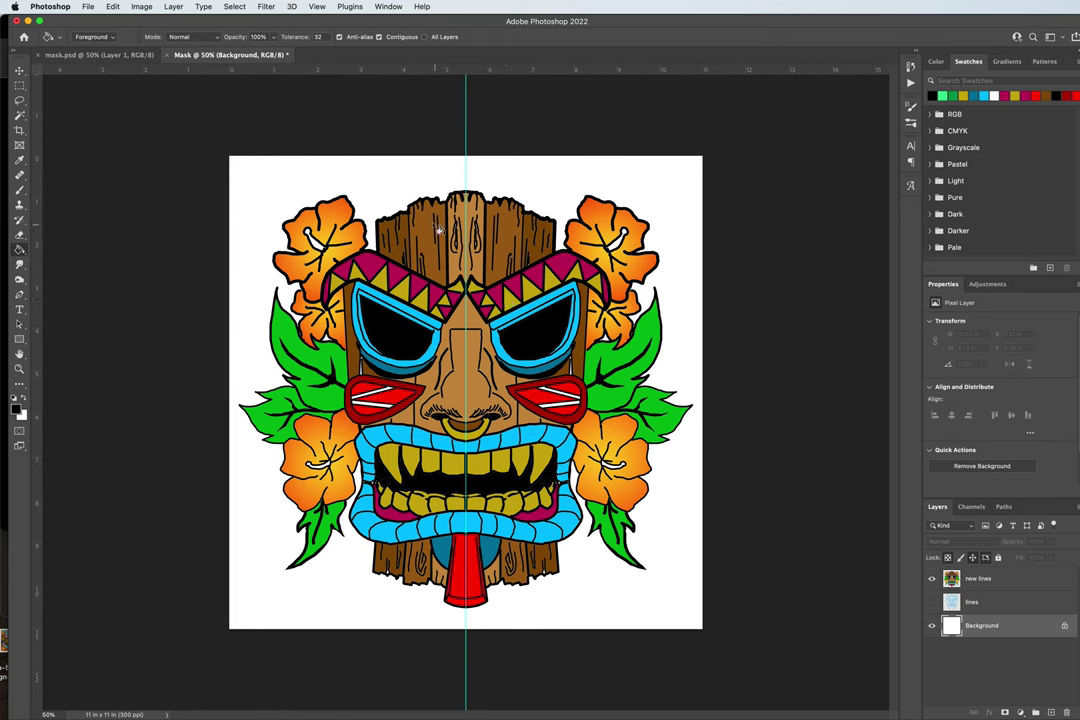
click(391, 185)
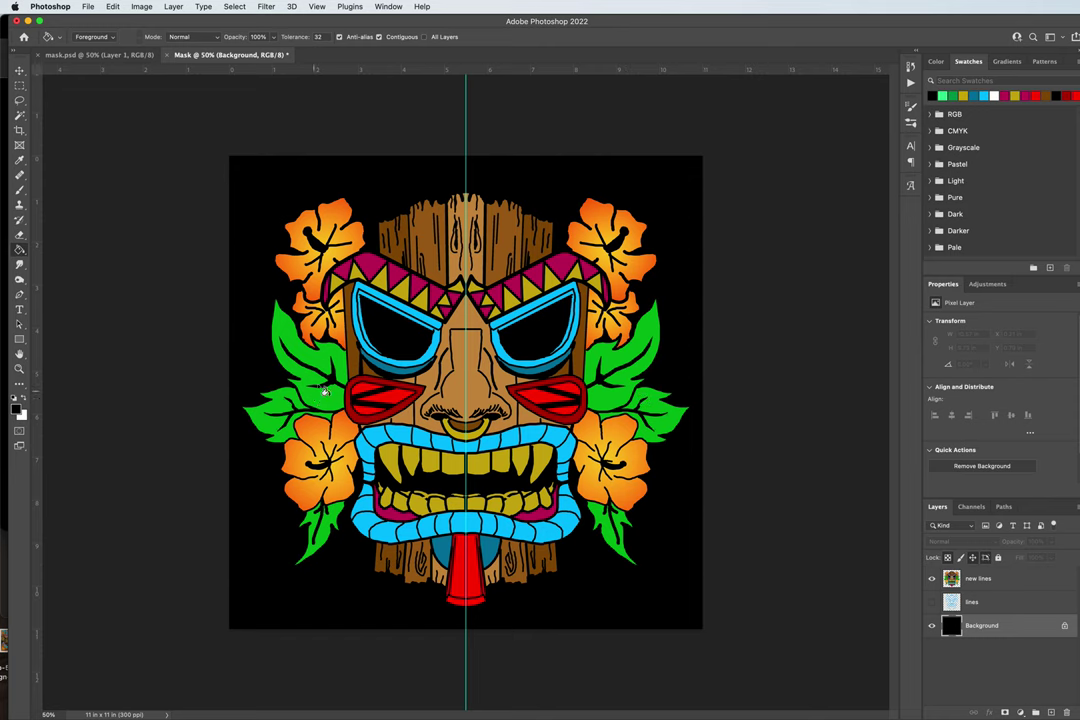
- Zoom the view of the tiki mask to 100%
key(z)
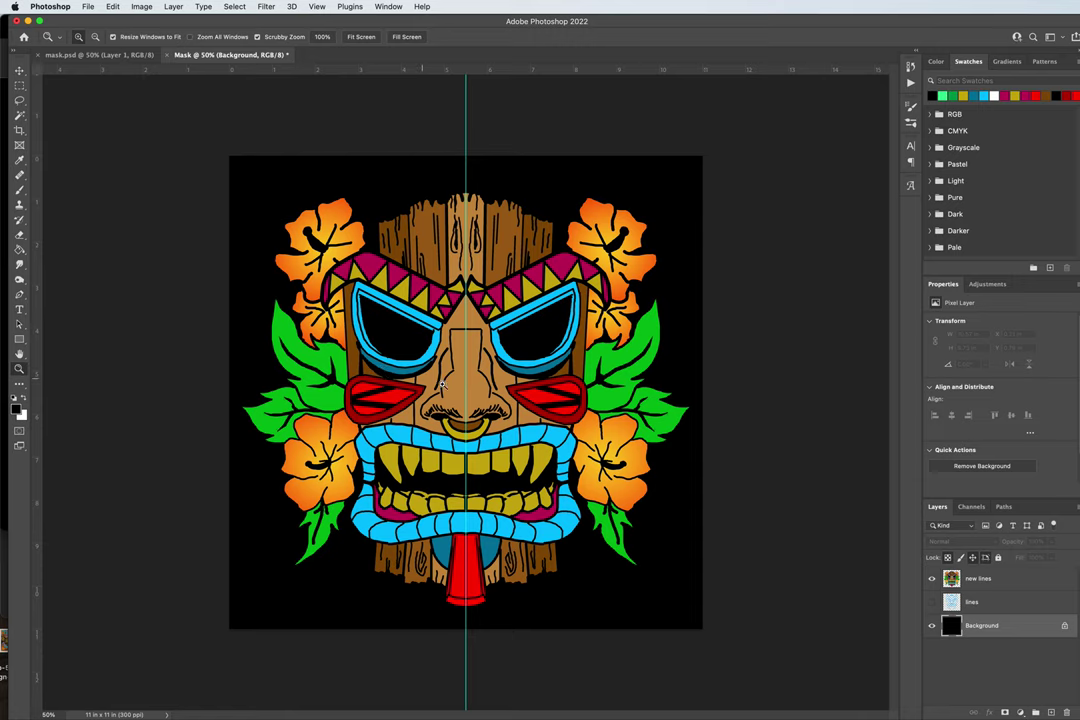
click(455, 388)
click(455, 388)
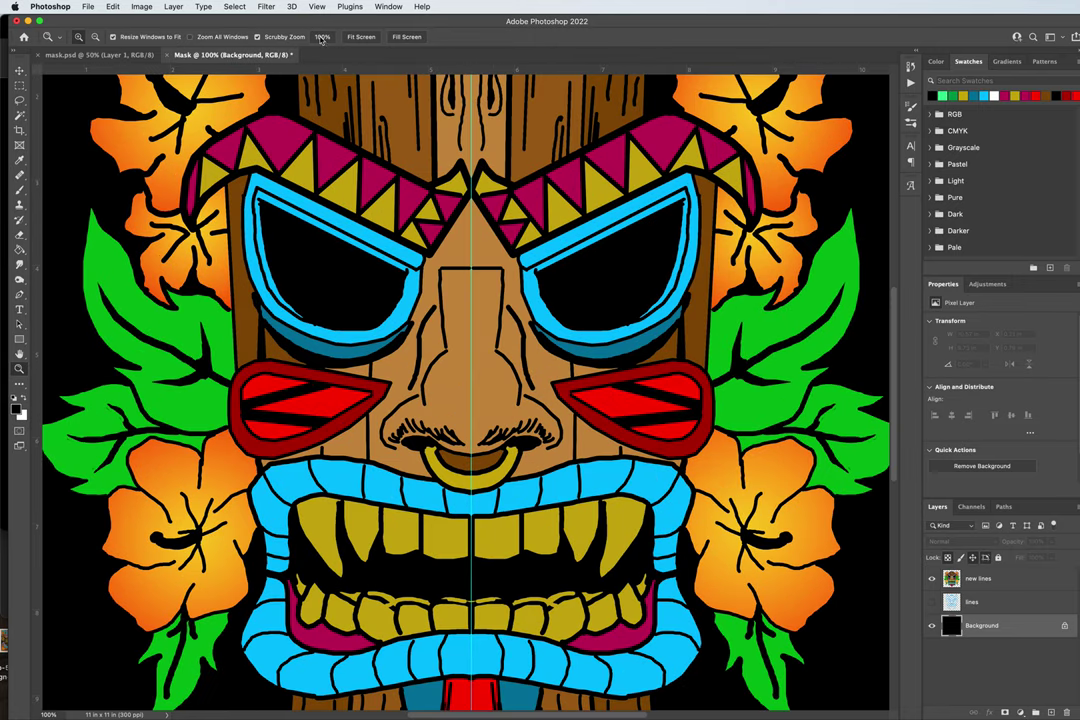
- Hide the guides so the centre guide line no longer shows
click(333, 7)
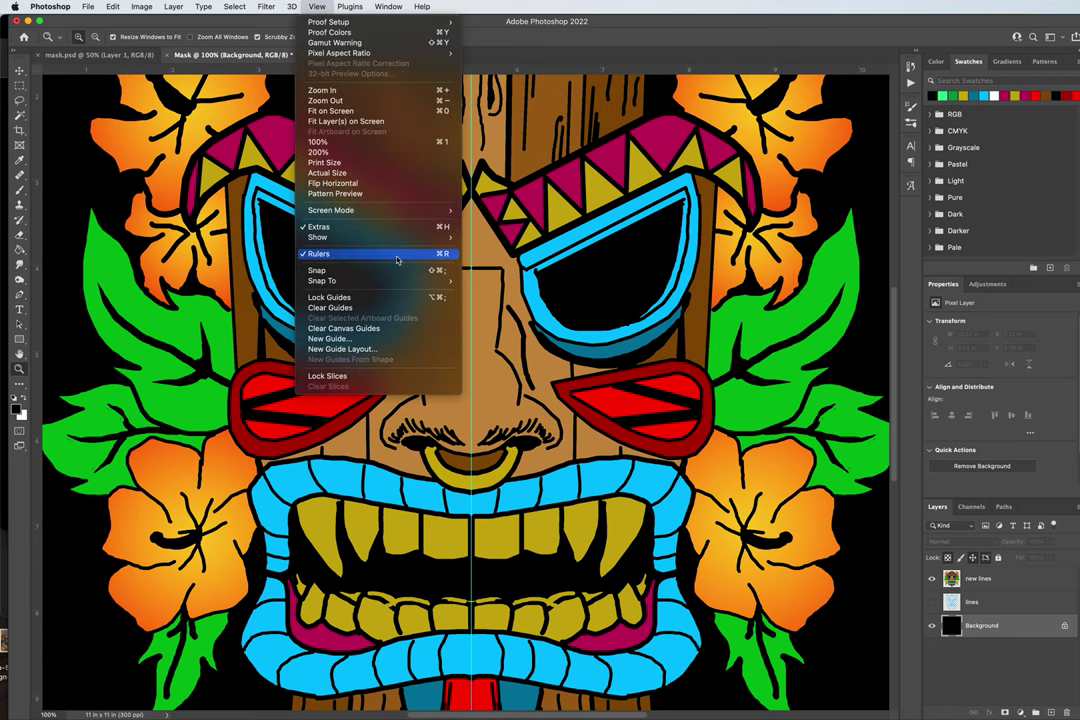
mouse_move(346, 241)
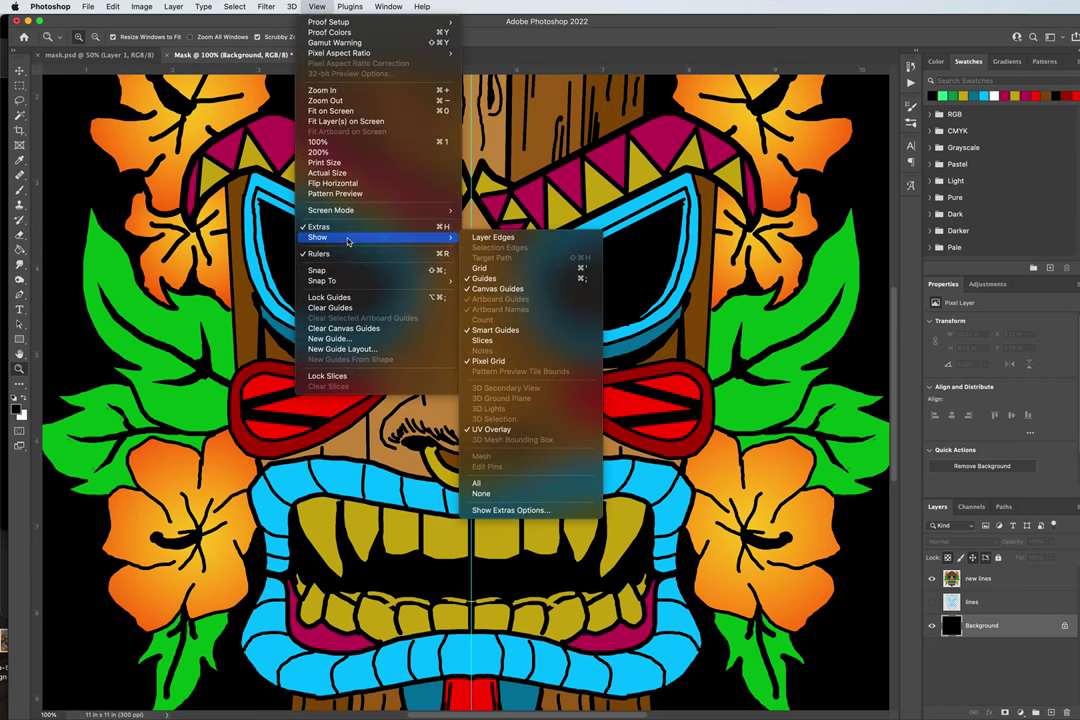
click(486, 279)
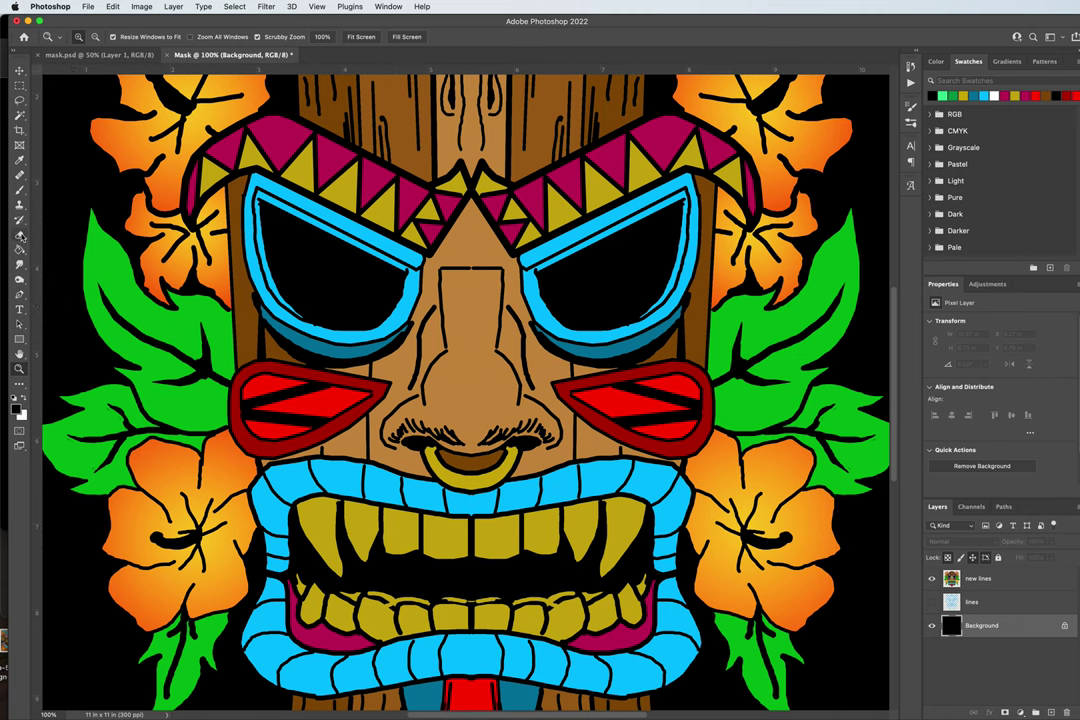
click(19, 159)
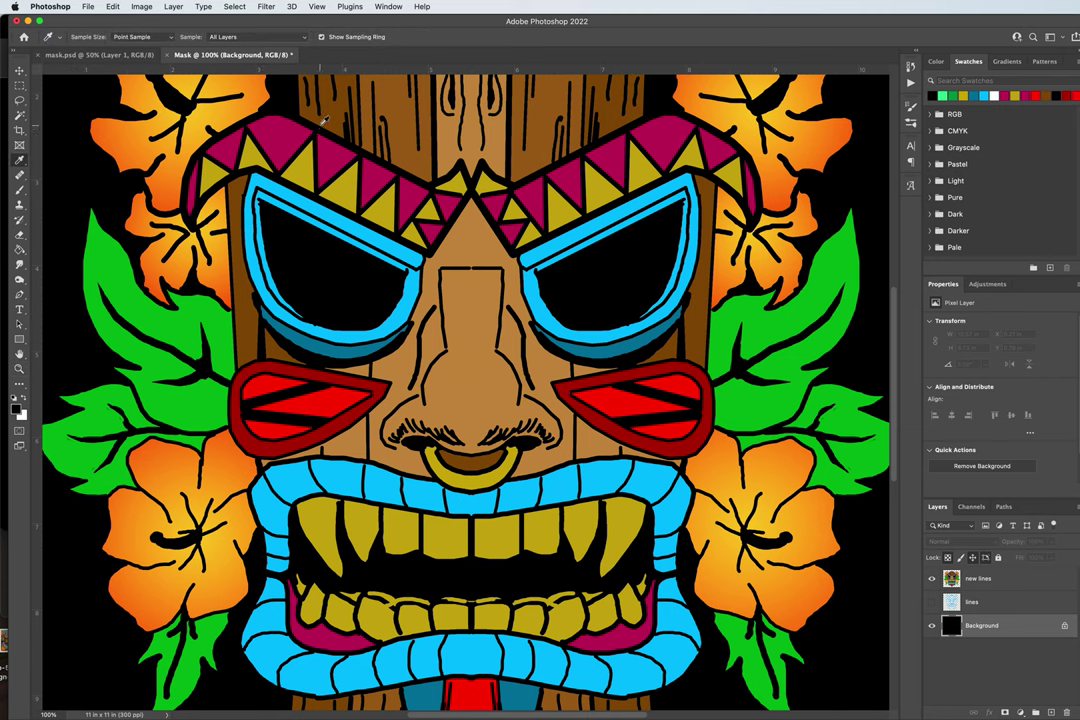
- Sample the mask's brown and paint mirrored shading down the nose bridge to the nostrils
click(274, 102)
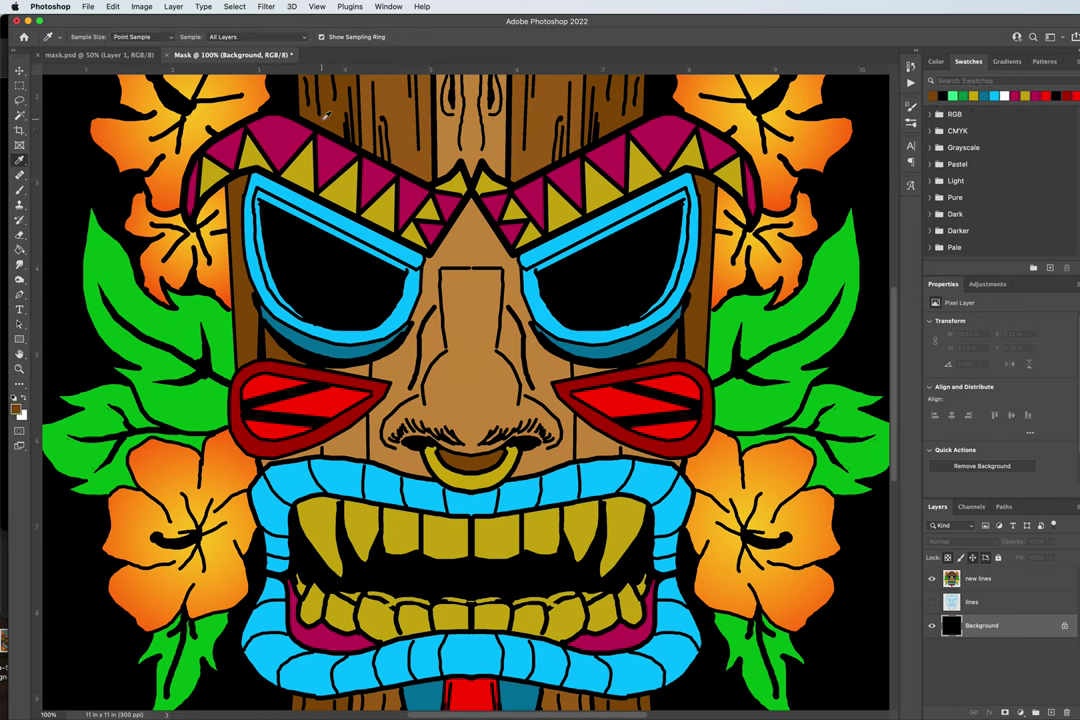
click(19, 189)
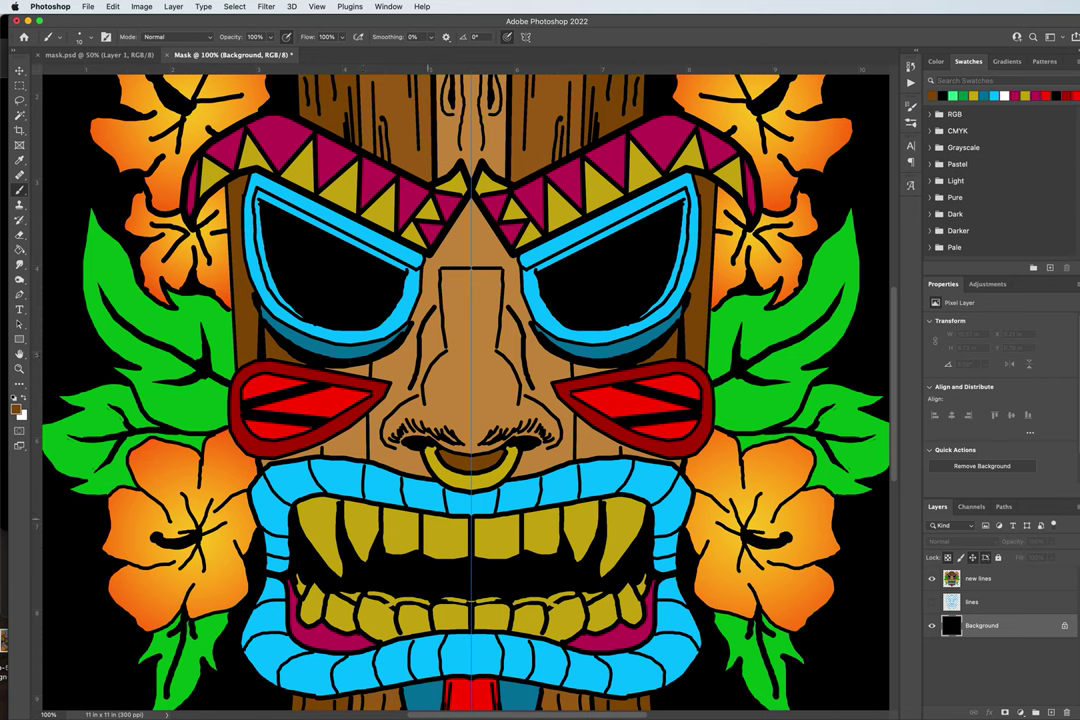
click(988, 580)
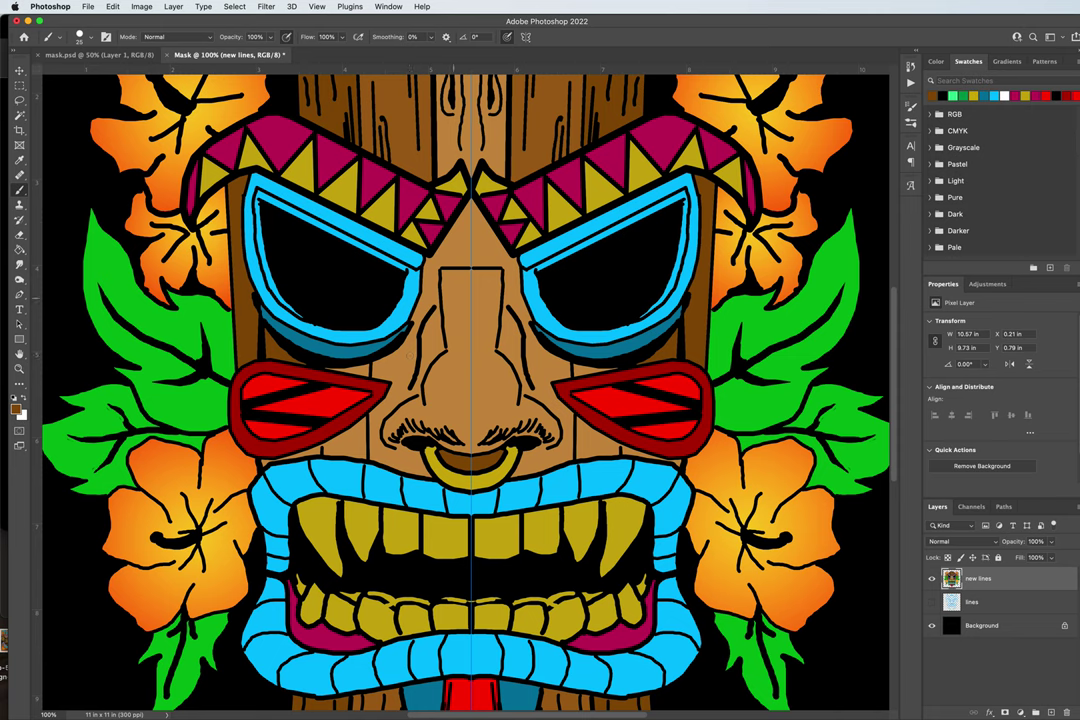
drag(444, 272, 450, 337)
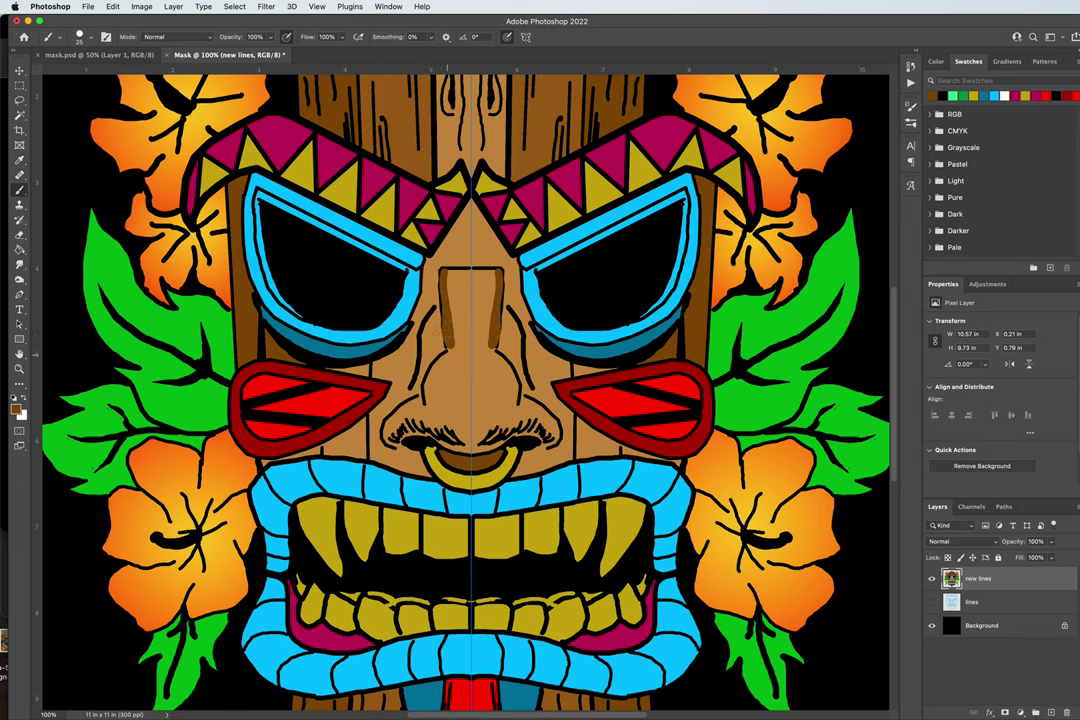
mouse_move(443, 300)
mouse_down()
mouse_move(429, 372)
mouse_move(434, 410)
mouse_move(449, 358)
mouse_move(440, 382)
mouse_move(452, 420)
mouse_move(418, 346)
mouse_up()
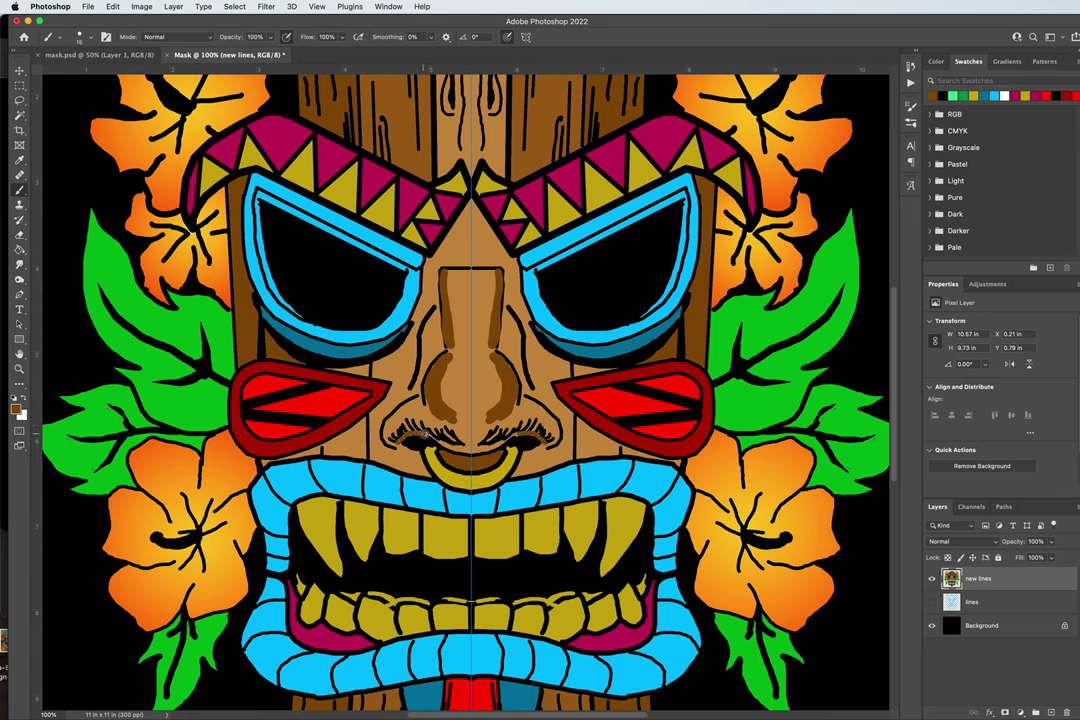
- Add a short mustache hair, darker nose-side and nose-top shading, then larger strokes on the left
drag(428, 434, 442, 444)
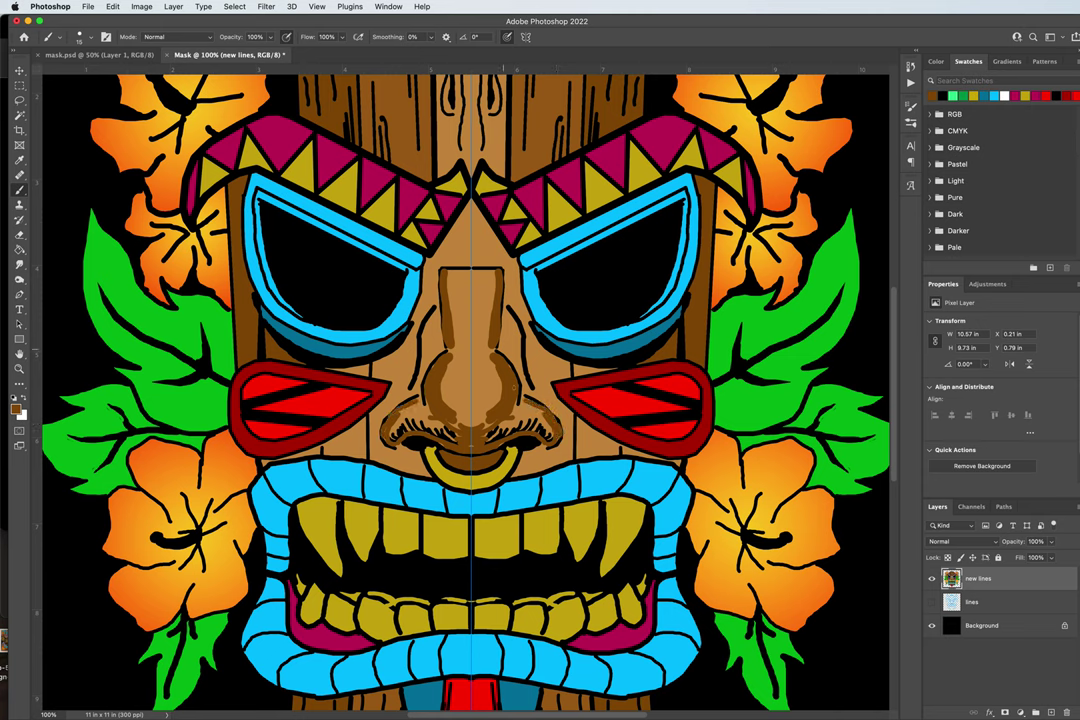
mouse_move(505, 335)
mouse_down()
mouse_move(507, 290)
mouse_move(517, 359)
mouse_up()
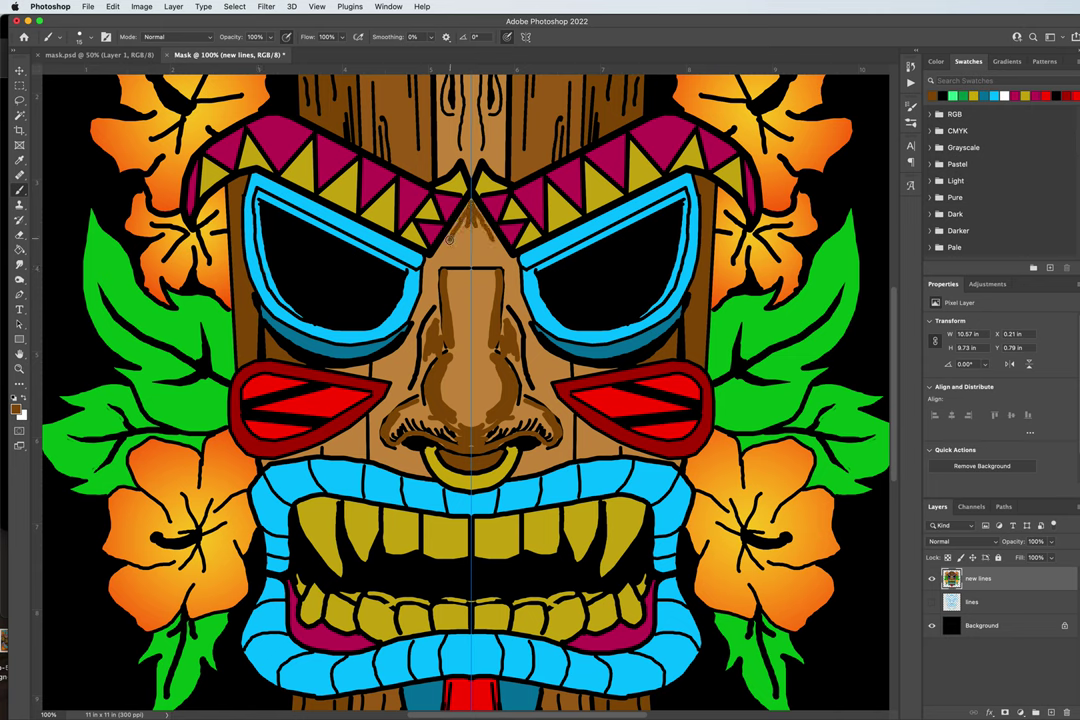
mouse_move(450, 240)
mouse_down()
mouse_move(446, 248)
mouse_move(462, 216)
mouse_move(474, 238)
mouse_up()
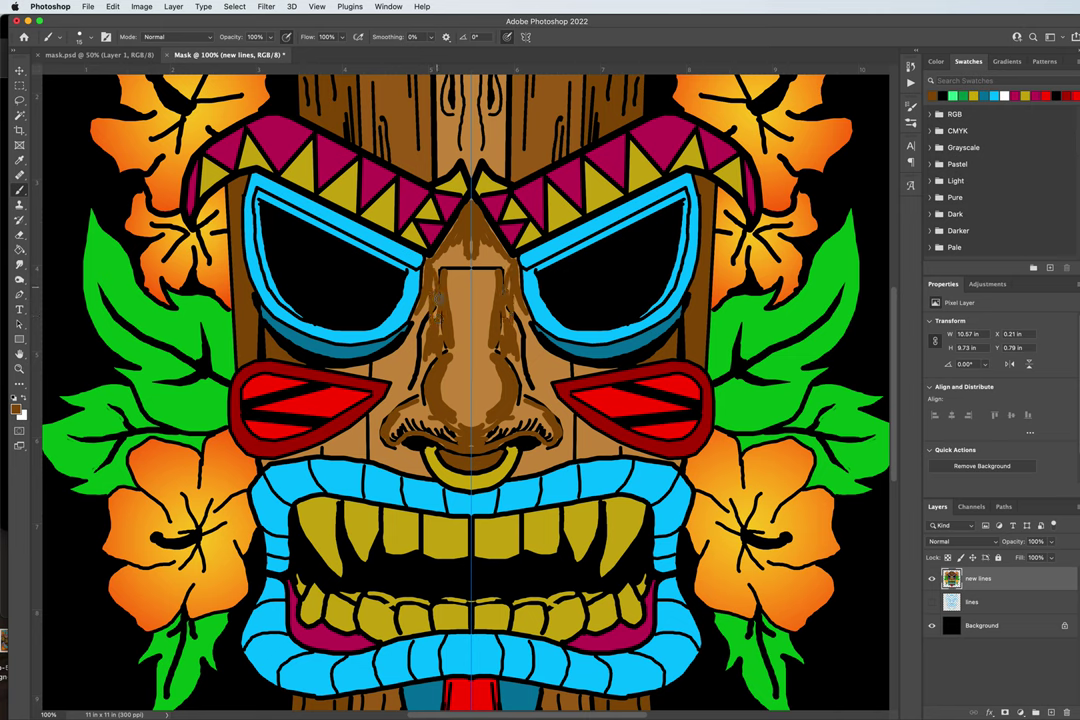
key(bracketright)
key(bracketright)
key(bracketright)
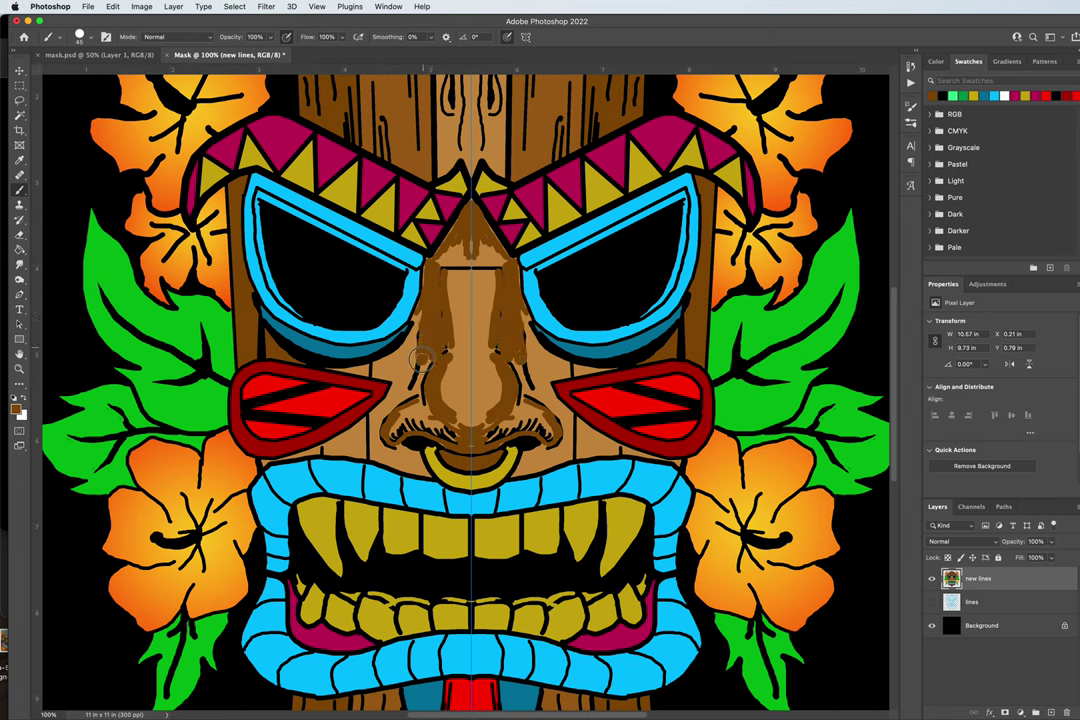
mouse_move(427, 322)
mouse_down()
mouse_move(448, 369)
mouse_move(382, 340)
mouse_move(400, 350)
mouse_up()
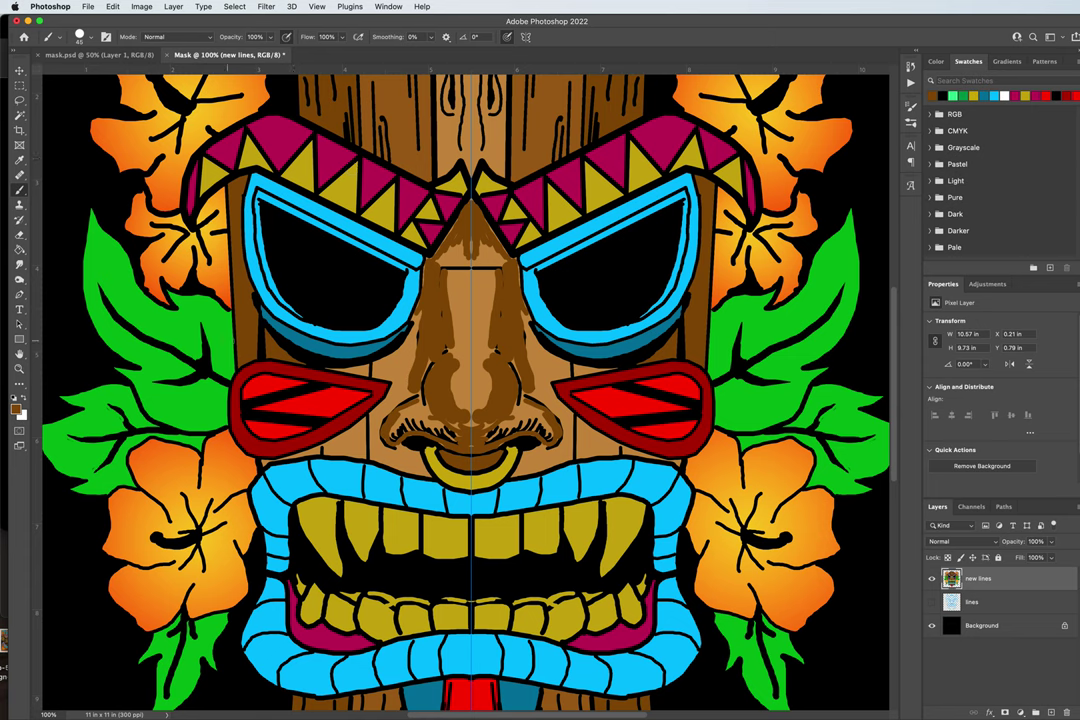
- Switch to the Smudge Tool and turn off the symmetry-not-supported warning
click(21, 267)
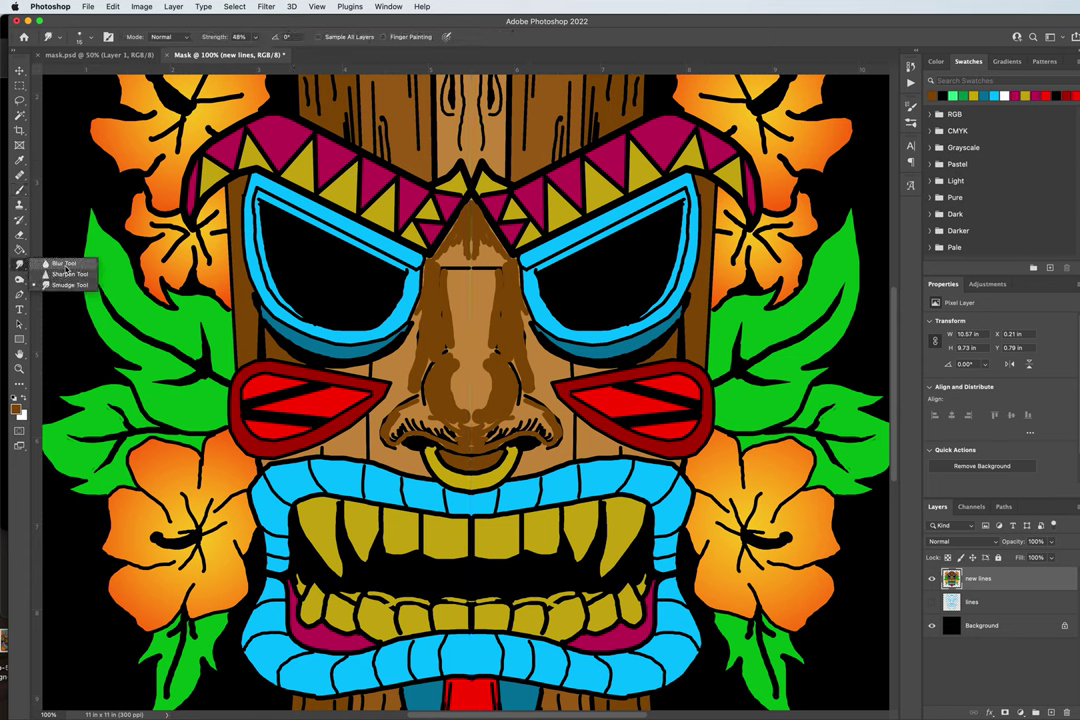
click(70, 265)
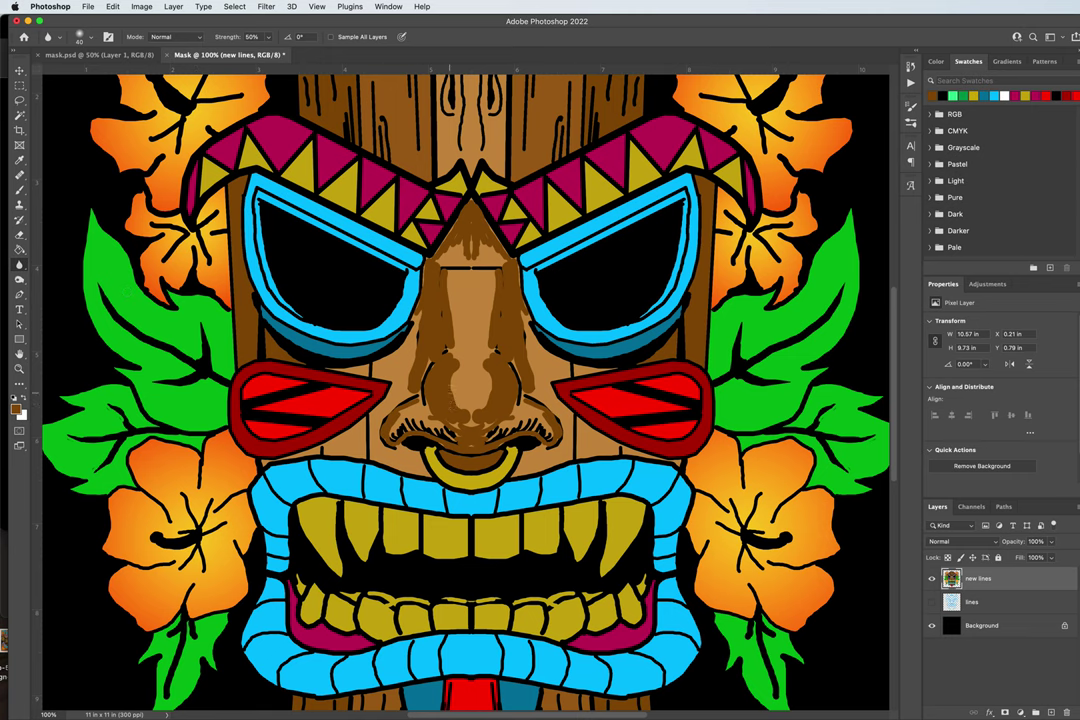
click(383, 316)
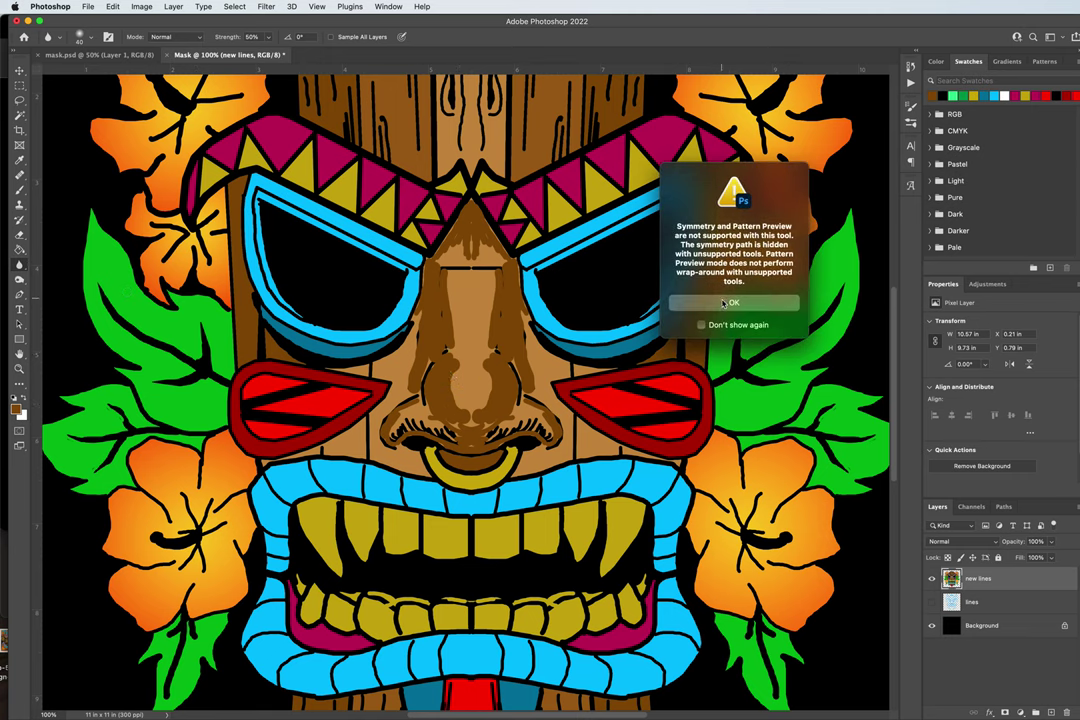
key(Return)
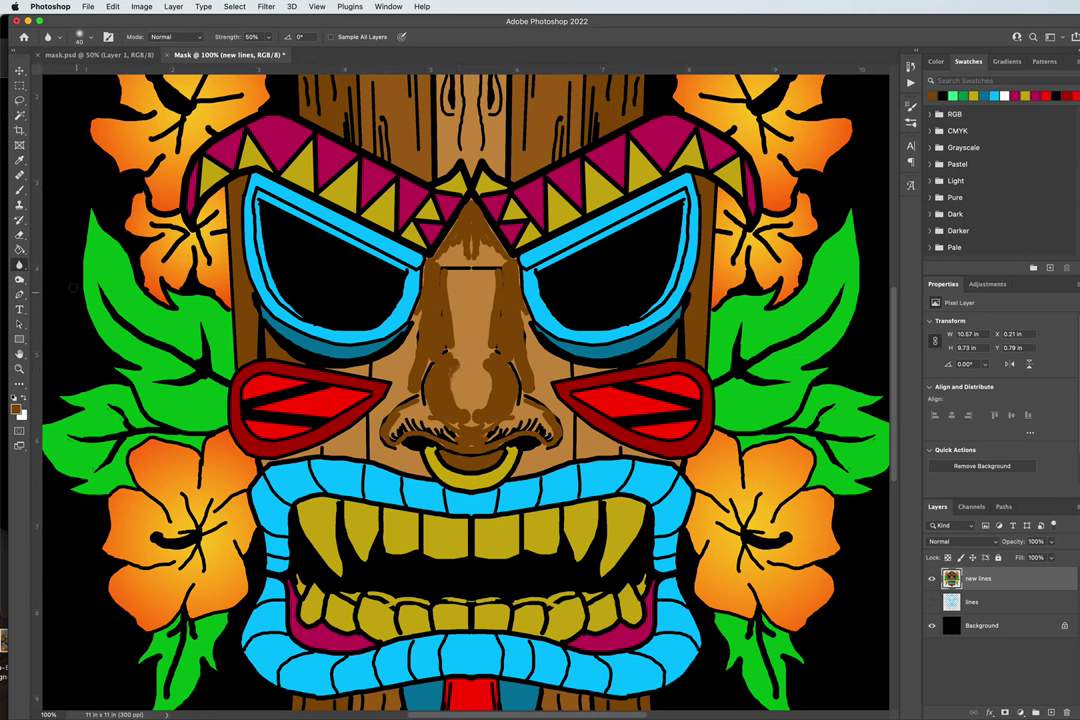
drag(20, 265, 30, 273)
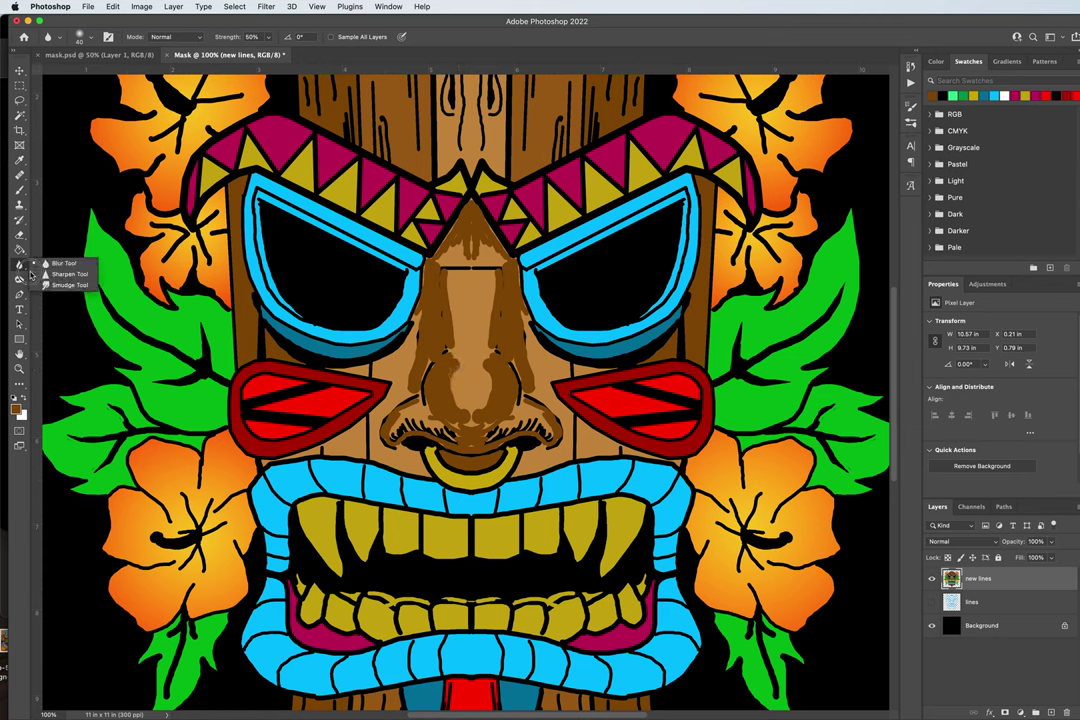
click(68, 285)
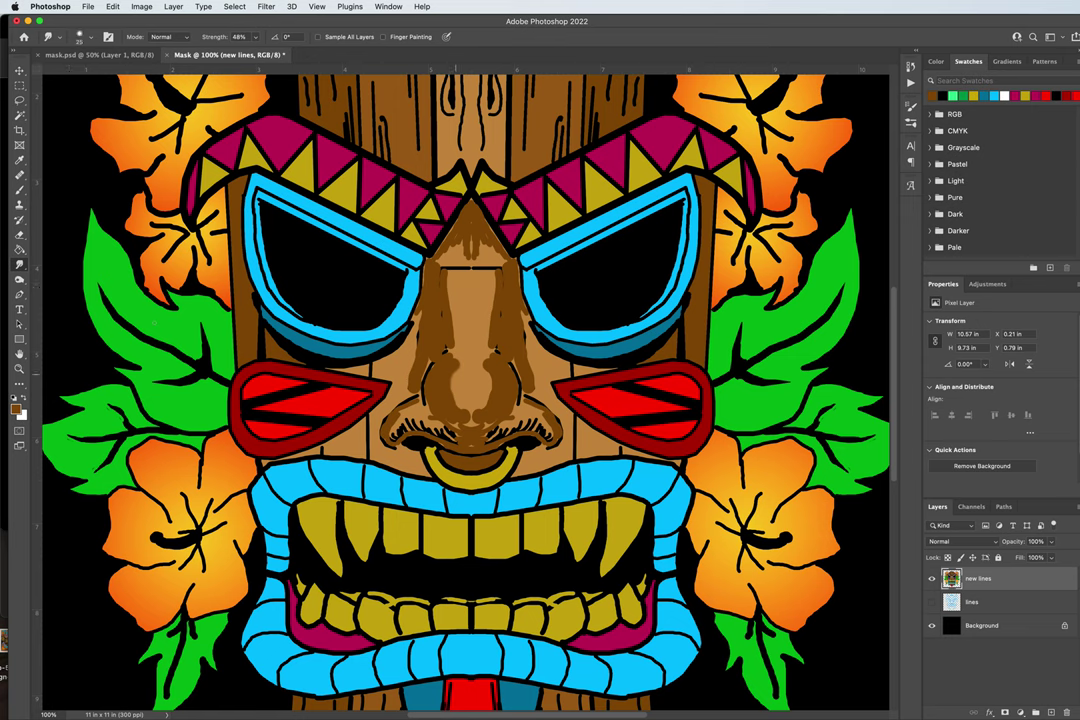
click(388, 311)
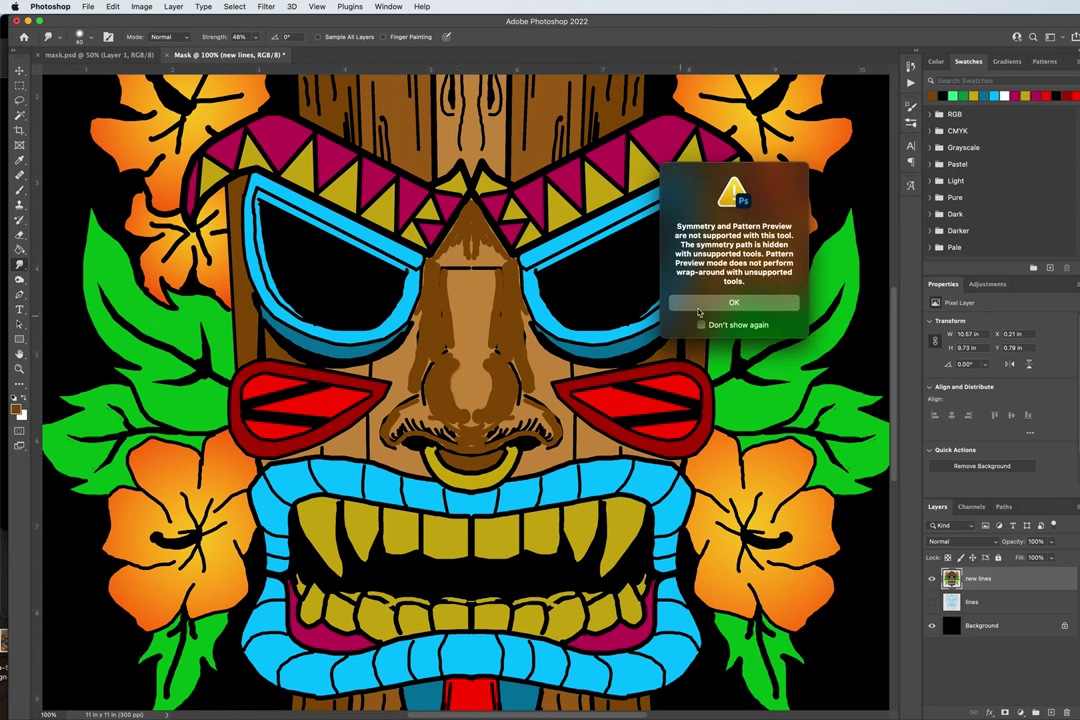
click(701, 325)
click(733, 302)
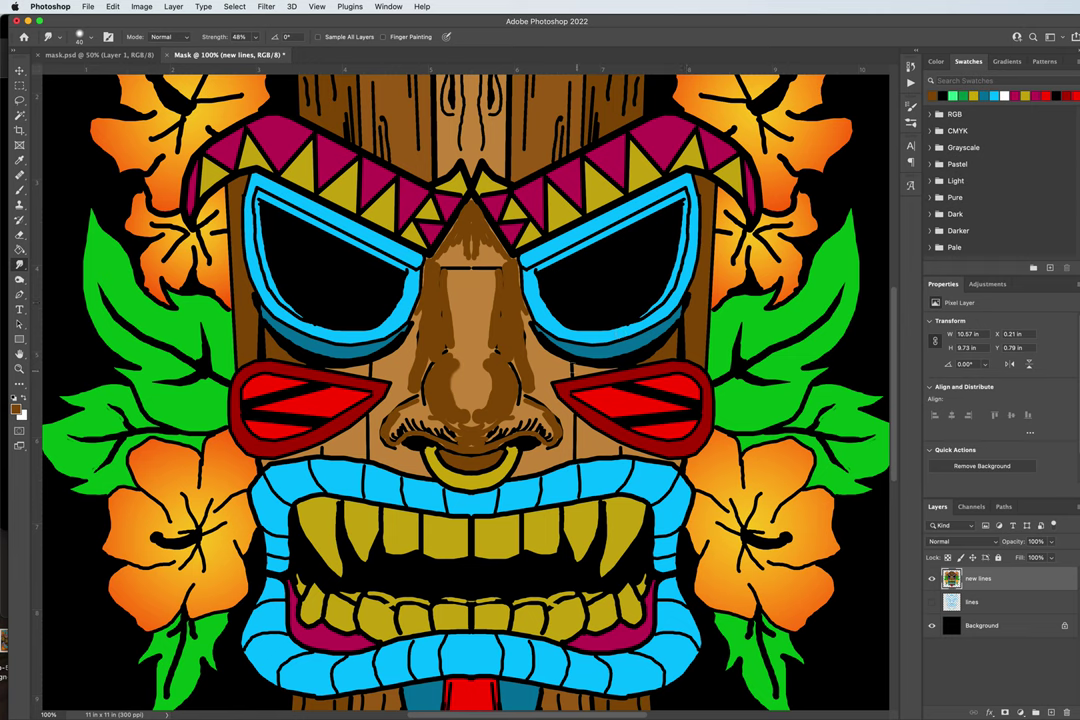
- Smudge the brown nose shading into soft streaks on both sides of the nose
mouse_move(452, 368)
mouse_down()
mouse_move(457, 405)
mouse_move(390, 340)
mouse_up()
mouse_move(482, 404)
mouse_down()
mouse_move(399, 344)
mouse_move(412, 330)
mouse_move(404, 300)
mouse_move(493, 355)
mouse_move(415, 305)
mouse_move(383, 303)
mouse_move(457, 356)
mouse_move(406, 344)
mouse_up()
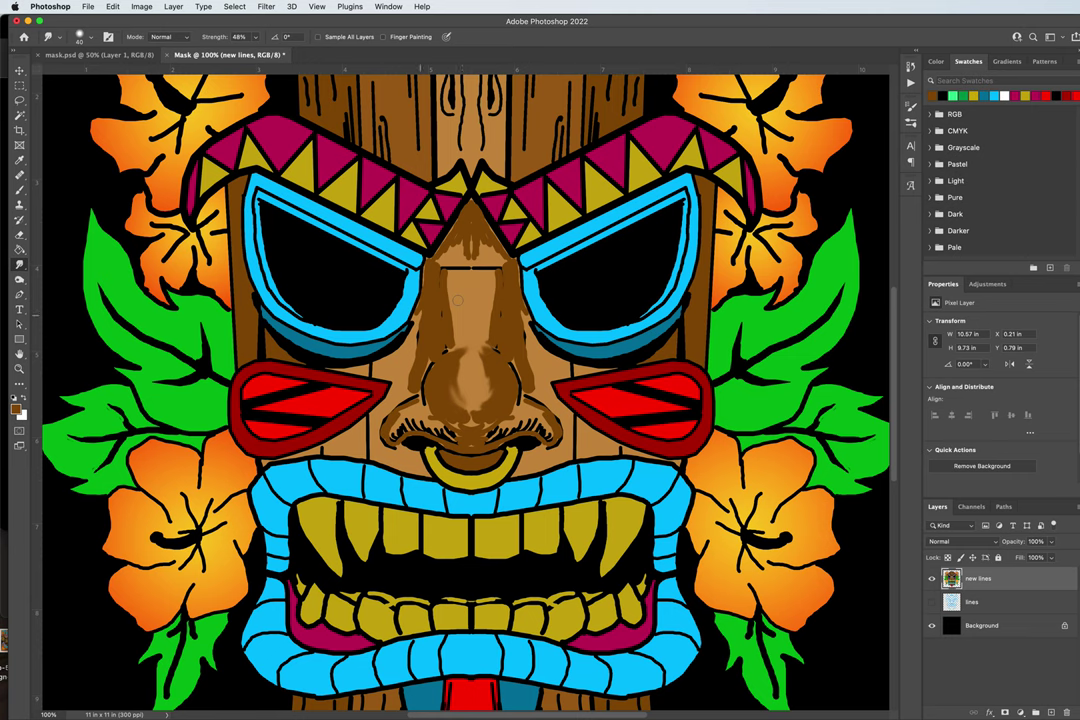
drag(457, 300, 418, 340)
drag(457, 300, 412, 352)
drag(452, 296, 529, 340)
drag(452, 292, 531, 337)
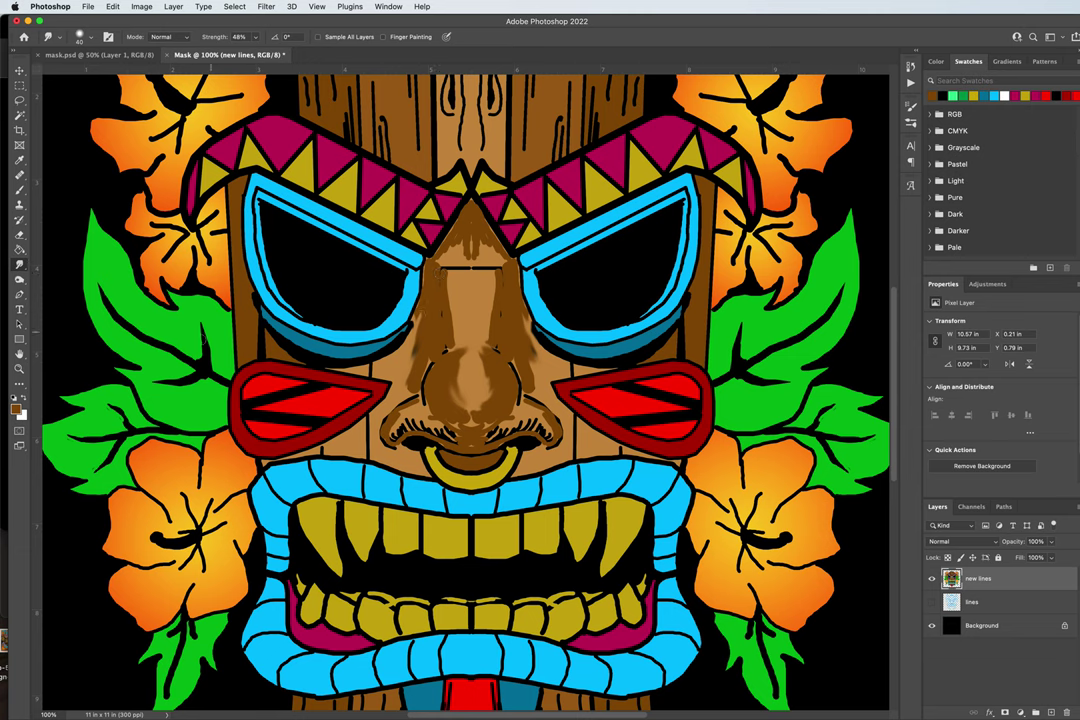
- Reset colours to default black and white and set the smudge brush to size 10
key(d)
key(bracketright)
key(bracketleft)
key(bracketleft)
key(bracketleft)
key(bracketleft)
key(b)
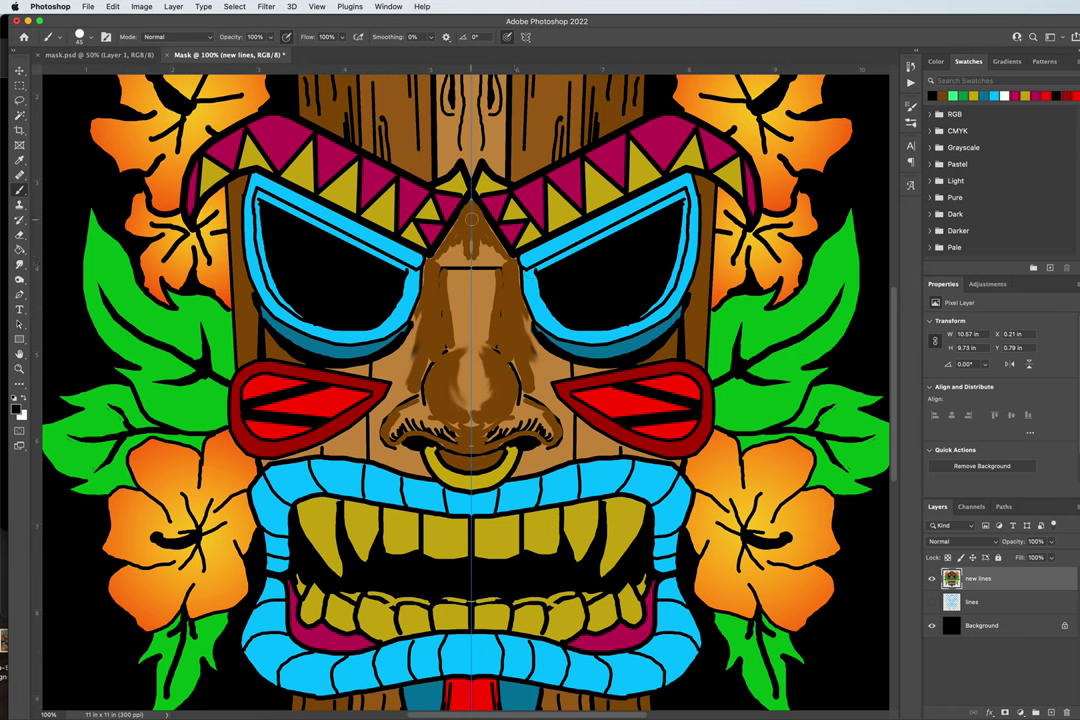
- With a size-16 brush, paint thin black lines between the brows and along the nose's left edge
key(bracketleft)
key(bracketleft)
key(bracketleft)
drag(471, 205, 472, 250)
drag(475, 205, 476, 245)
mouse_move(464, 202)
mouse_down()
mouse_move(465, 236)
mouse_move(482, 228)
mouse_up()
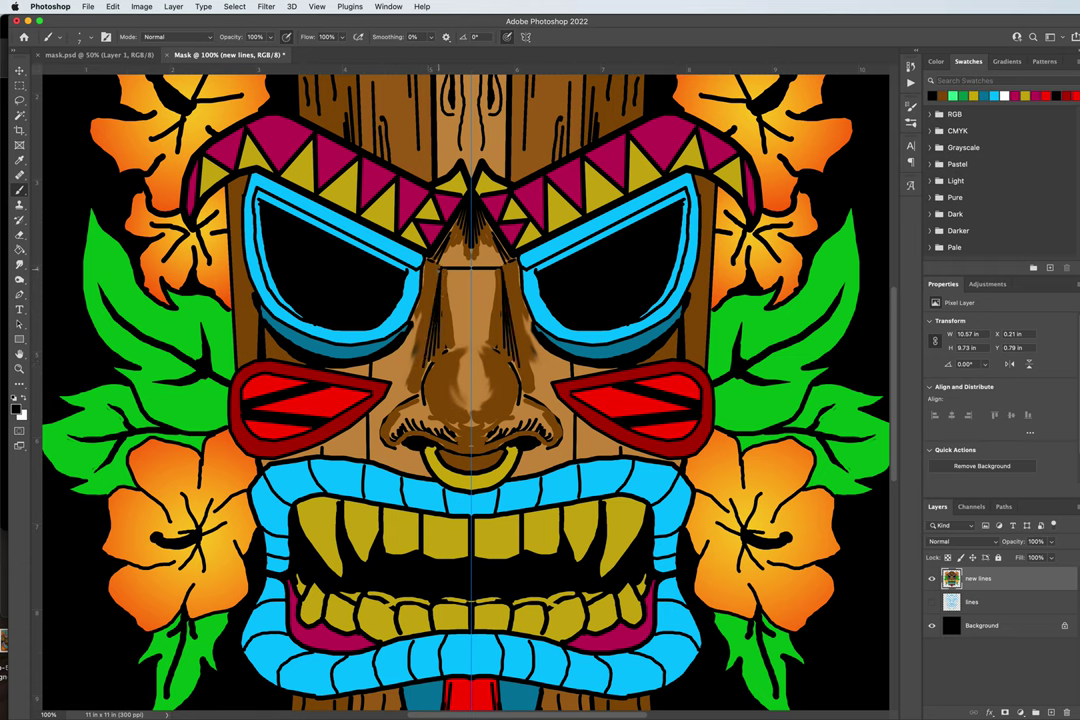
drag(418, 290, 430, 360)
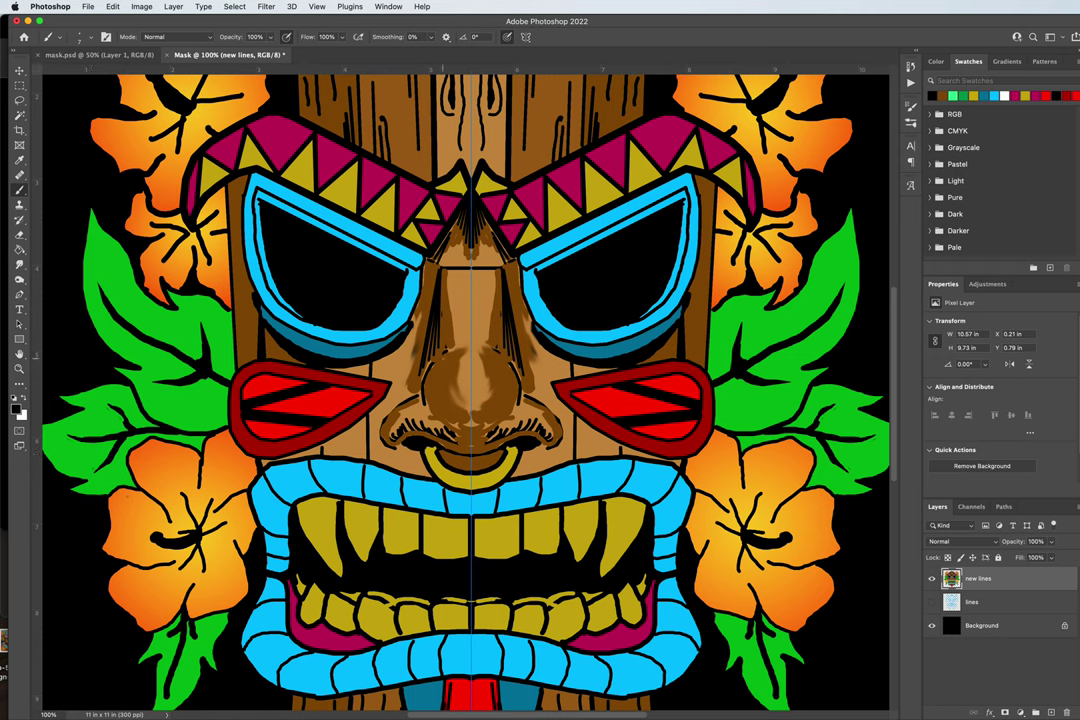
mouse_move(376, 300)
mouse_down()
mouse_move(363, 344)
mouse_move(412, 373)
mouse_move(374, 381)
mouse_move(405, 384)
mouse_up()
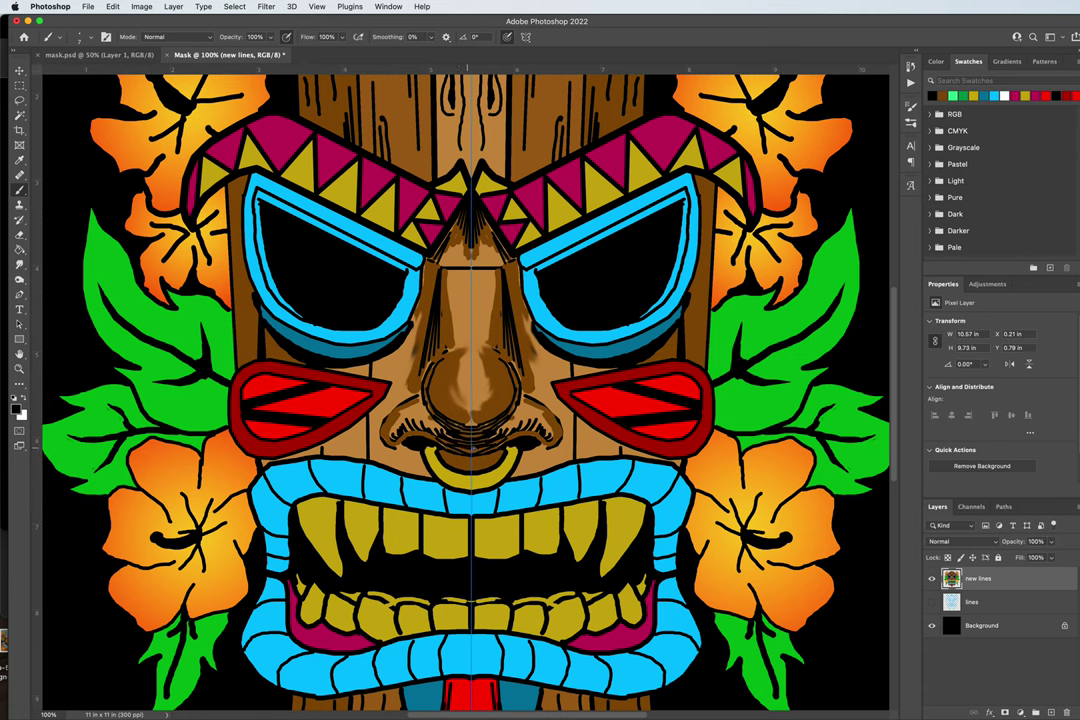
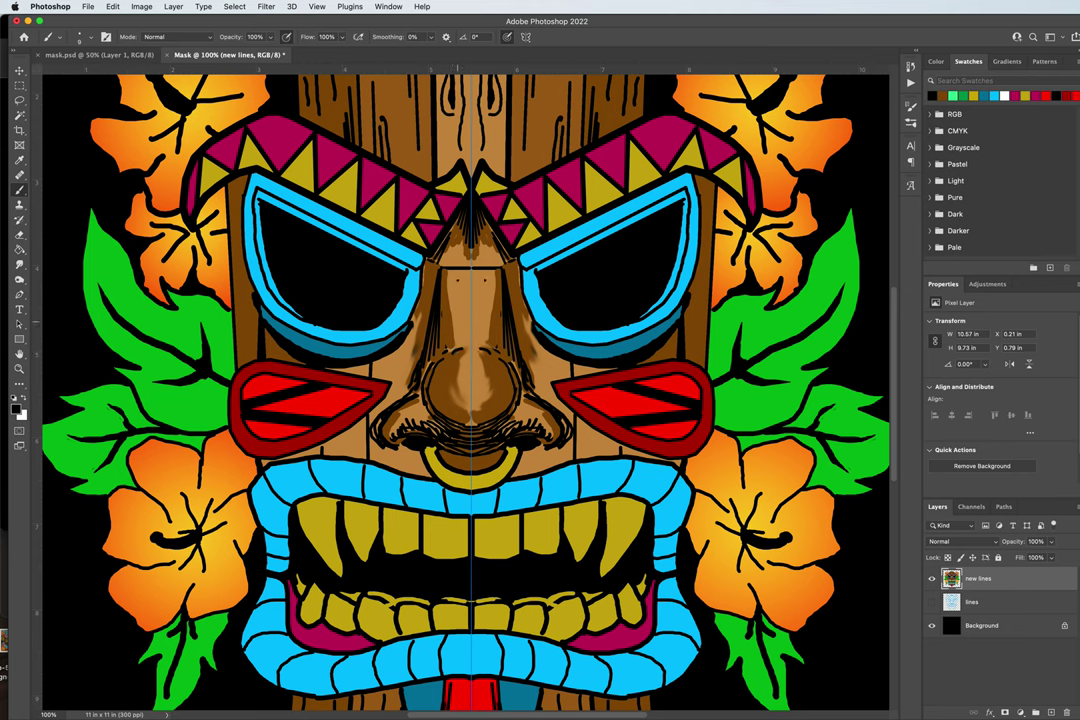
- Paint mirrored black lines along the nose bridge and the upper and inner eye-frame rims
drag(458, 278, 458, 329)
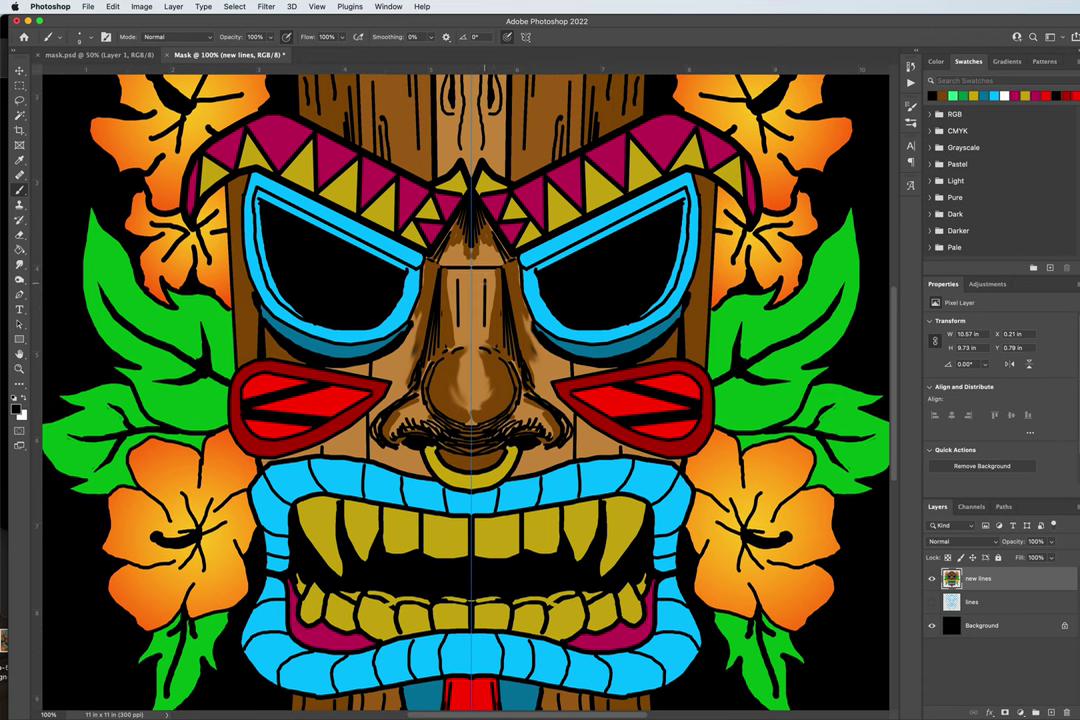
scroll(466, 390, down, 3)
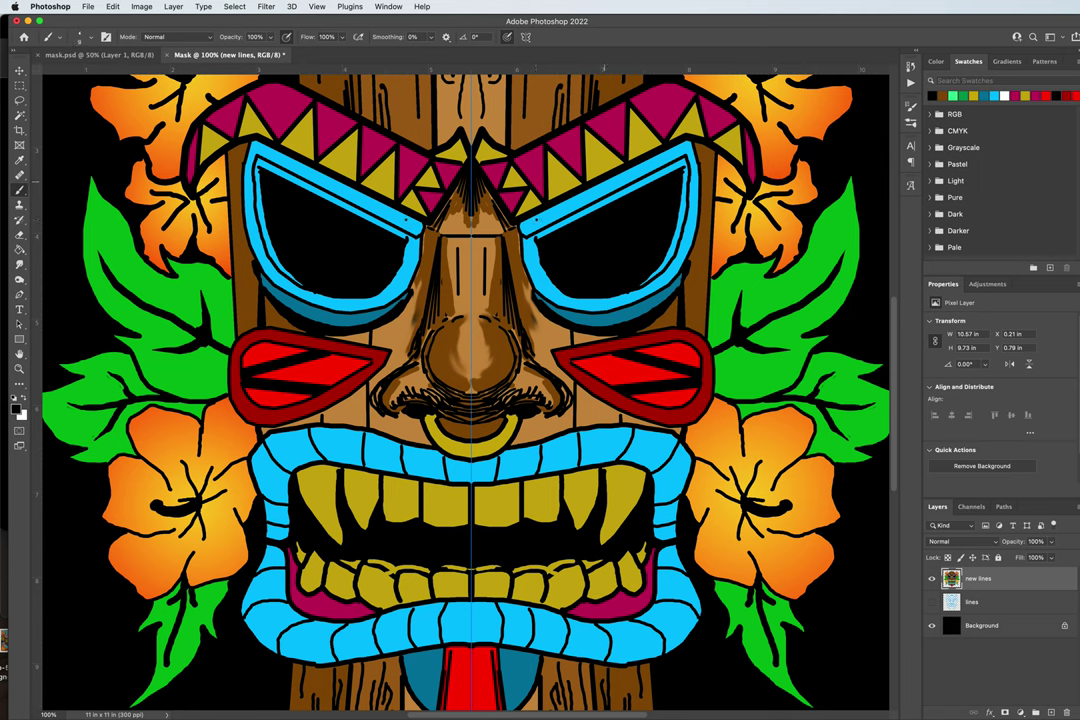
drag(536, 218, 650, 152)
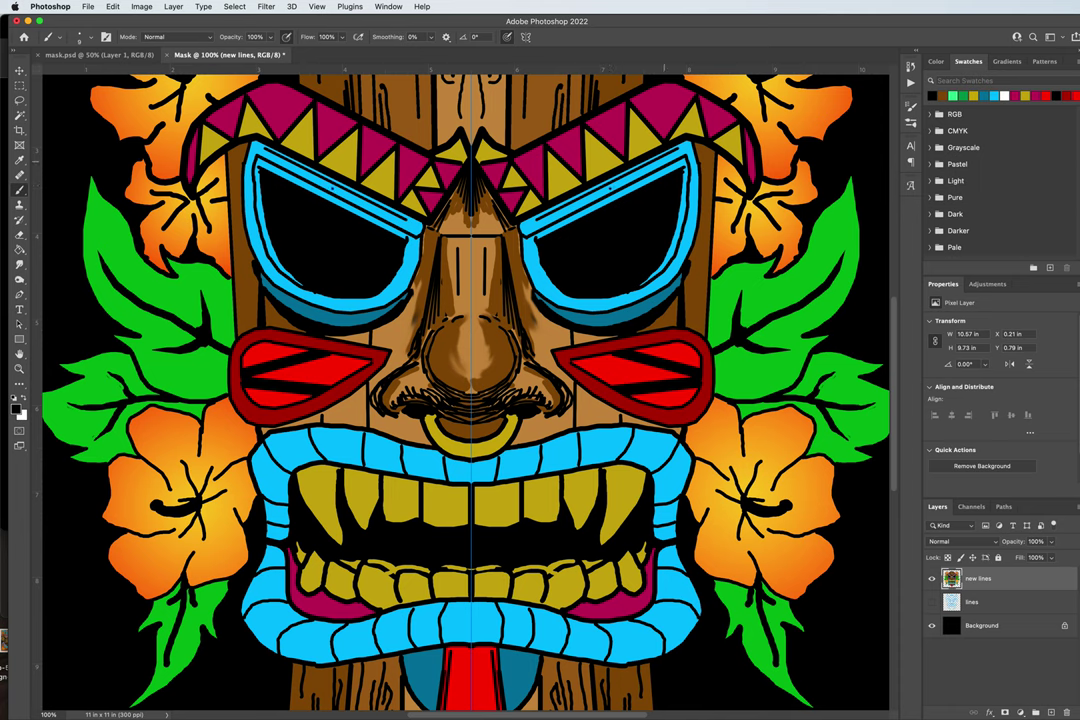
drag(665, 160, 556, 148)
drag(343, 228, 314, 256)
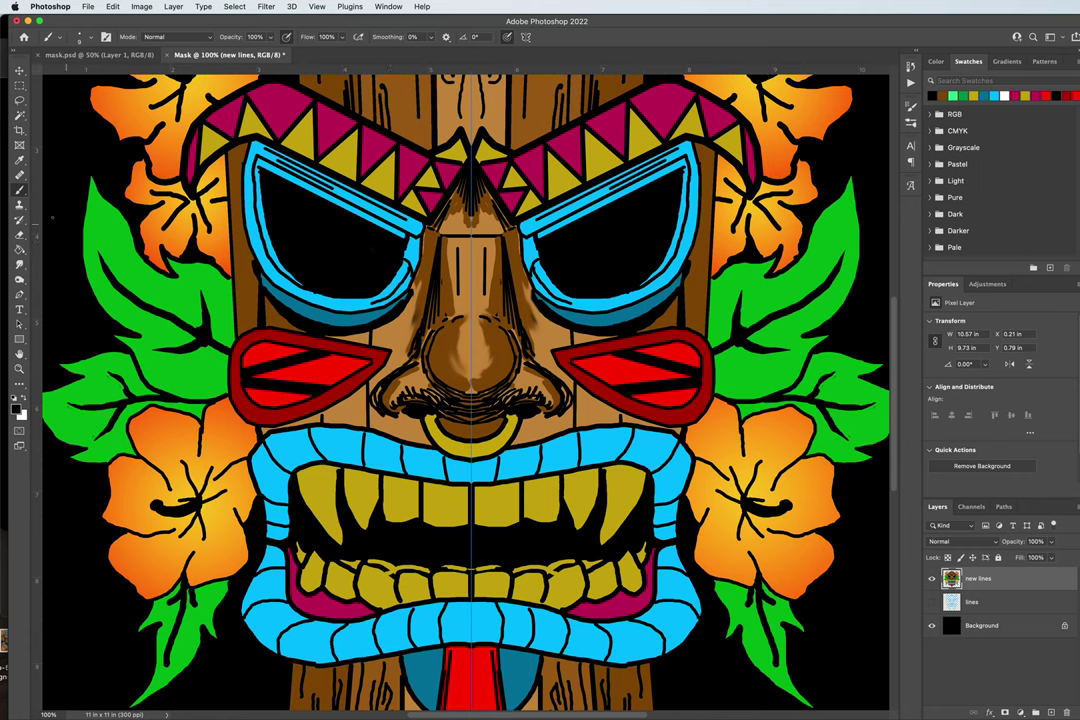
- Fill both frames' inner bands with the sampled frame cyan, then return to a size-20 Brush
click(19, 160)
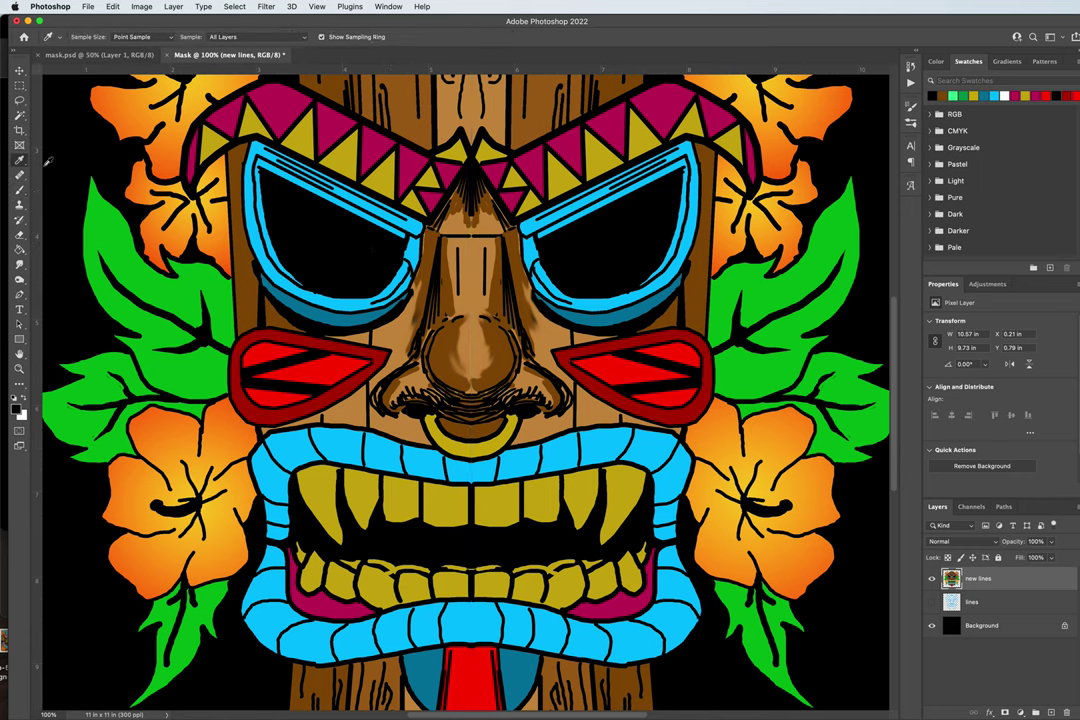
click(271, 259)
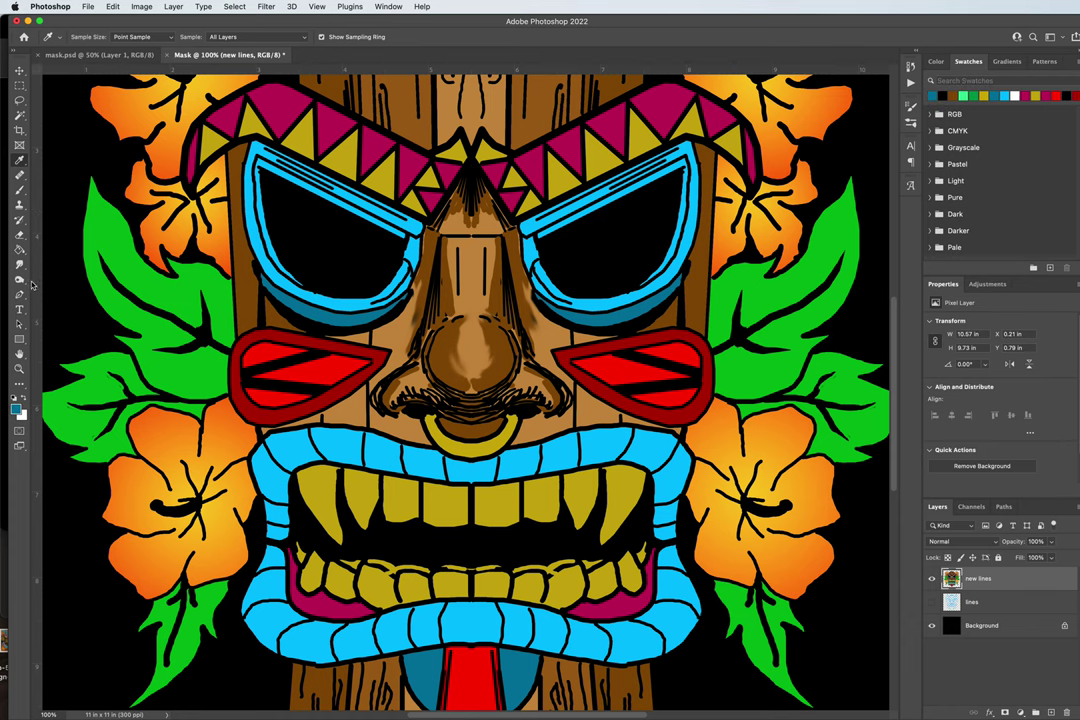
click(19, 249)
click(268, 241)
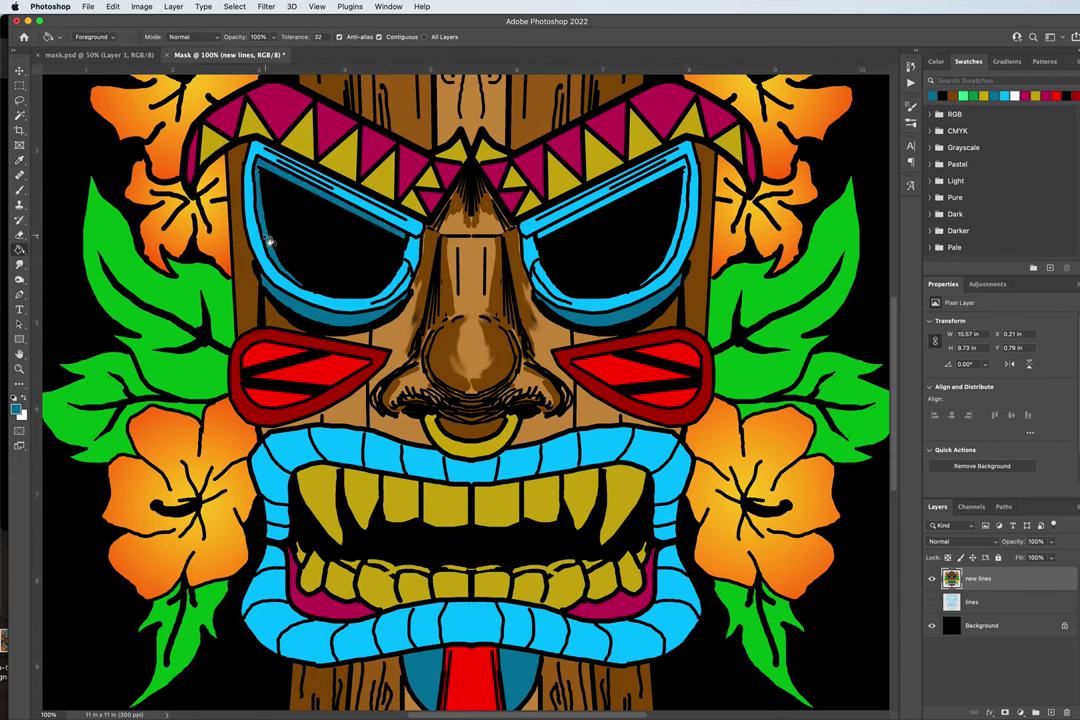
click(540, 242)
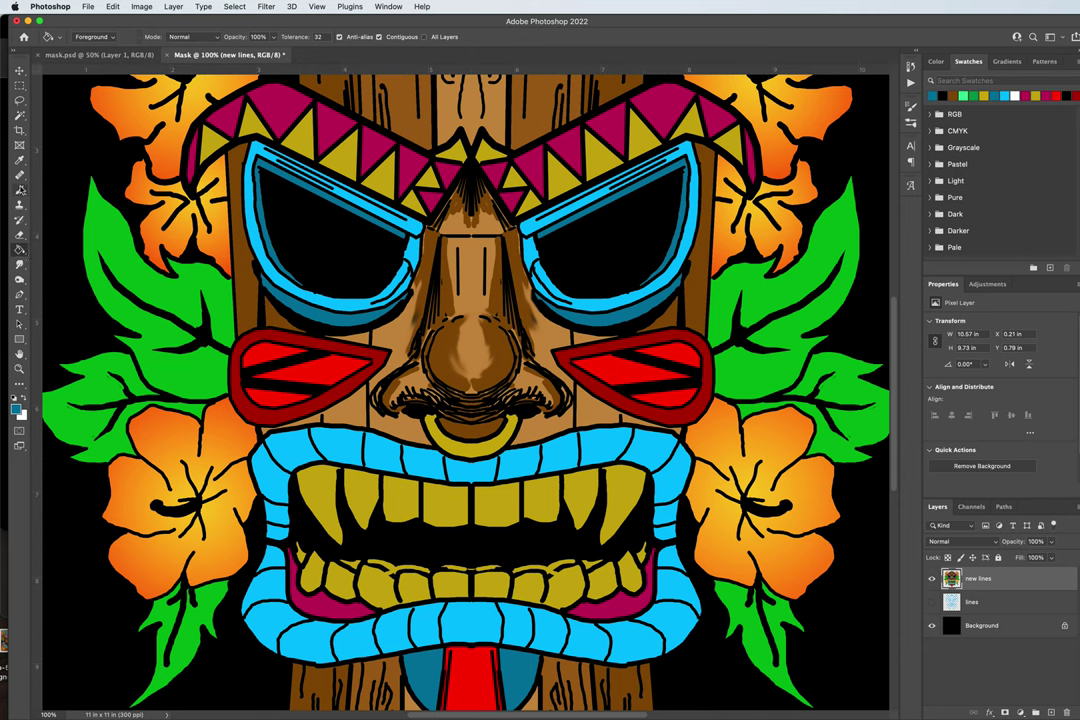
click(20, 189)
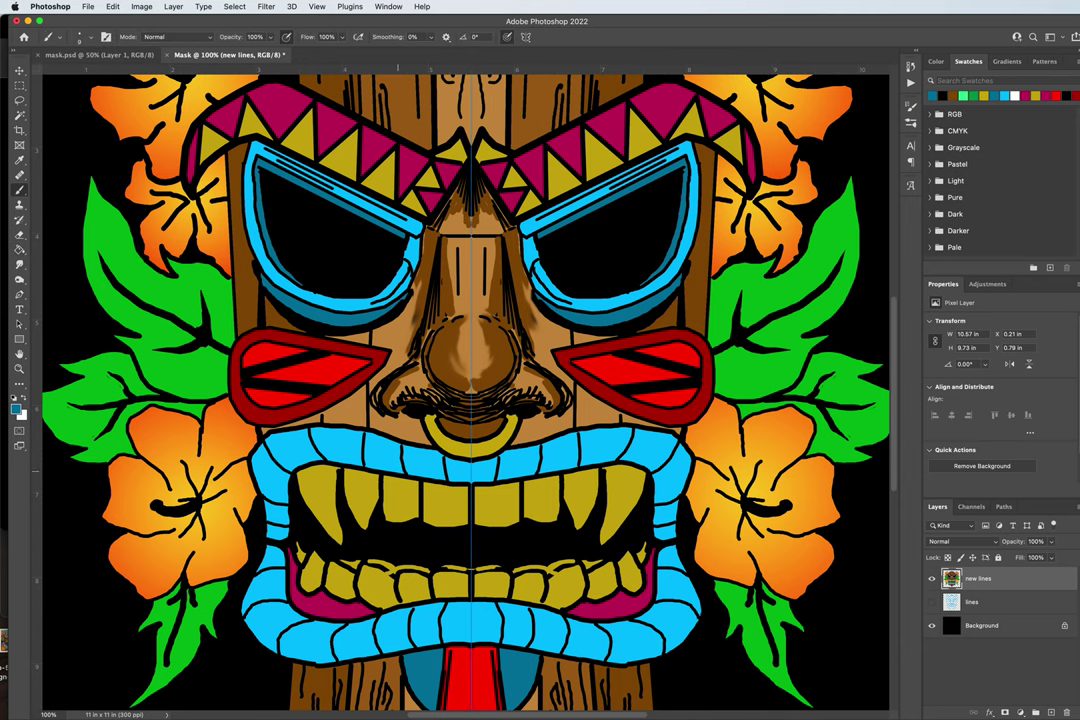
key(bracketright)
- Paint a dark blue shadow along the upper lip, including its corners
mouse_move(360, 463)
mouse_down()
mouse_move(476, 475)
mouse_move(315, 457)
mouse_move(294, 465)
mouse_move(324, 459)
mouse_move(289, 474)
mouse_move(284, 531)
mouse_up()
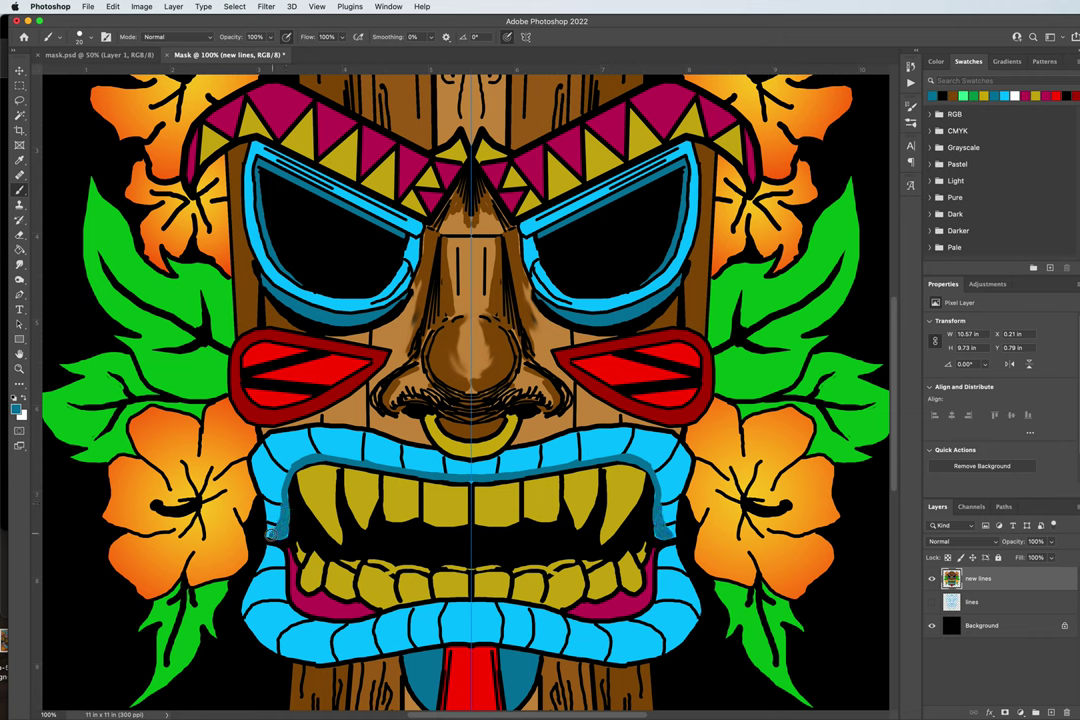
drag(276, 523, 286, 526)
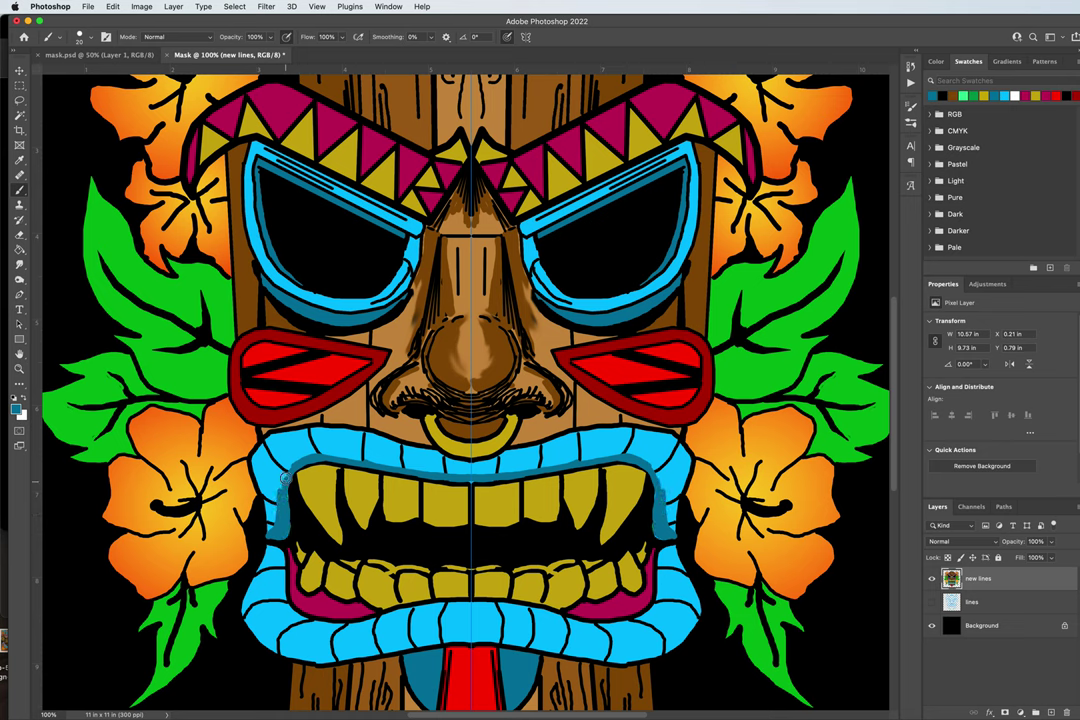
mouse_move(284, 492)
mouse_down()
mouse_move(301, 456)
mouse_move(318, 457)
mouse_up()
key(bracketright)
key(bracketright)
key(bracketleft)
key(bracketleft)
key(bracketleft)
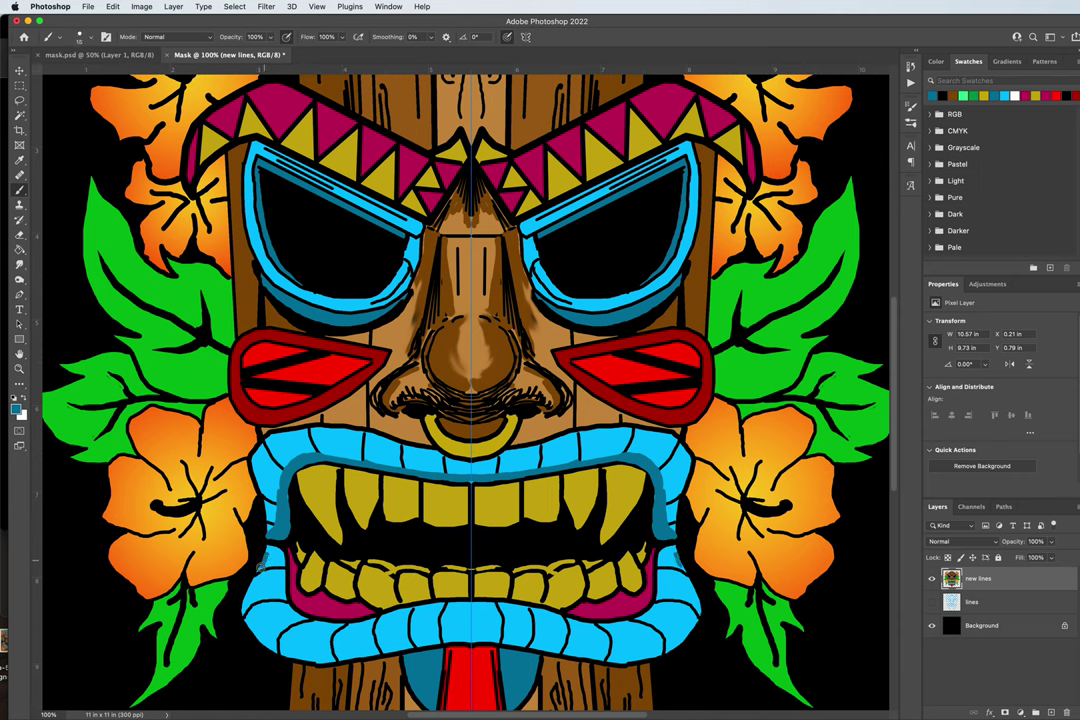
- Shade the lower lip's outer edges dark blue, undoing the stray central stroke
drag(260, 565, 250, 618)
key(bracketright)
key(bracketright)
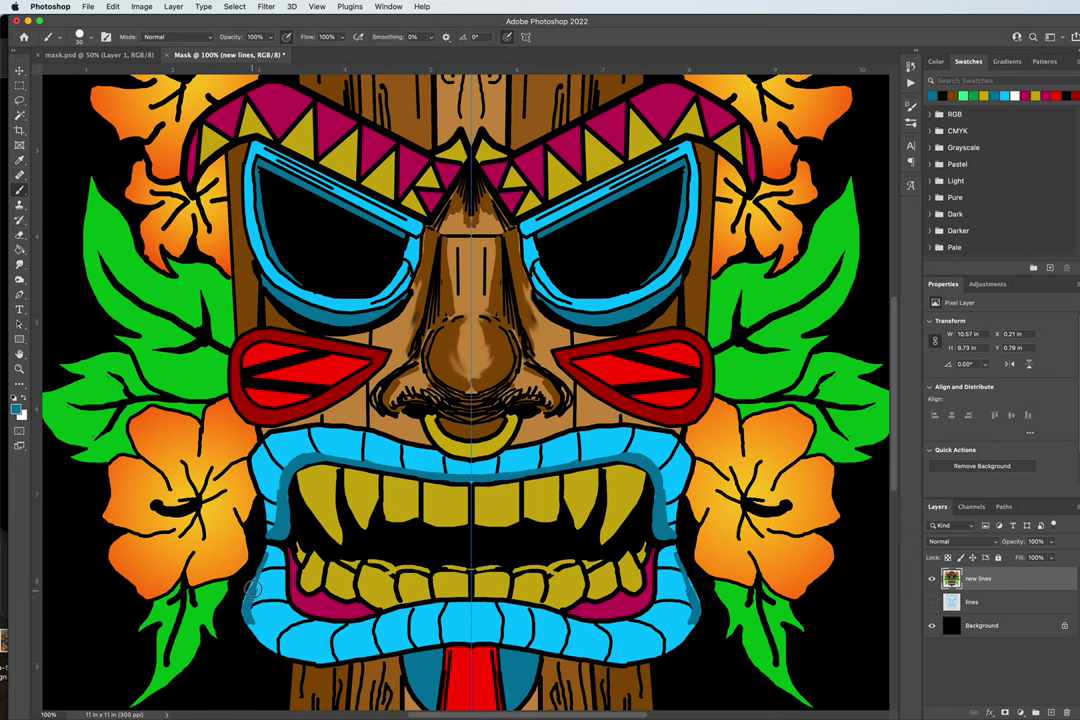
mouse_move(251, 589)
mouse_down()
mouse_move(263, 635)
mouse_move(298, 651)
mouse_up()
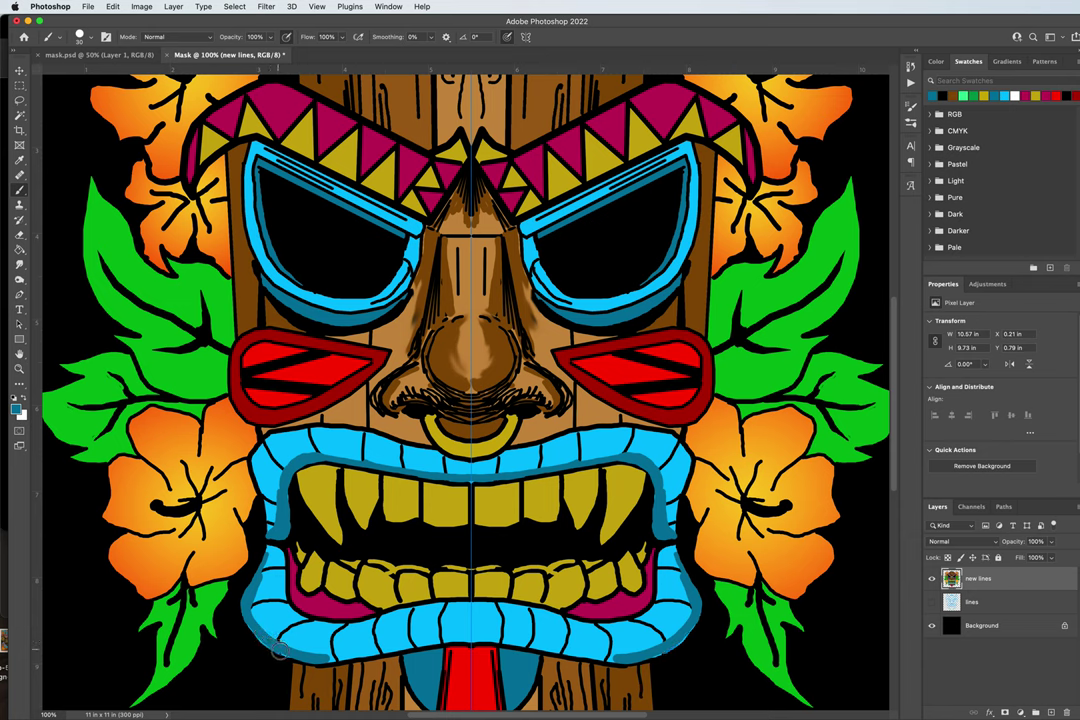
mouse_move(250, 633)
mouse_down()
mouse_move(457, 632)
mouse_move(349, 646)
mouse_up()
key(cmd+z)
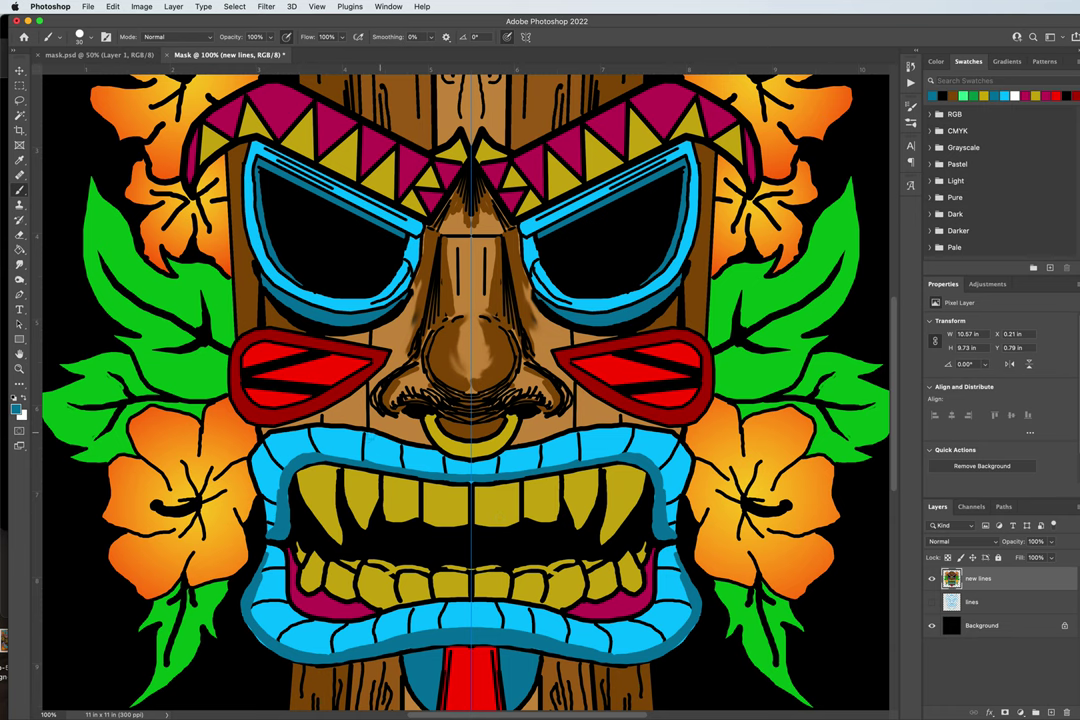
scroll(464, 535, down, 2)
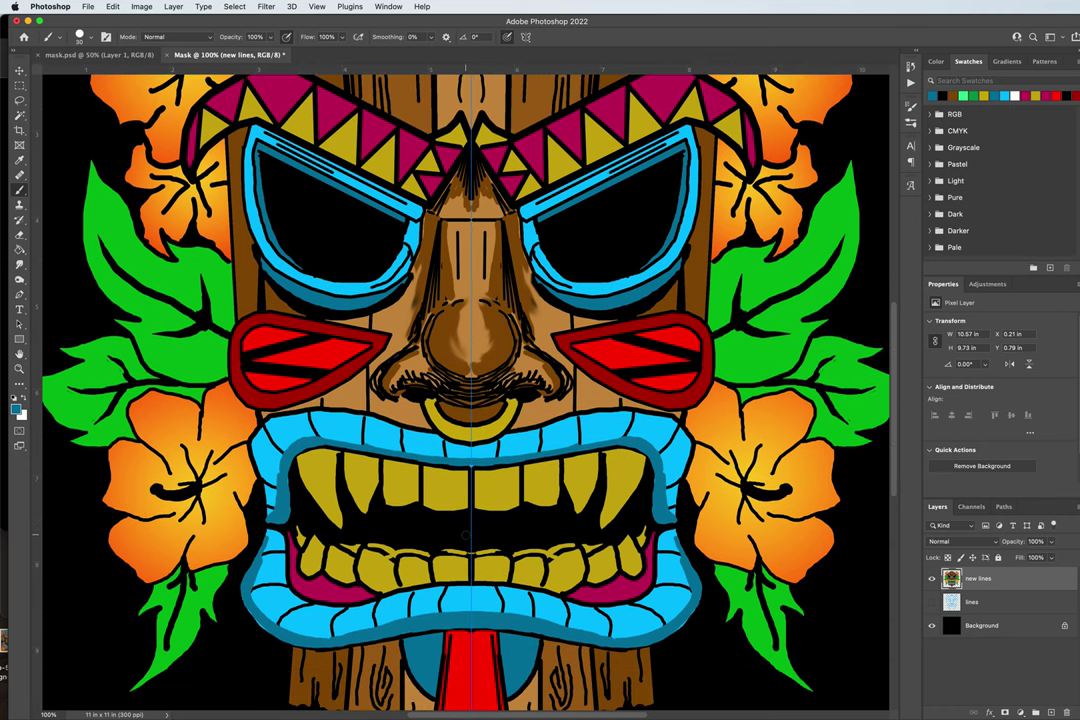
- Zoom out and back to 100%, reset colours to black and white, and shrink the brush
key(super+minus)
key(super+minus)
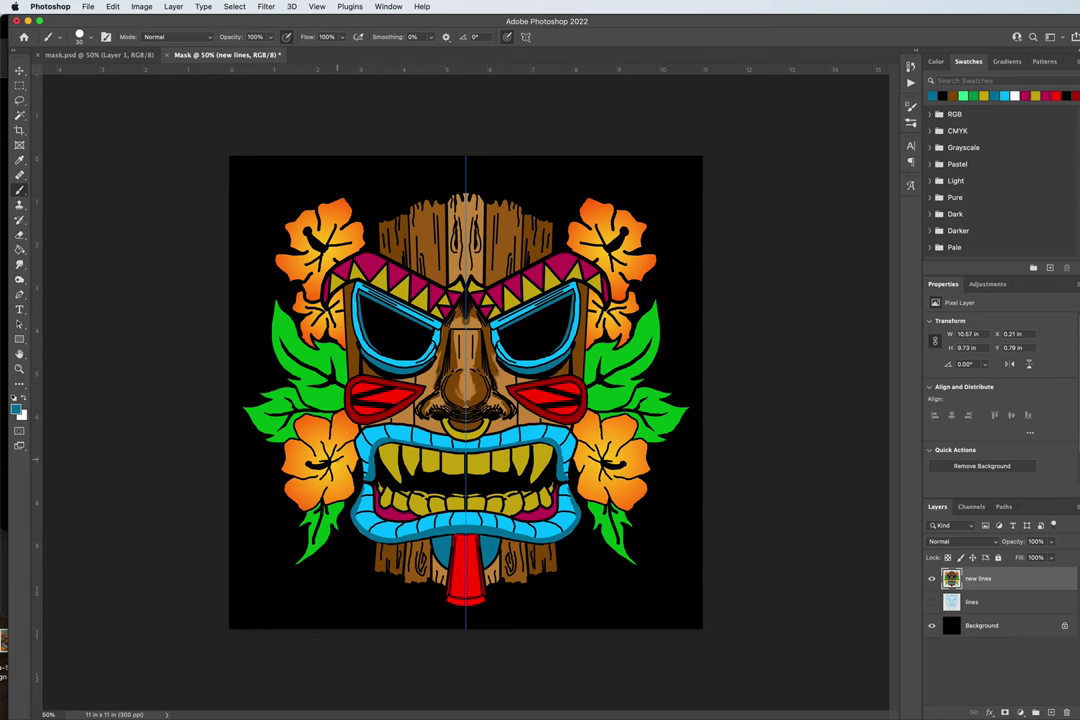
key(super+plus)
key(super+plus)
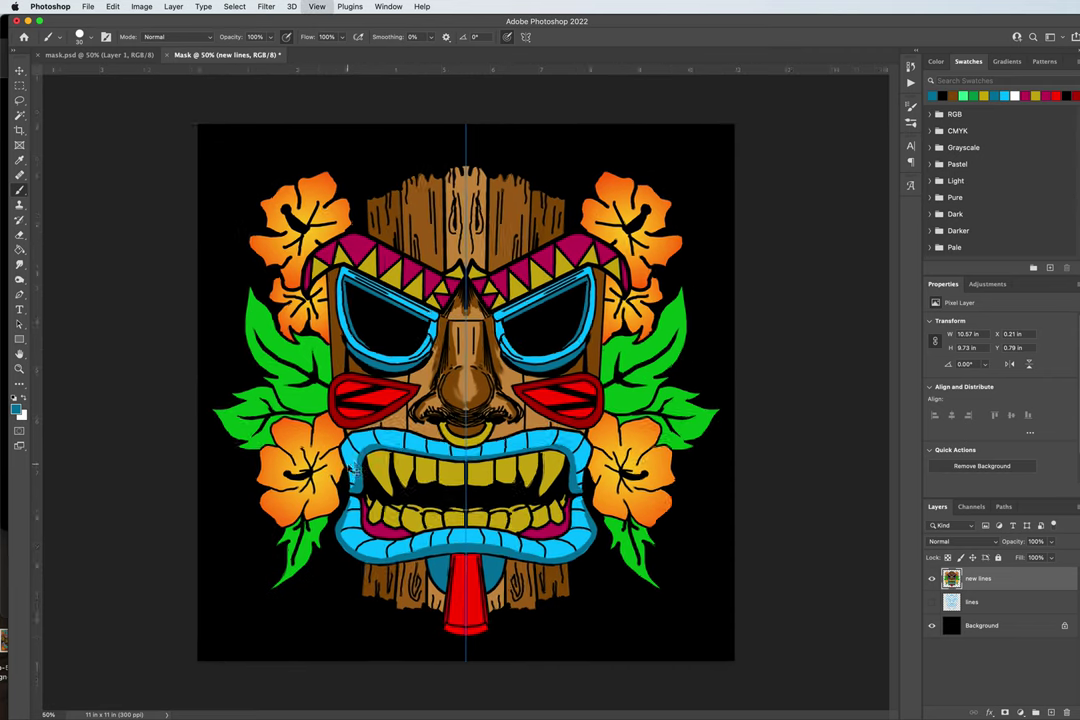
key(d)
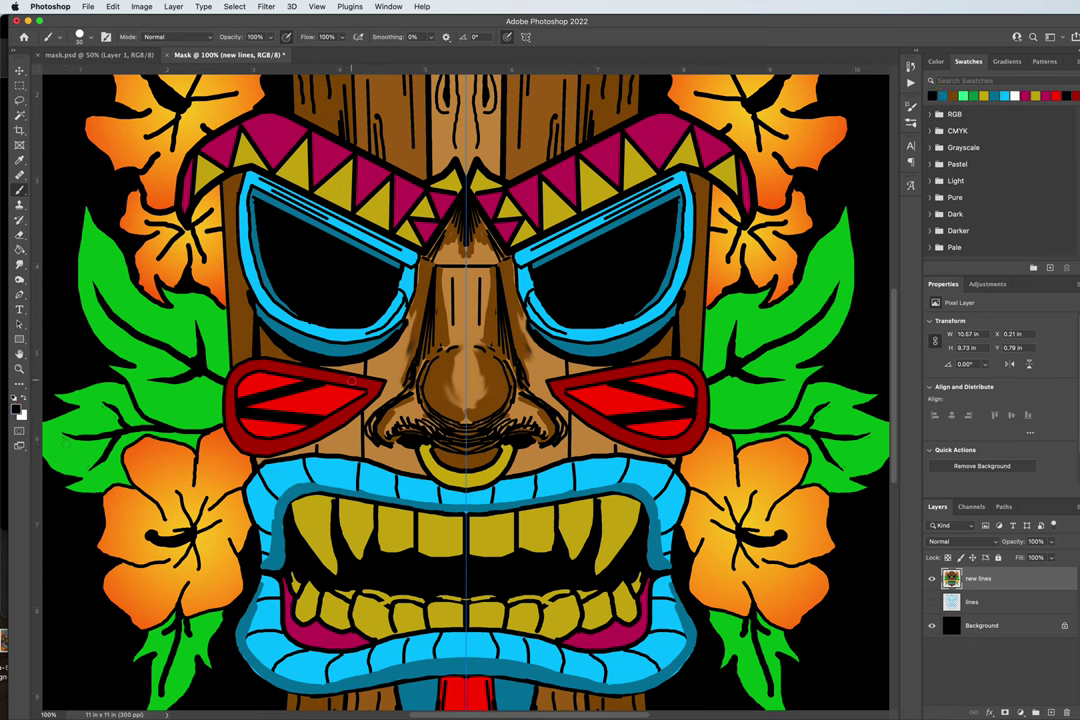
key(bracketleft)
key(bracketleft)
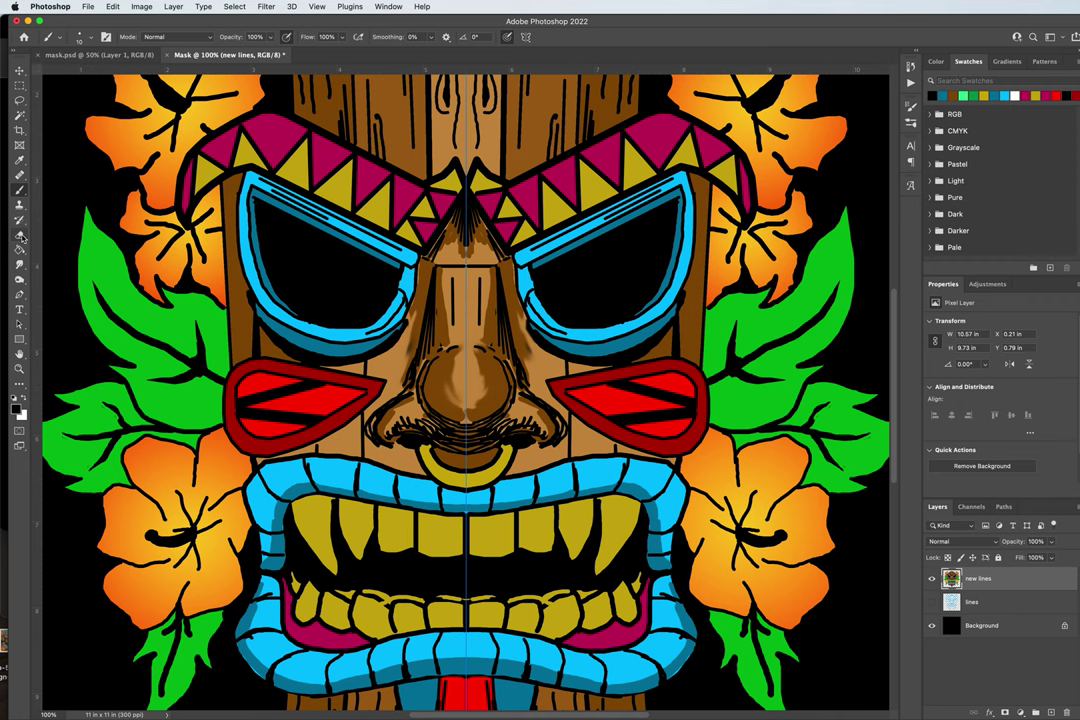
- Swap to white as the foreground and paint a highlight along the upper lip
scroll(465, 390, down, 2)
scroll(466, 390, up, 3)
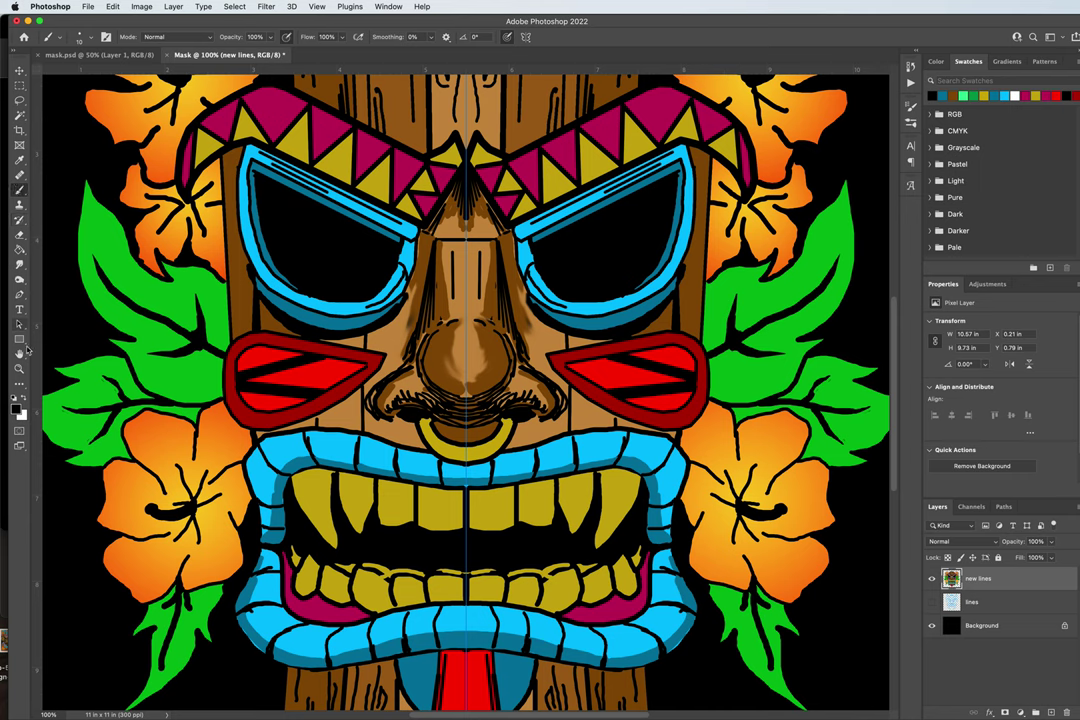
key(x)
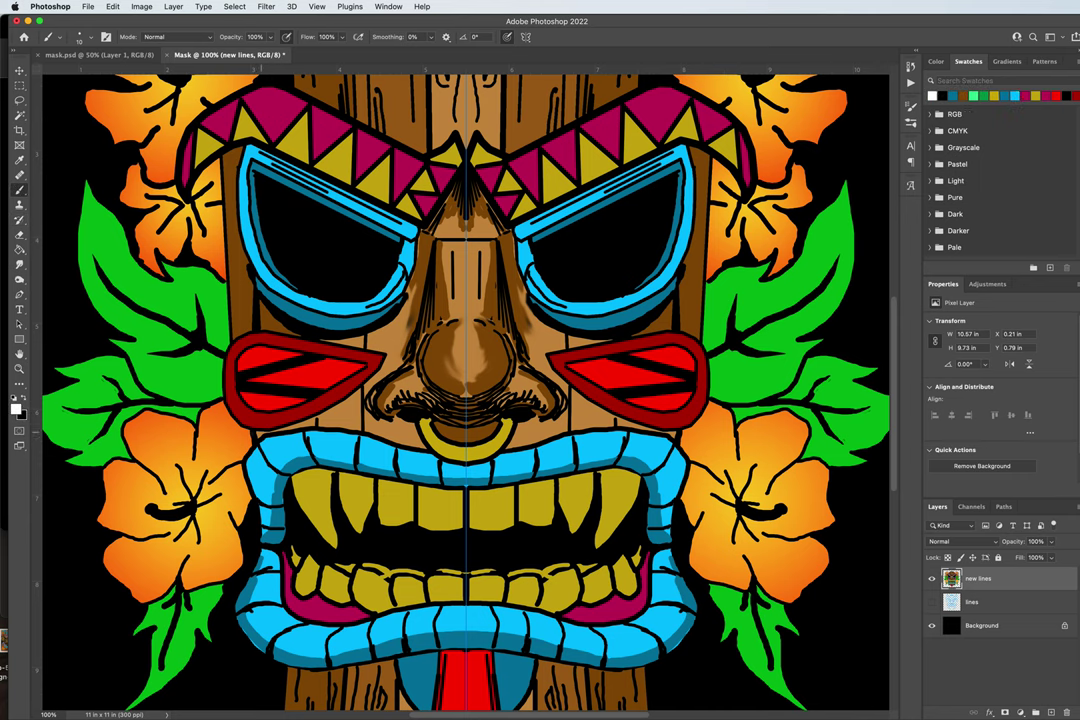
mouse_move(268, 446)
mouse_down()
mouse_move(290, 436)
mouse_move(390, 450)
mouse_up()
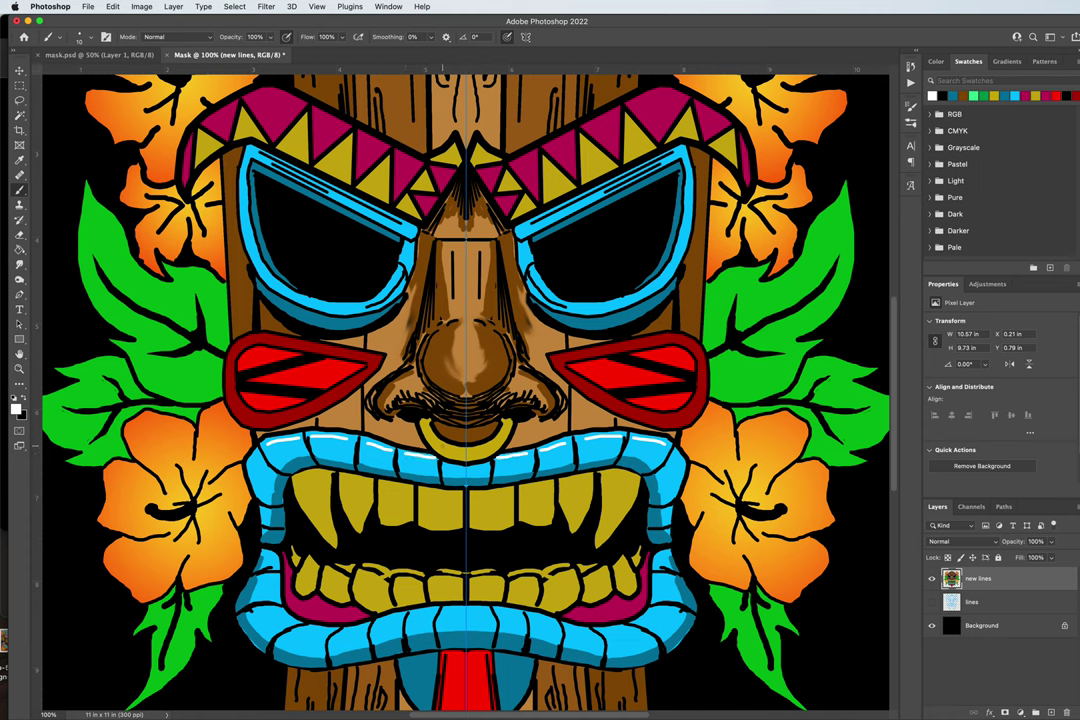
- Add white highlights to the nose ring outline and the goggle rims
key(p)
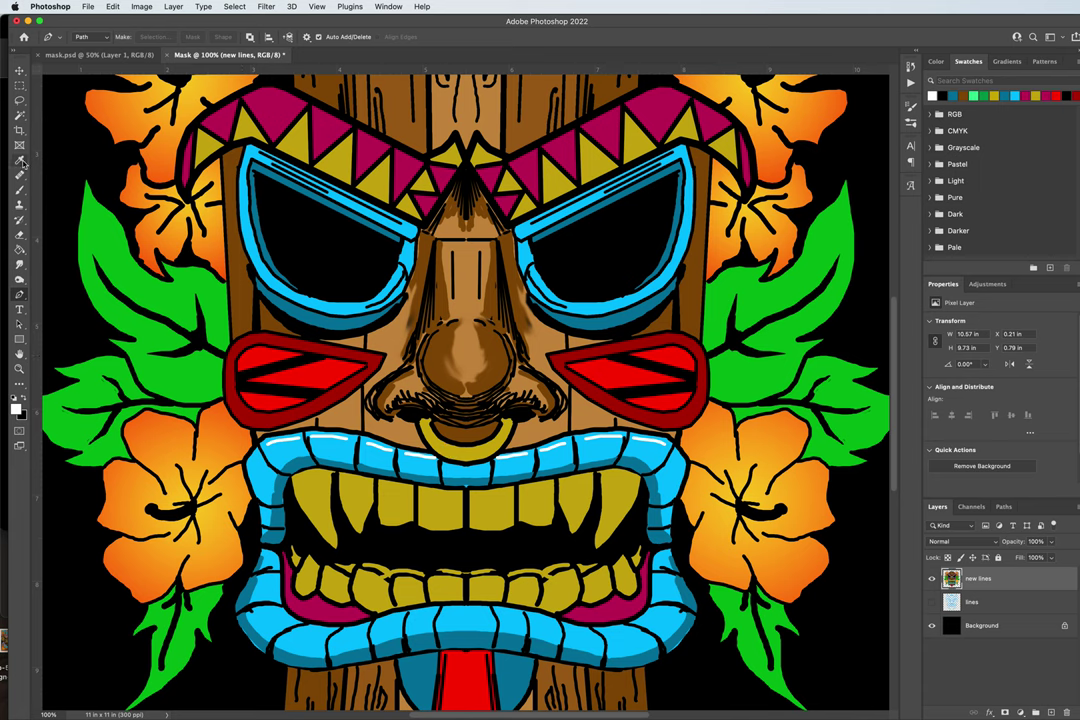
click(19, 189)
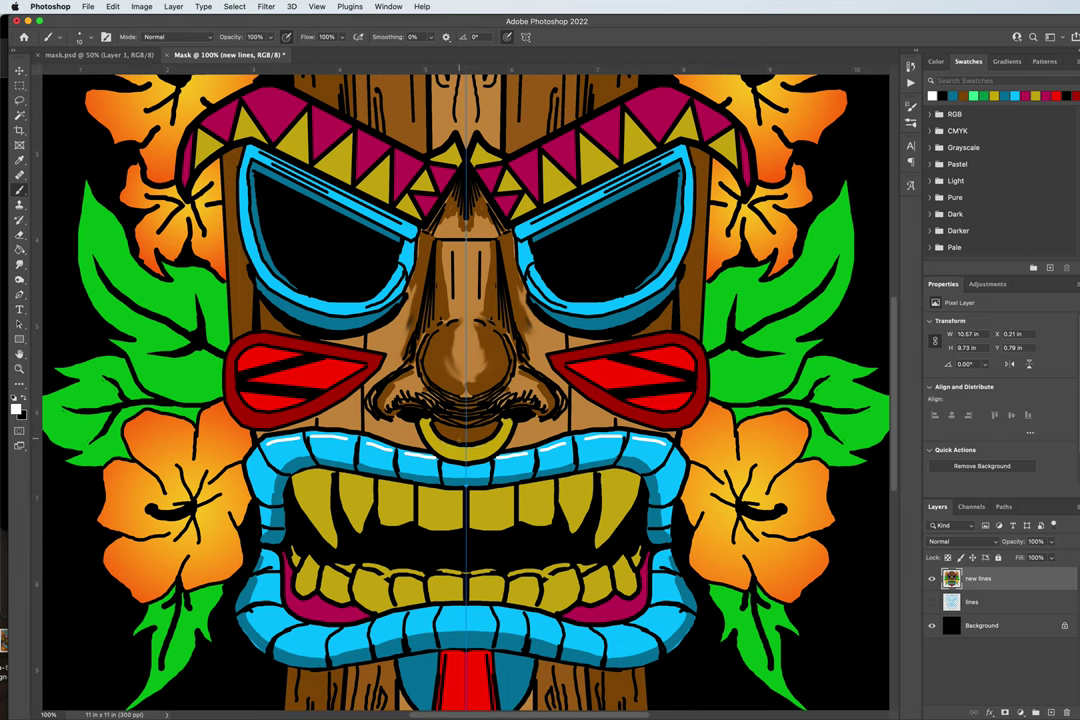
drag(428, 438, 500, 440)
drag(249, 150, 257, 156)
drag(384, 222, 410, 231)
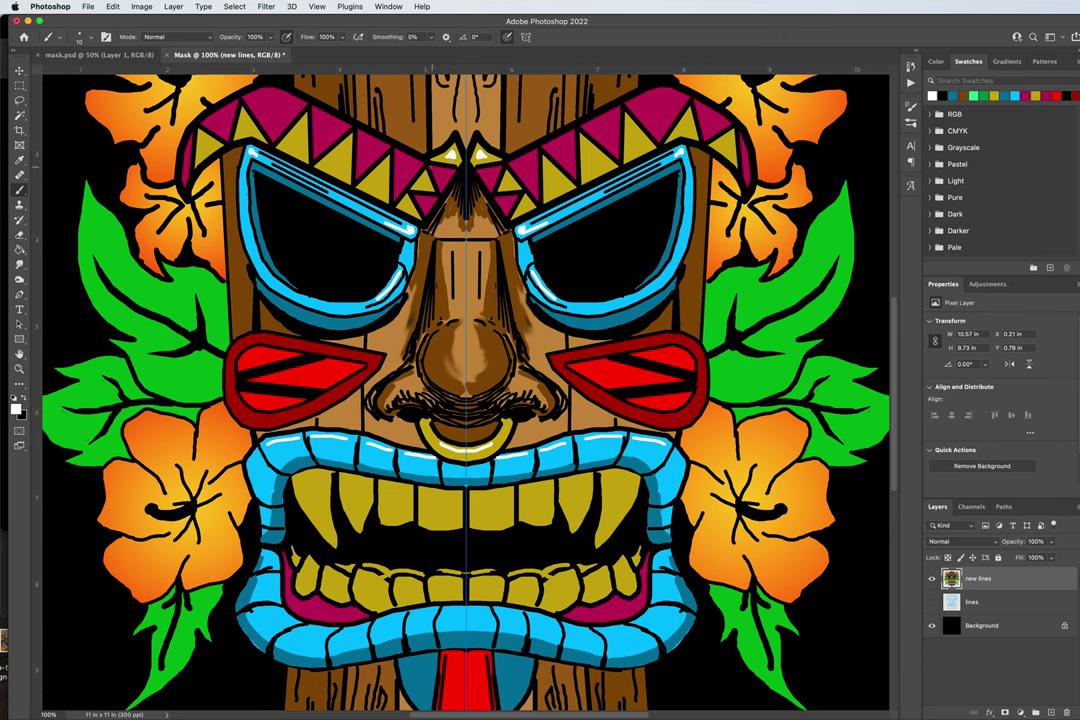
- Dab white highlights on three magenta brow triangles
click(407, 158)
click(372, 142)
click(327, 121)
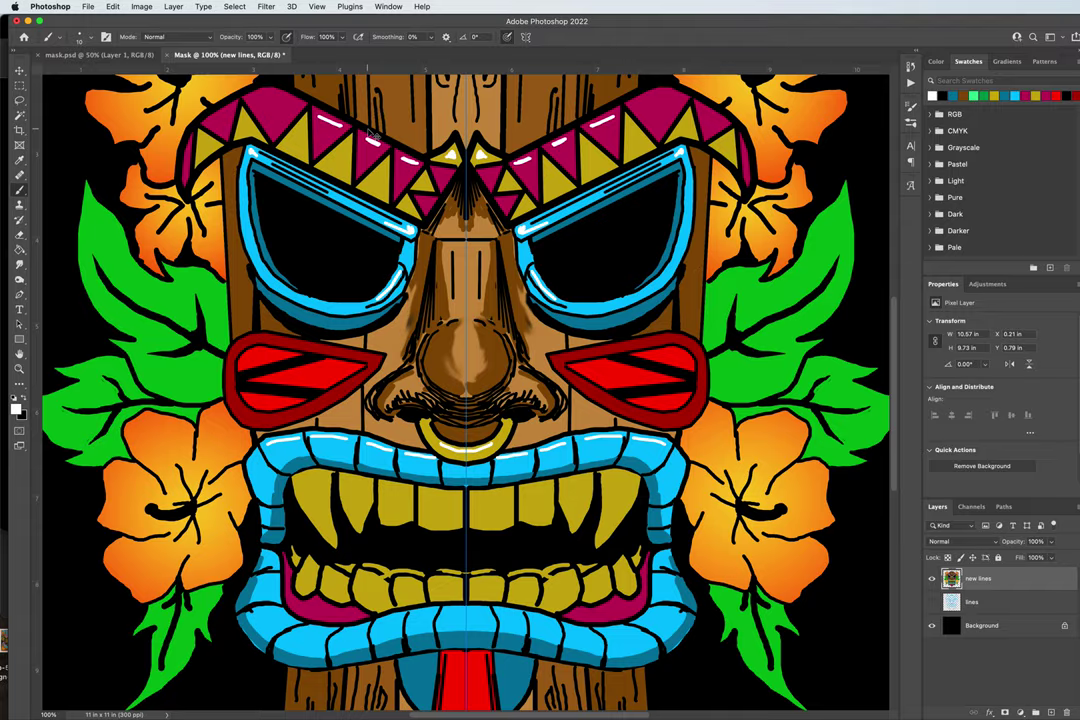
- Zoom out and back to 66.7%, then paint and undo a cheek highlight
key(super+minus)
key(super+minus)
key(super+minus)
key(super+equal)
key(super+equal)
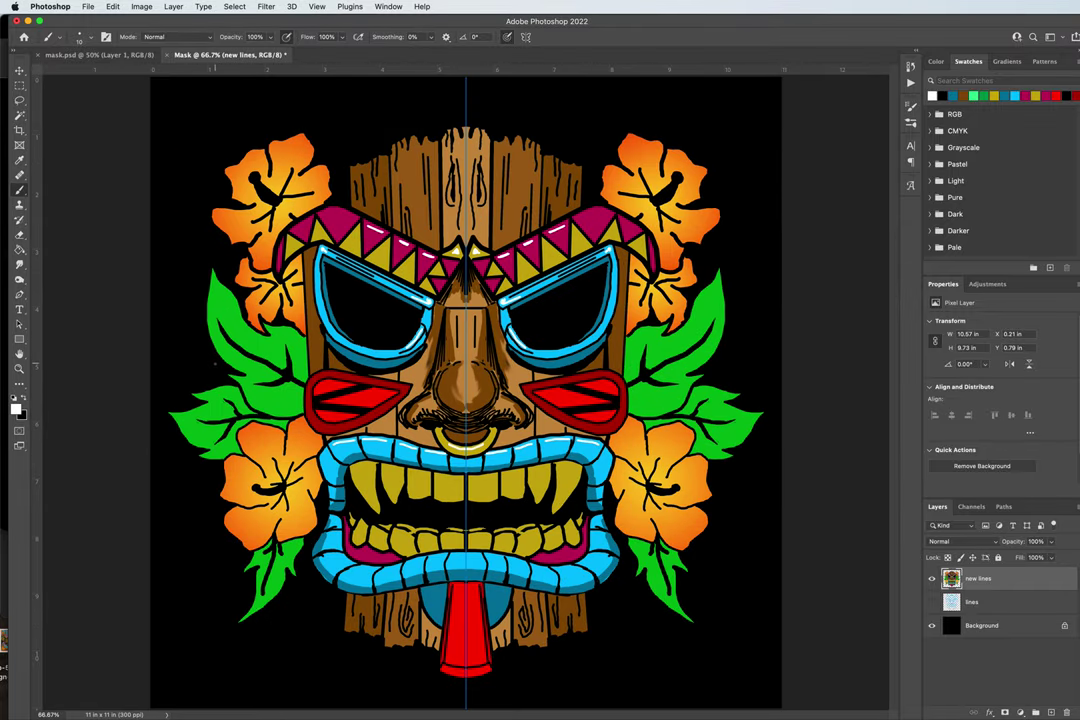
drag(322, 385, 340, 378)
key(super+z)
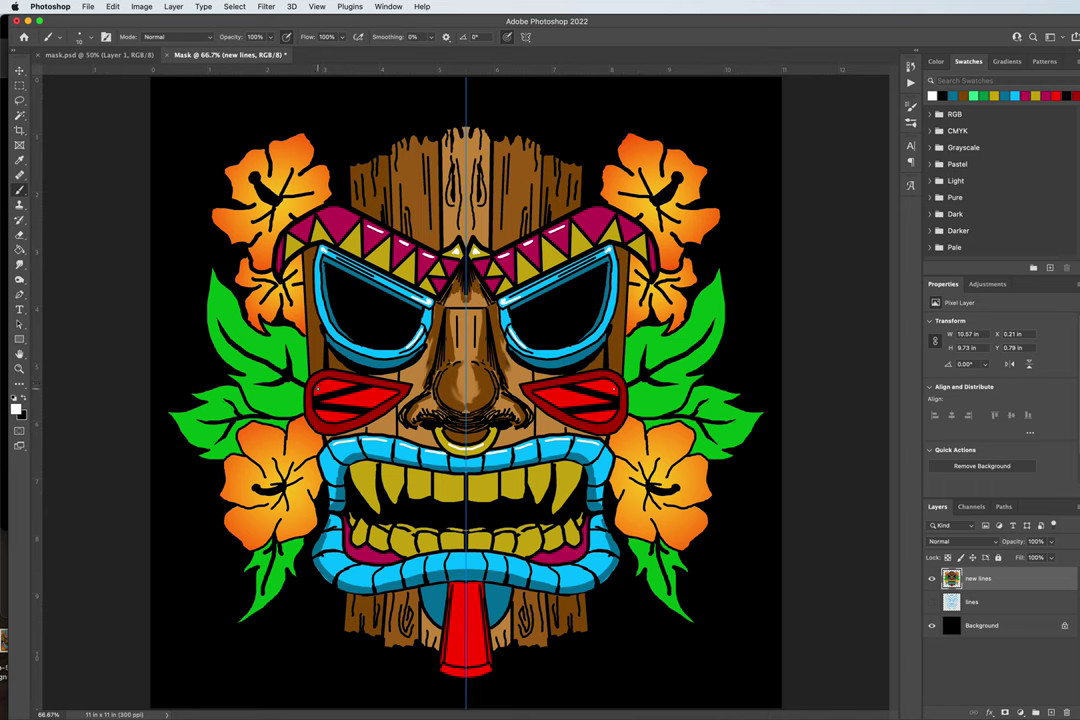